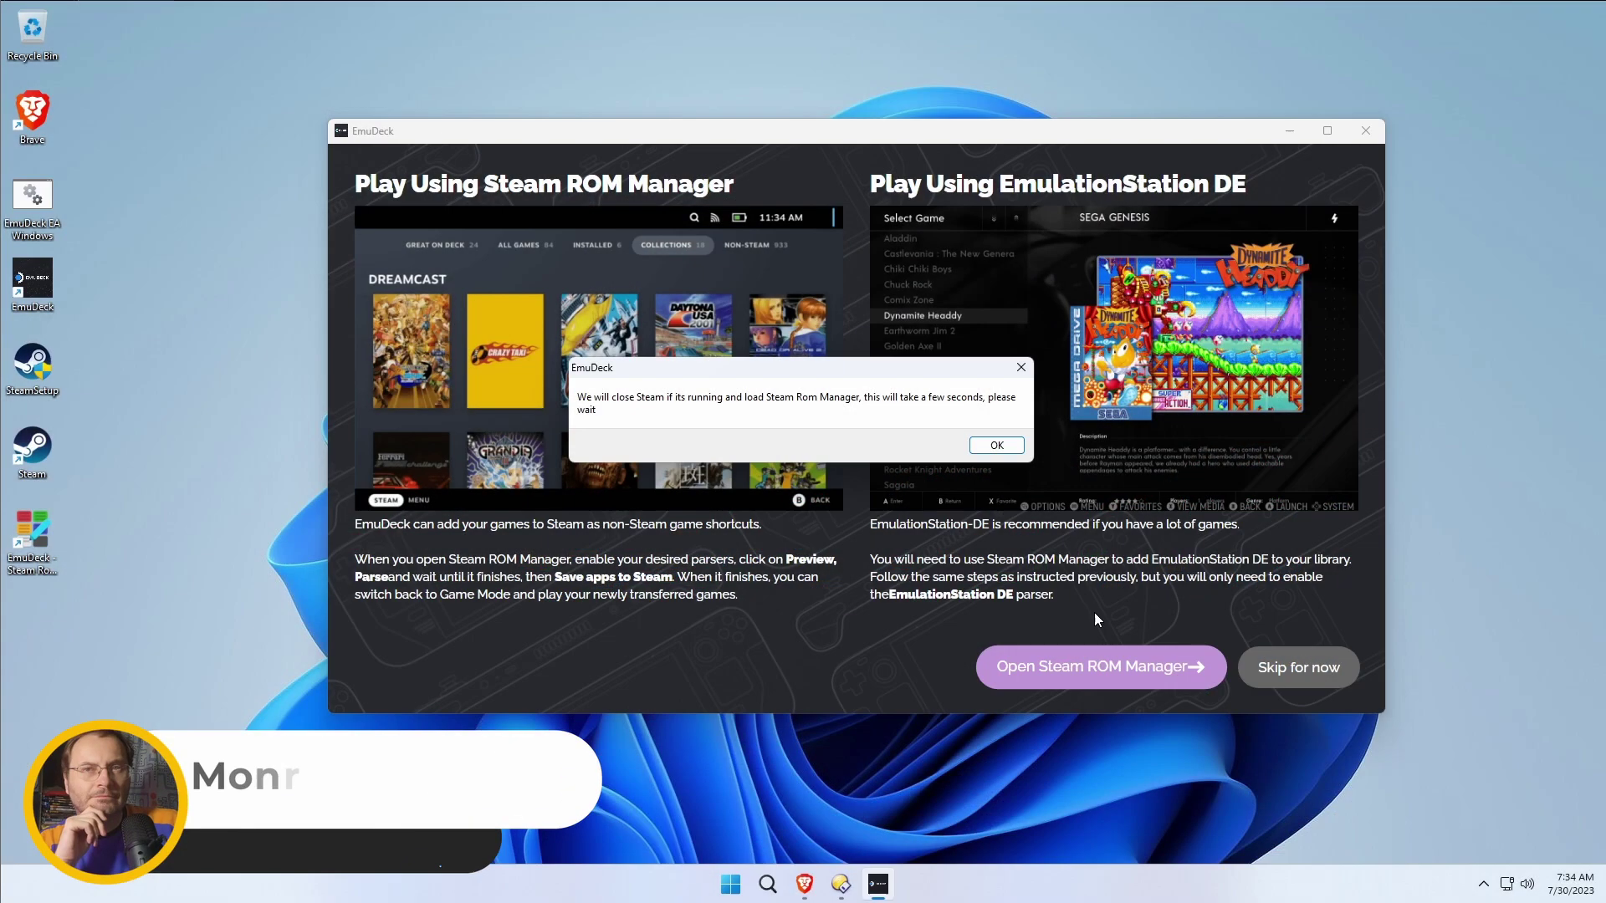
Accept the notice about closing Steam and minimize EmuDeck while Steam ROM Manager loads.
left_click(991, 446)
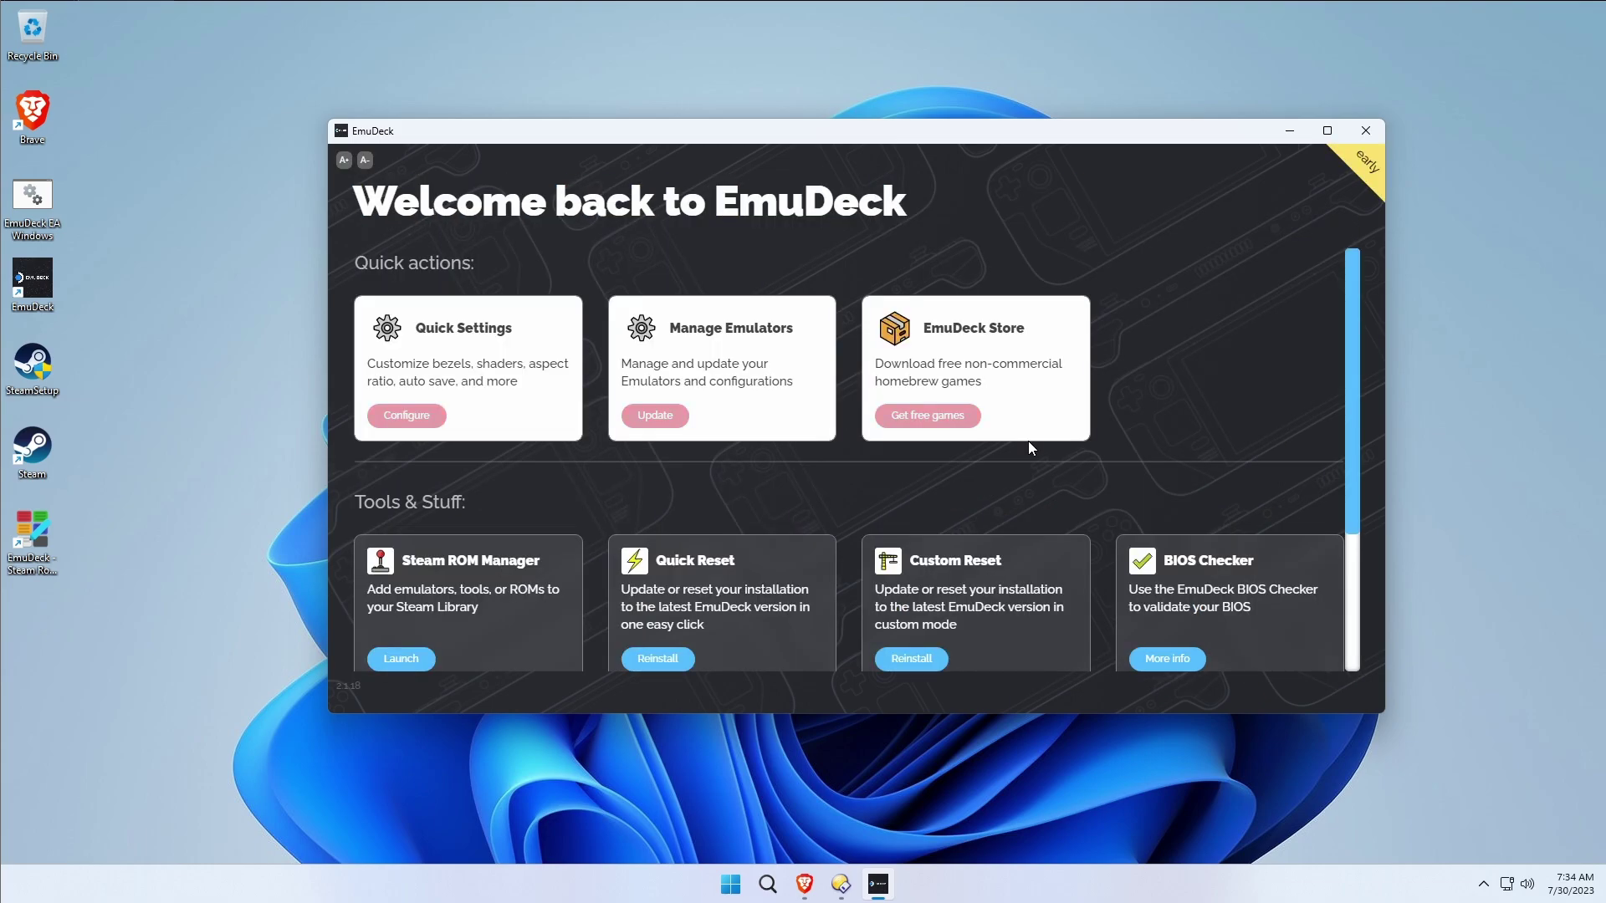
left_click(1291, 134)
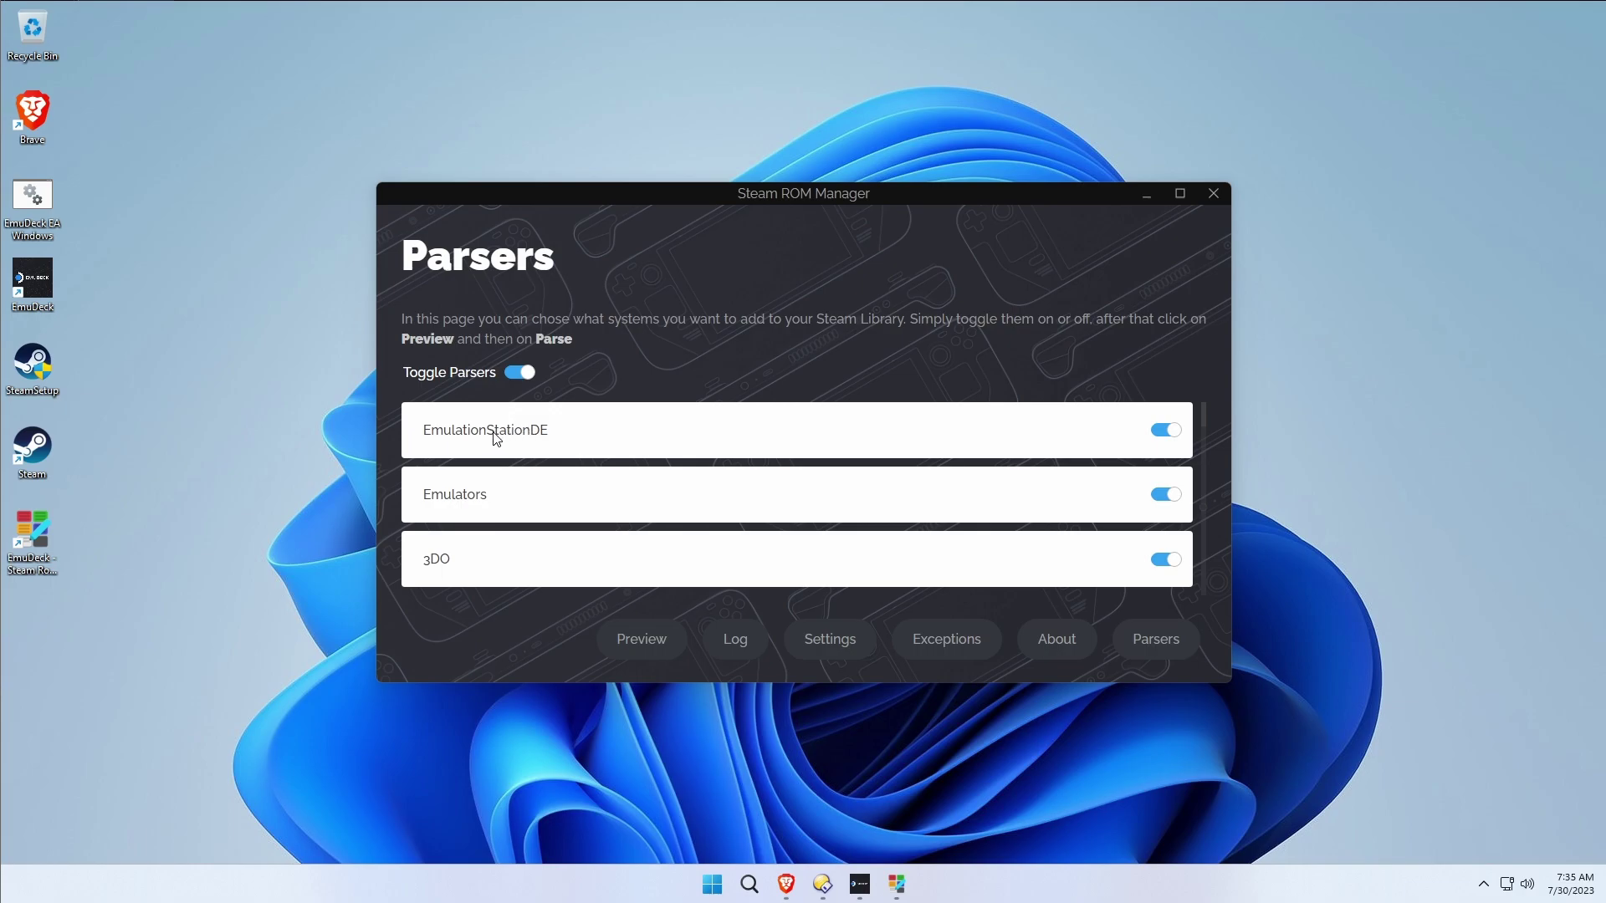
Review the list of parsers, turn all of them off, and enable only EmulationStationDE.
scroll(490, 486, "down", 15)
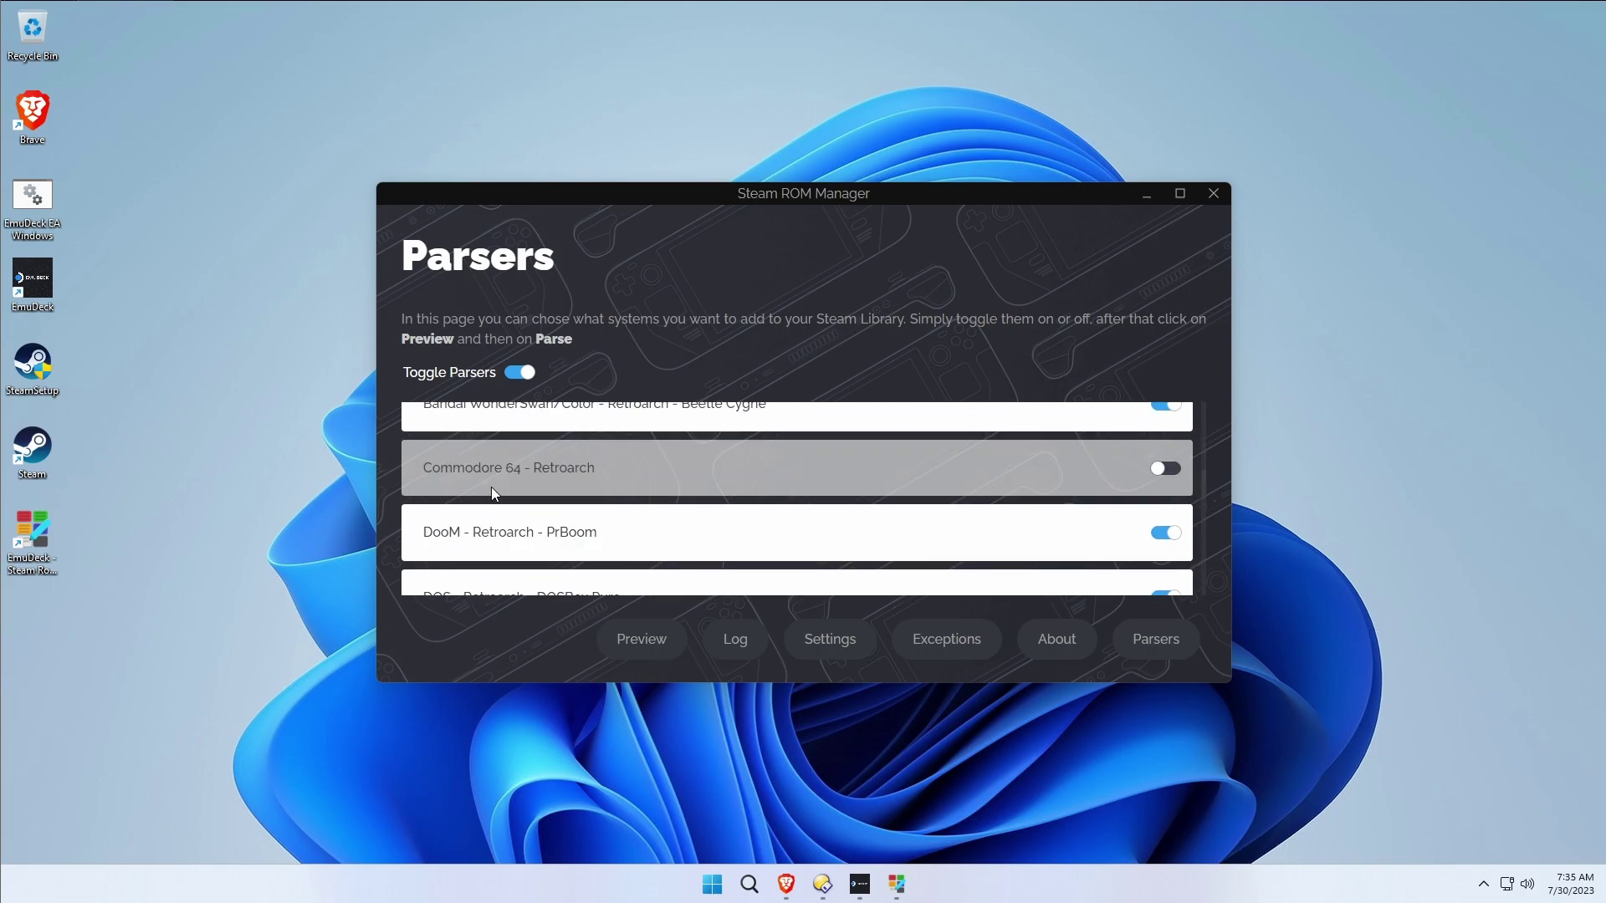
scroll(490, 487, "down", 20)
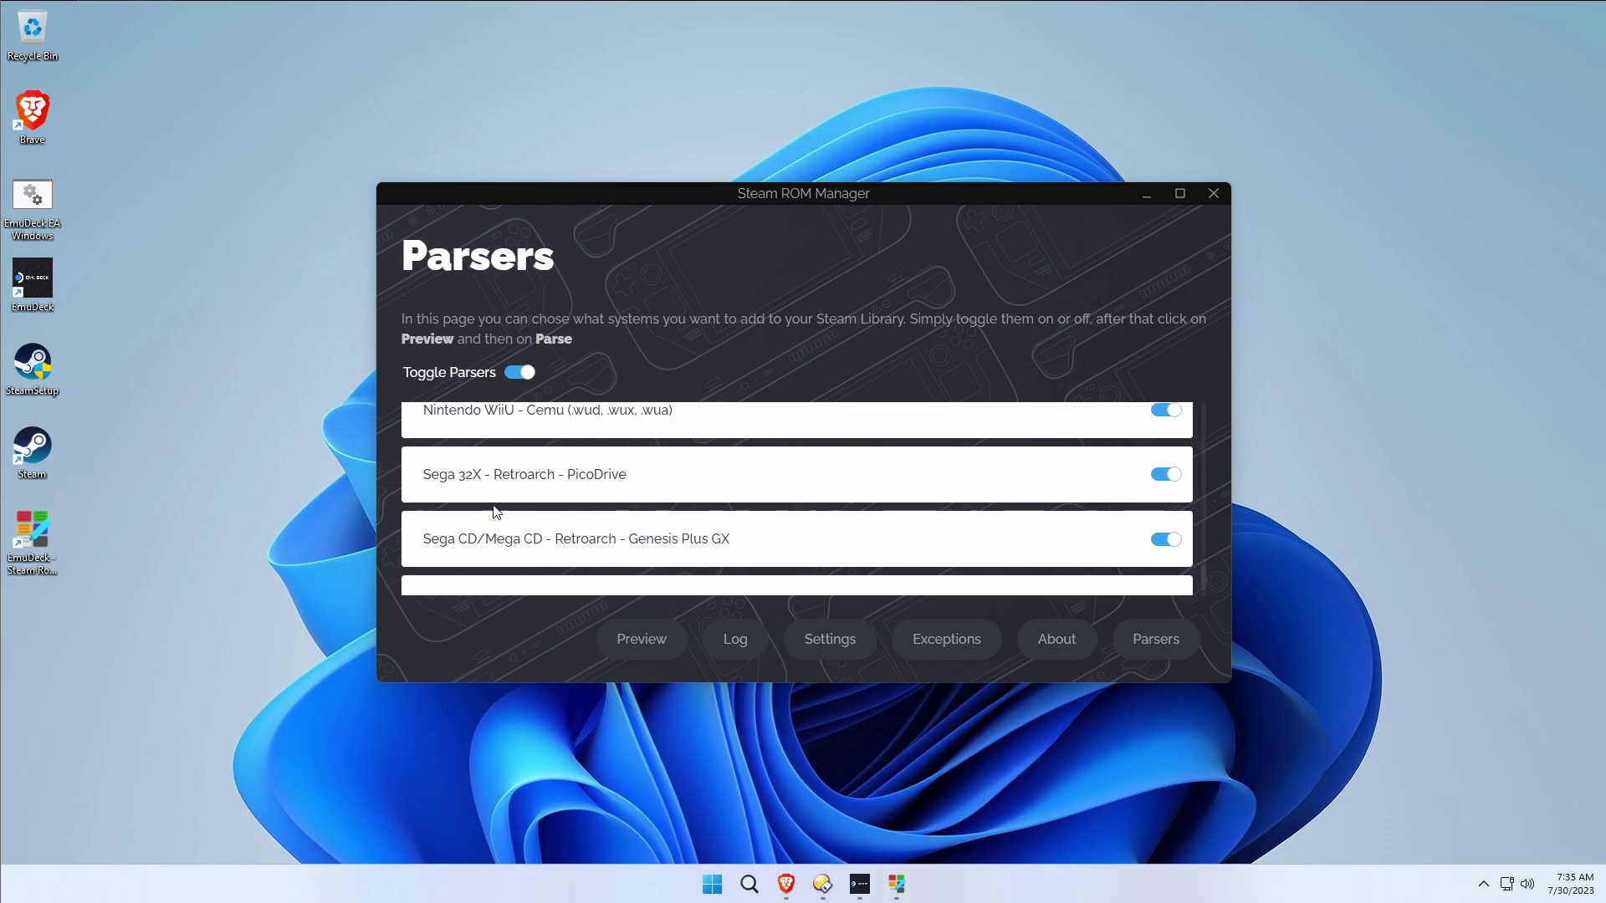
scroll(496, 512, "up", 20)
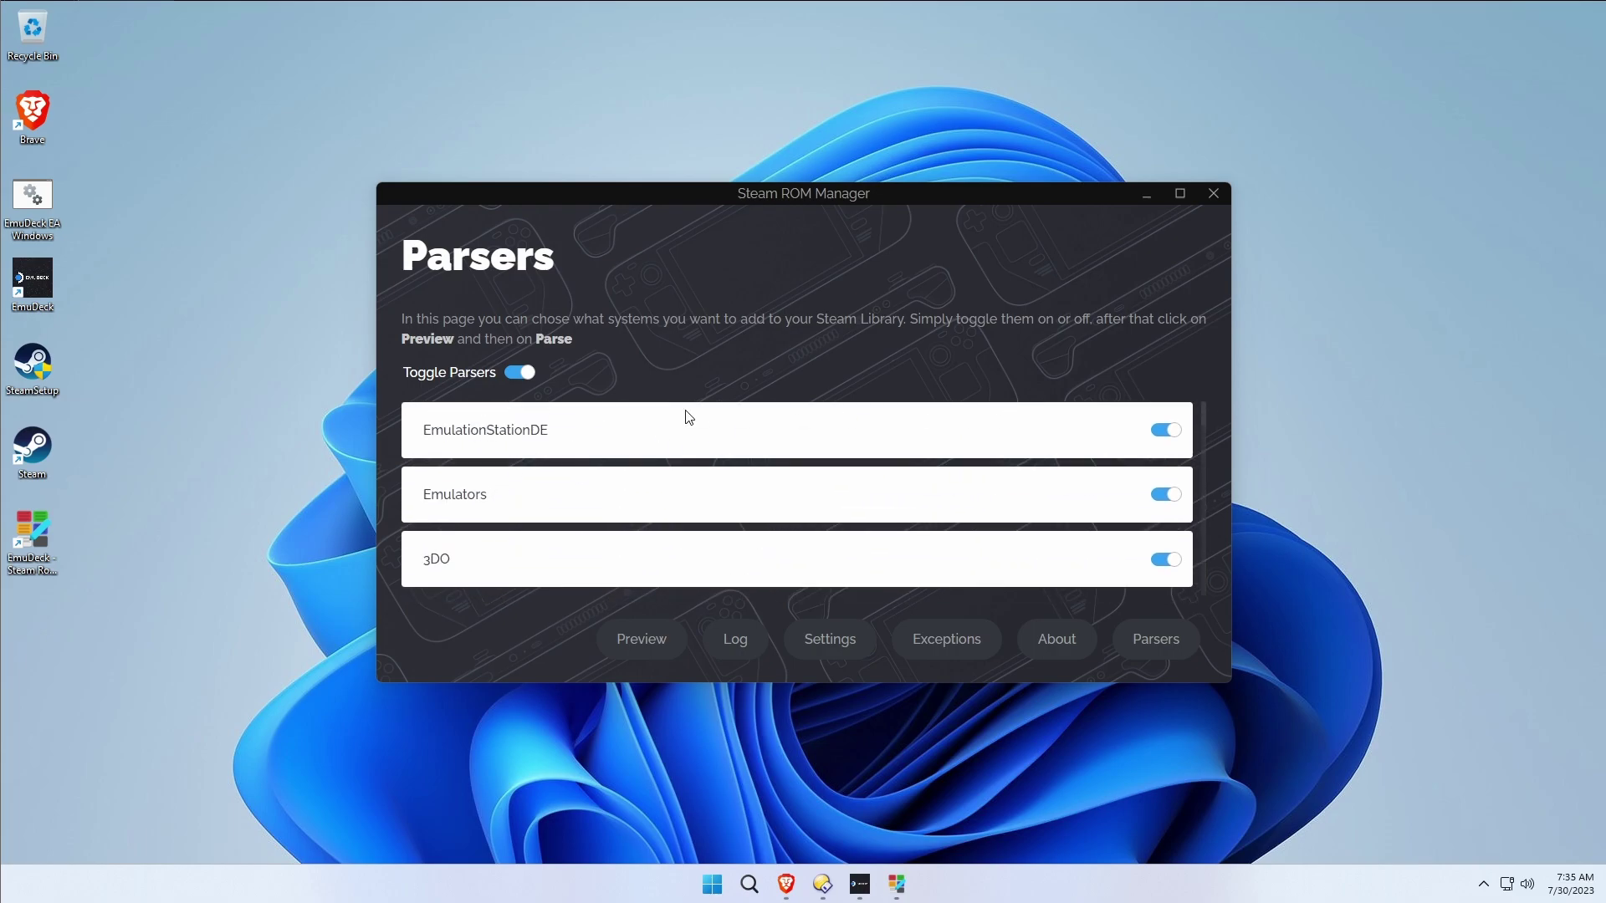
left_click(521, 373)
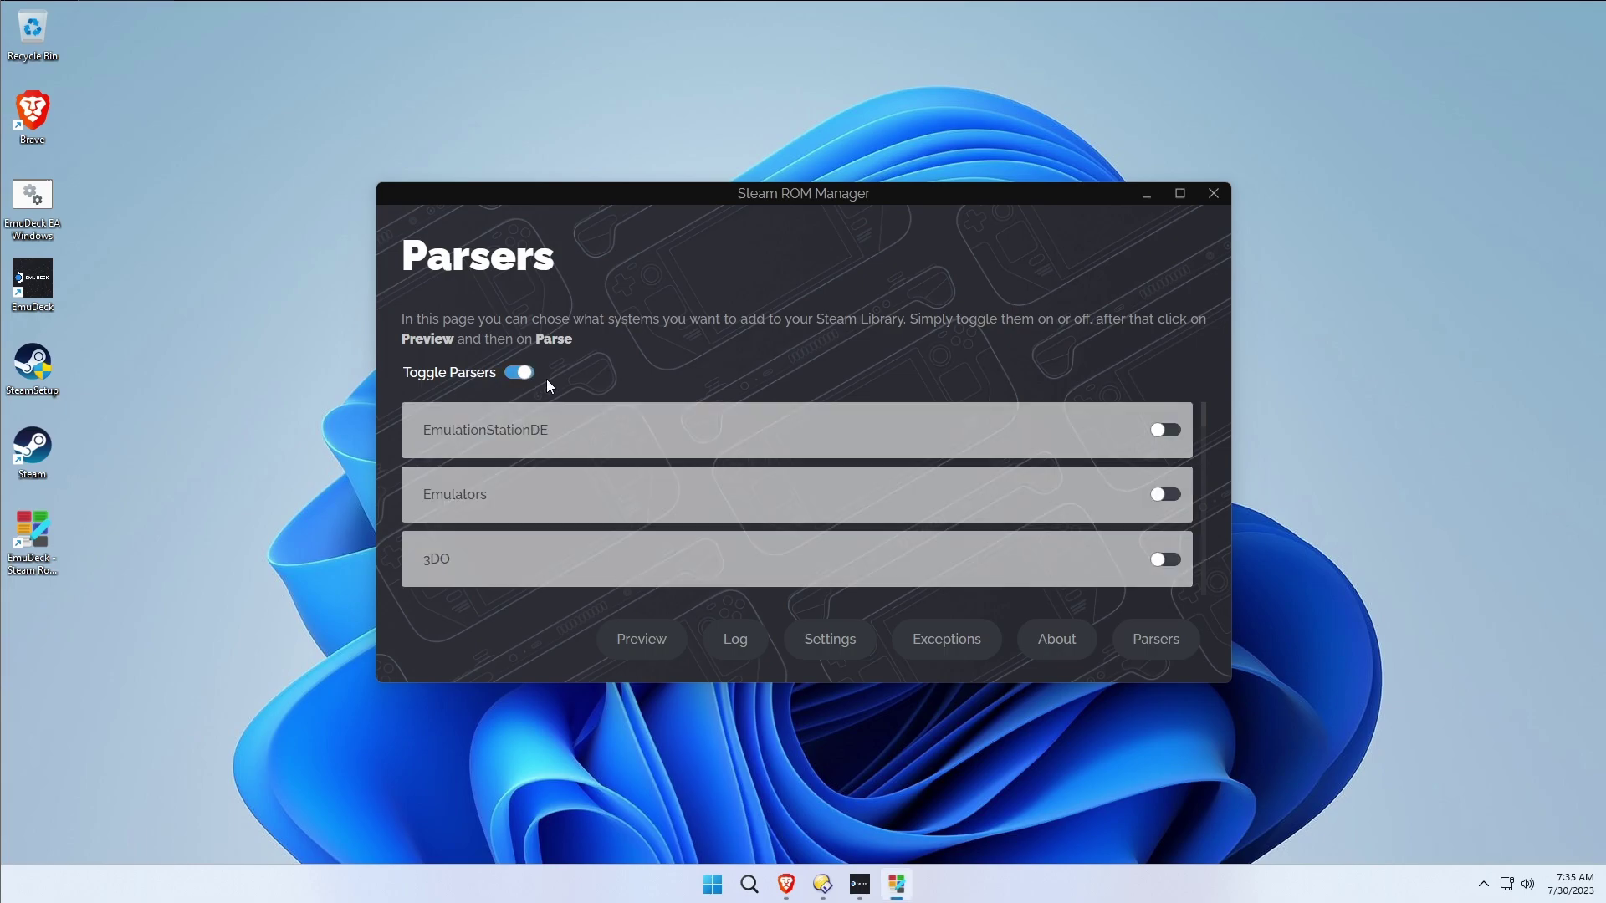
left_click(1169, 430)
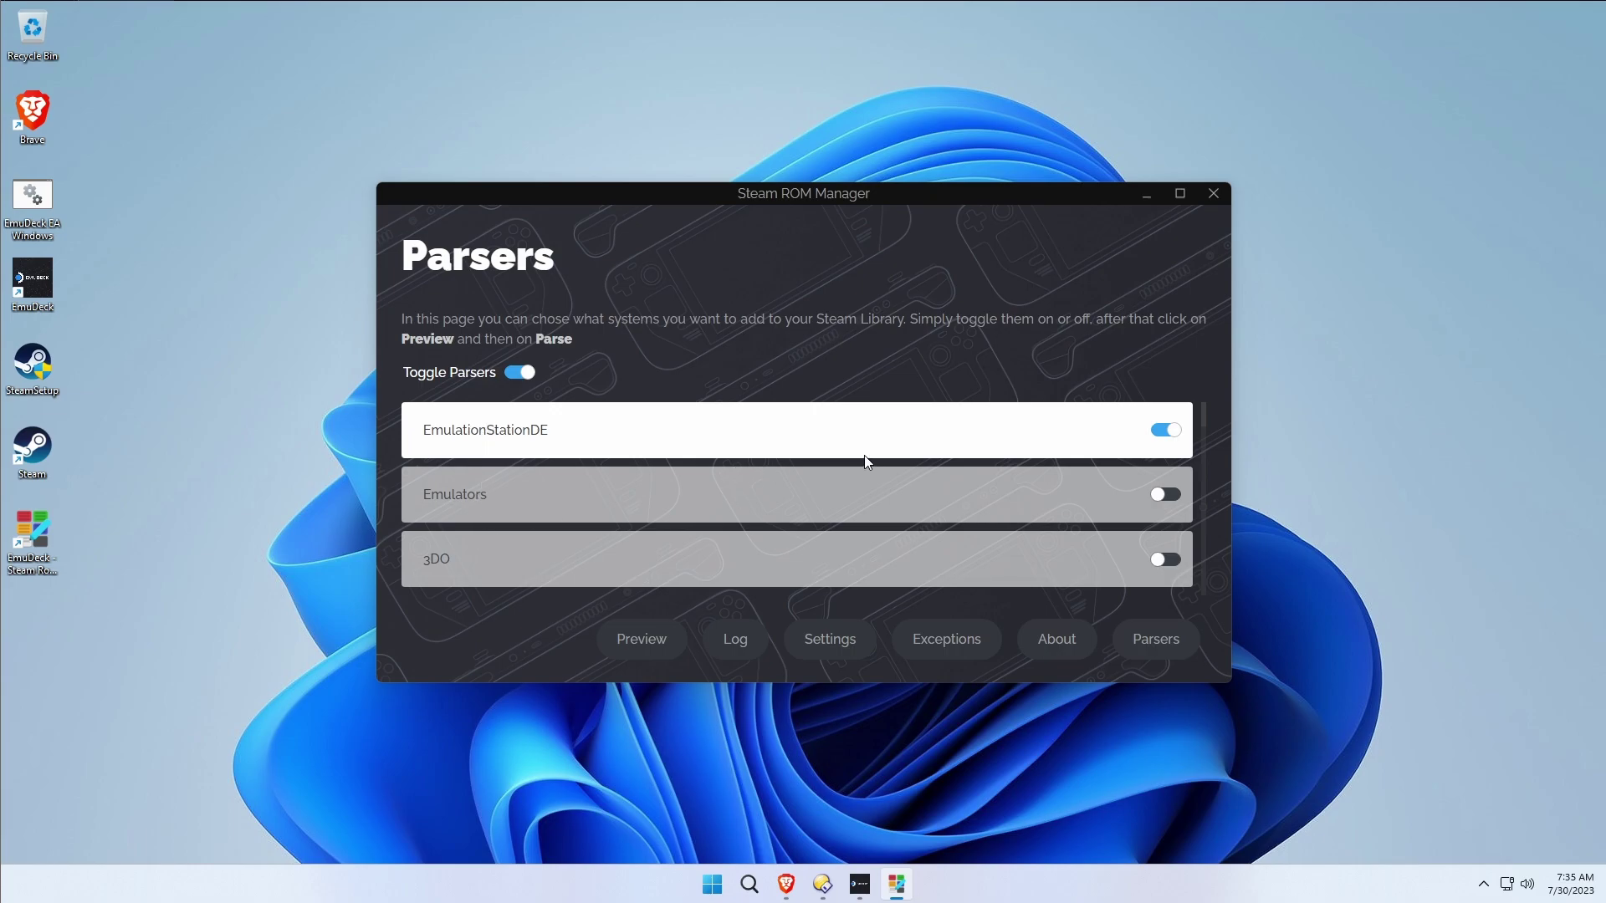
Try to parse the enabled EmulationStationDE parser for adding to Steam, and dismiss the resulting notification.
left_click(644, 639)
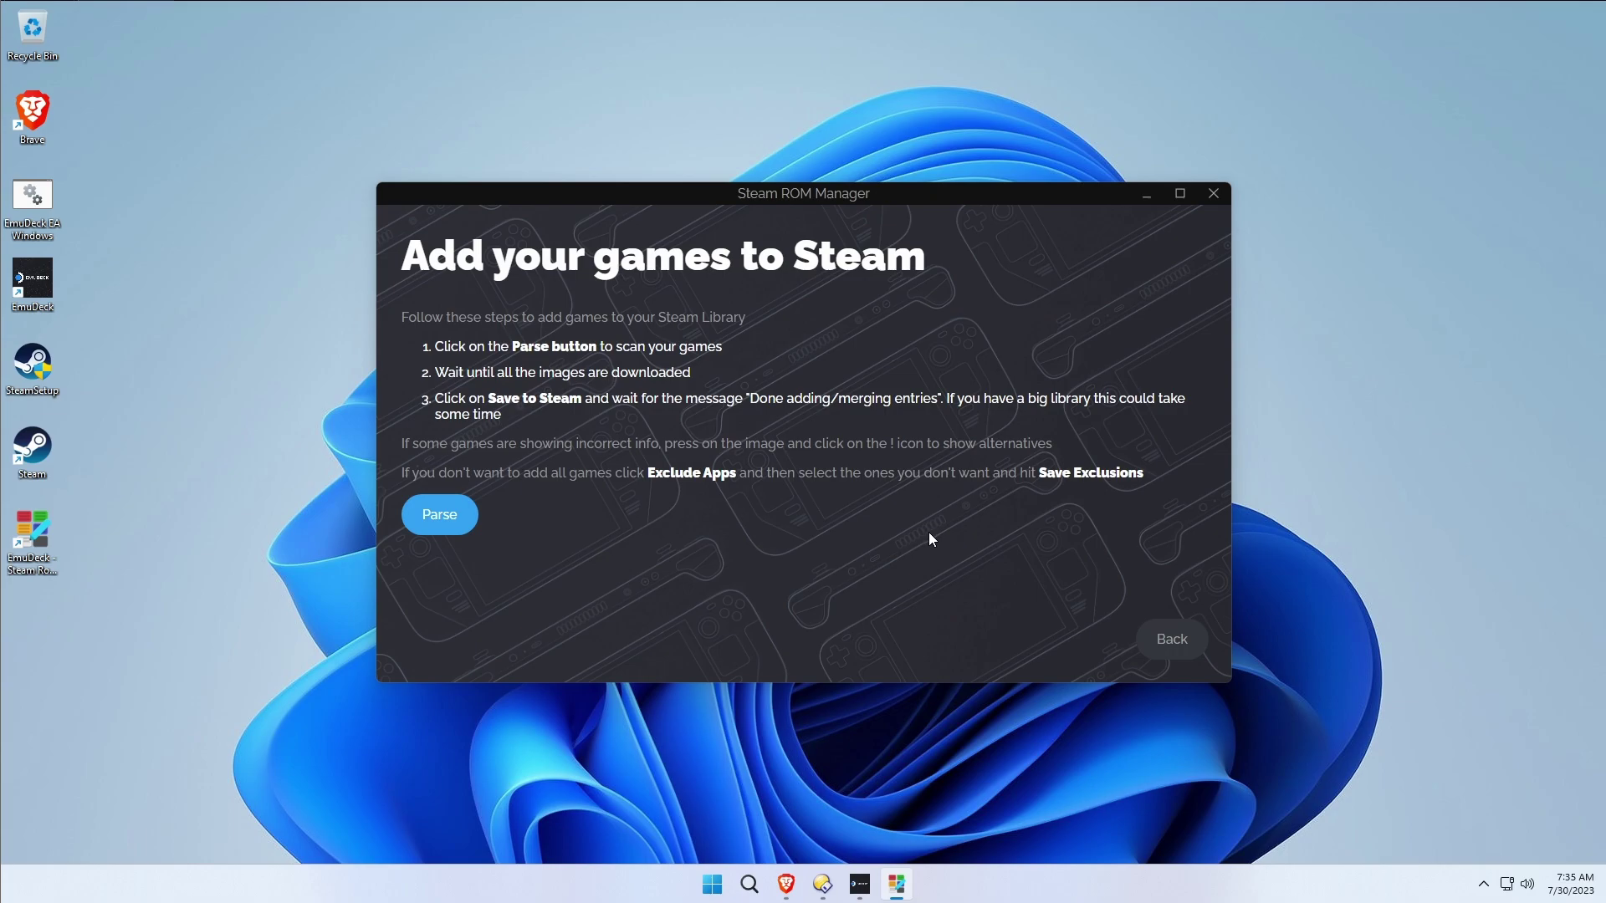
left_click(439, 521)
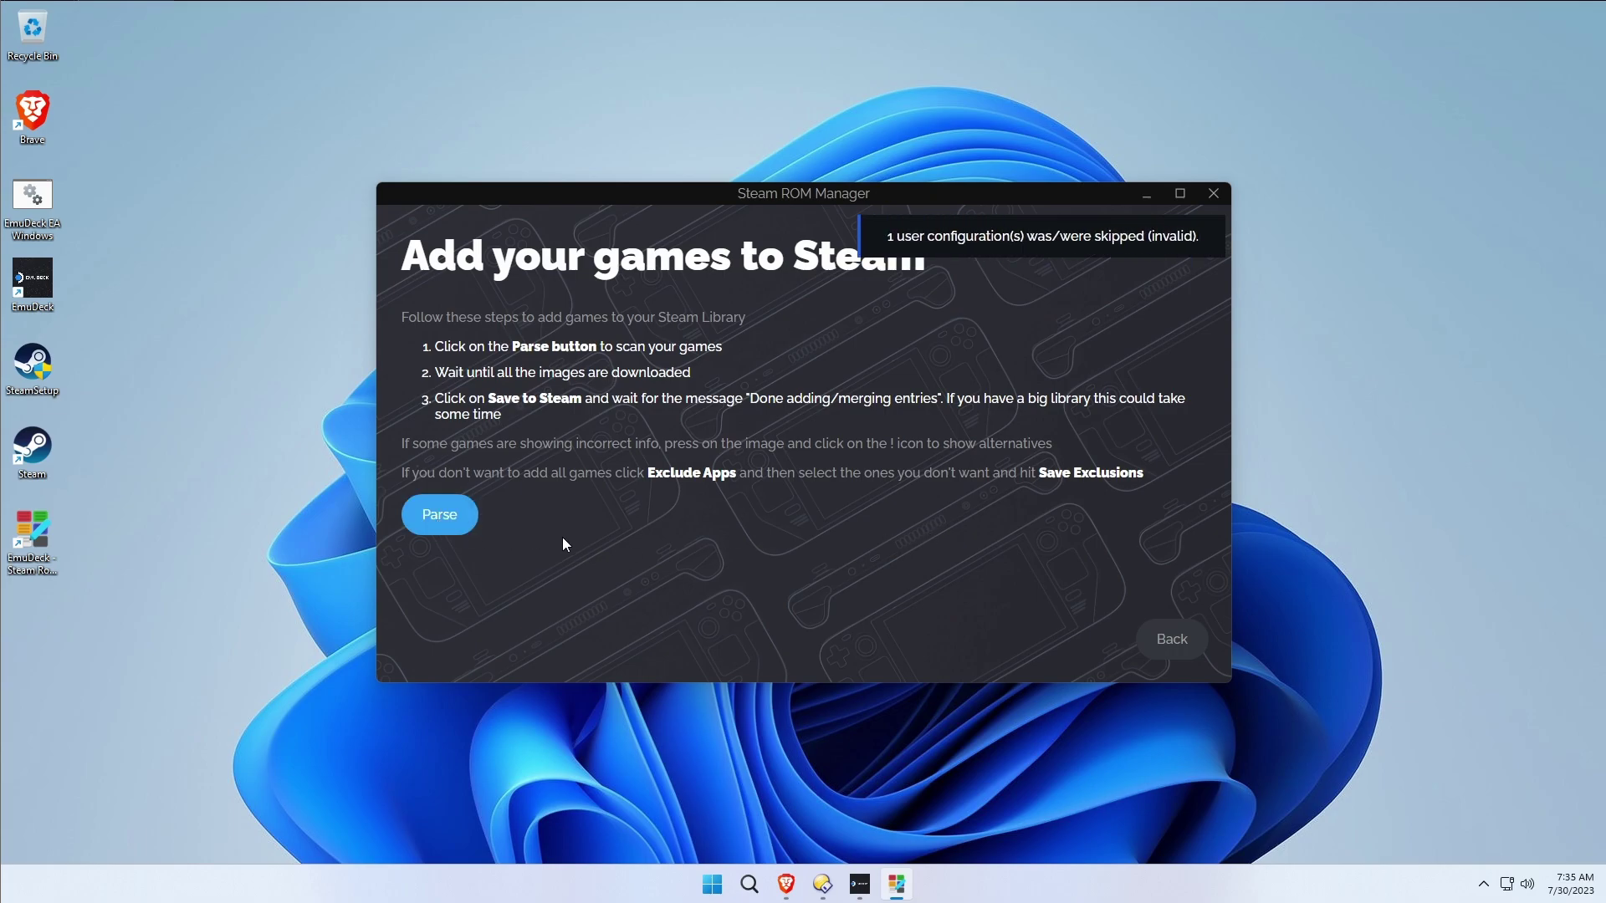
left_click(1138, 248)
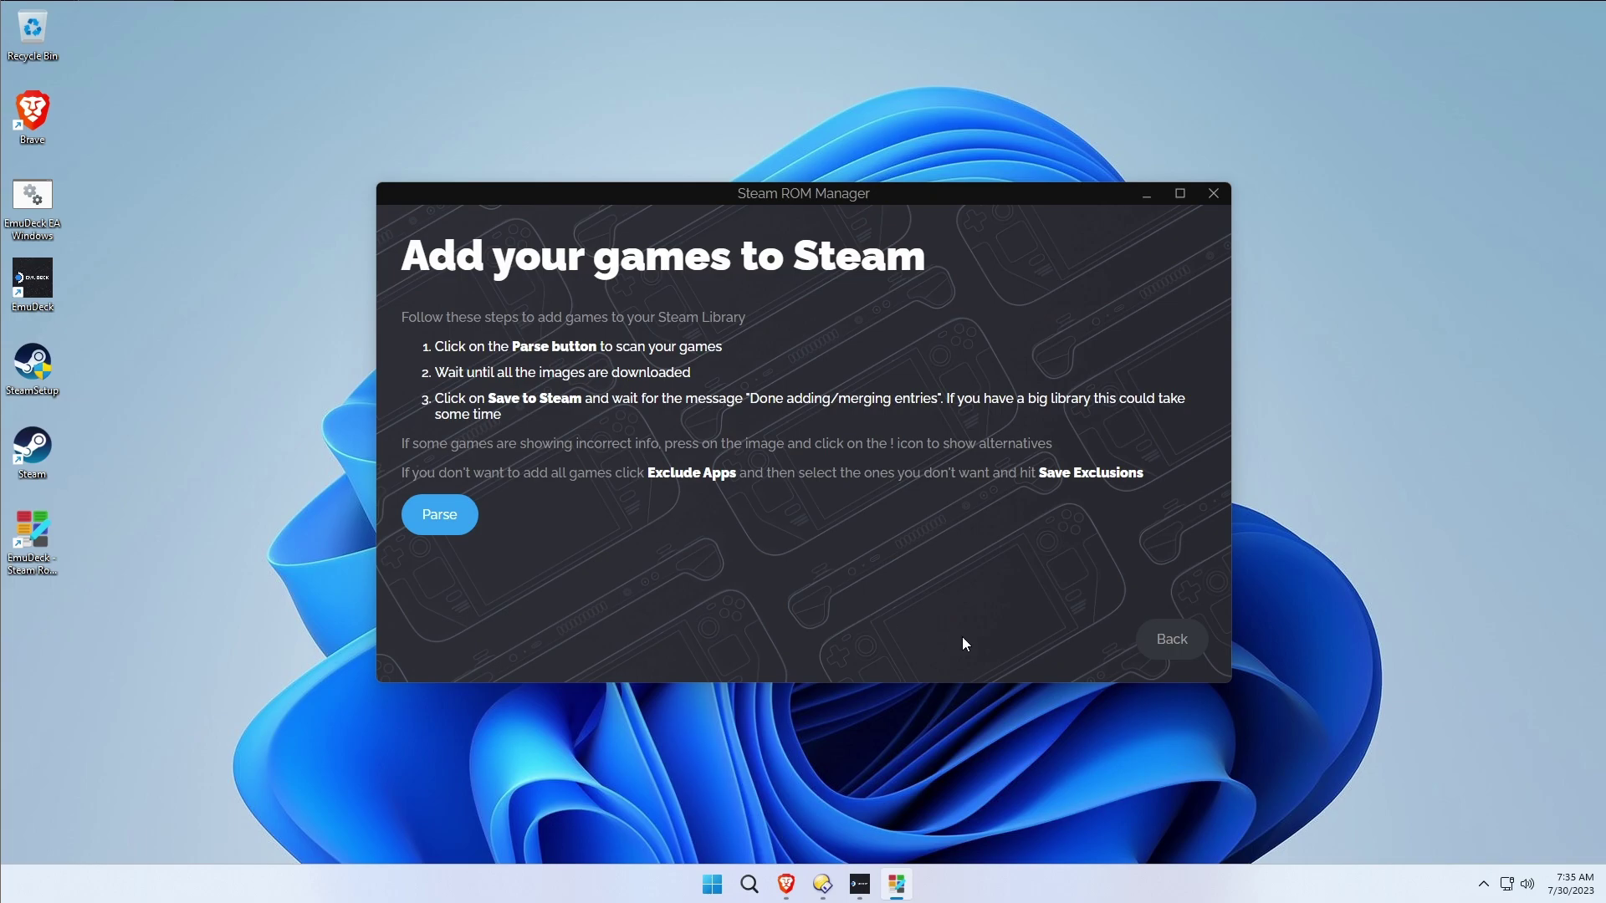
Return to the parser list, retry the parse from the preview, and close Steam ROM Manager.
left_click(1167, 639)
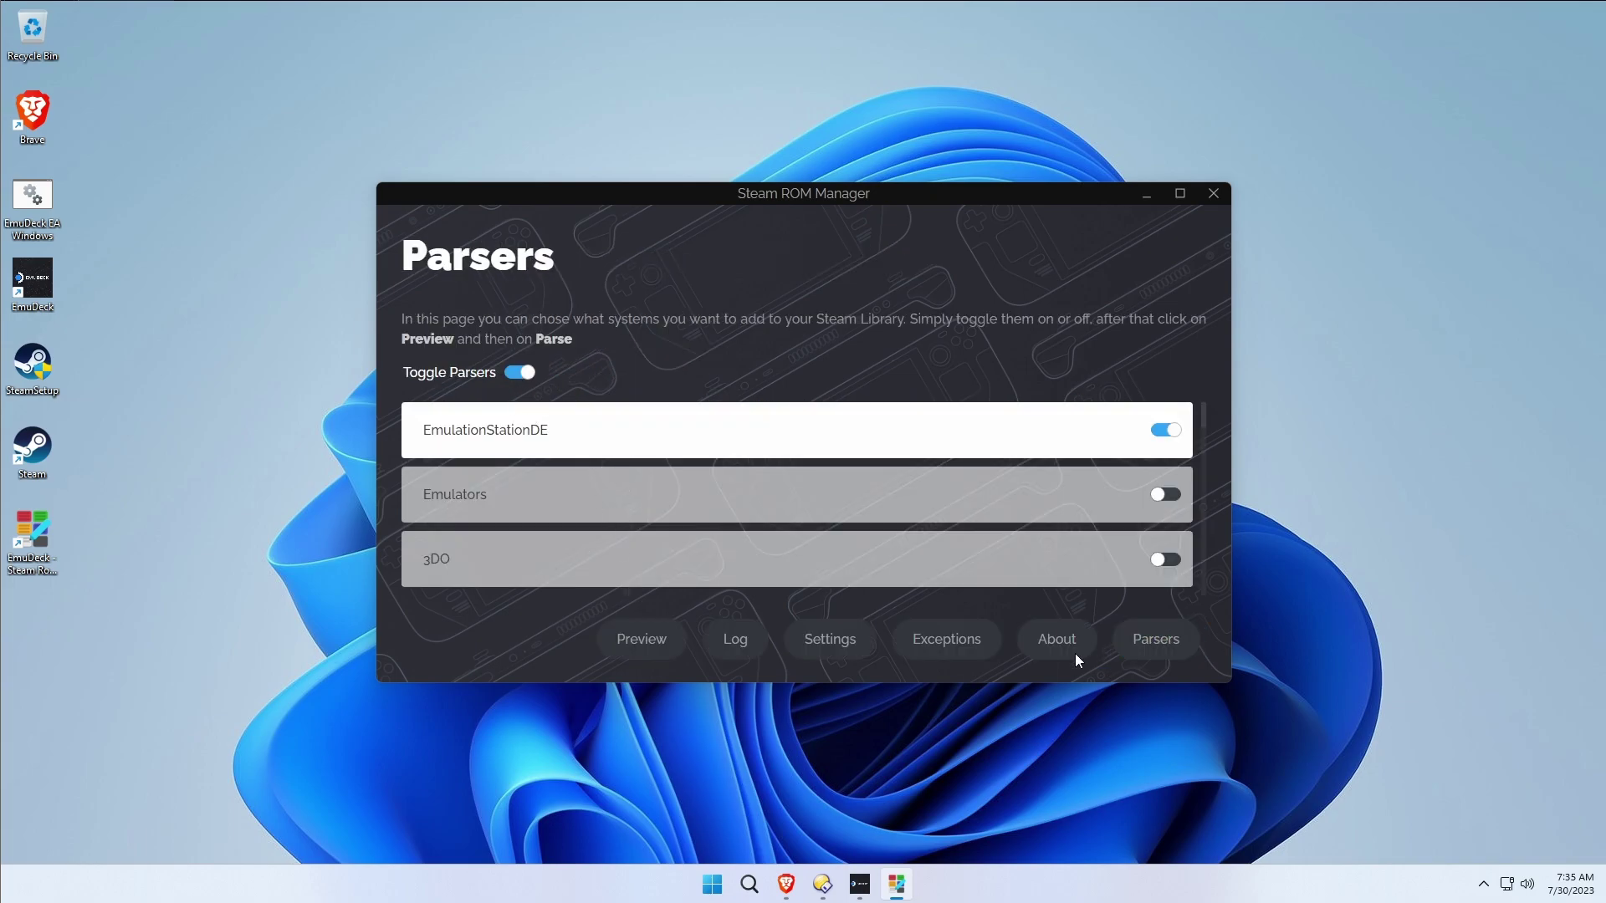
left_click(642, 639)
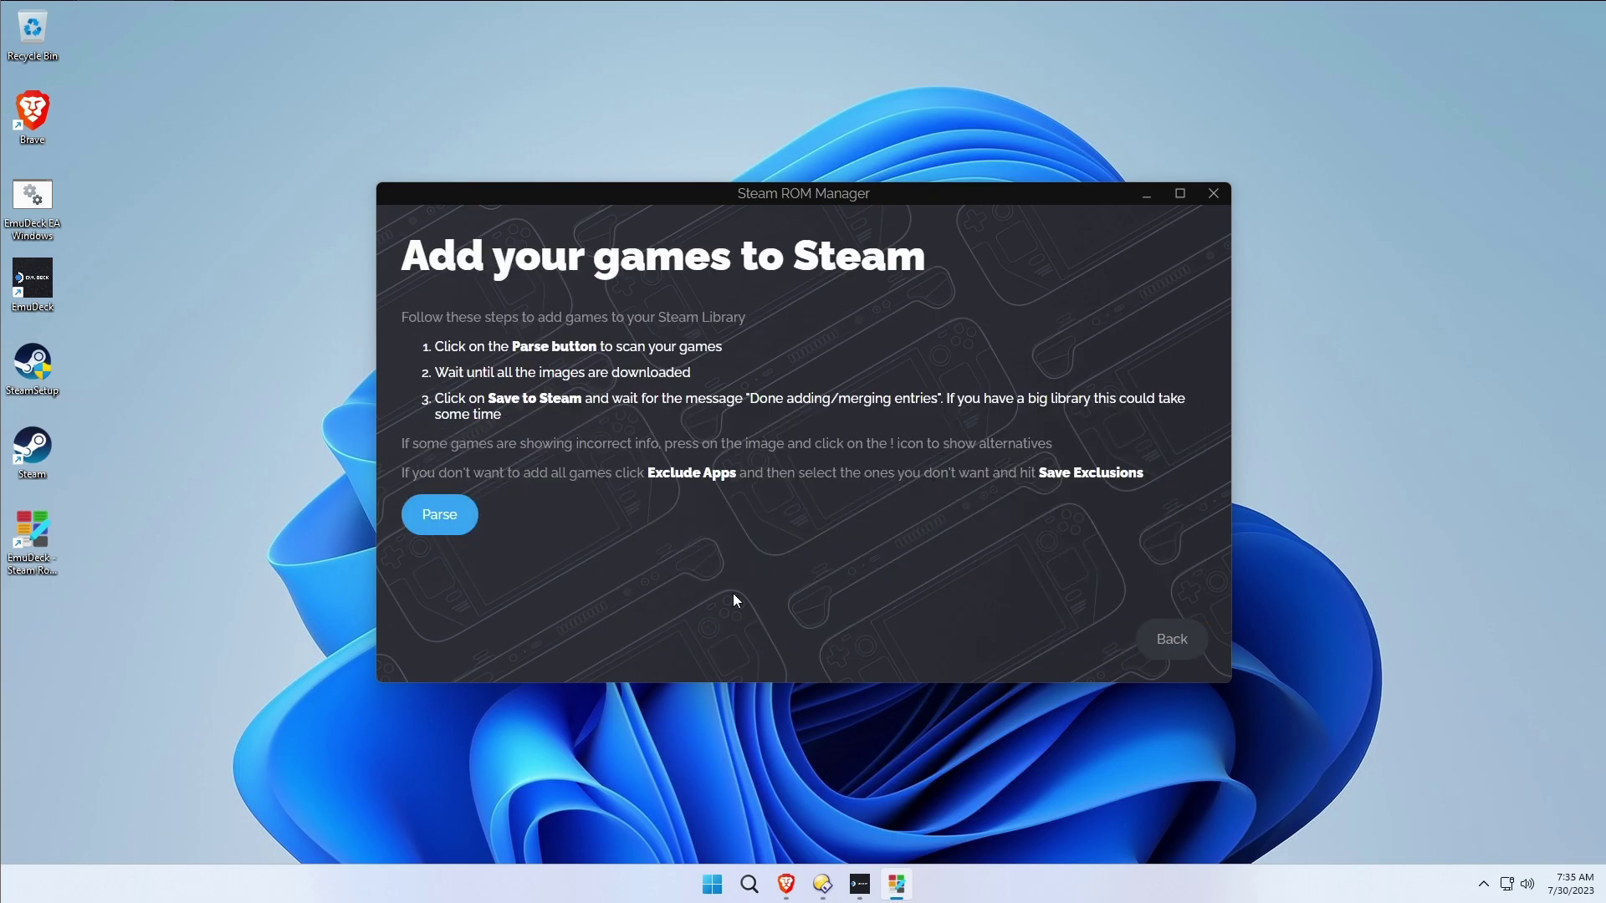
left_click(446, 511)
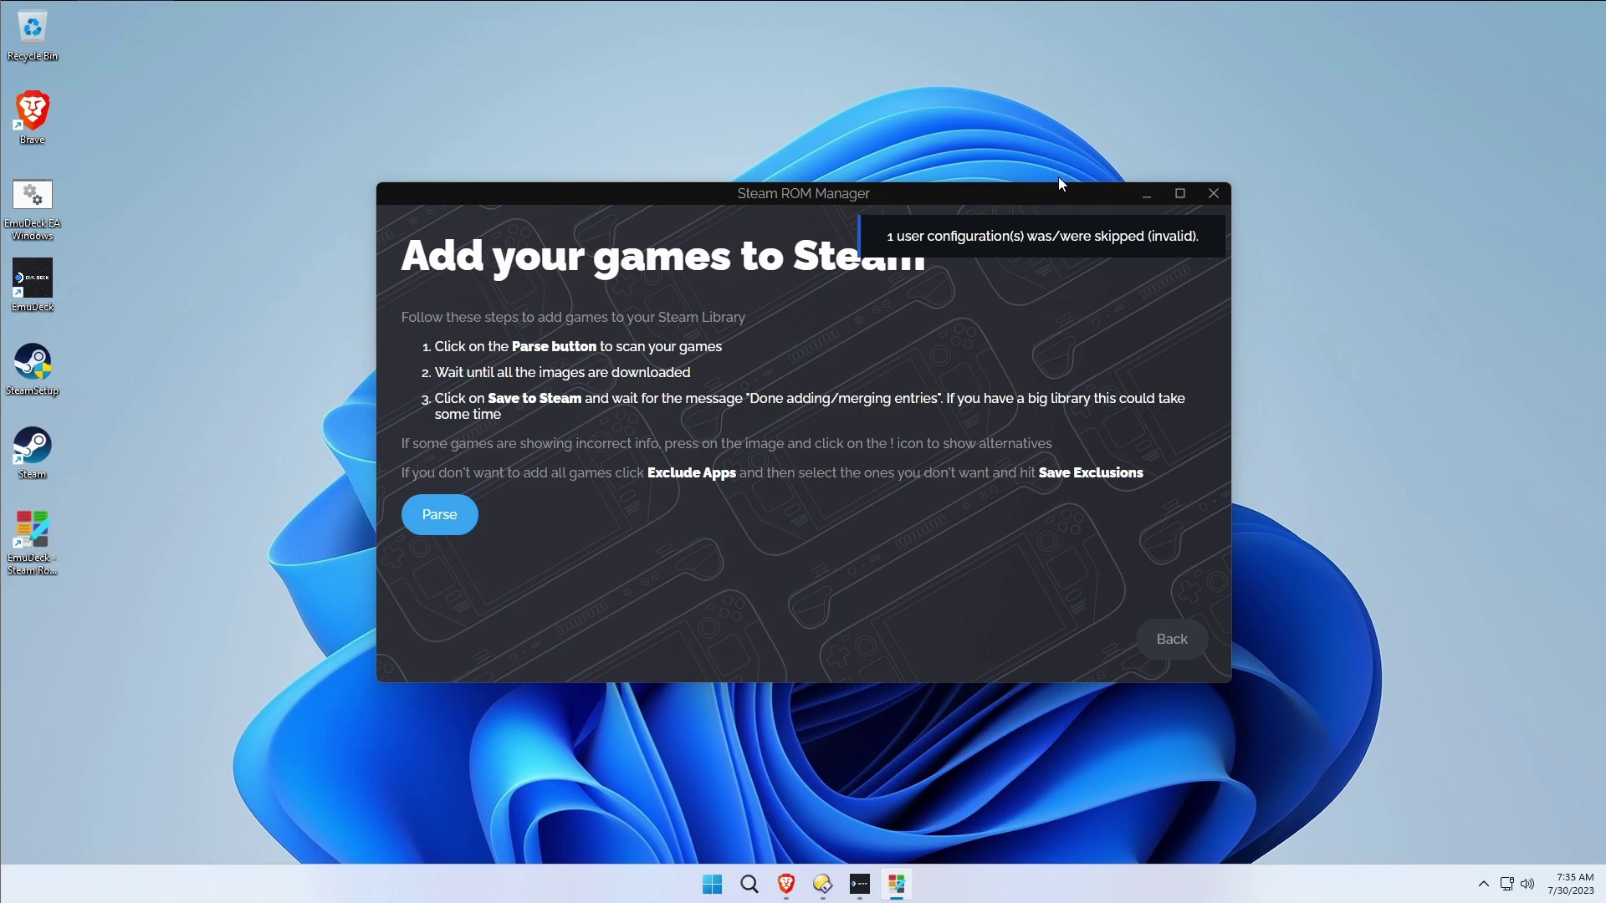
left_click(1161, 639)
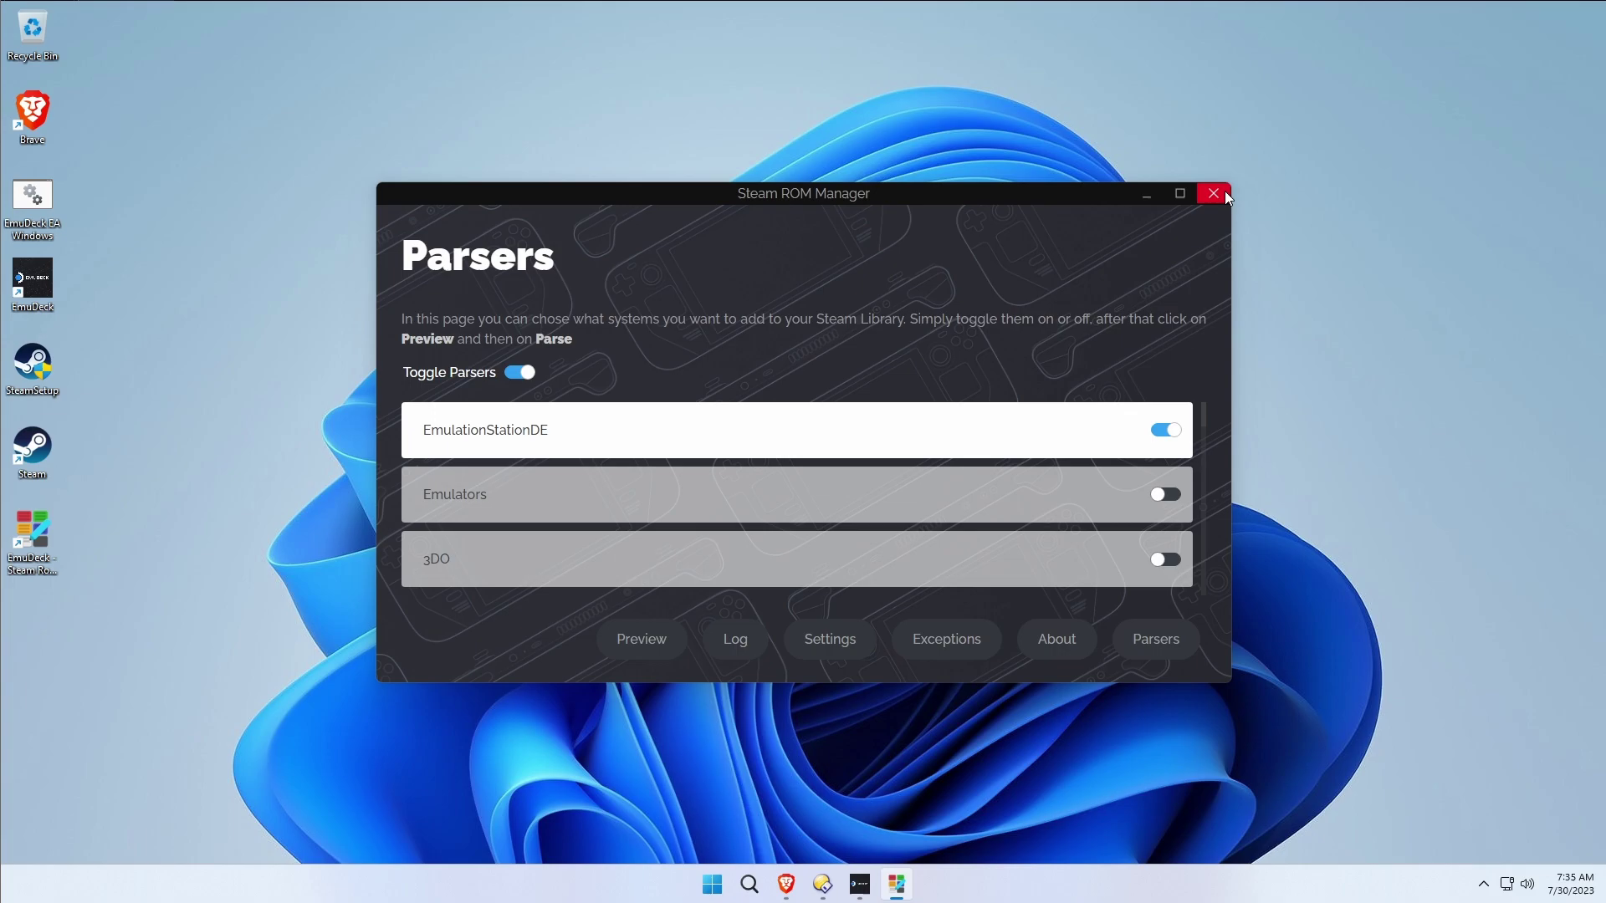
left_click(1223, 193)
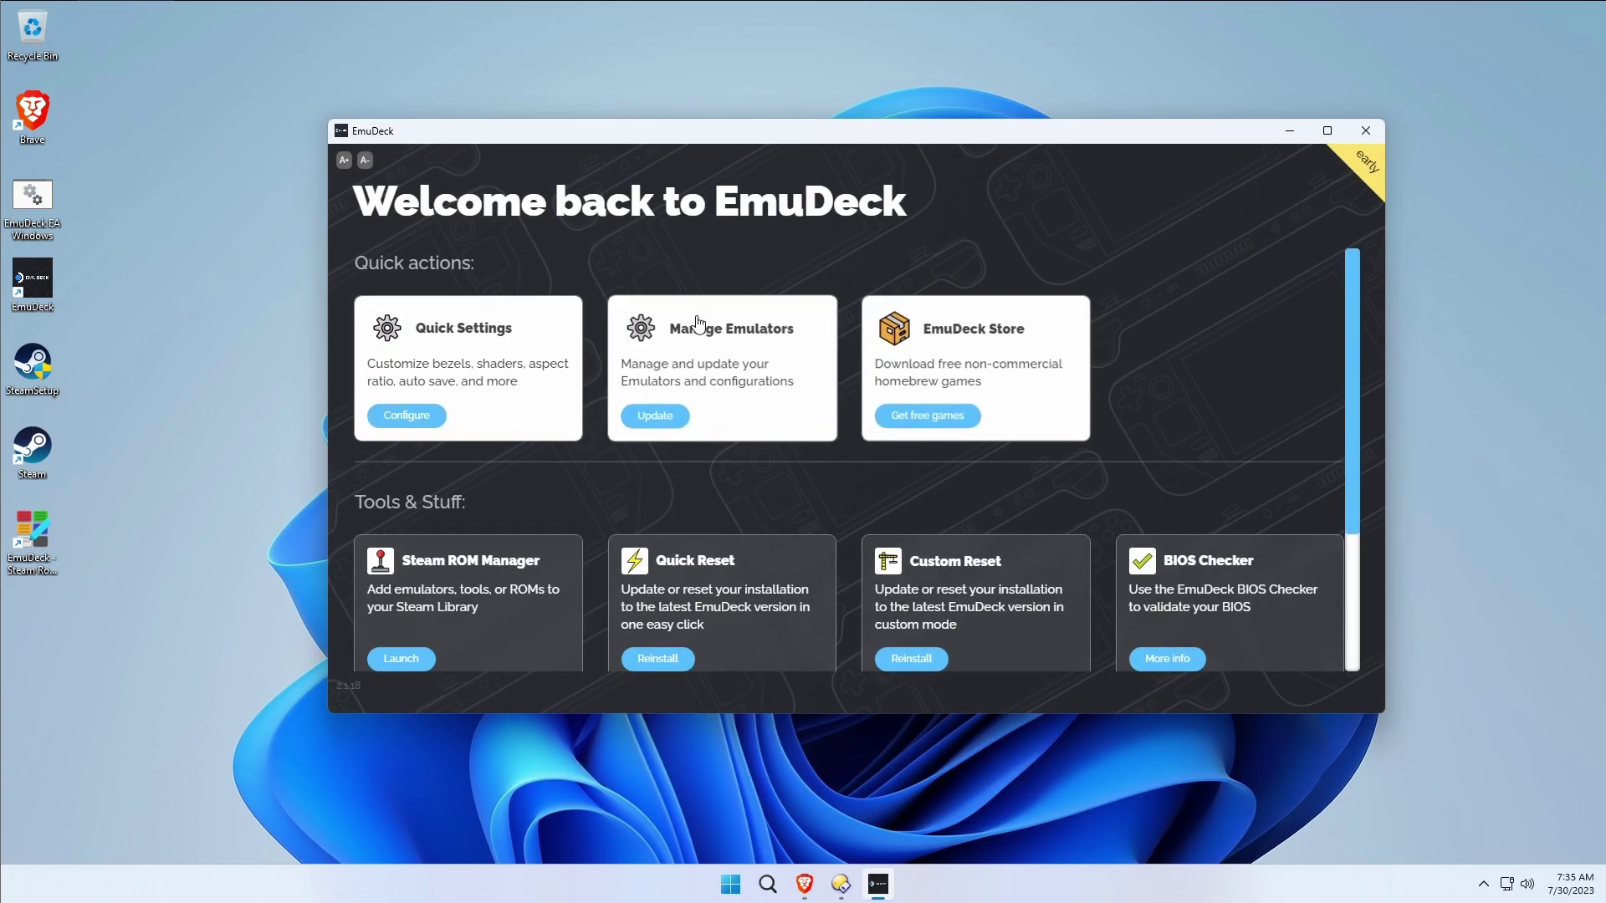
Reinstall/update Steam ROM Manager and reset its configuration through EmuDeck's emulator management, and close EmuDeck.
left_click(716, 335)
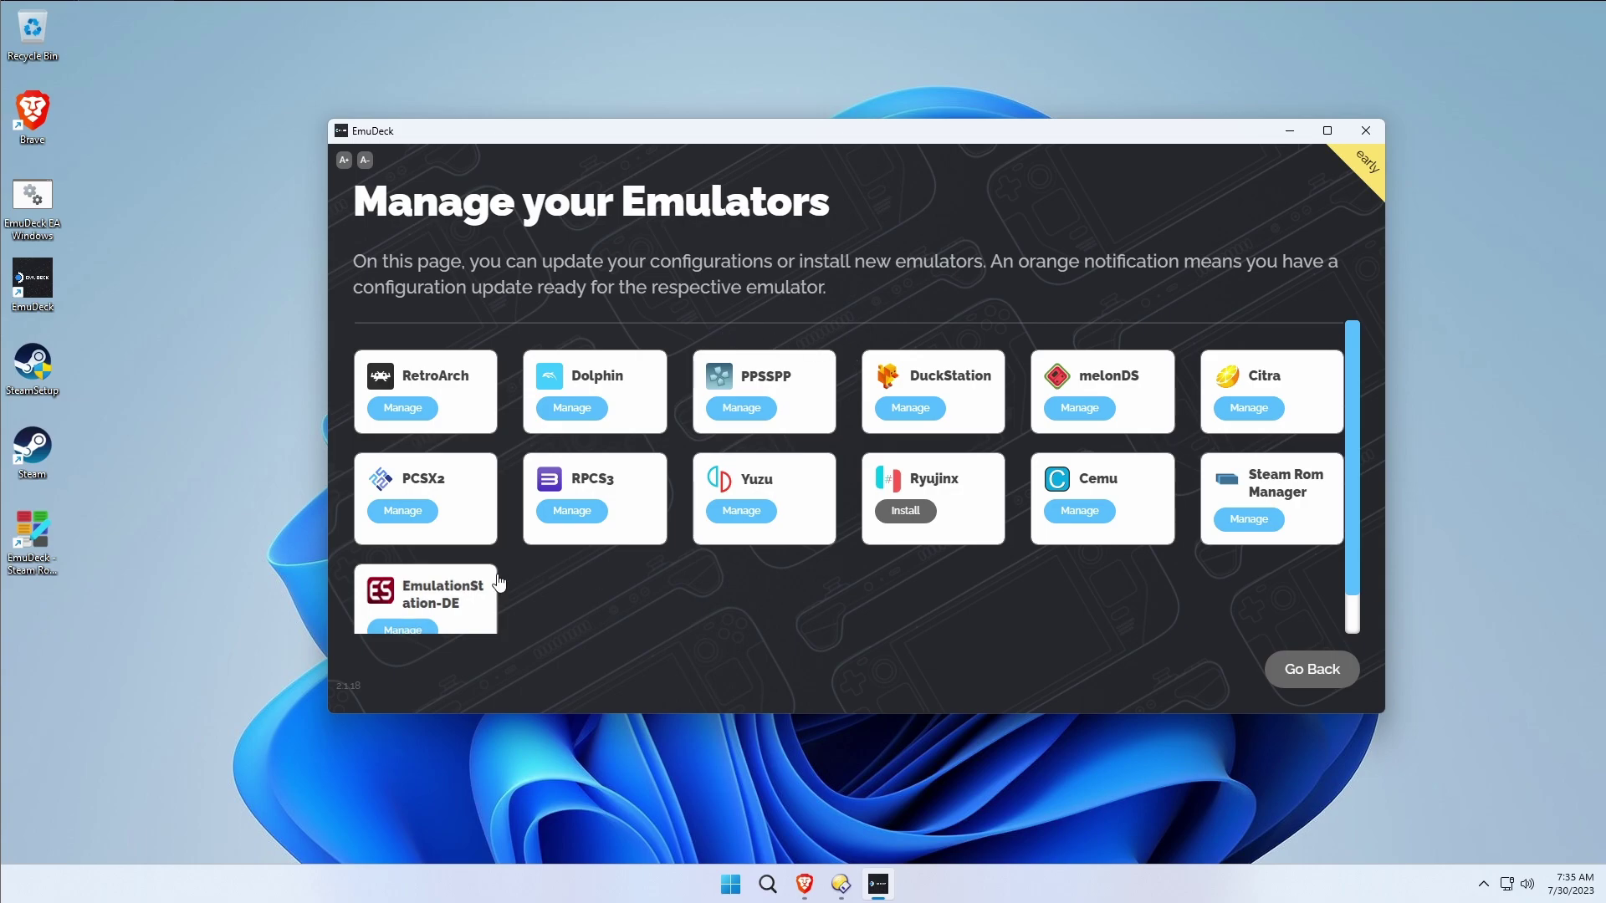
left_click(1318, 500)
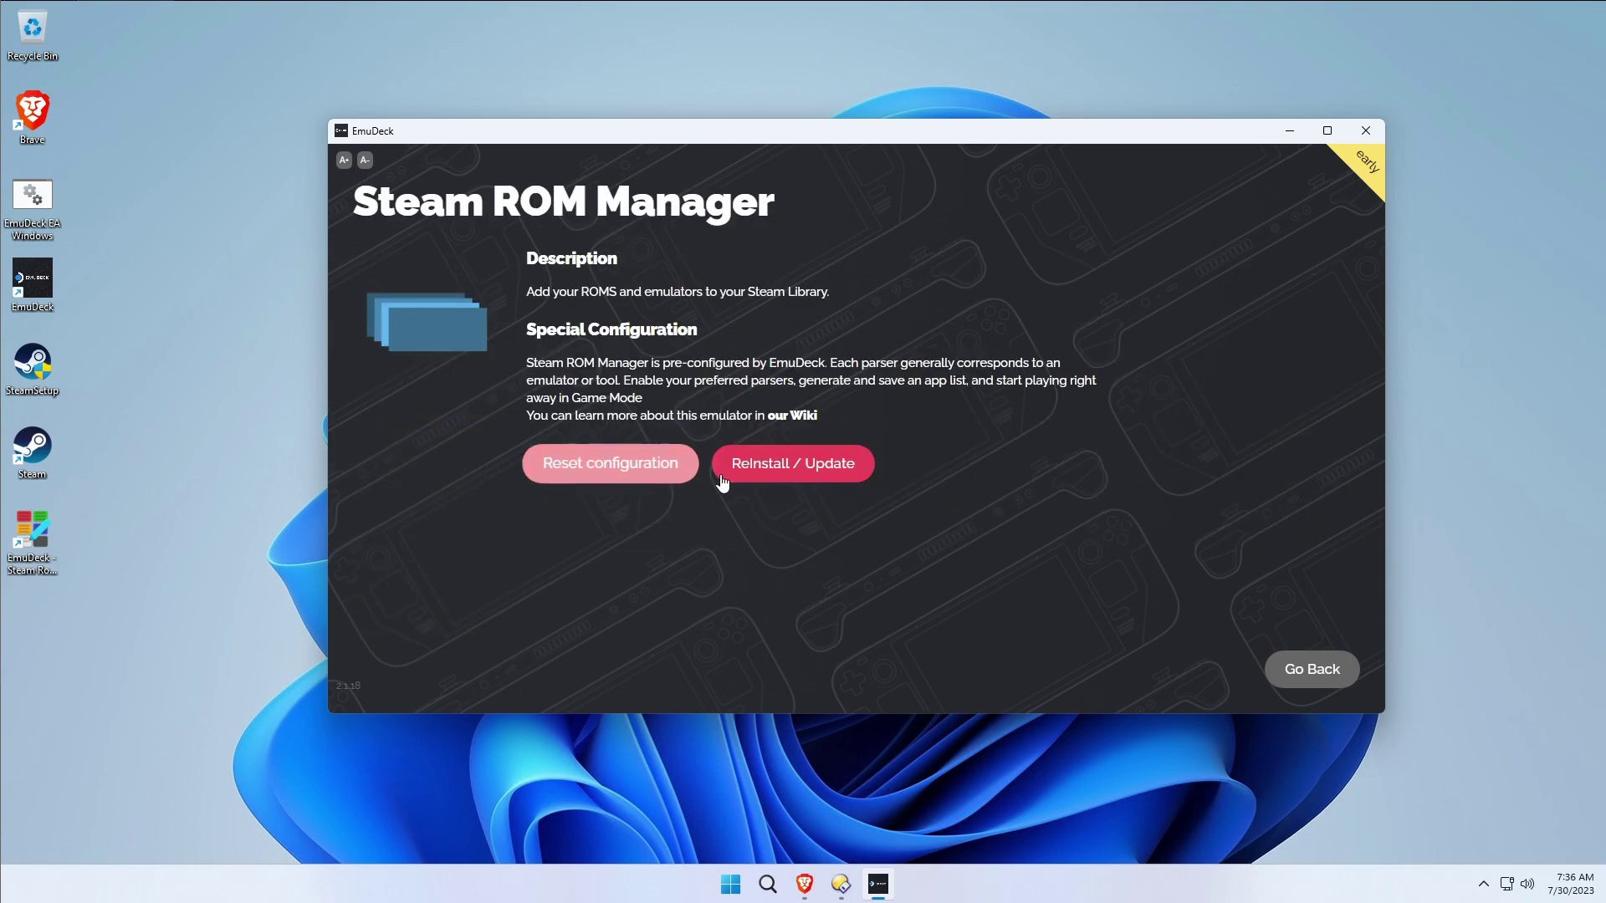
left_click(818, 466)
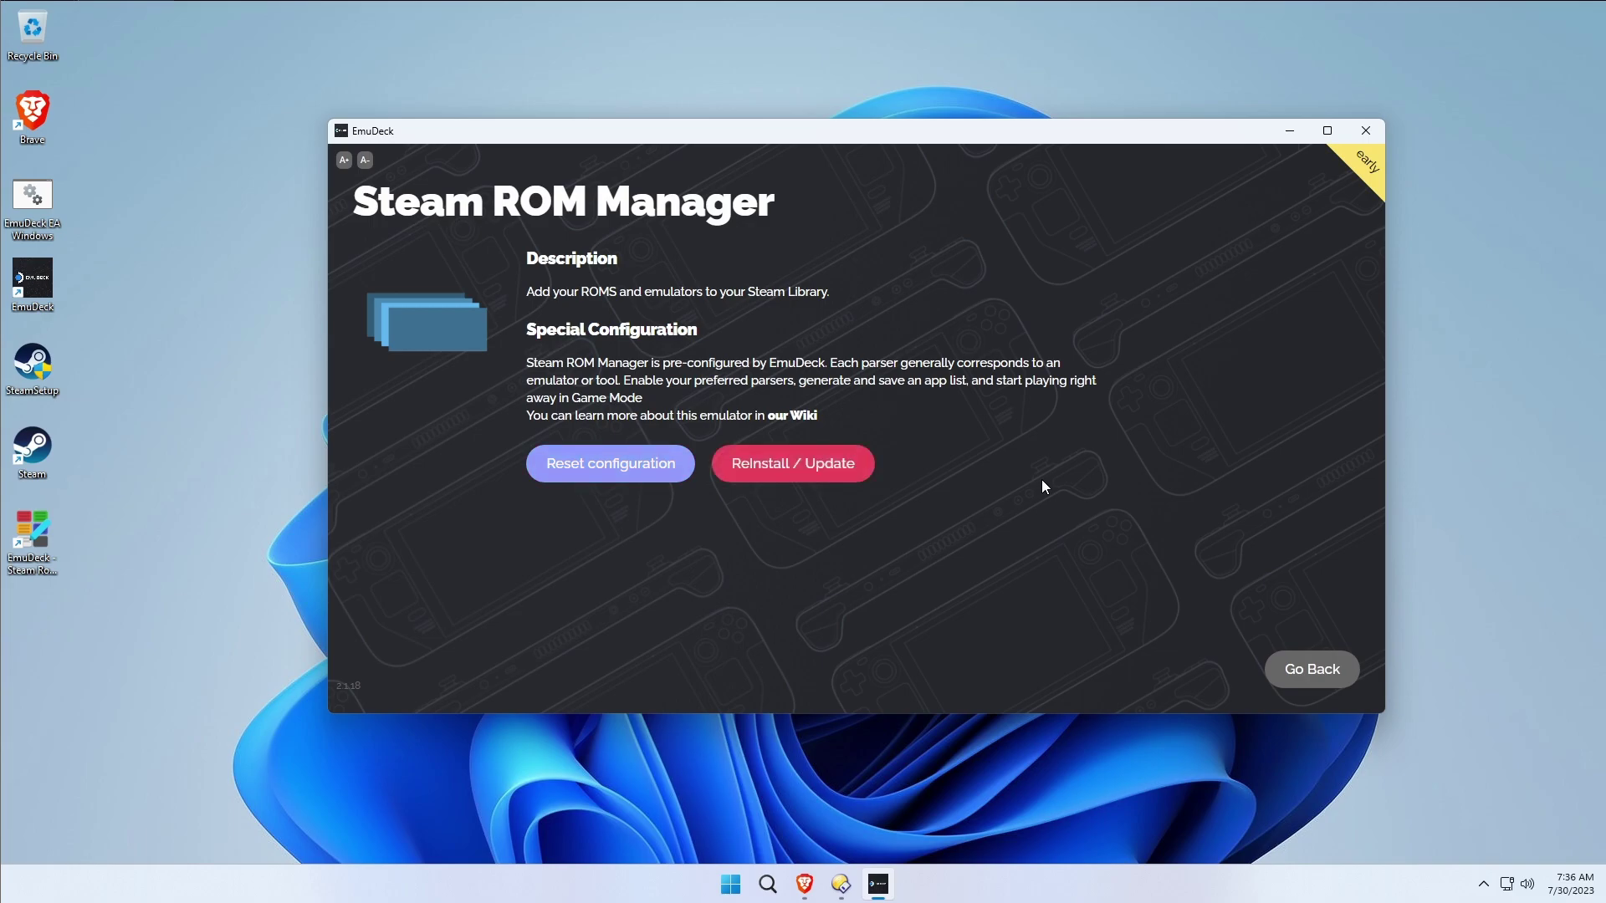
left_click(581, 466)
left_click(1365, 131)
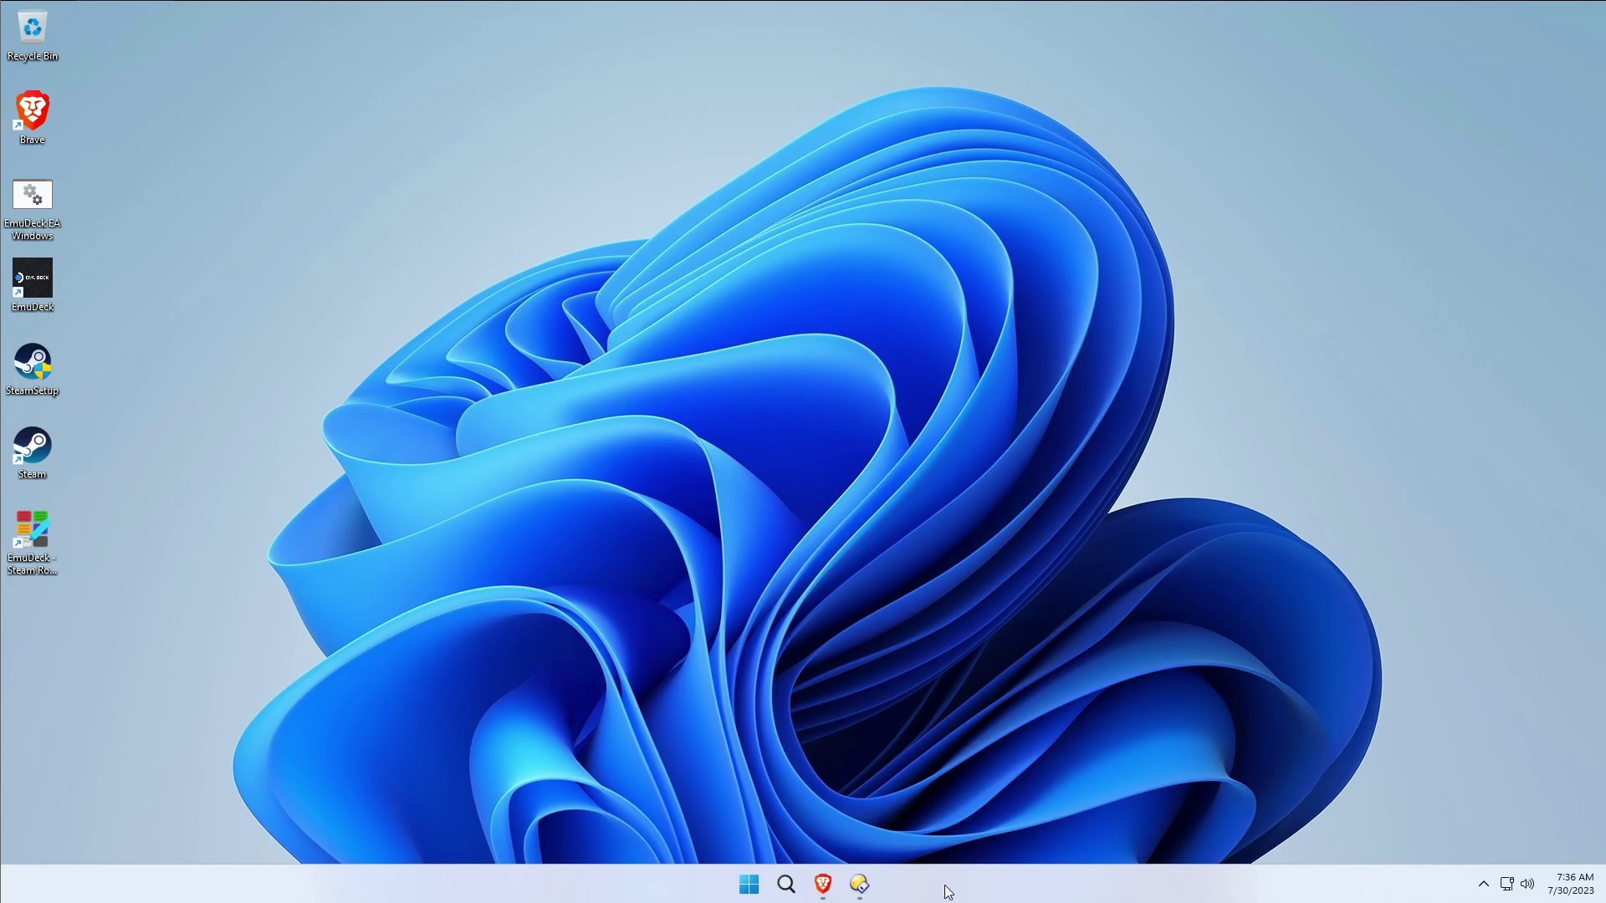
Switch to the Directory Opus file manager and enlarge both file panes to 200% zoom.
left_click(860, 885)
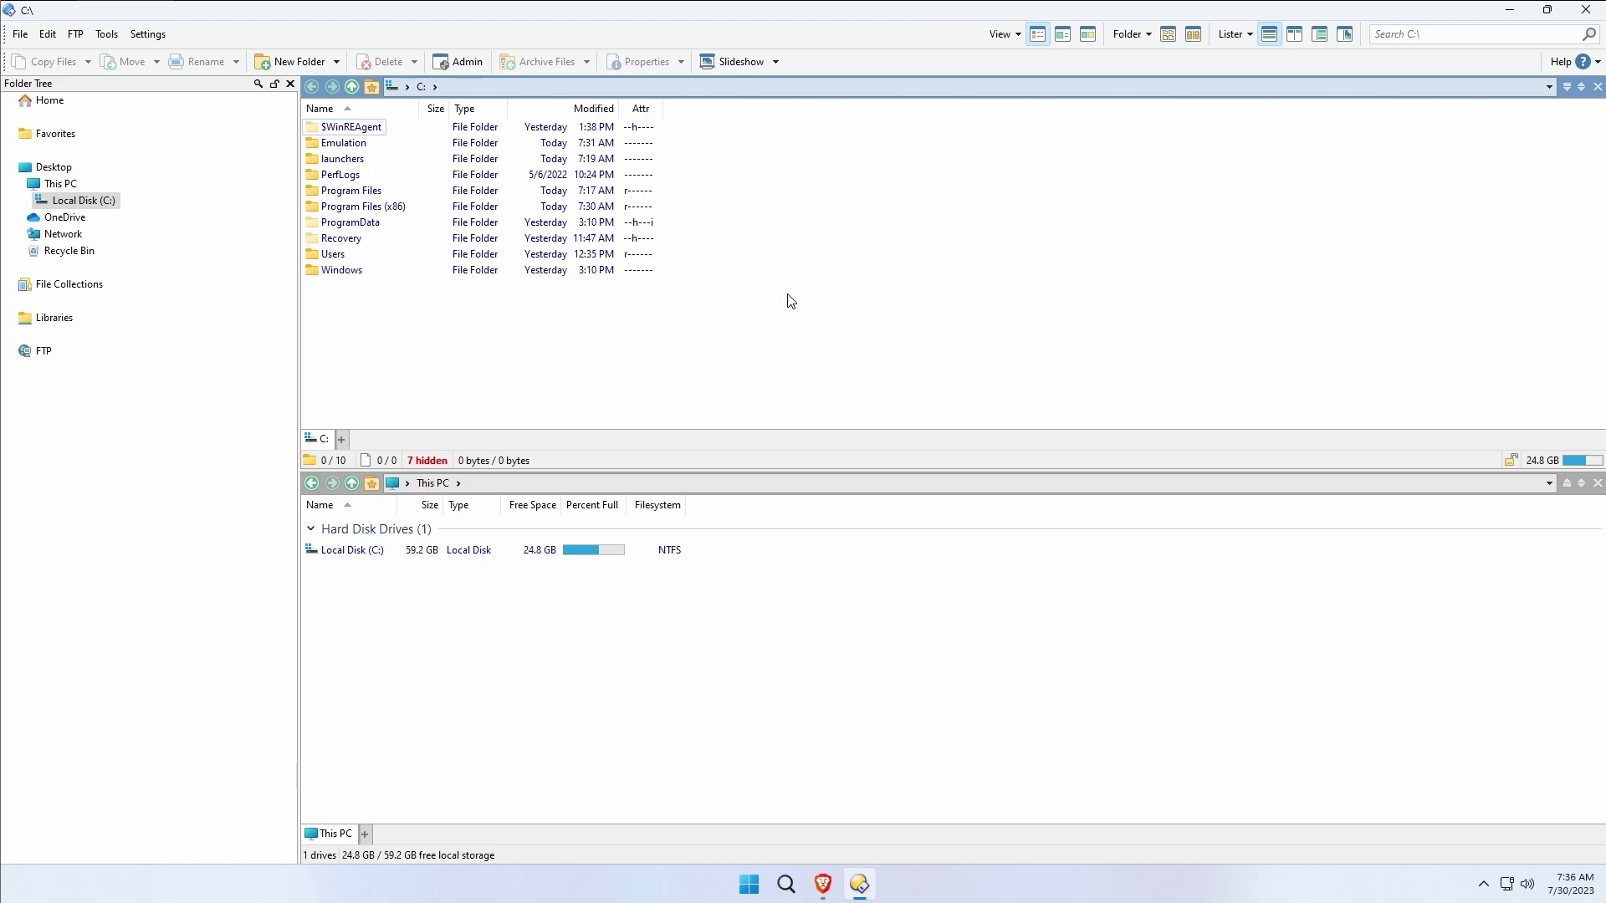
scroll(791, 302, "up", 6, "ctrl")
scroll(695, 750, "up", 10, "ctrl")
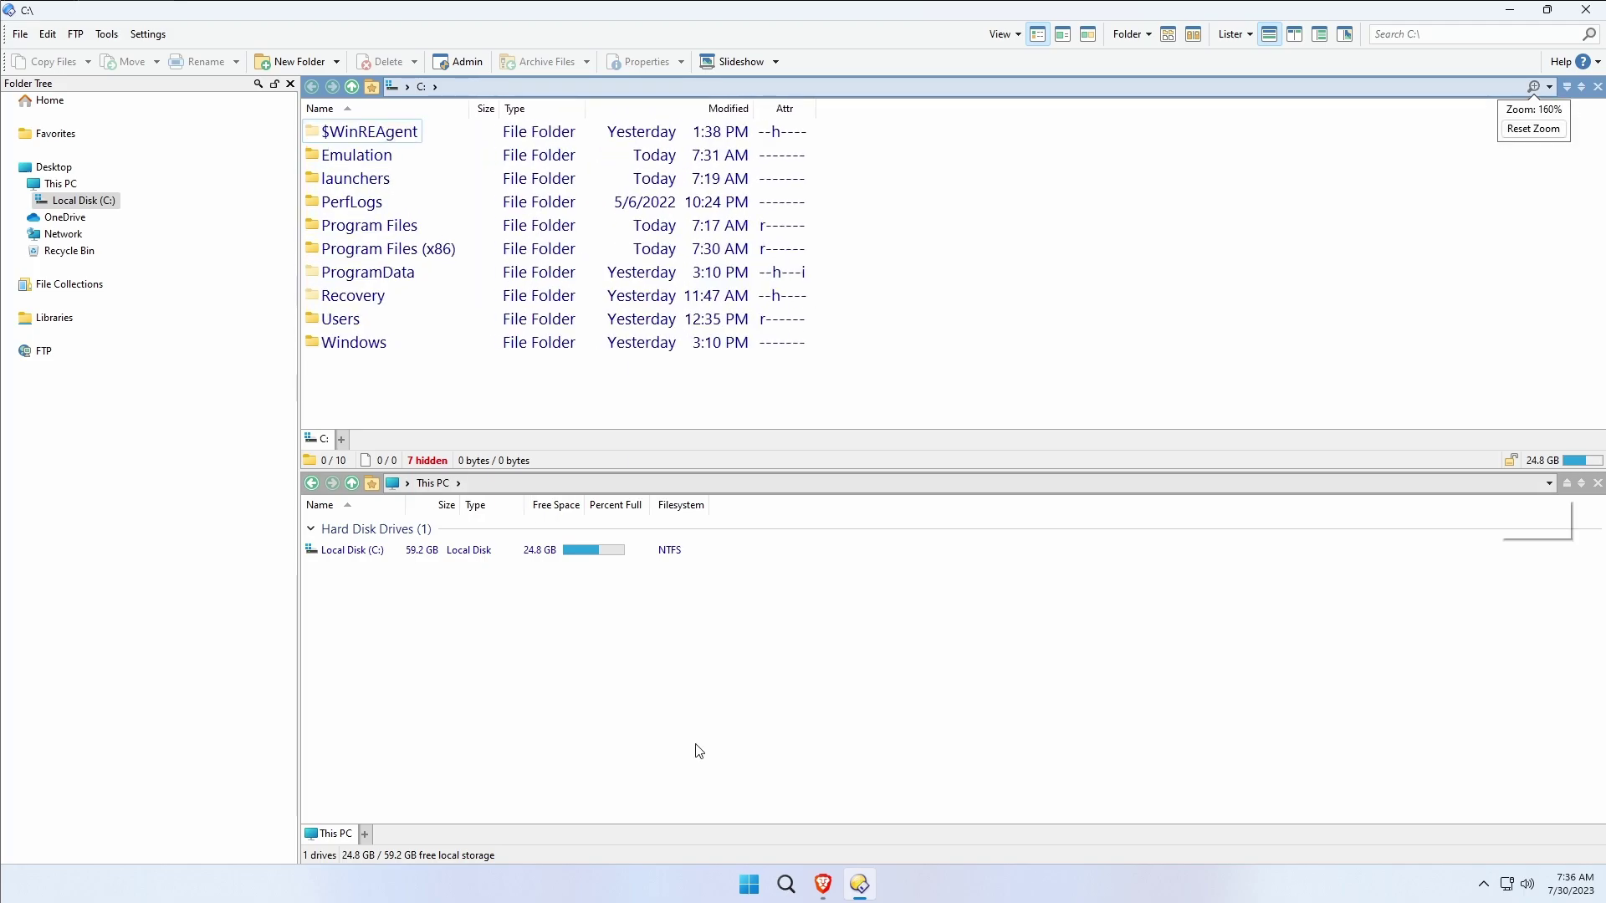
scroll(1036, 370, "up", 4, "ctrl")
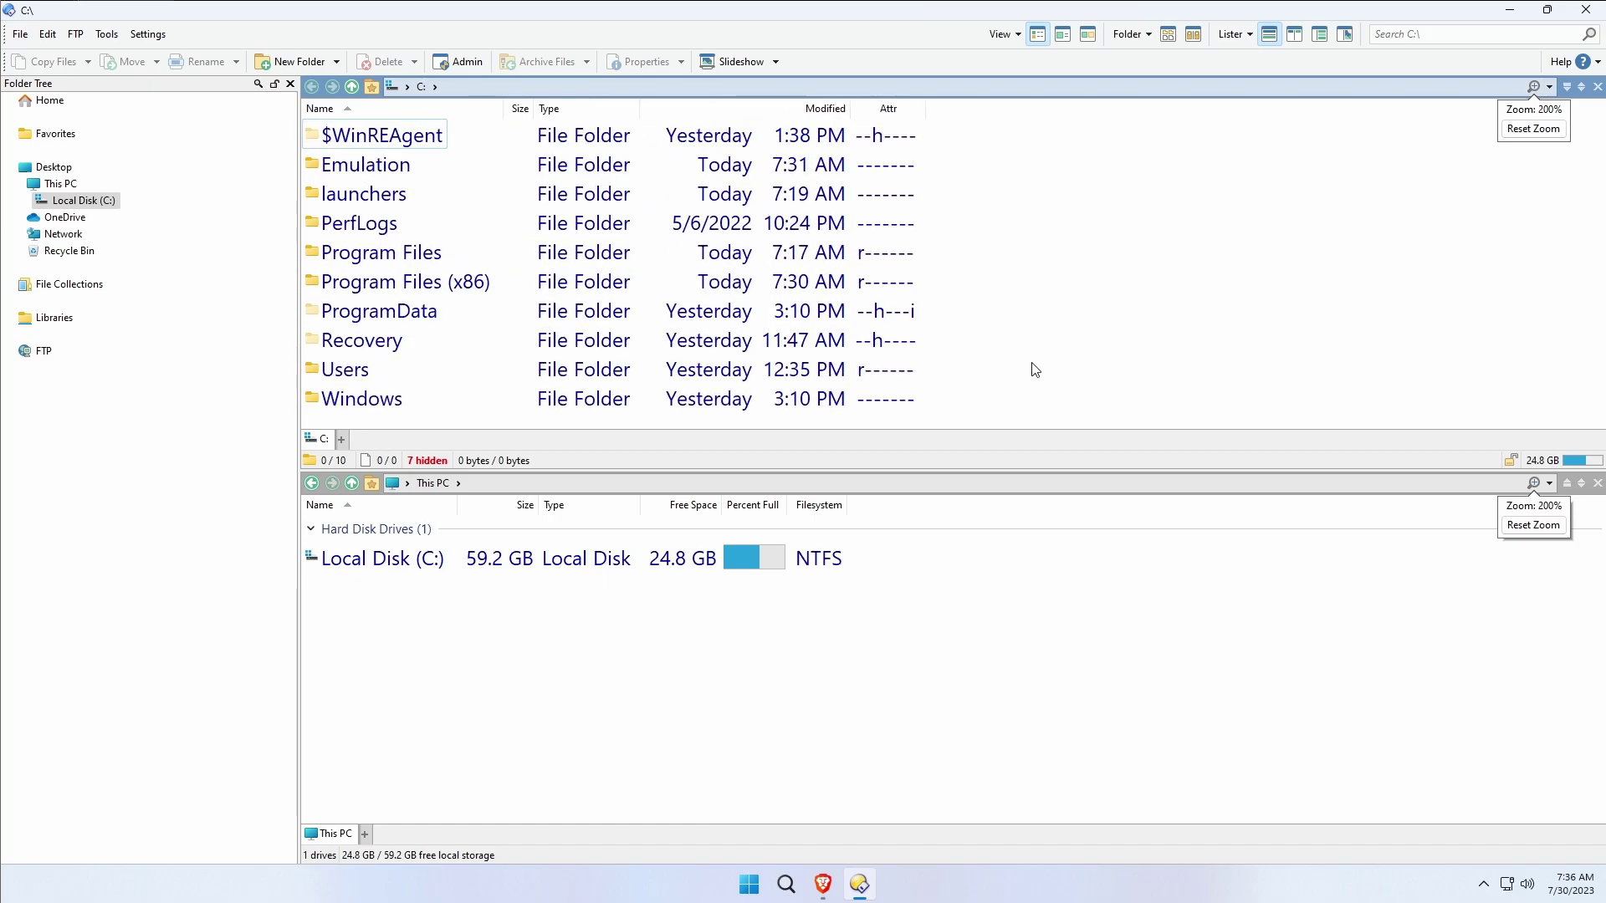
Show the contents of USB Drive (D:) in the lower file pane and check its bios files and game files folders.
left_click(1037, 773)
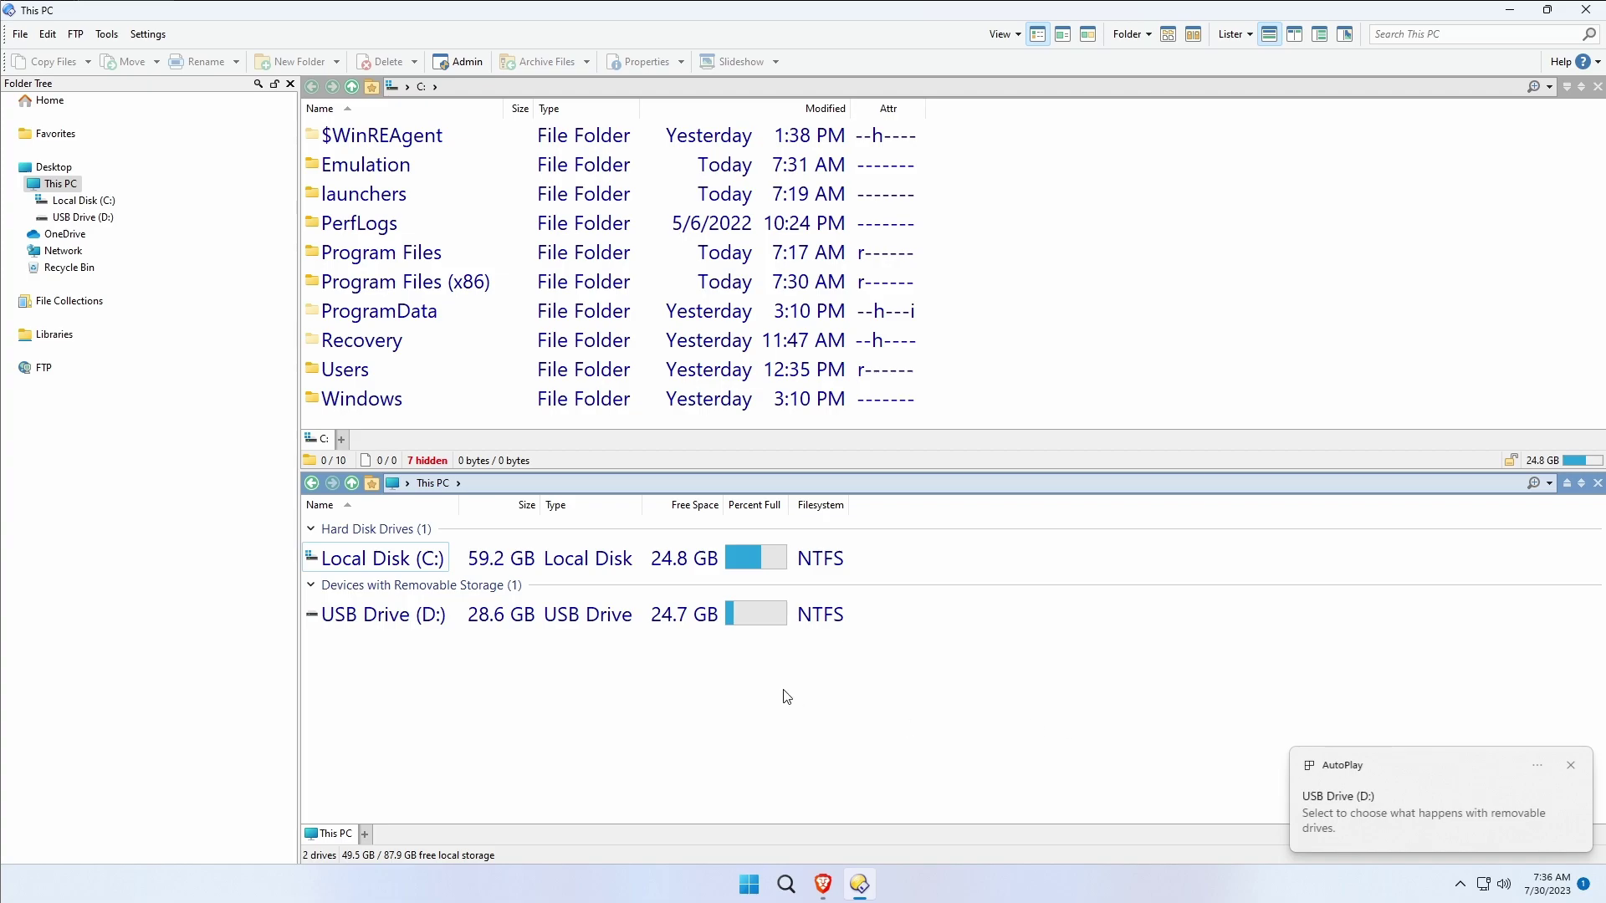
left_click(87, 216)
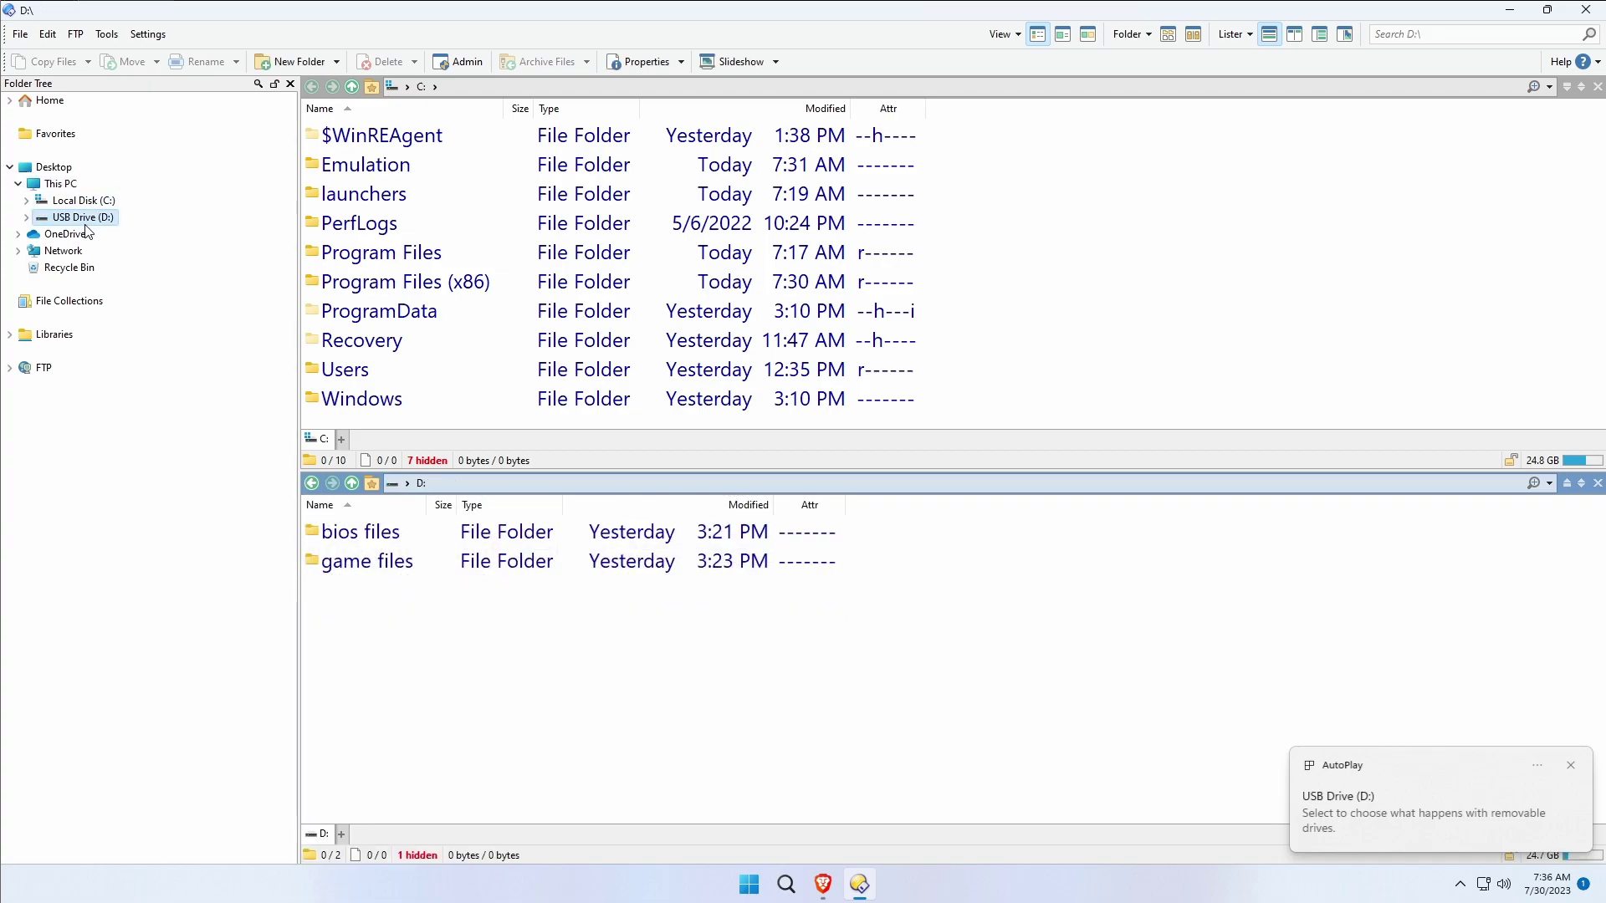
left_click(359, 561)
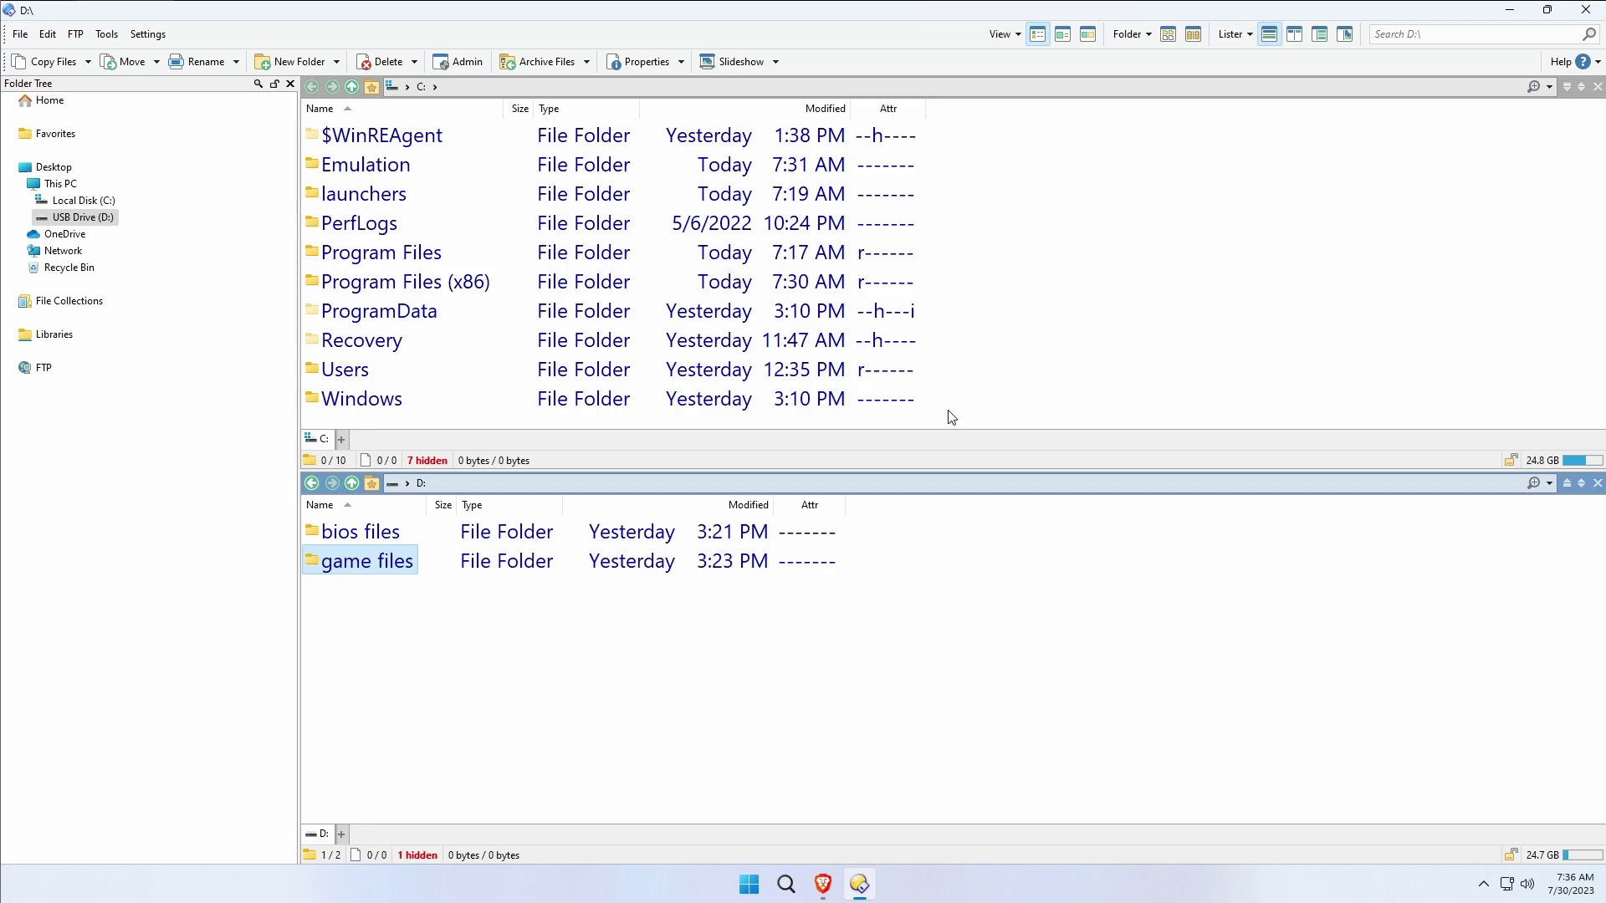
left_click(352, 534)
left_click(360, 563)
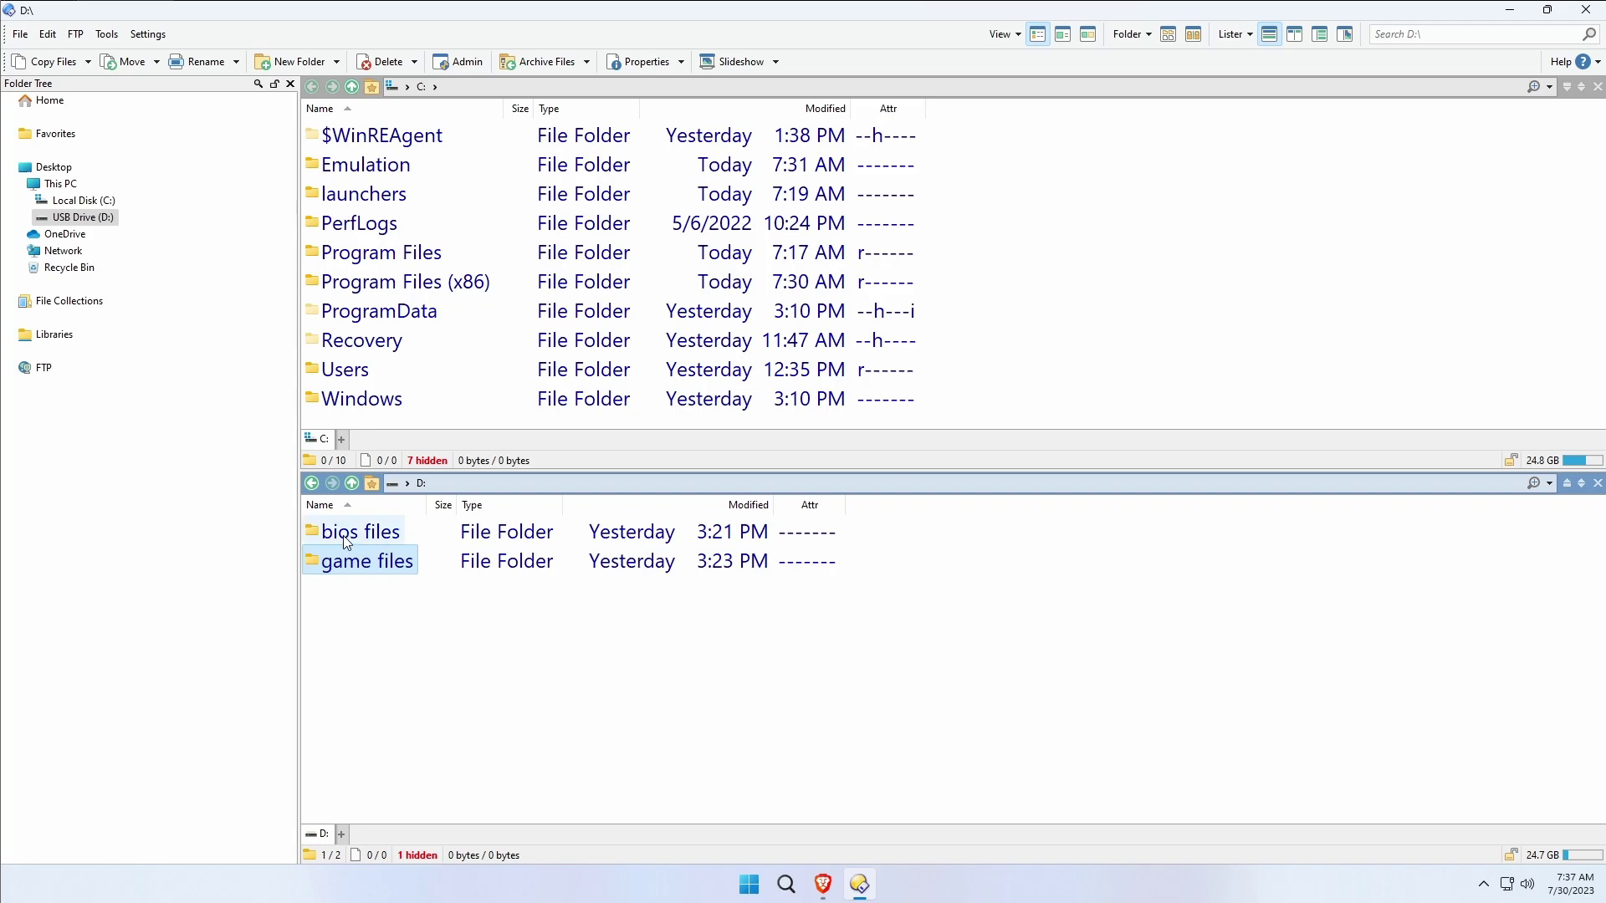
mouse_move(347, 542)
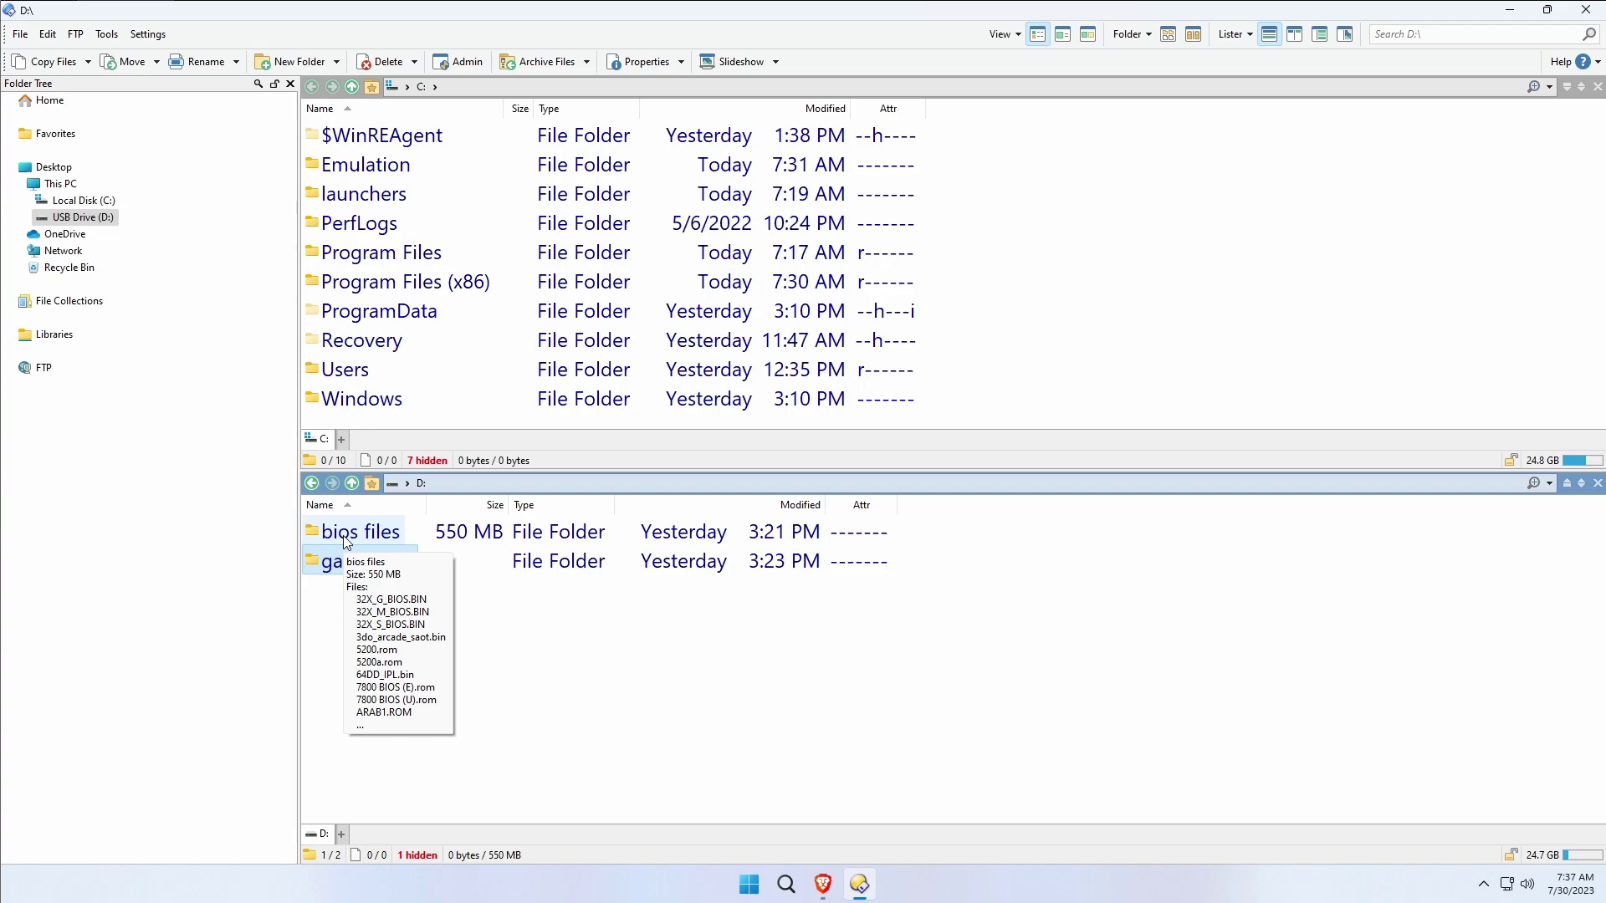
left_click(737, 676)
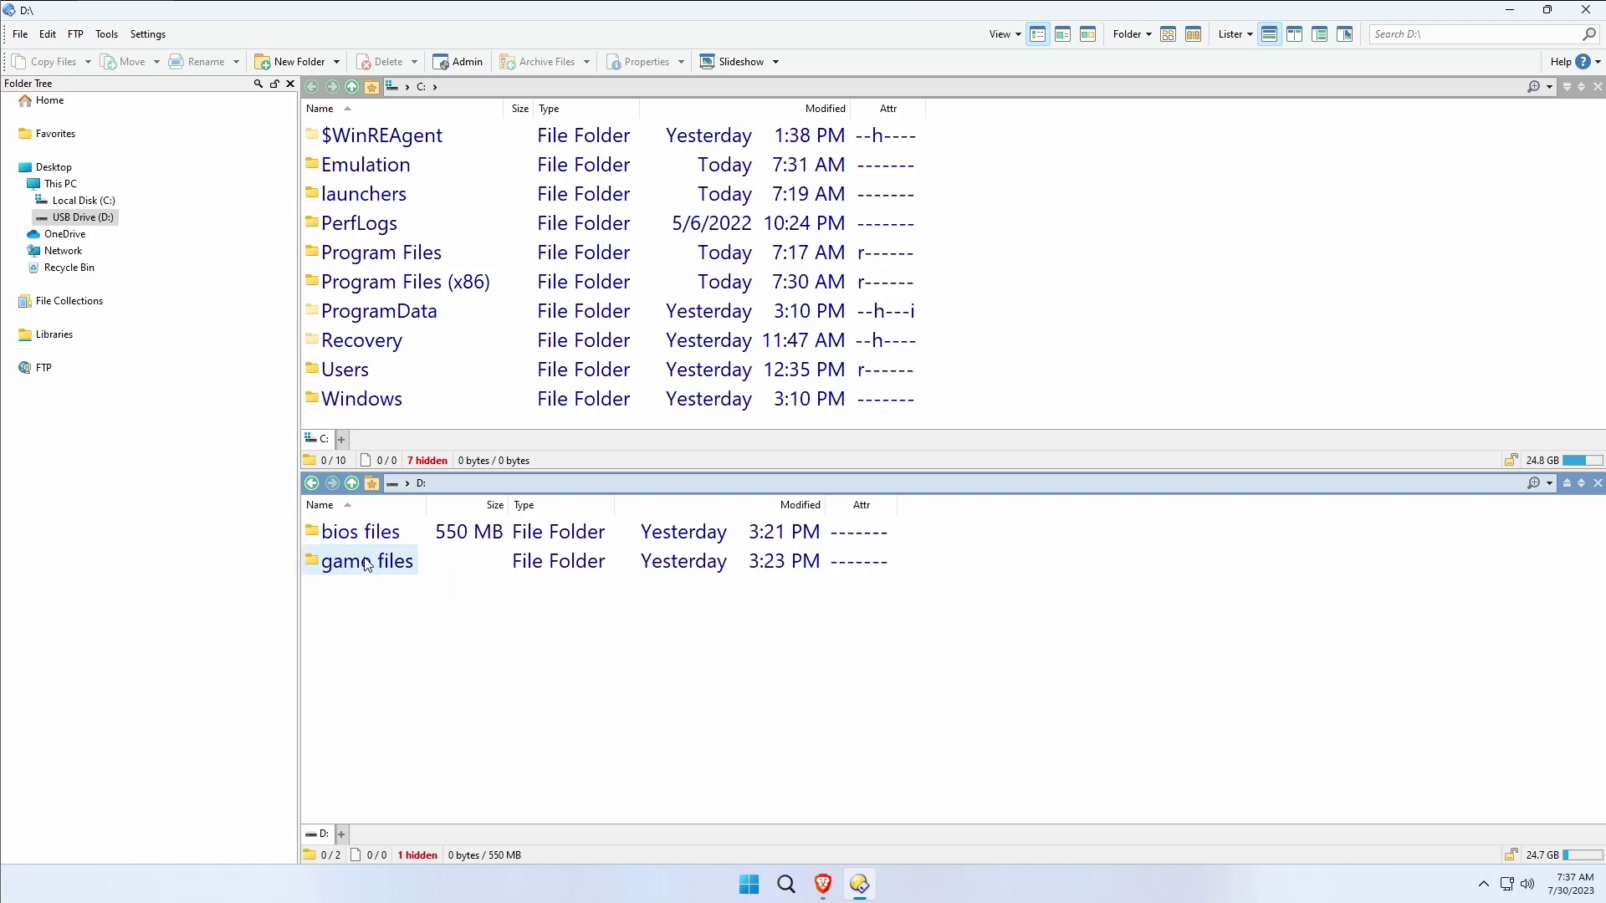
Examine the file formats inside the ps2 and ps1 subfolders of the USB drive's game files folder.
double_click(364, 566)
double_click(369, 677)
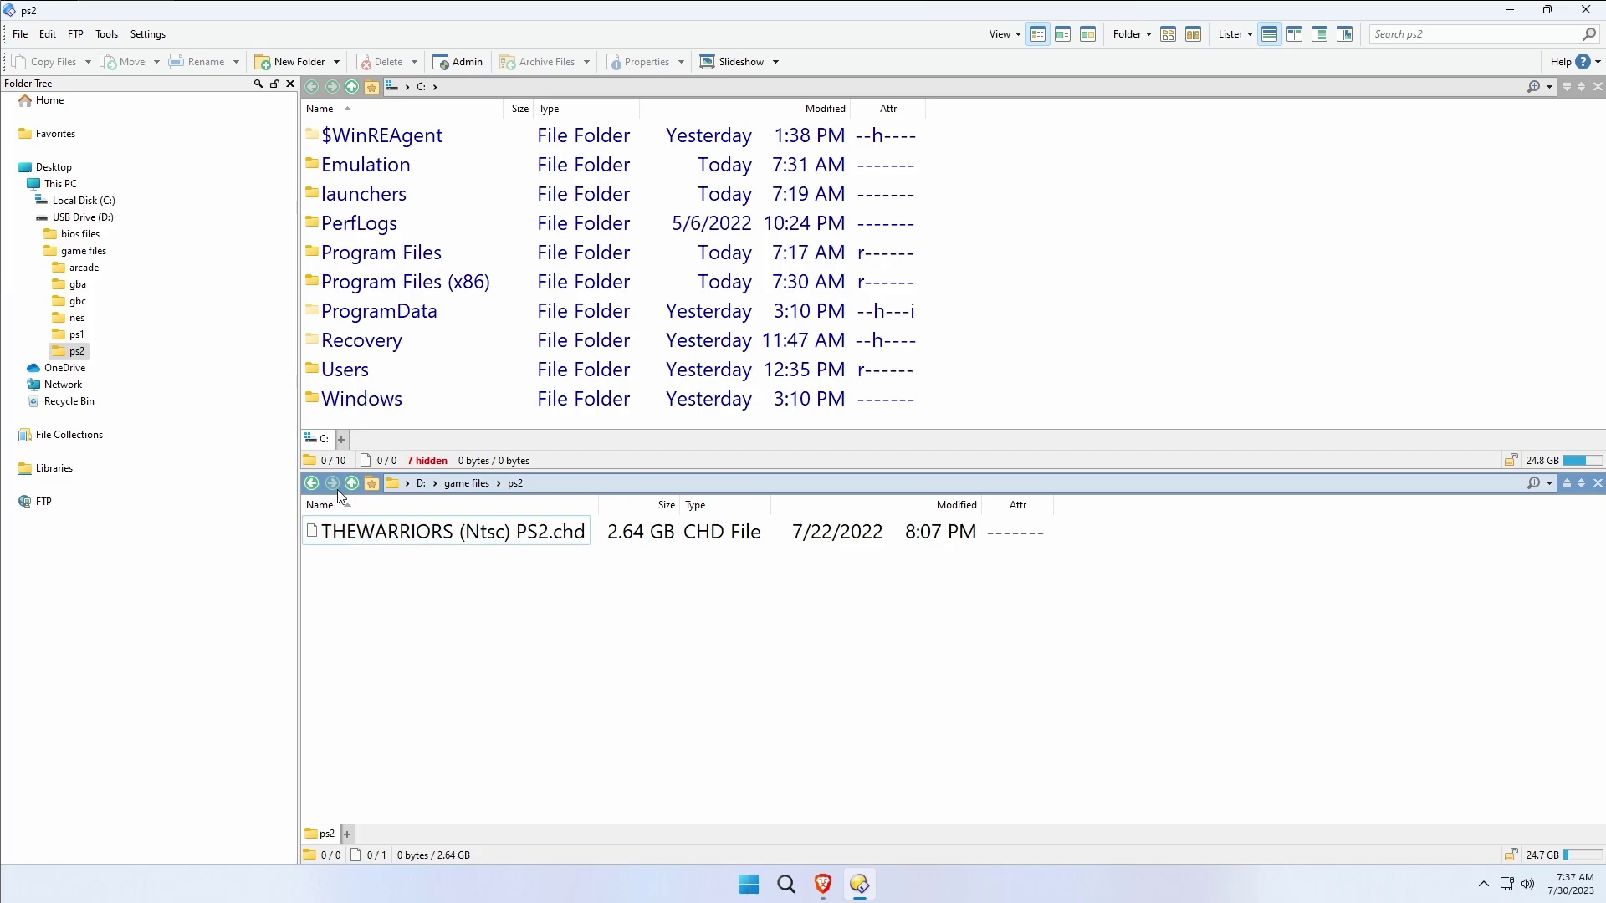
left_click(312, 483)
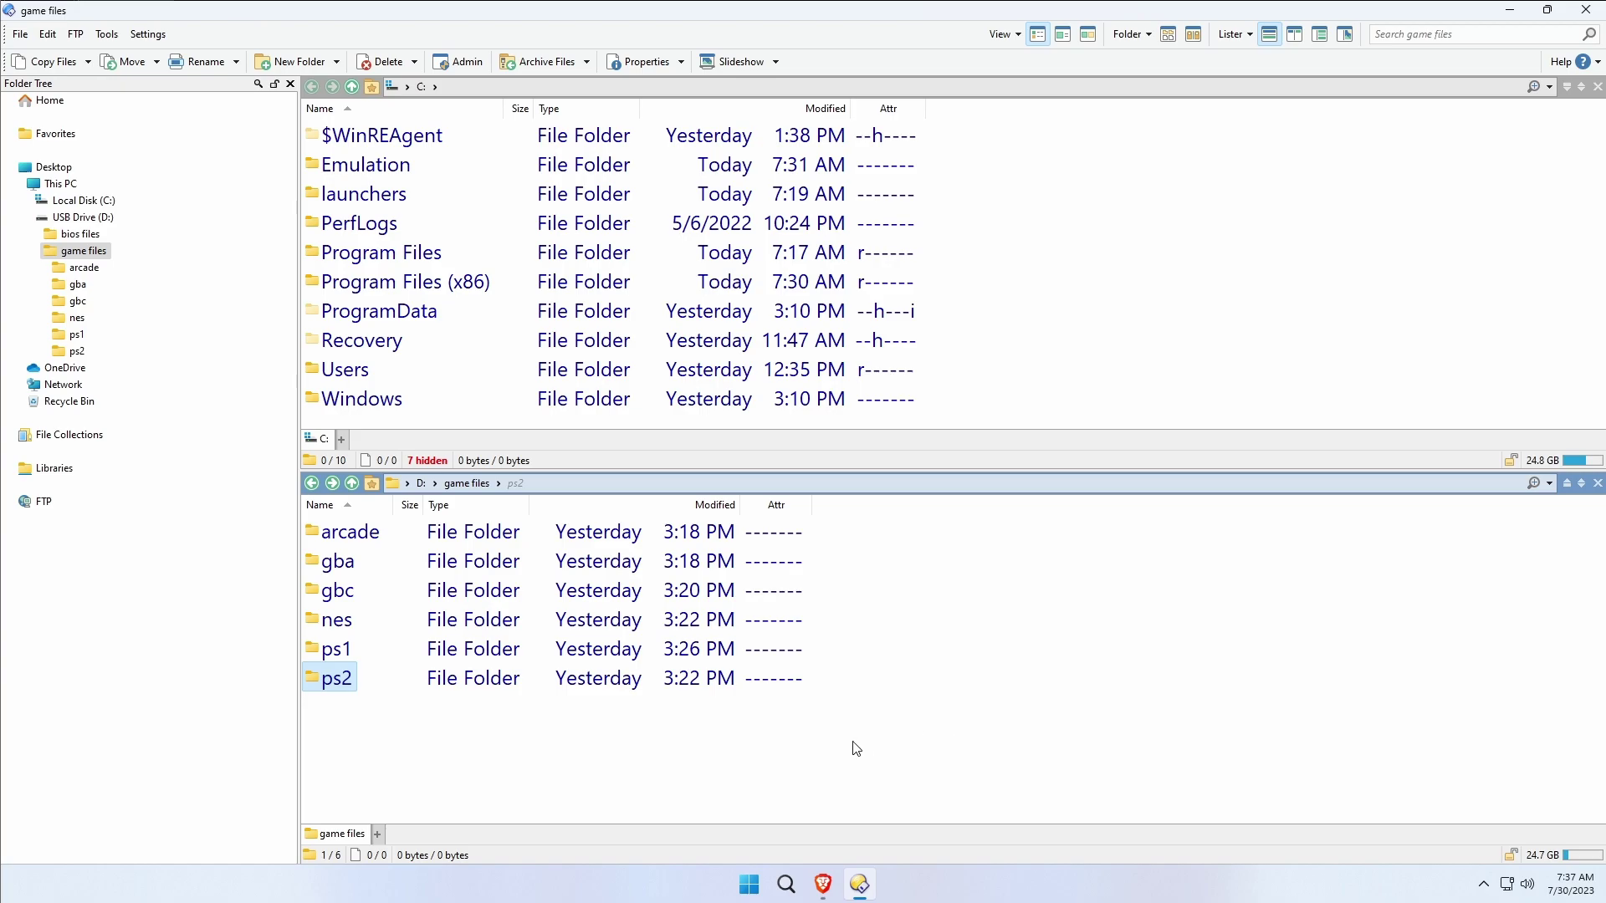
double_click(336, 652)
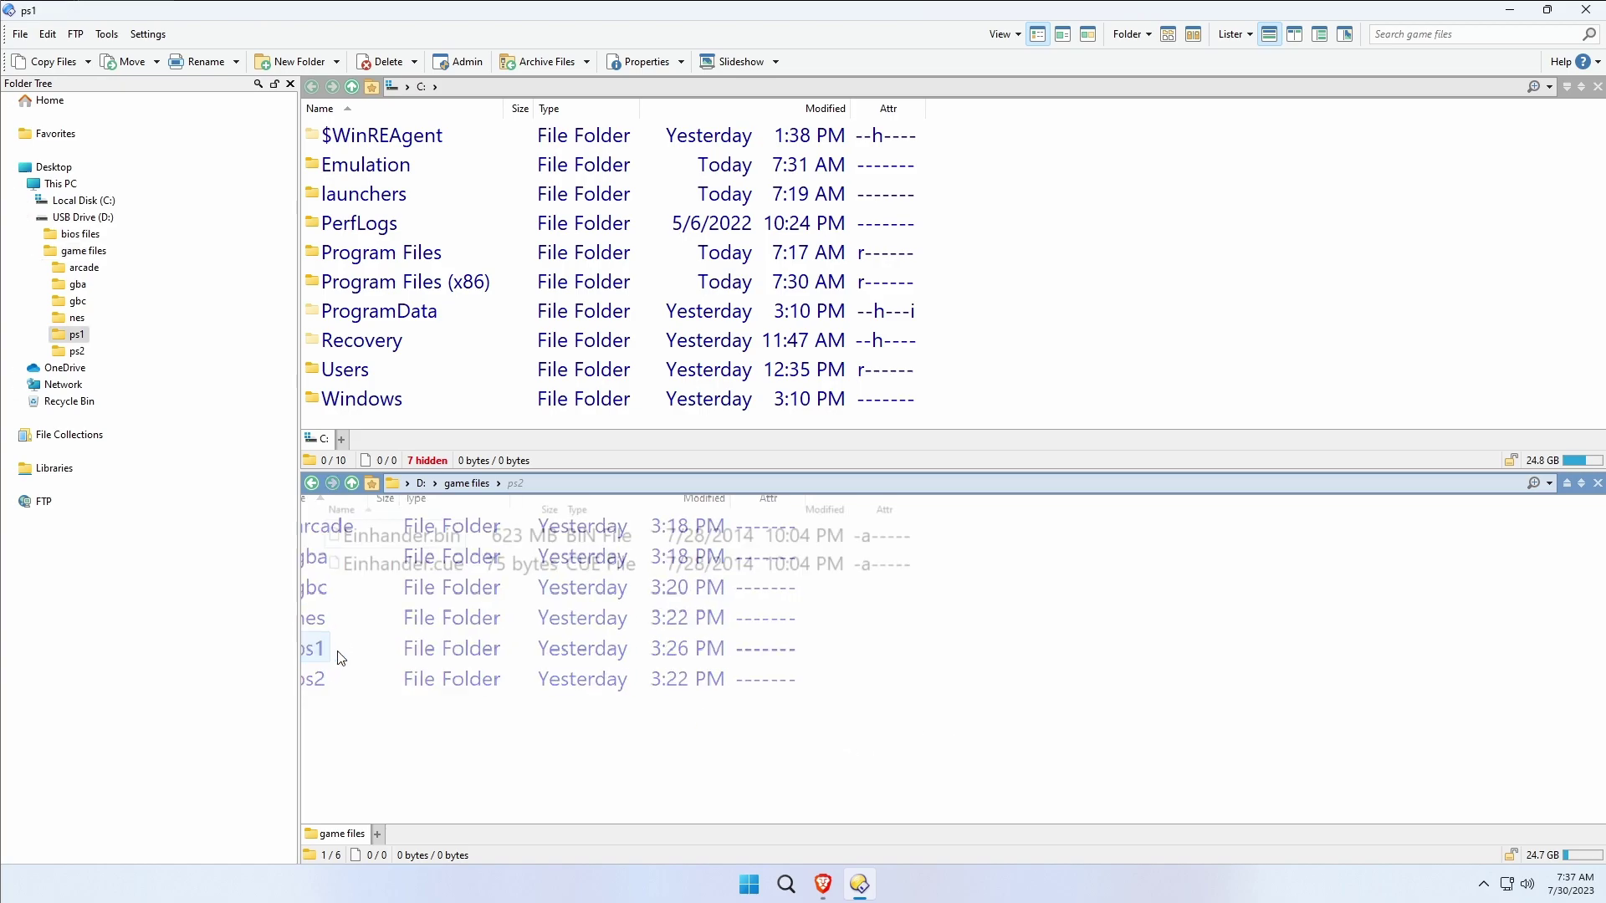
left_click(471, 485)
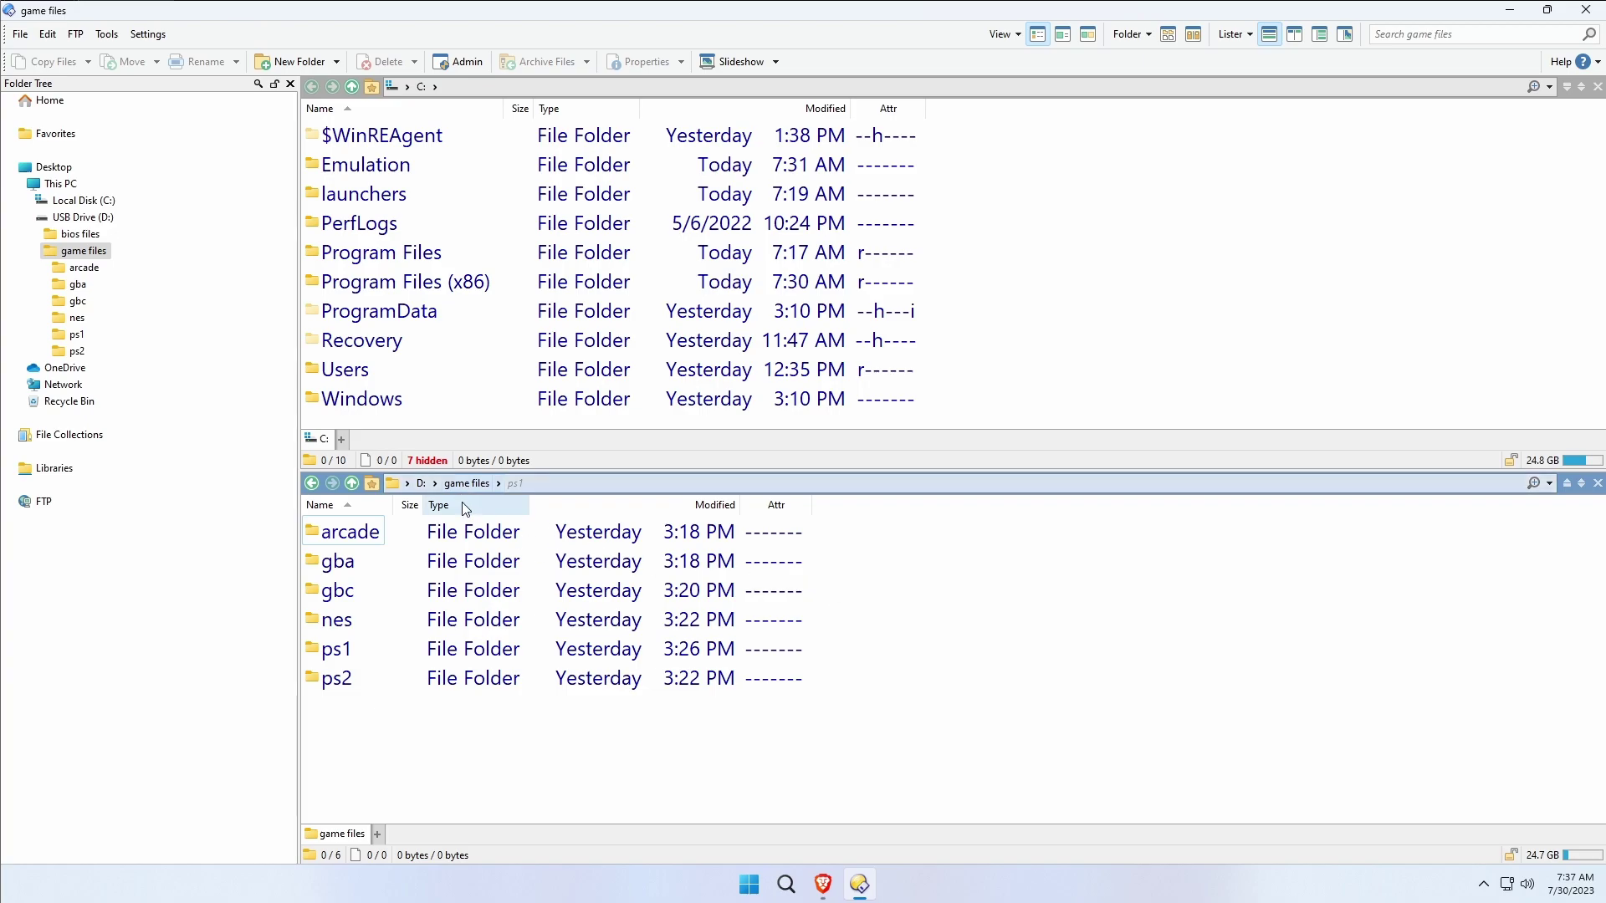
Return to the root of the USB drive and open the bios files folder.
left_click(420, 484)
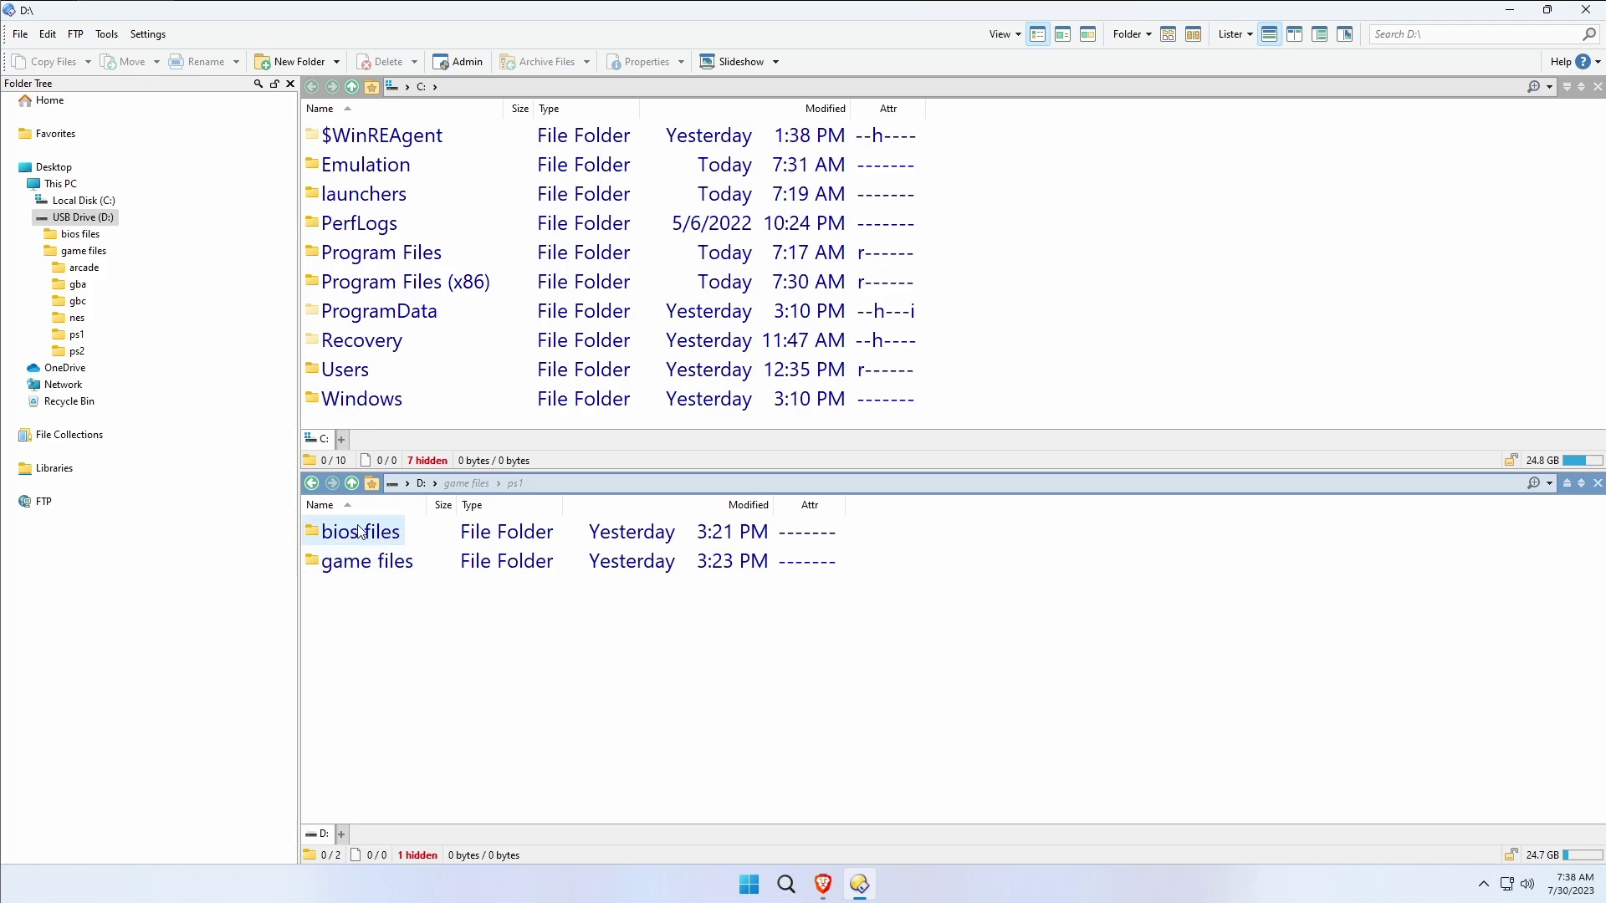
mouse_move(369, 539)
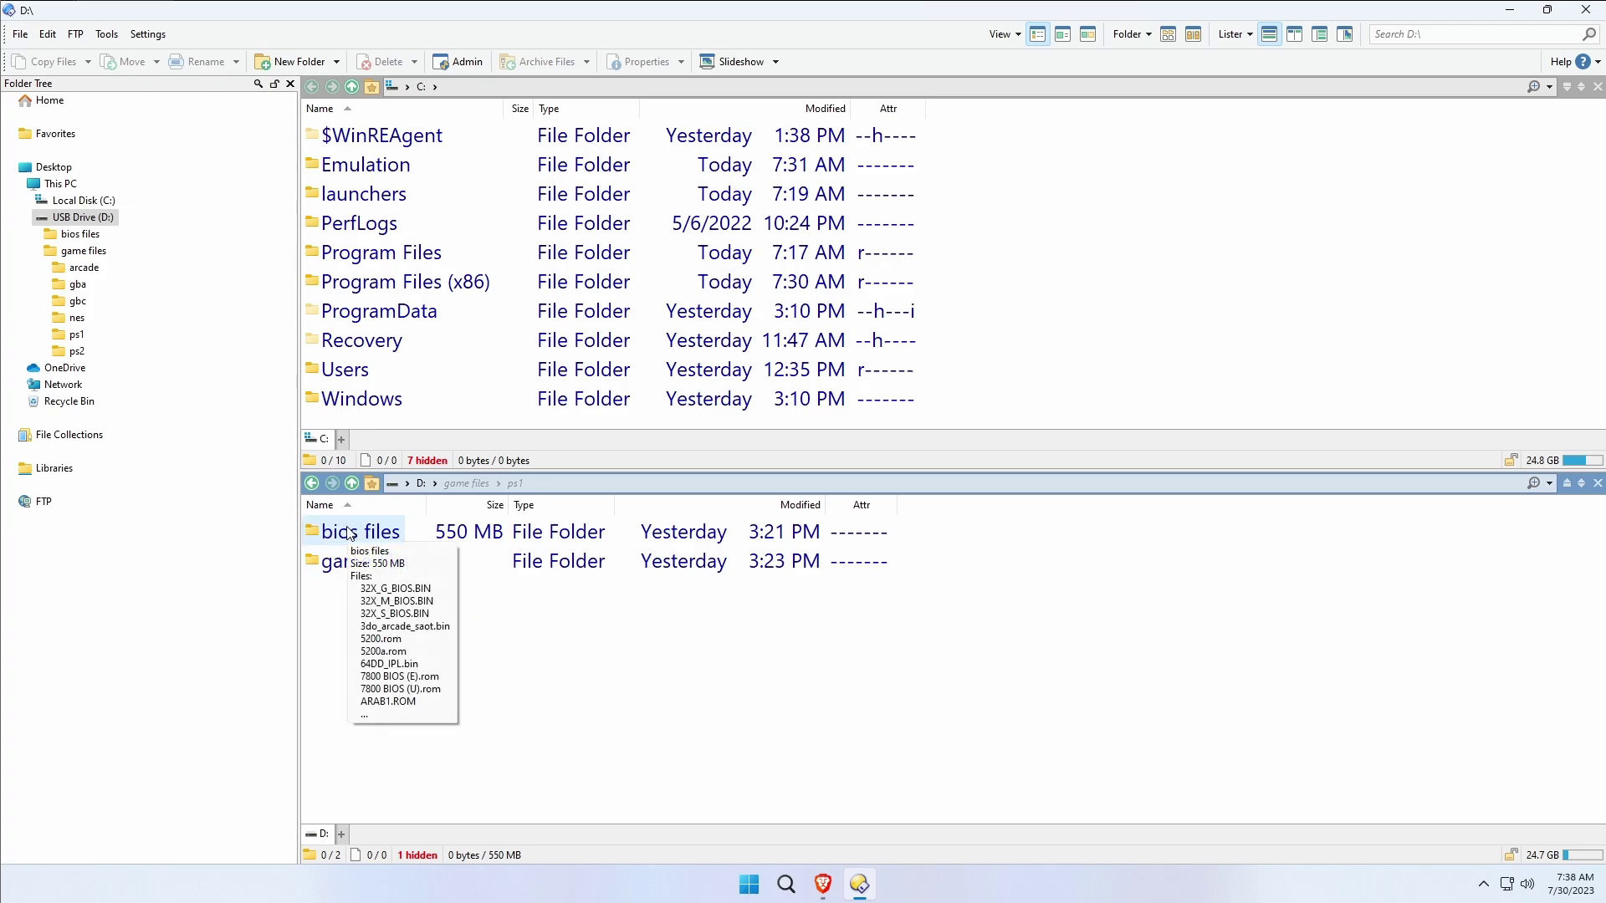
double_click(388, 542)
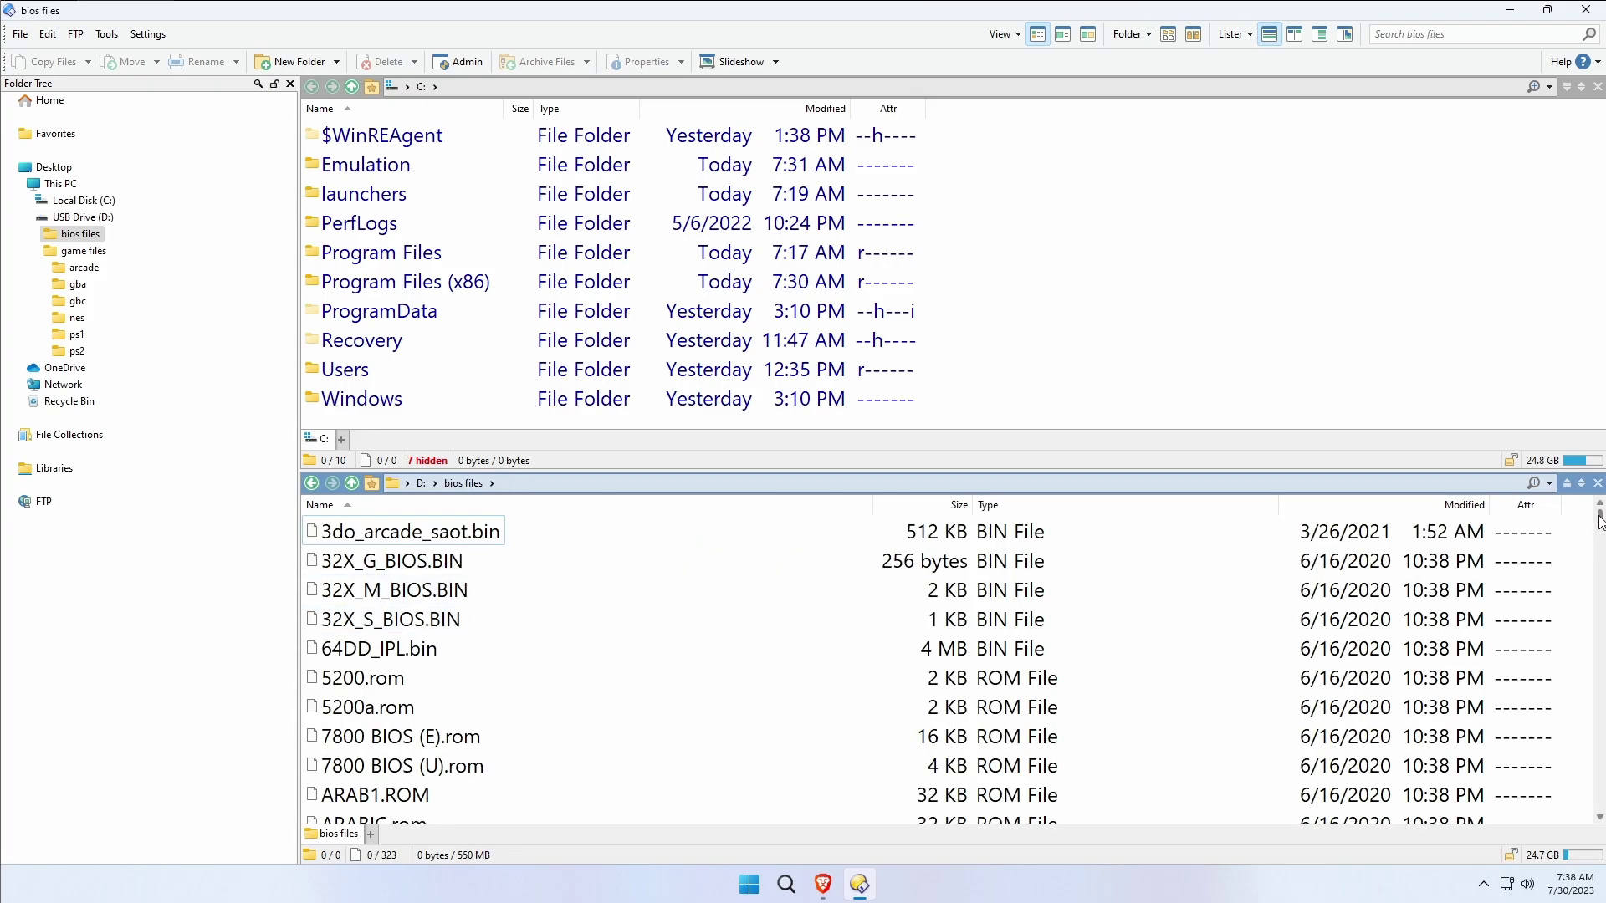
Return to the root of the USB drive and open C:\Emulation\bios in the upper file pane.
mouse_move(1600, 520)
left_mouse_down()
mouse_move(1601, 694)
mouse_move(1602, 500)
left_mouse_up()
left_click(422, 484)
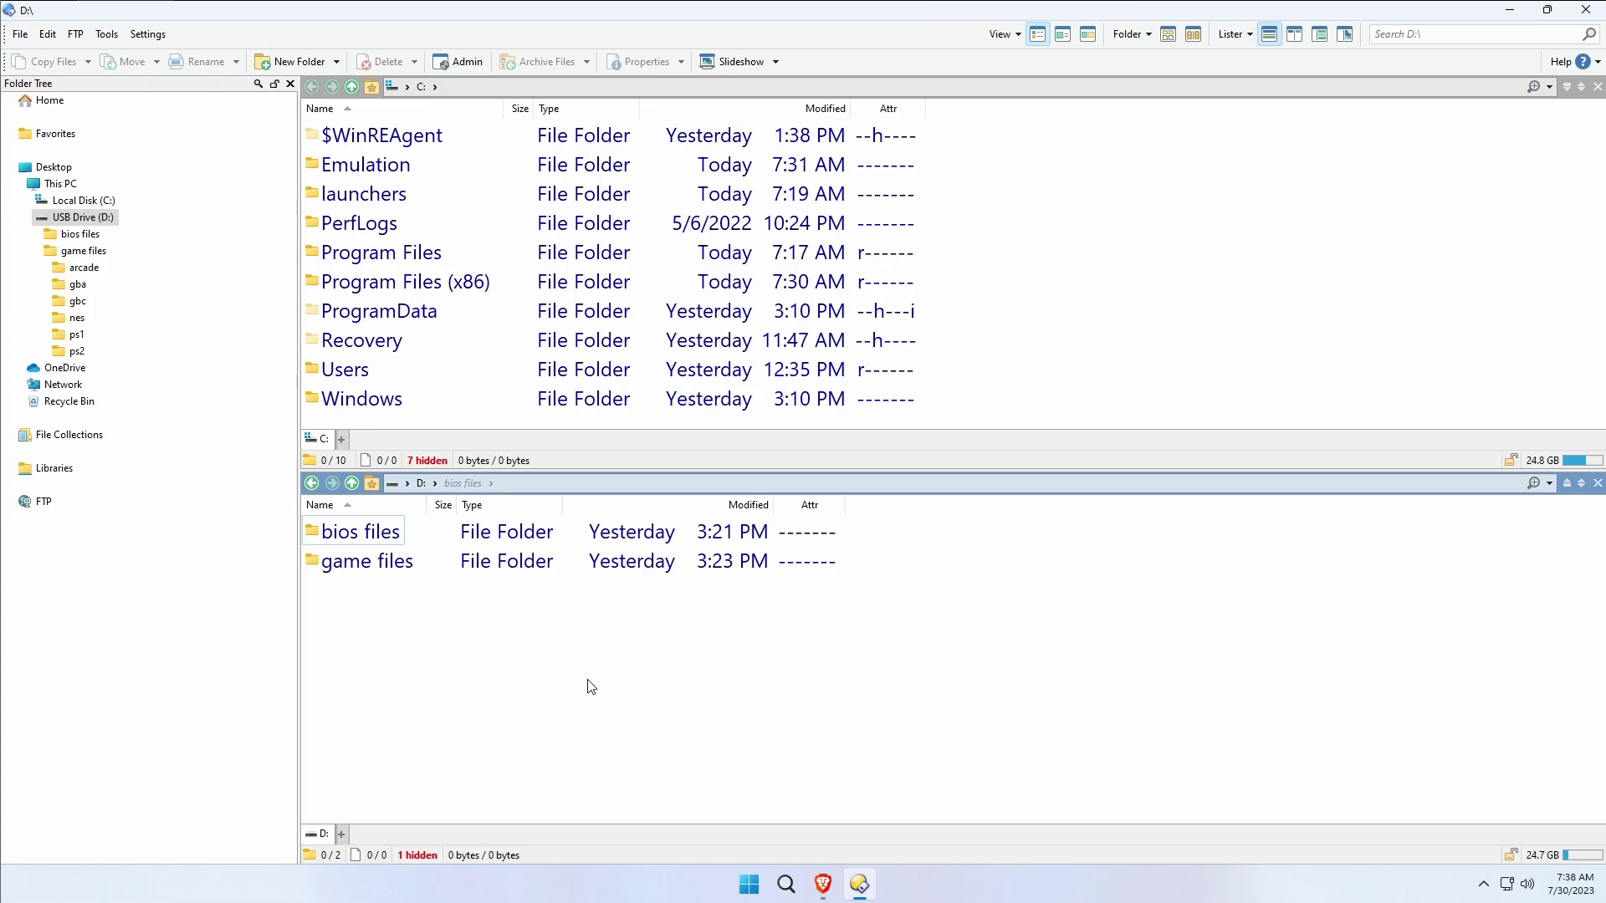
left_click(1171, 250)
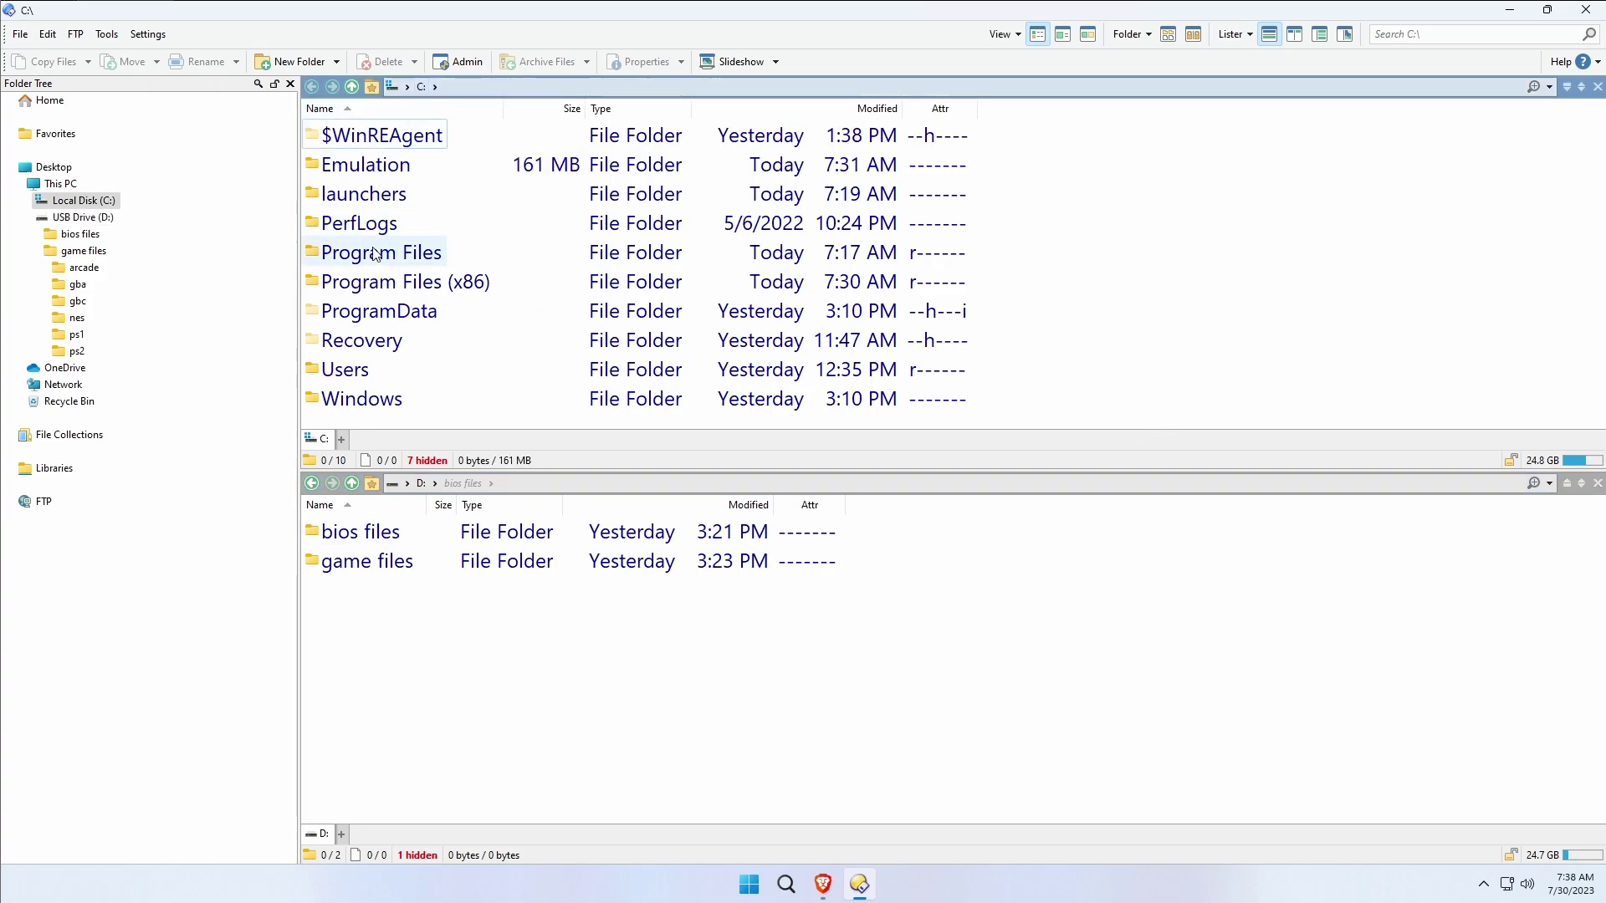
double_click(355, 168)
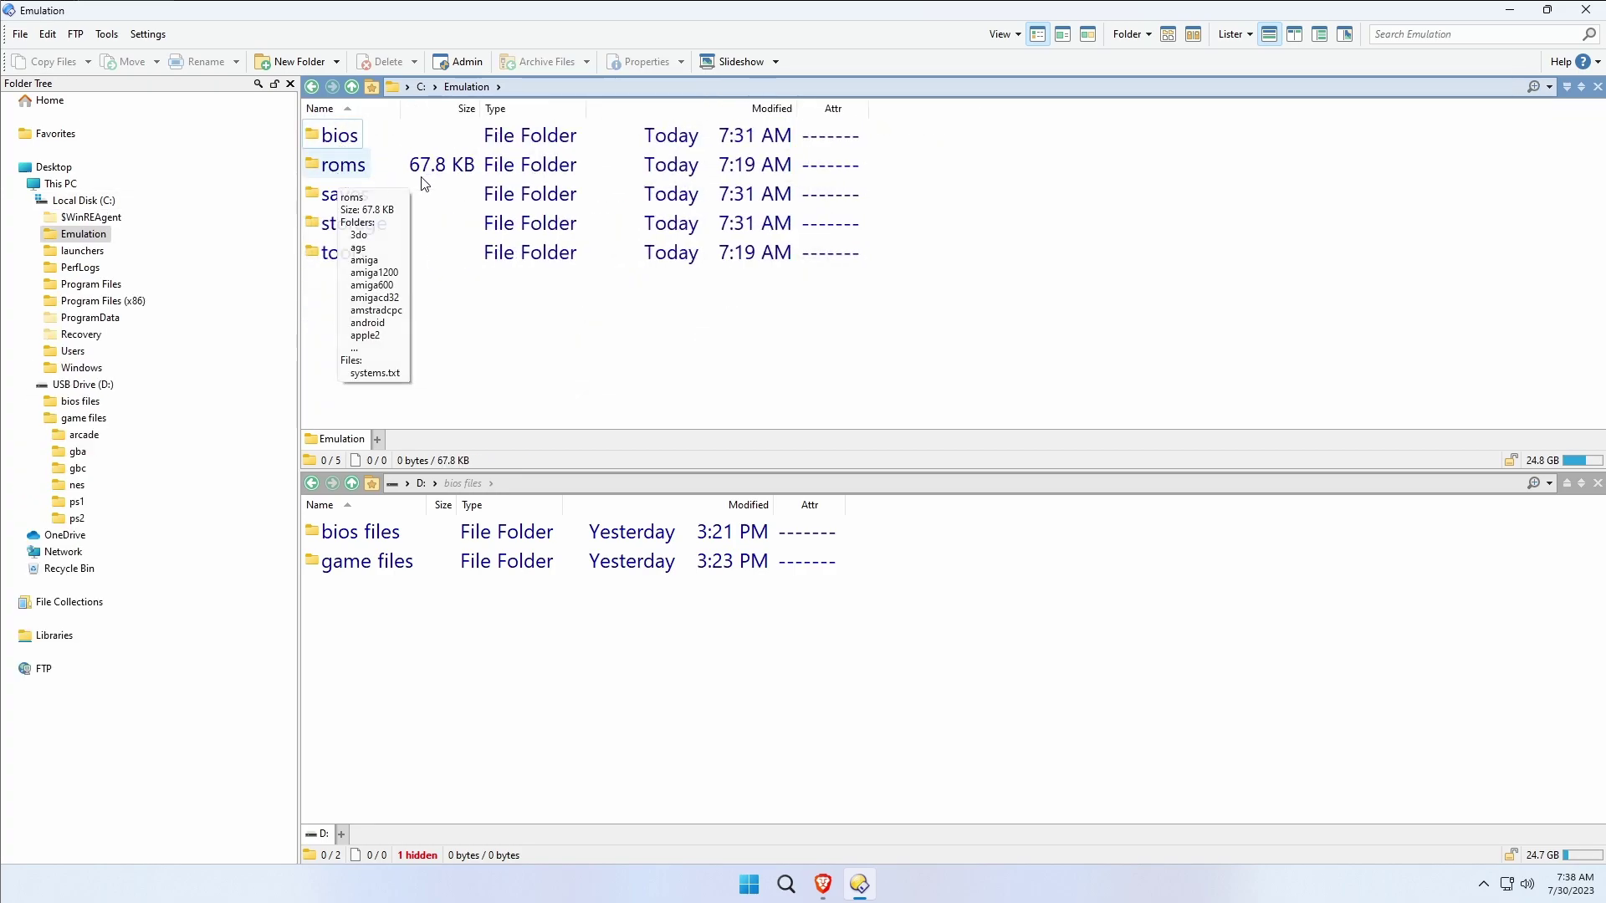
double_click(341, 138)
Copy all files from the USB drive's bios files folder into C:\Emulation\bios.
double_click(367, 541)
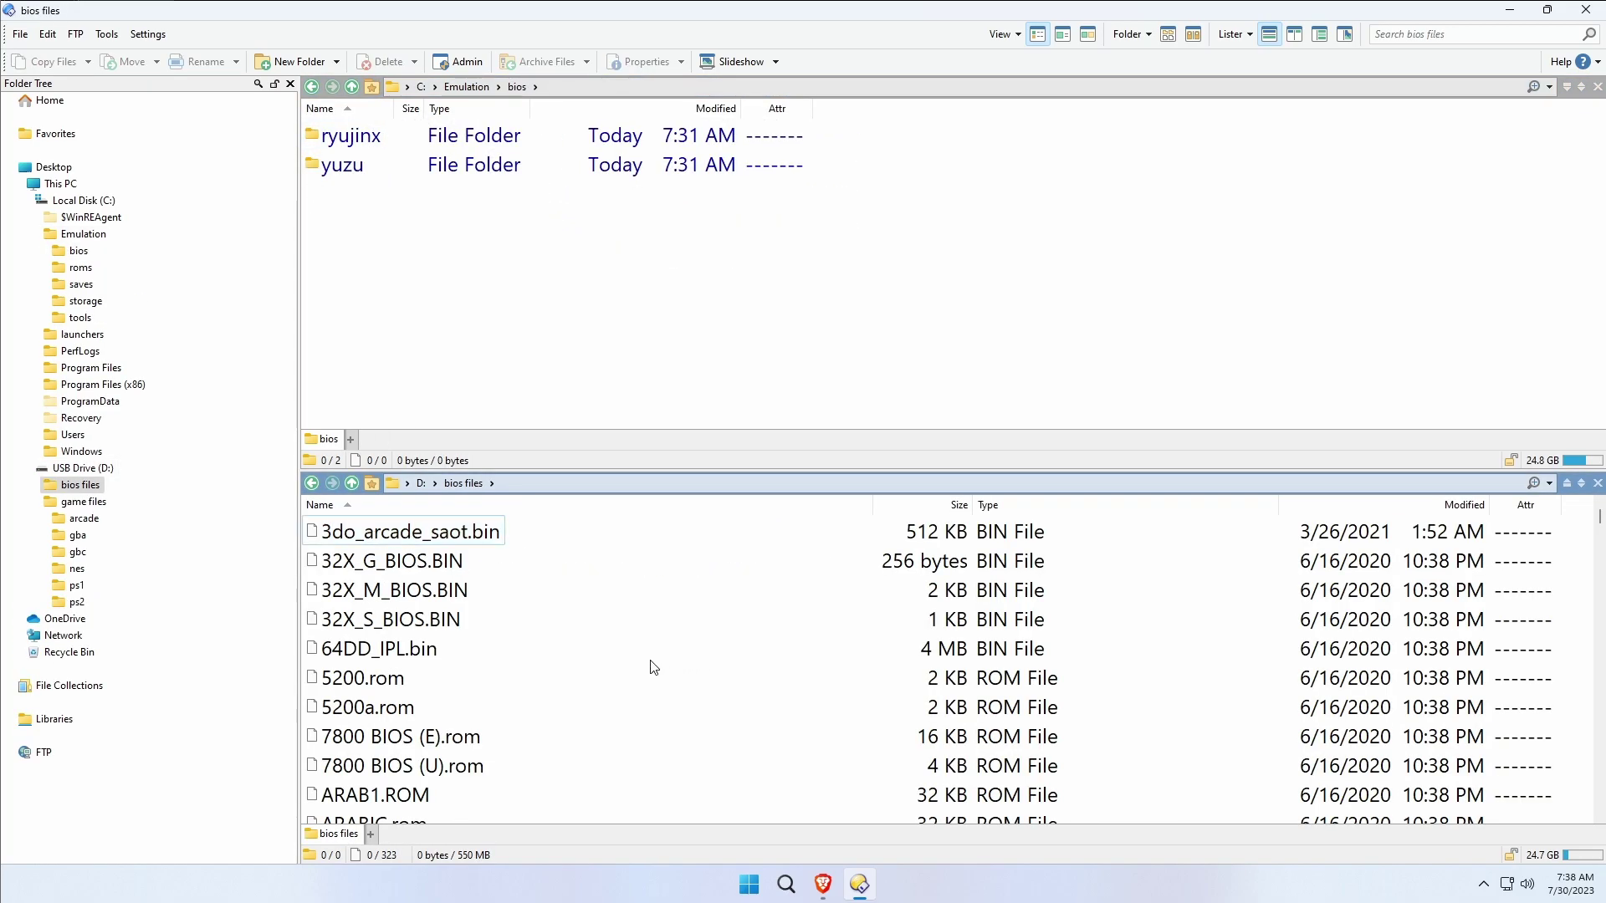
key("ctrl+a")
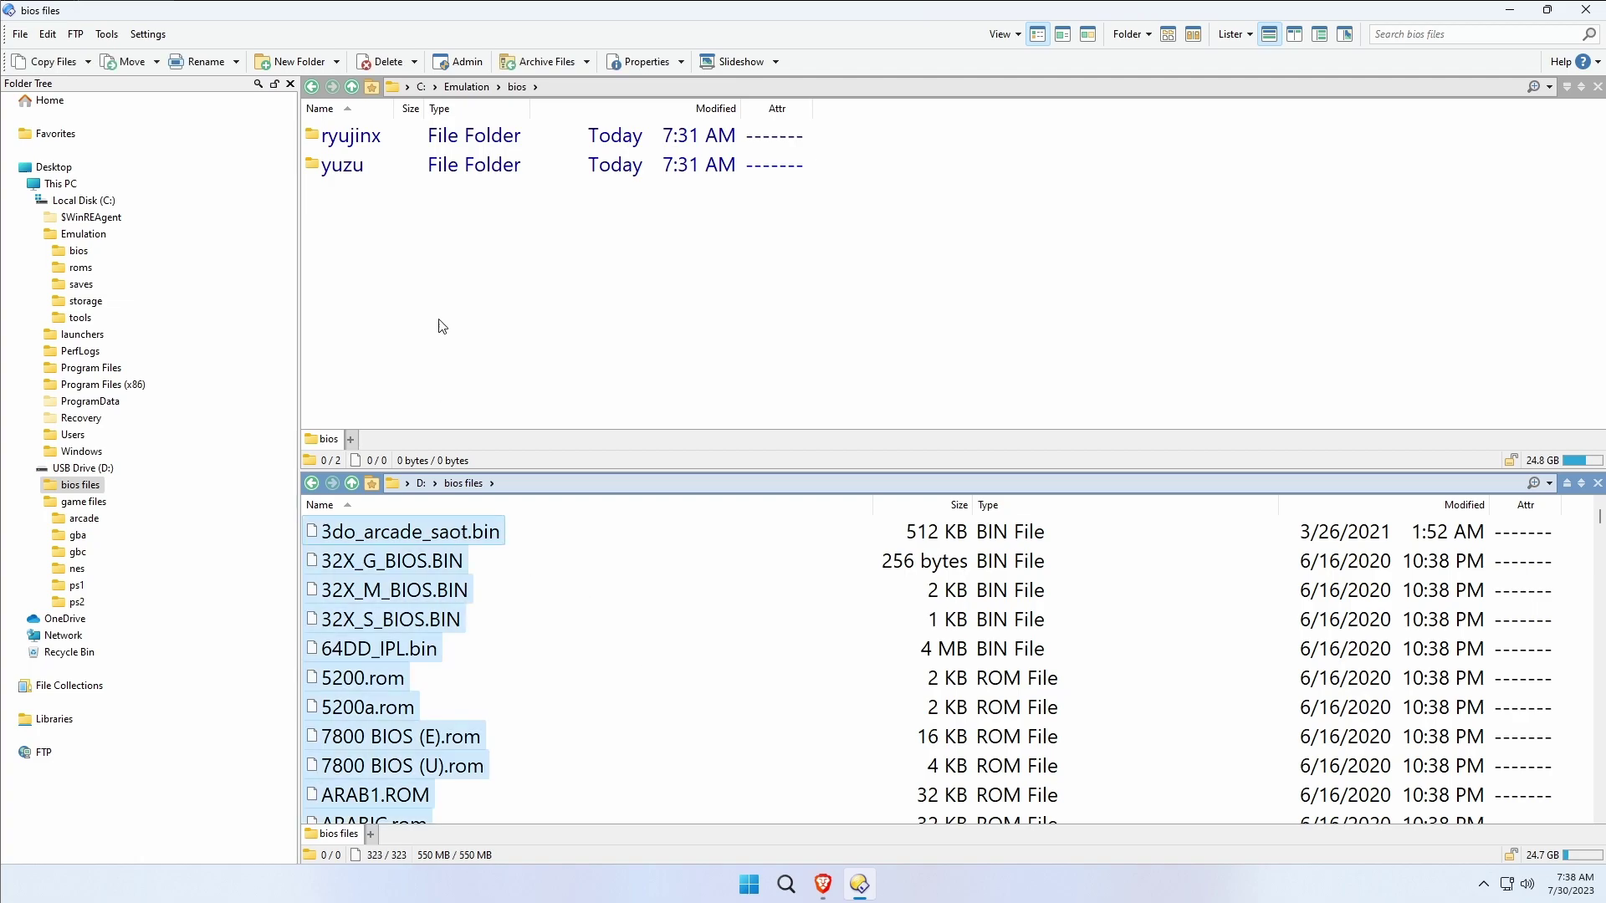
left_click(62, 71)
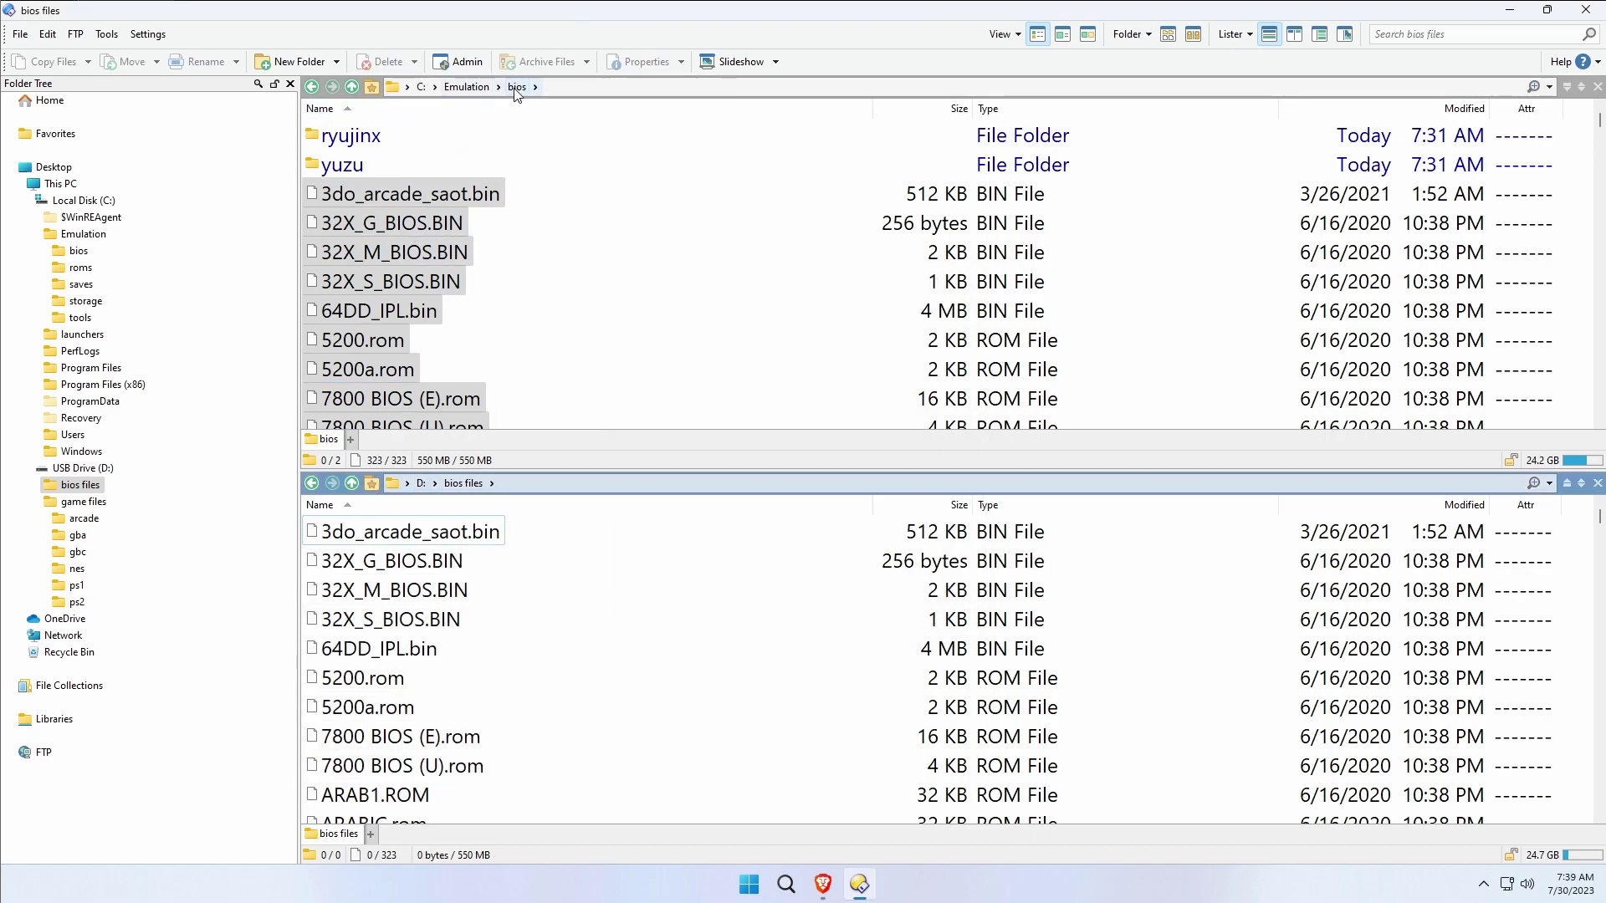
Show C:\Emulation\roms in the upper file pane and the USB drive's game files folder in the lower one.
left_click(466, 87)
double_click(372, 166)
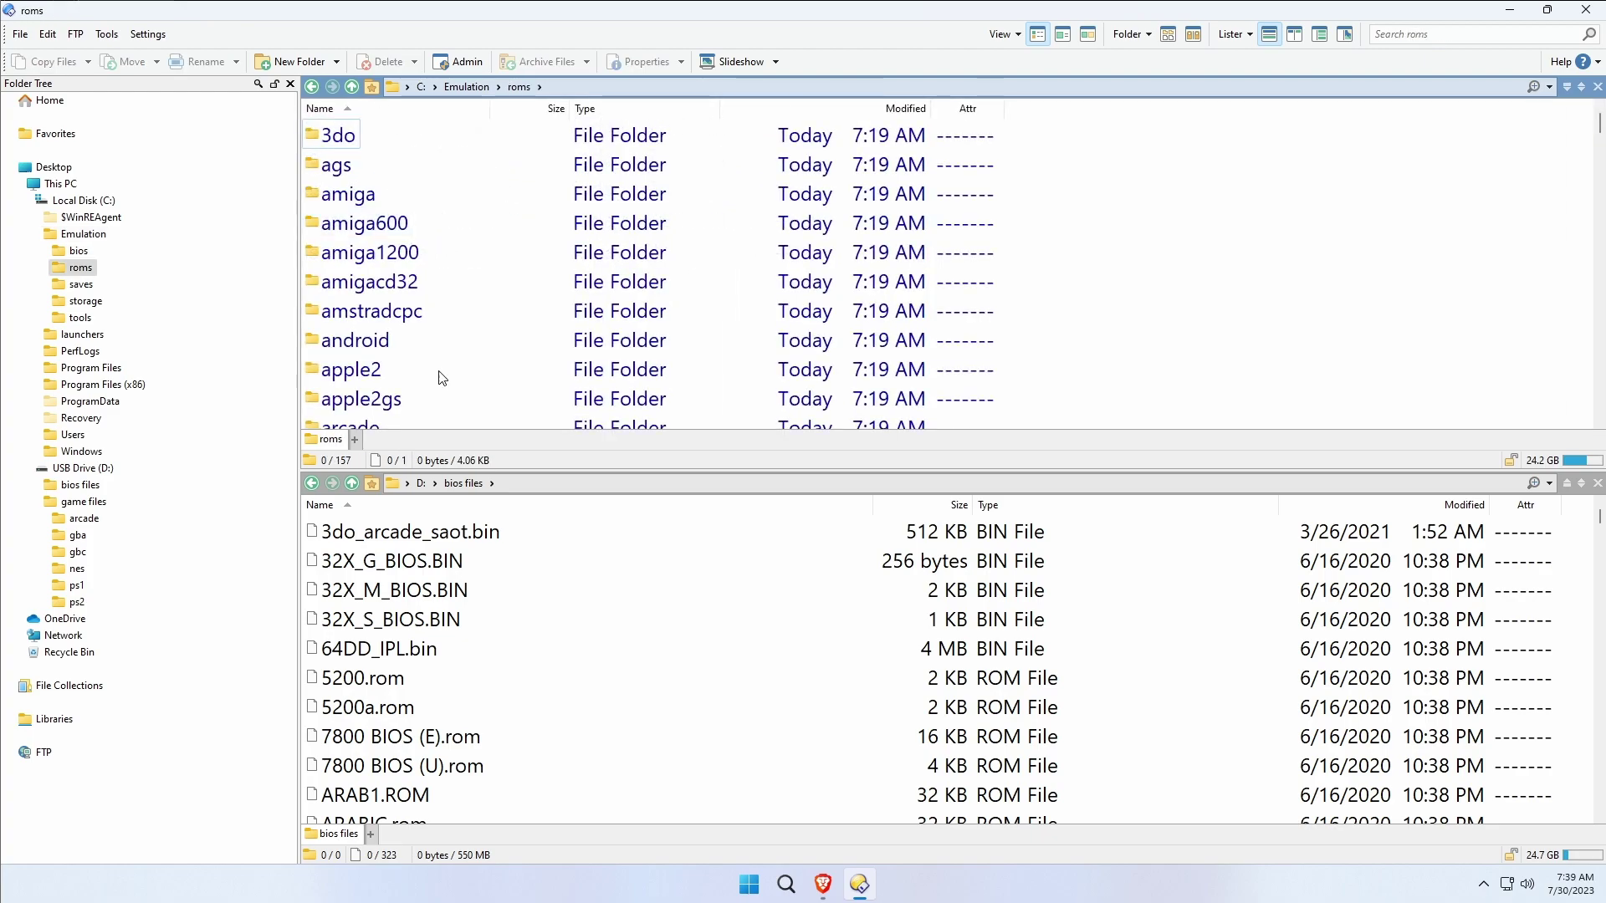
left_click(421, 485)
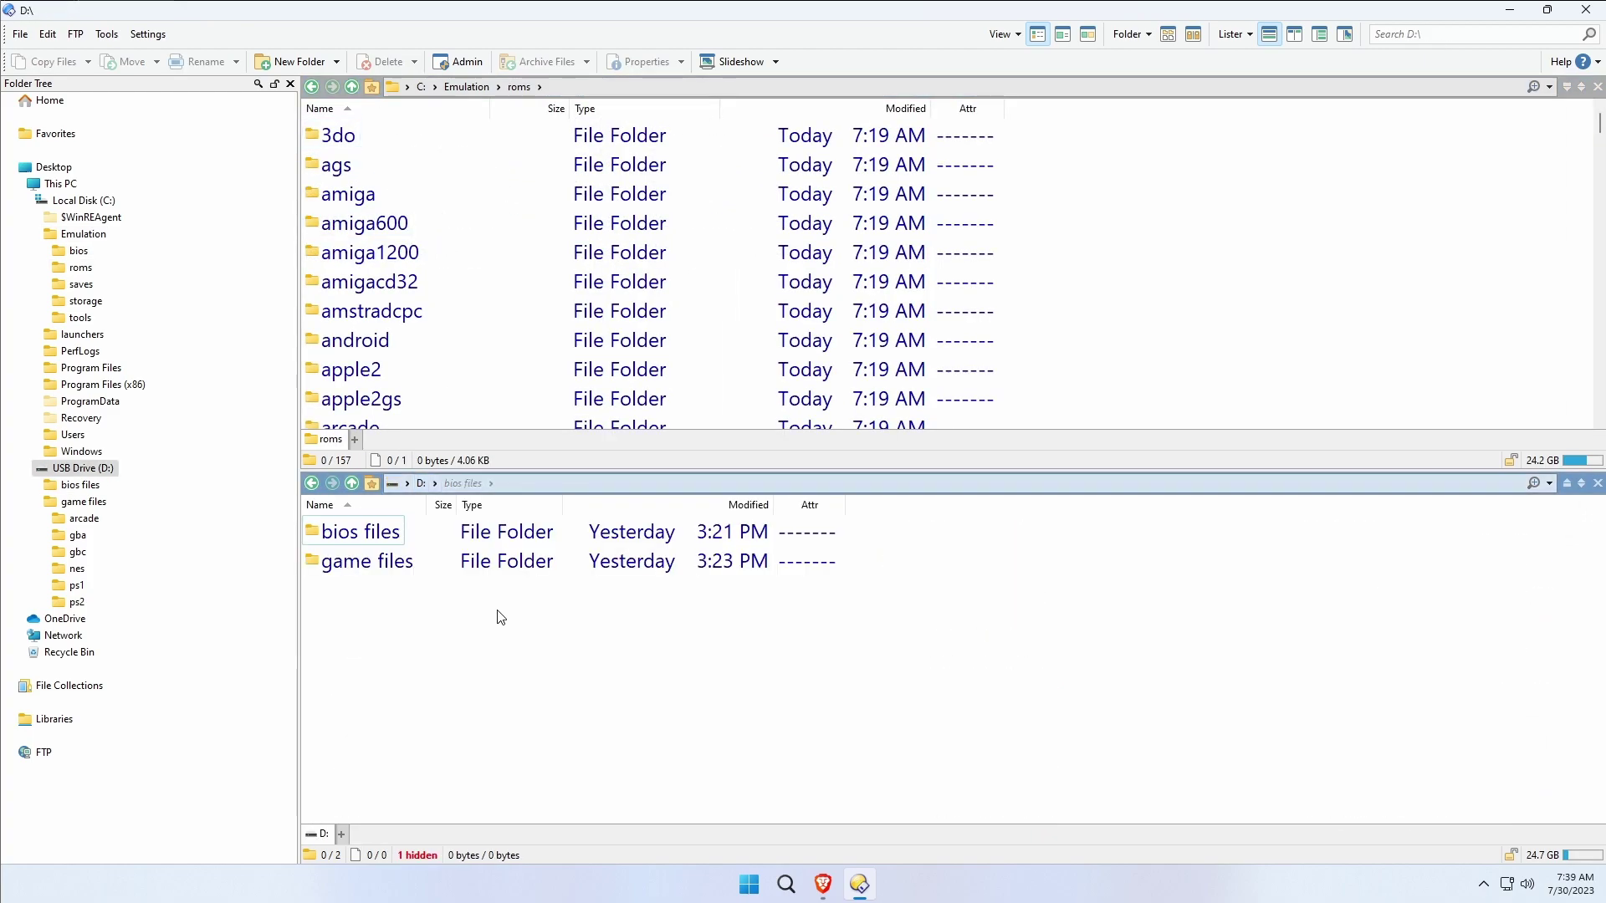
double_click(402, 560)
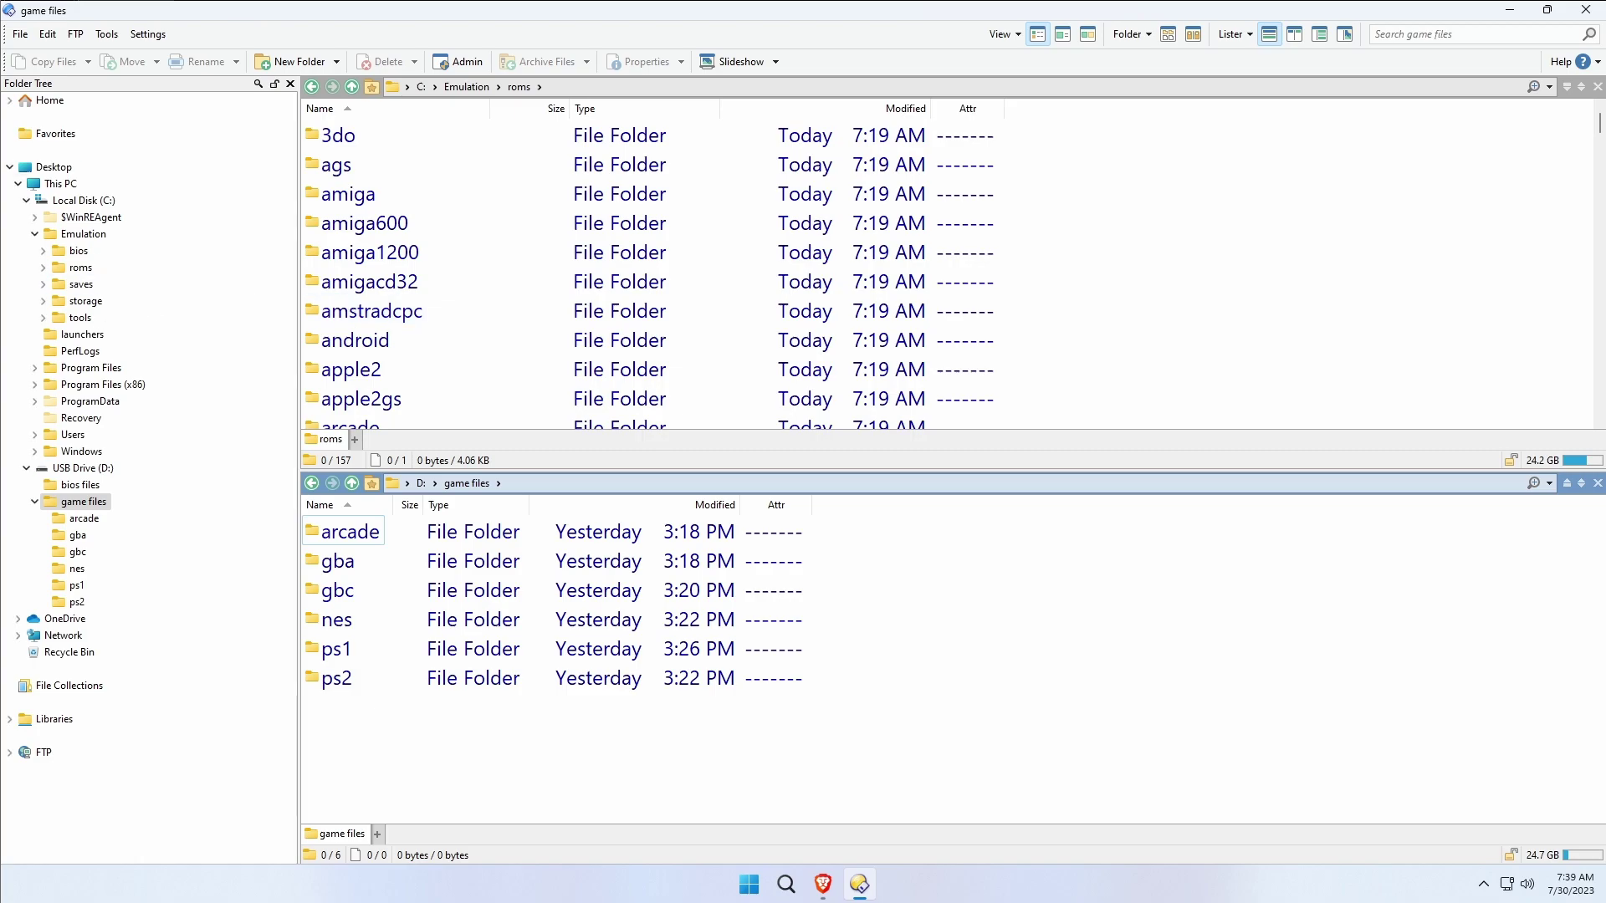
Copy dkong.zip, galaga.zip, jackal.zip and mario.zip from the USB drive's arcade folder into C:\Emulation\roms\arcade.
mouse_move(376, 543)
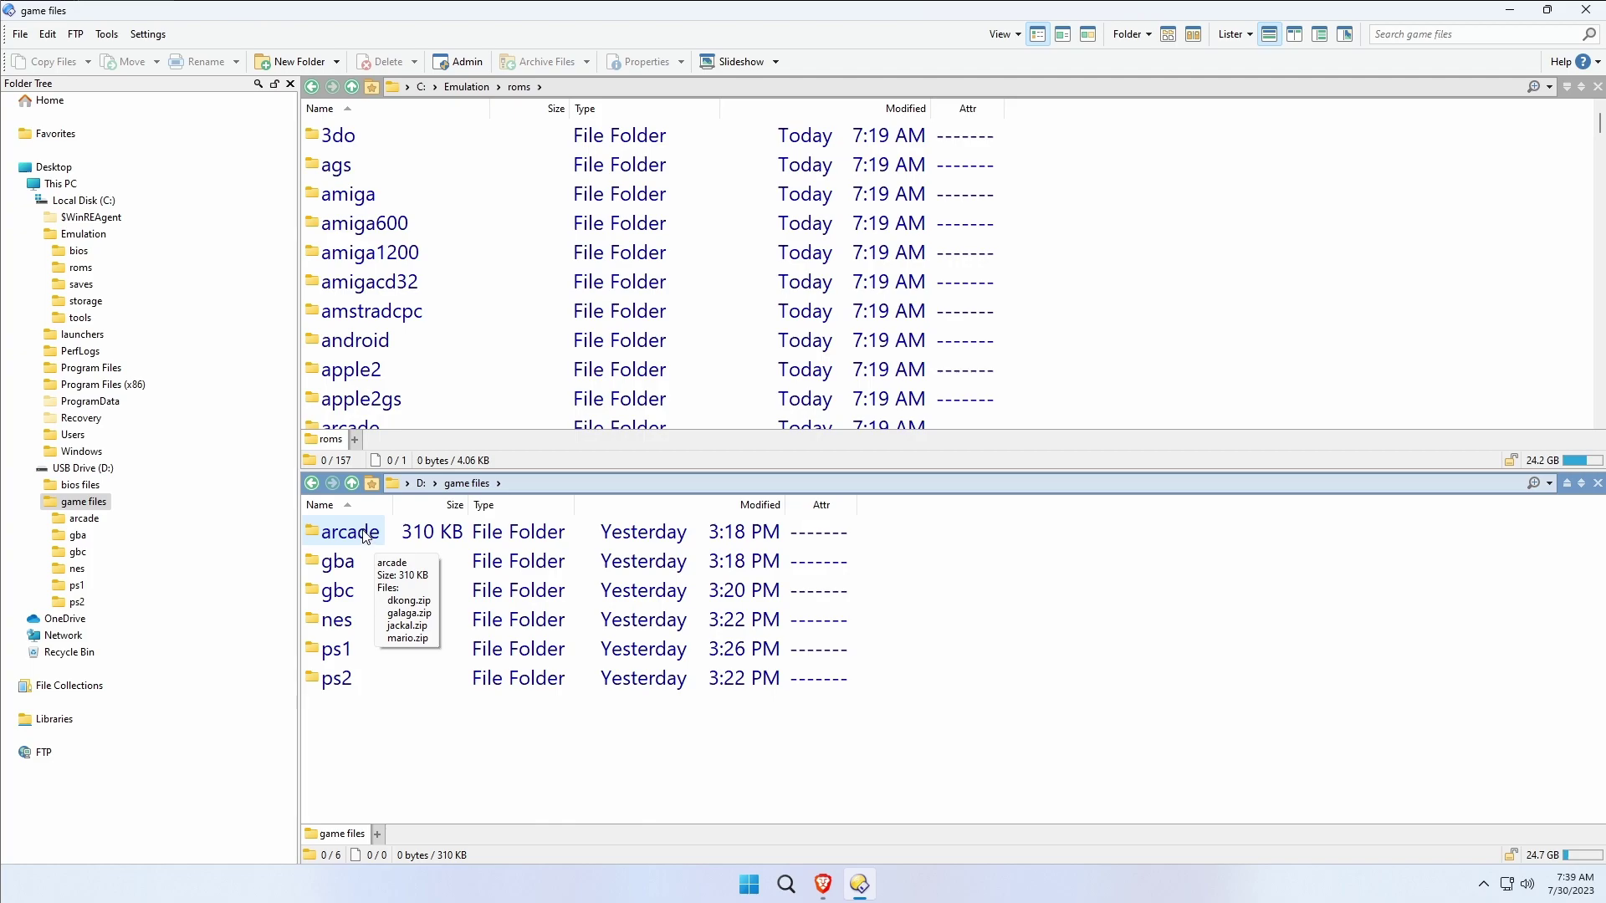
double_click(365, 537)
scroll(446, 255, "down", 1)
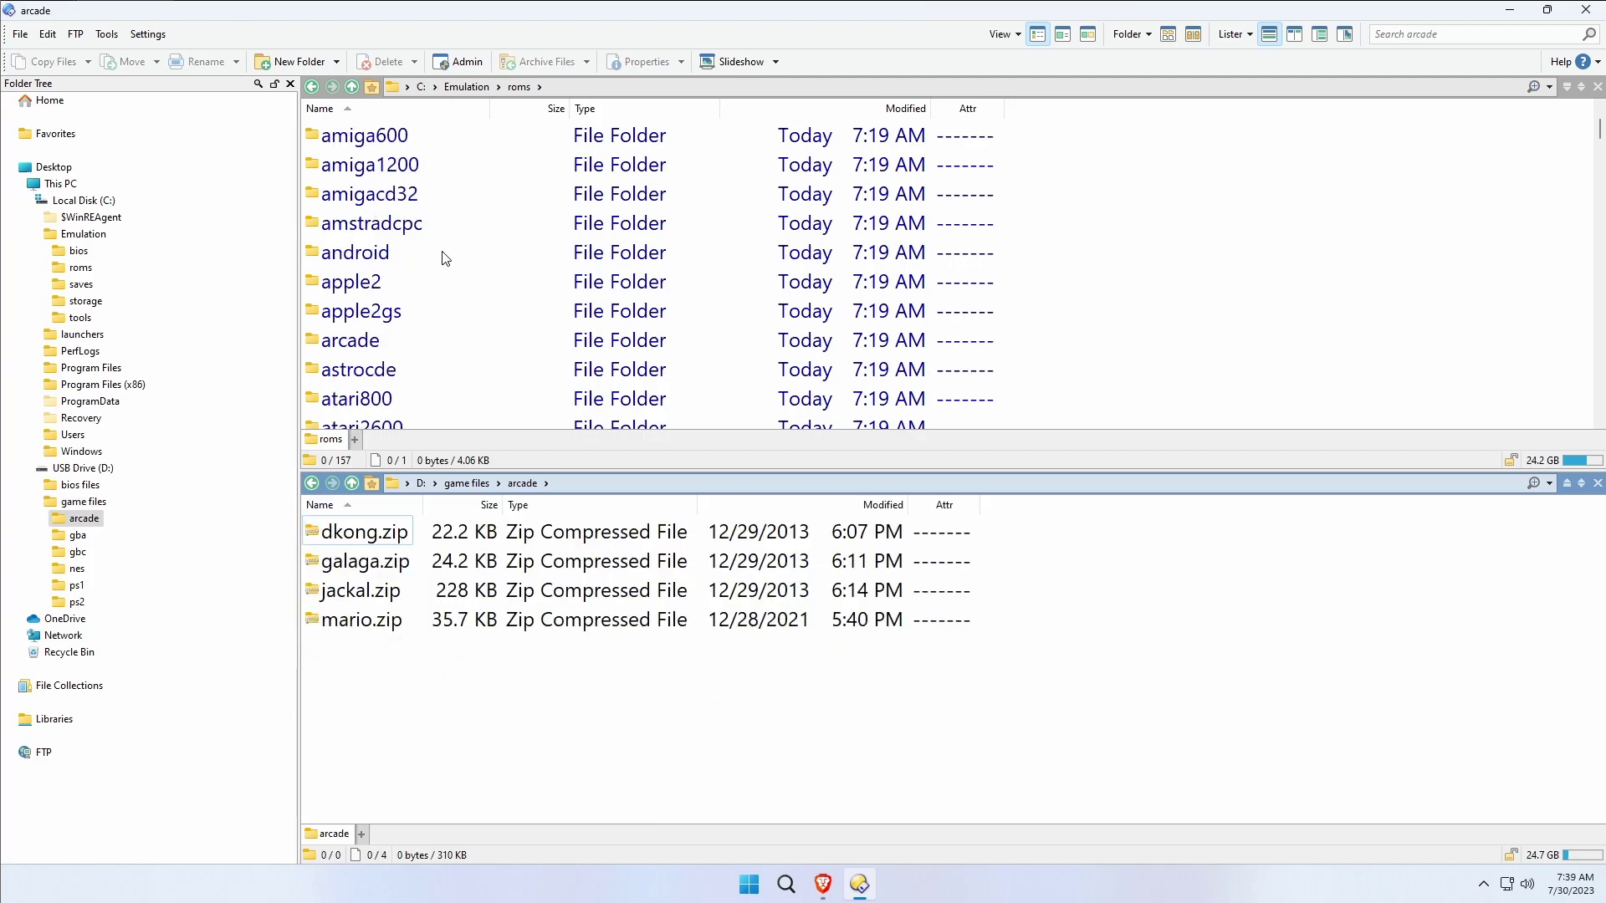
double_click(372, 352)
left_click_drag(449, 707, 351, 589)
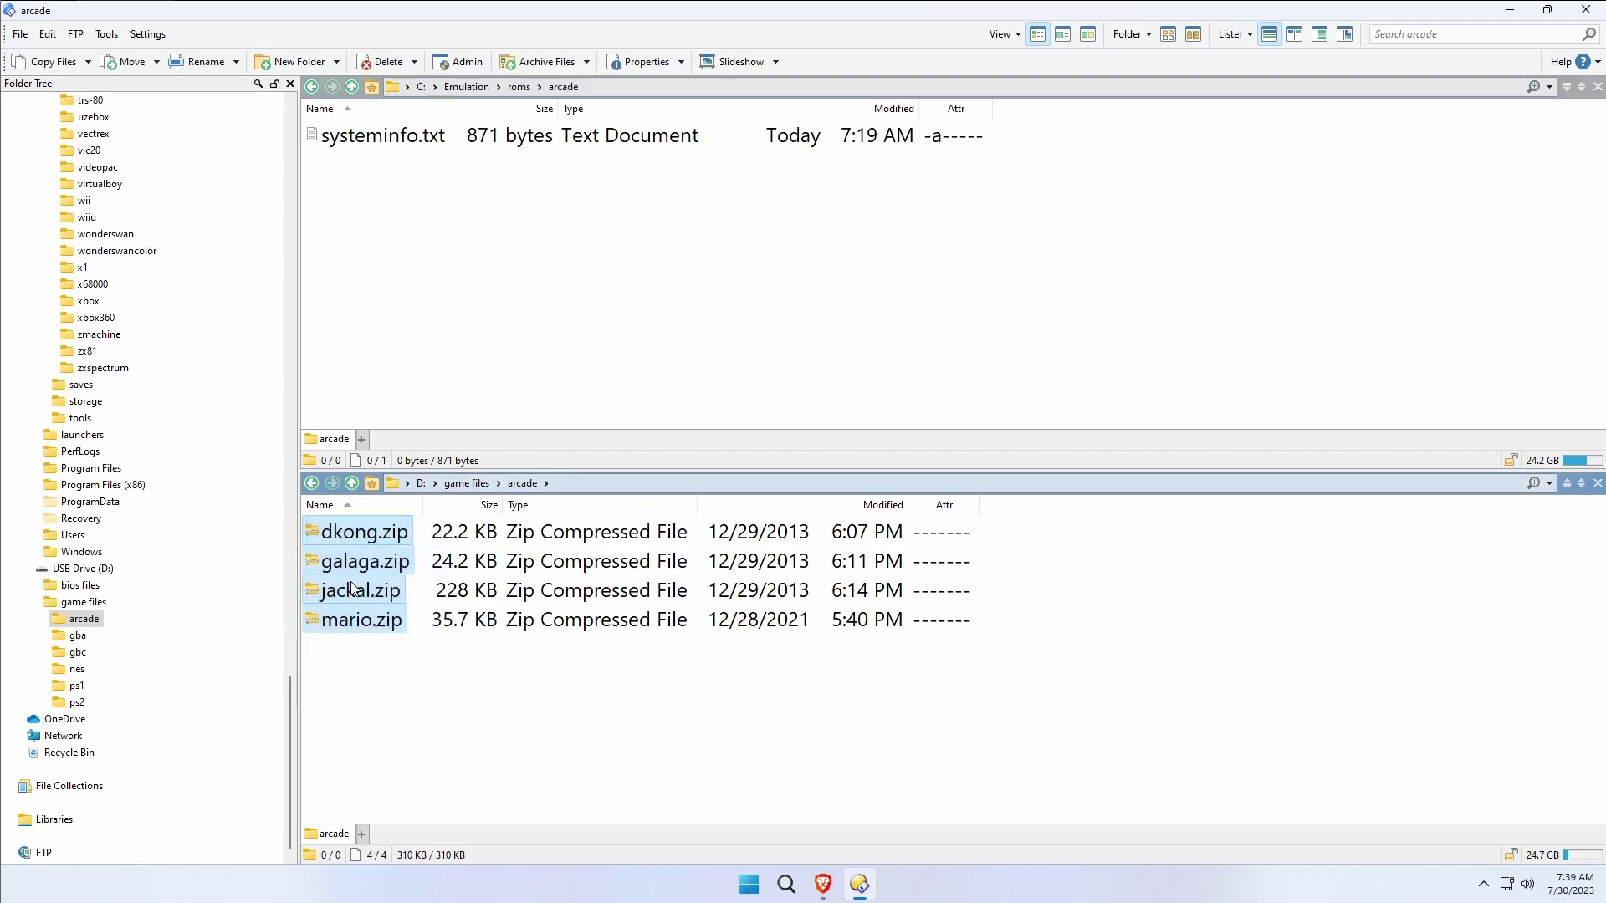
left_click(40, 63)
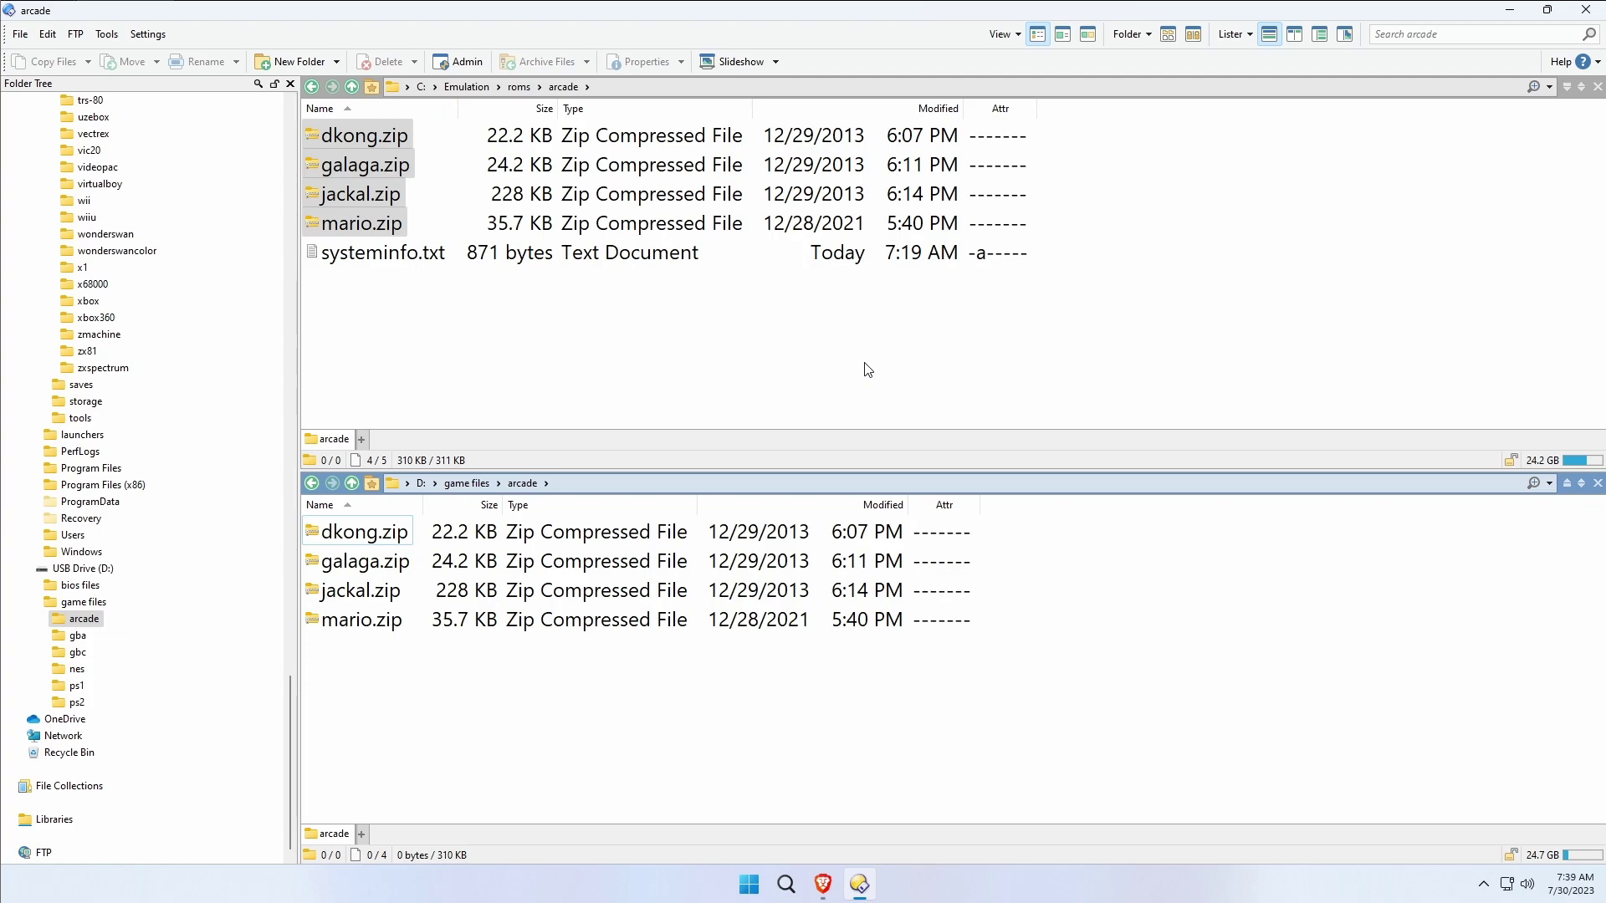
Copy the Bruce Lee and Ninja Five-0 files from the USB drive's gba folder into C:\Emulation\roms\gba.
left_click(518, 87)
left_click(475, 483)
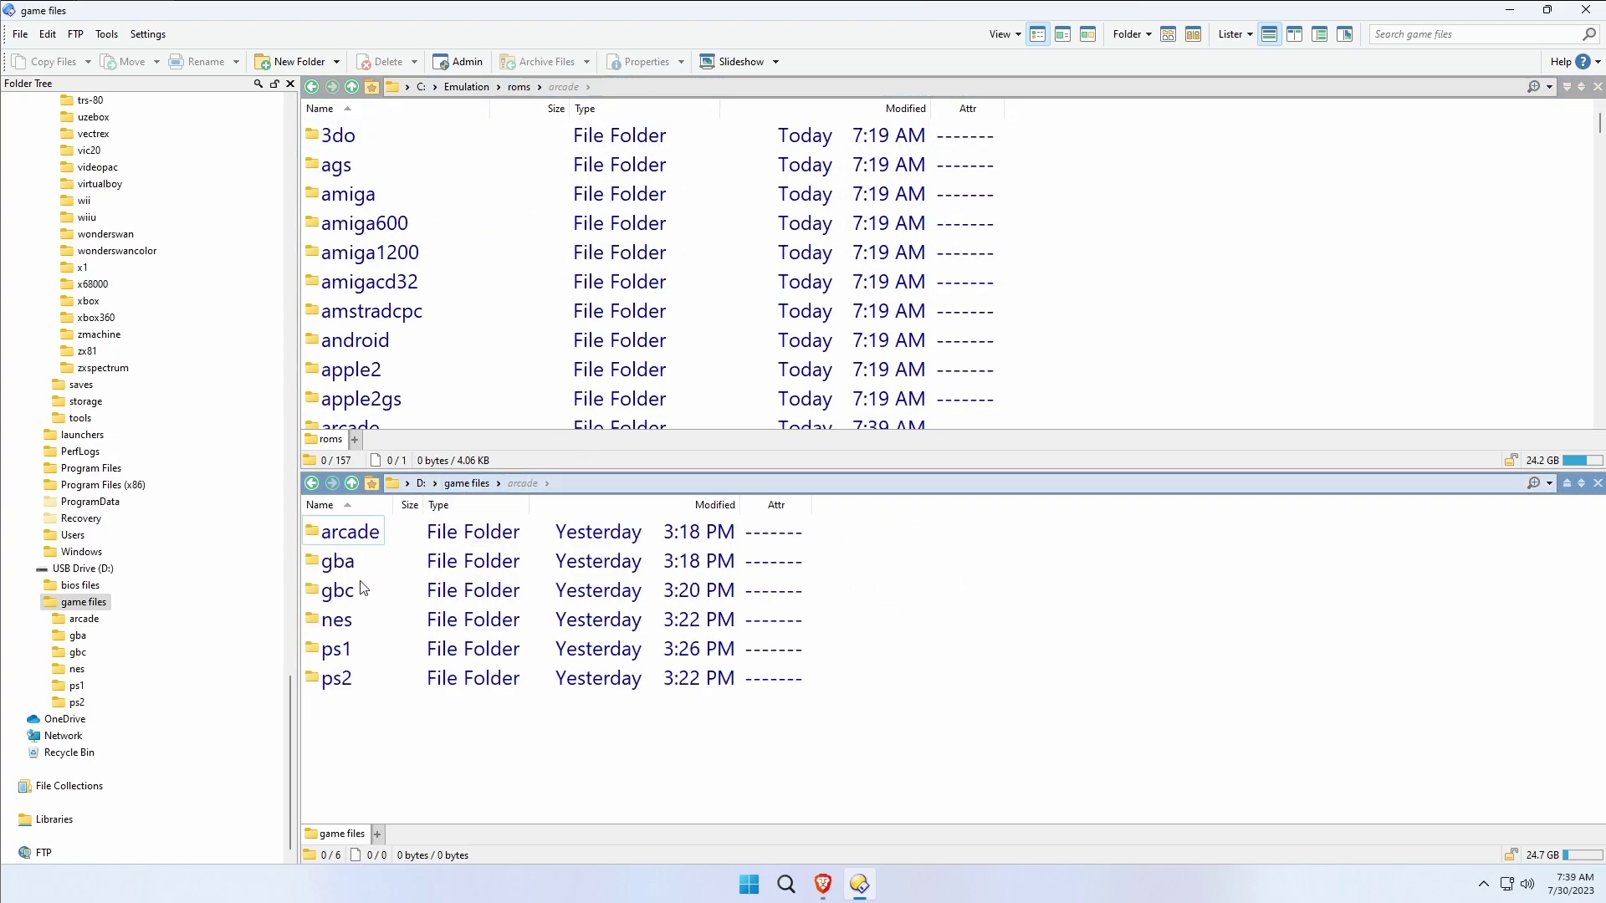
double_click(335, 562)
scroll(474, 357, "down", 4)
scroll(475, 356, "down", 12)
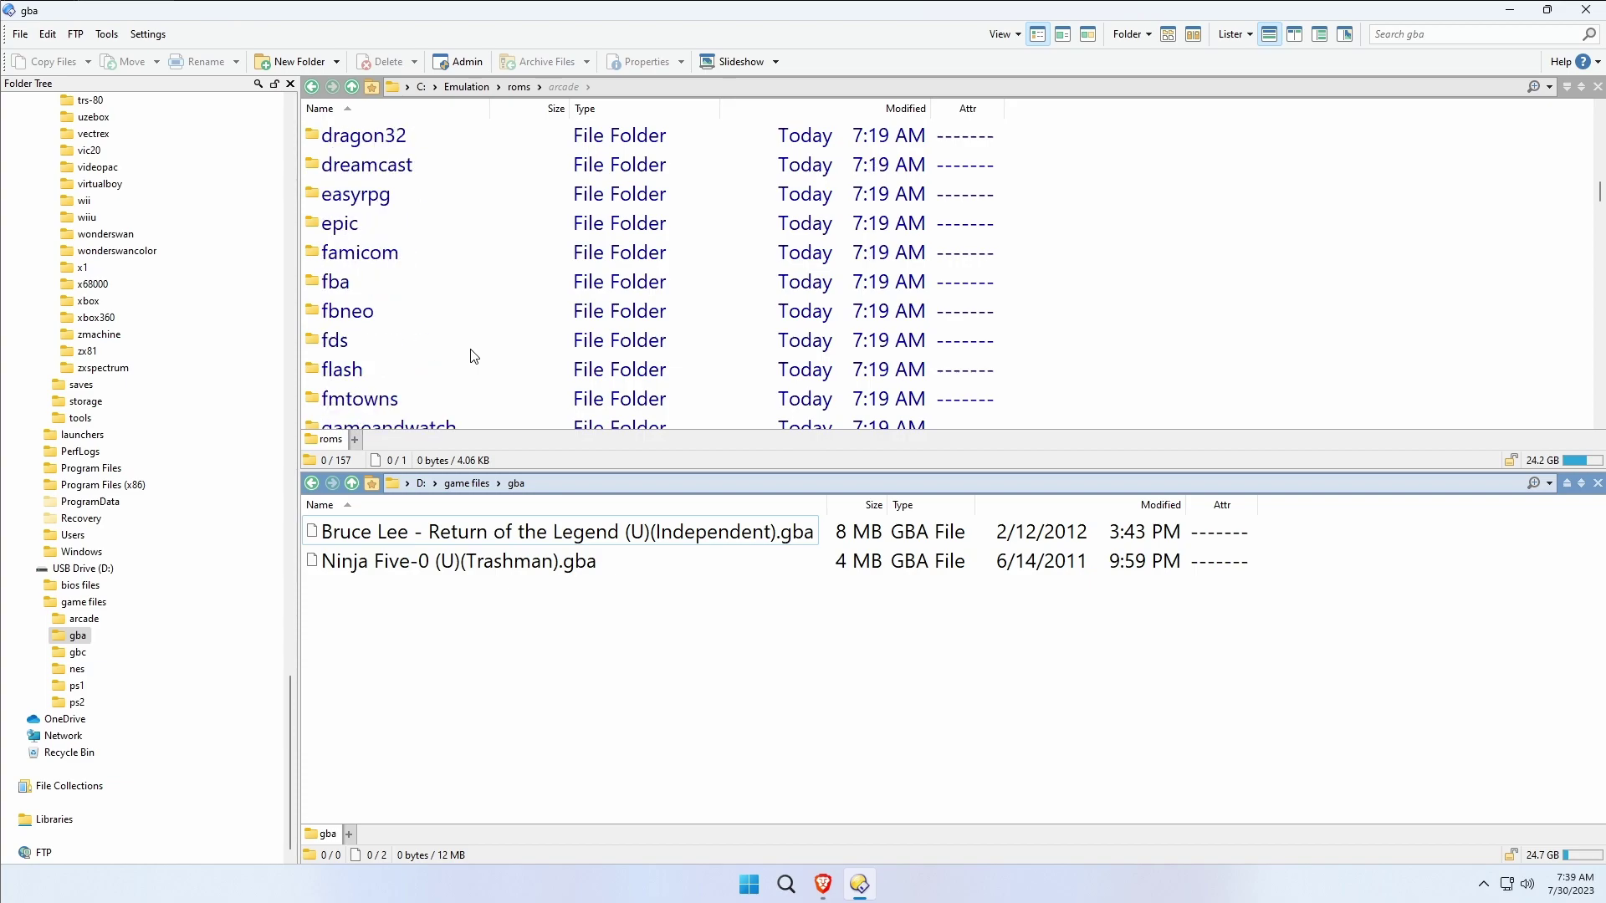
scroll(475, 356, "up", 2)
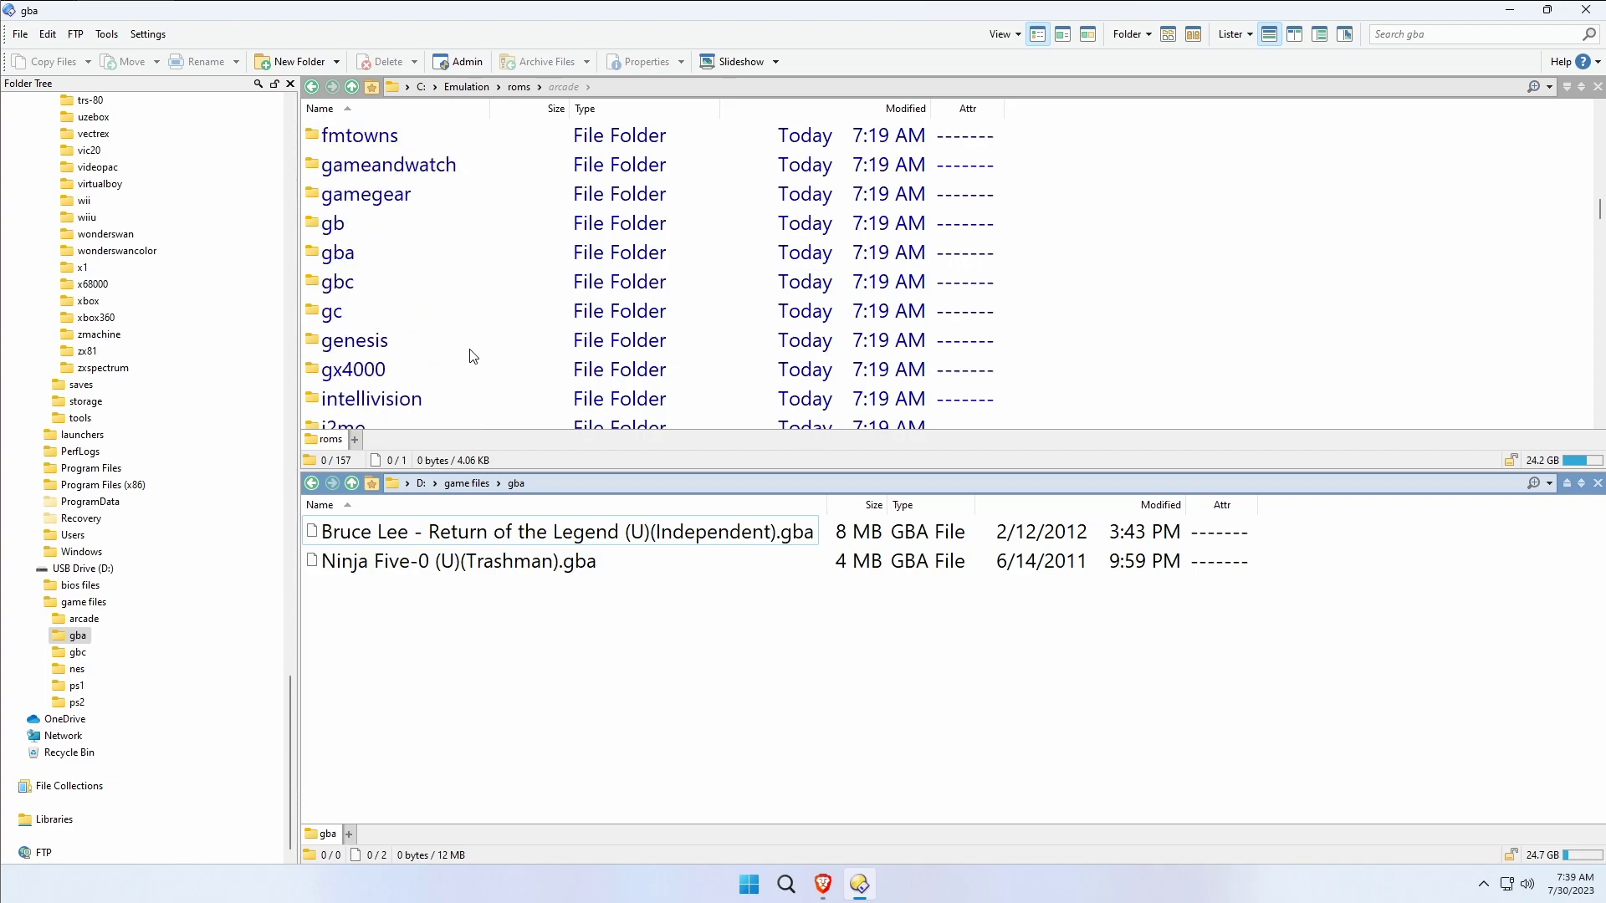
double_click(338, 252)
left_click_drag(516, 617, 353, 514)
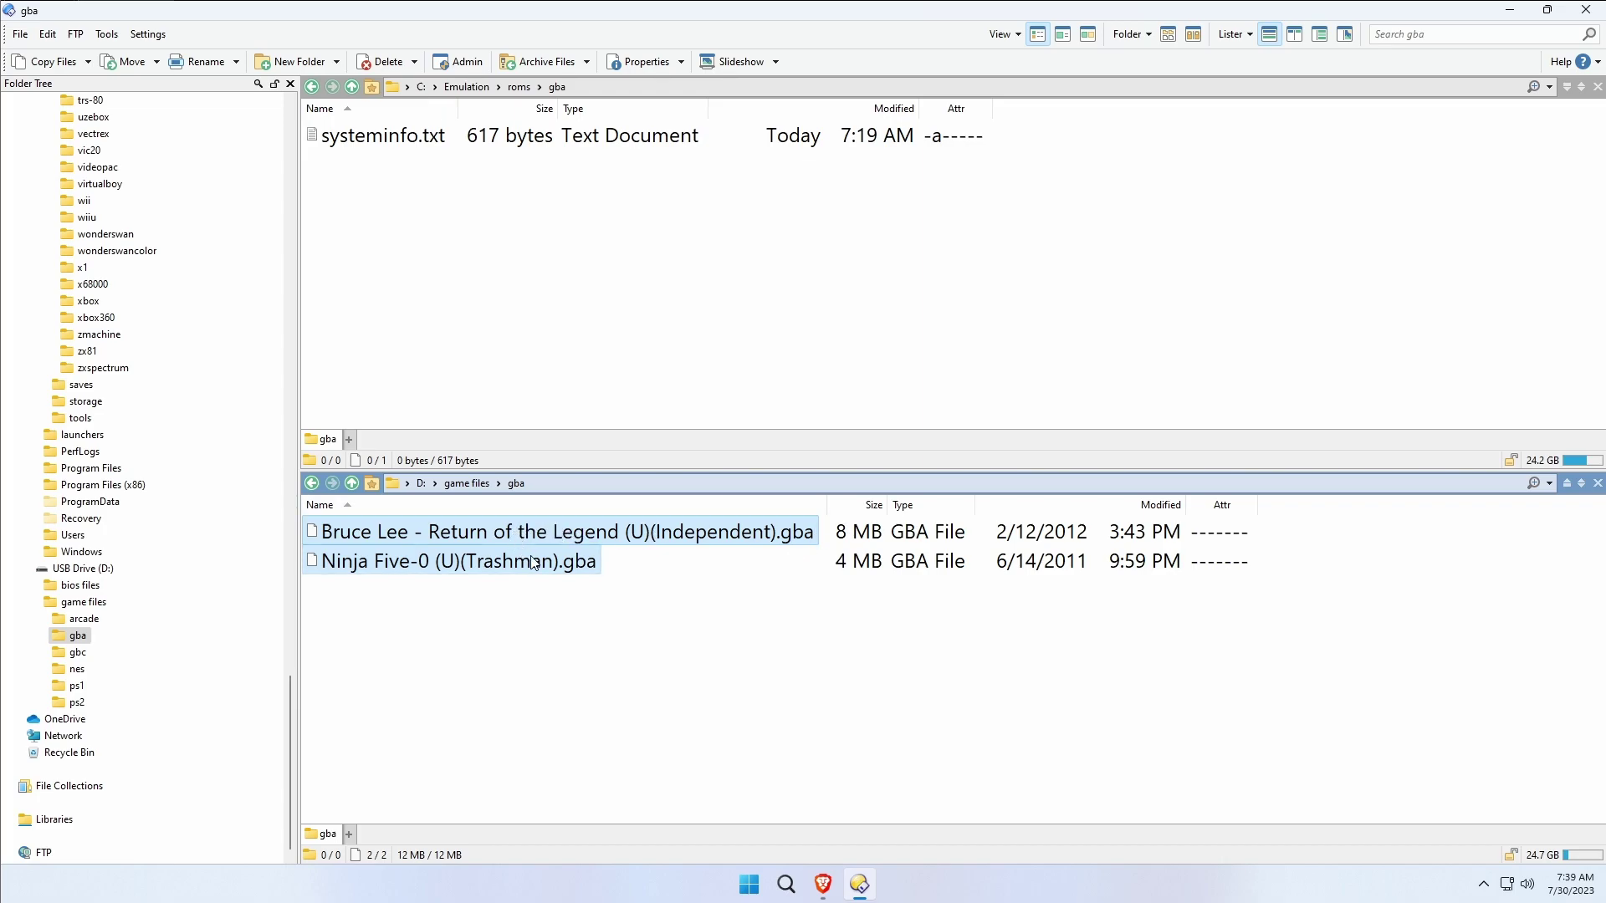
left_click_drag(600, 637, 435, 536)
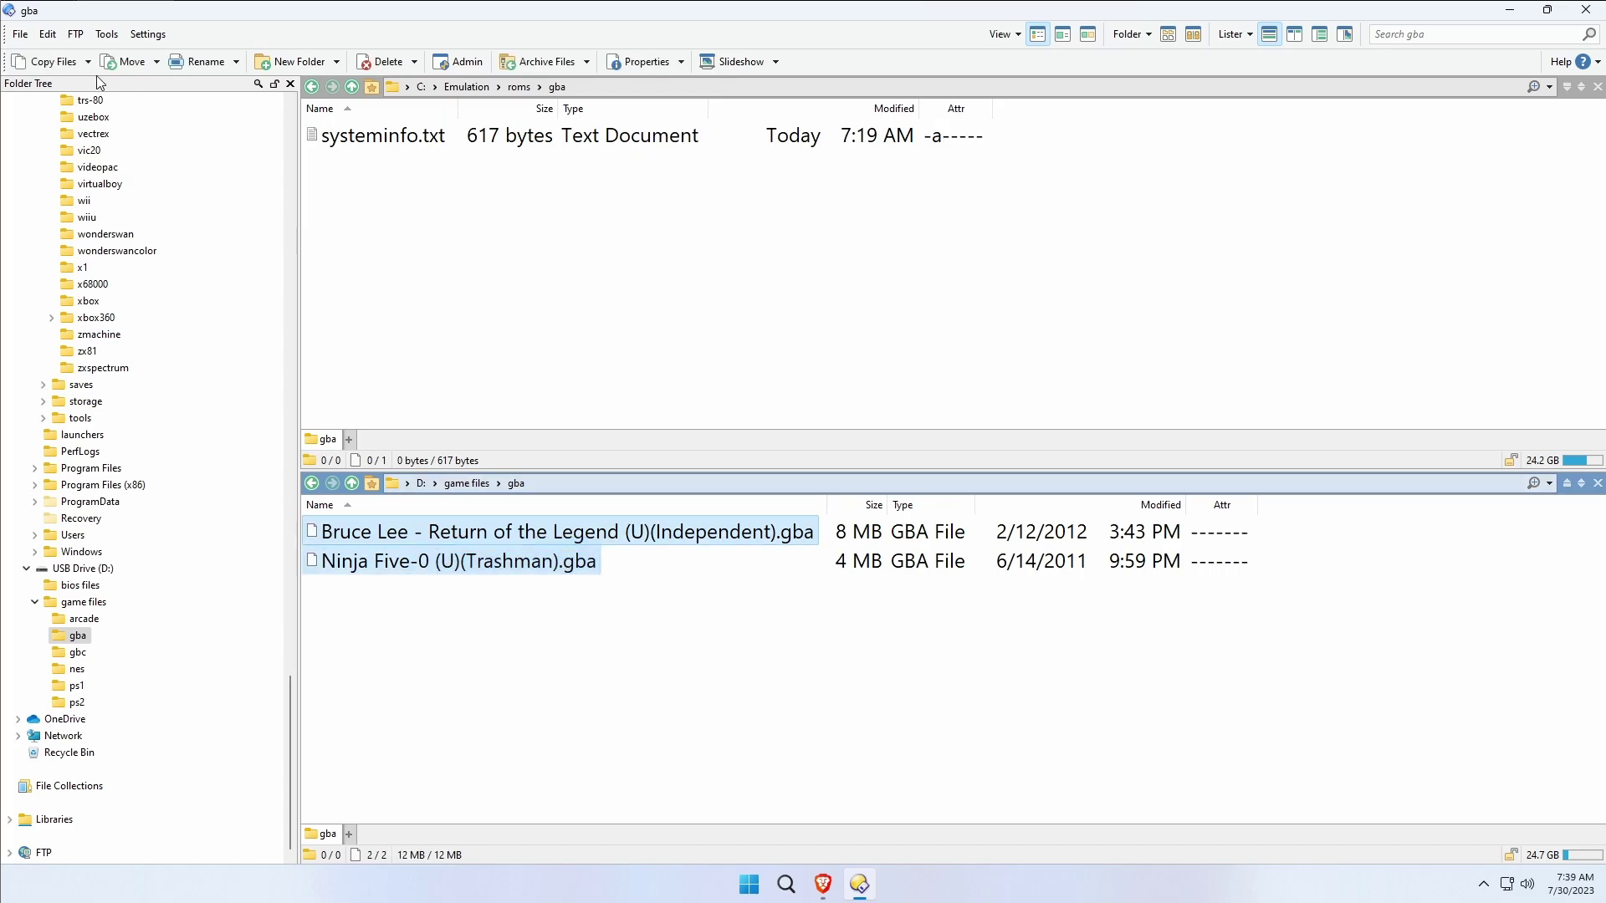
left_click(52, 61)
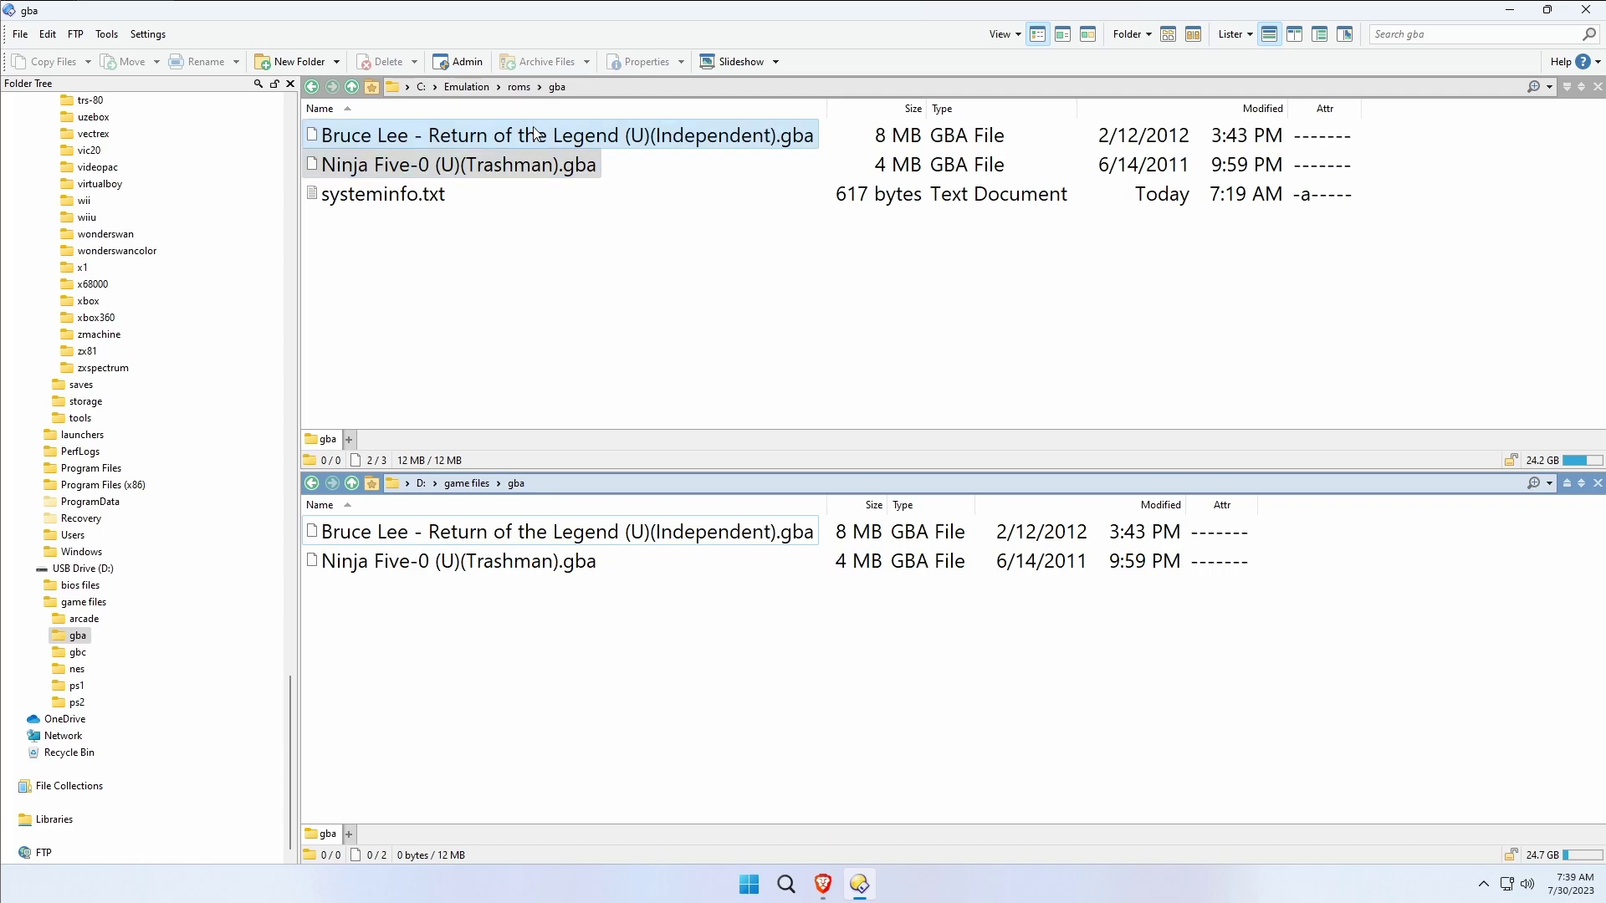
Copy the Arcade Hits - Joust & Defender and Shantae files from the USB drive's gbc folder into C:\Emulation\roms\gbc.
left_click(520, 87)
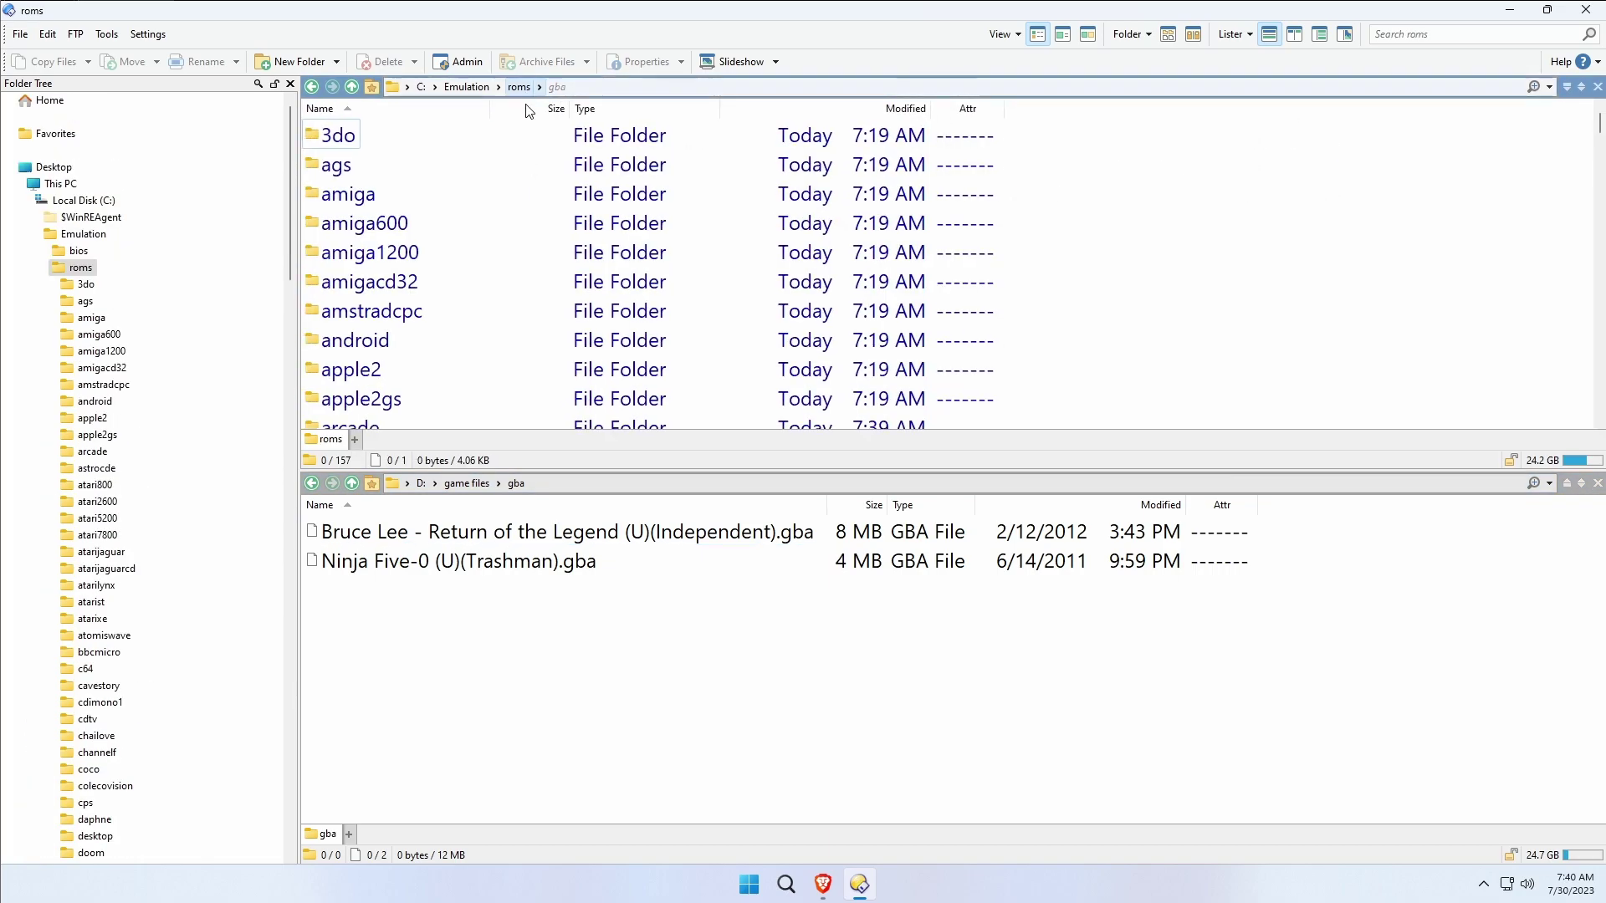
left_click(477, 483)
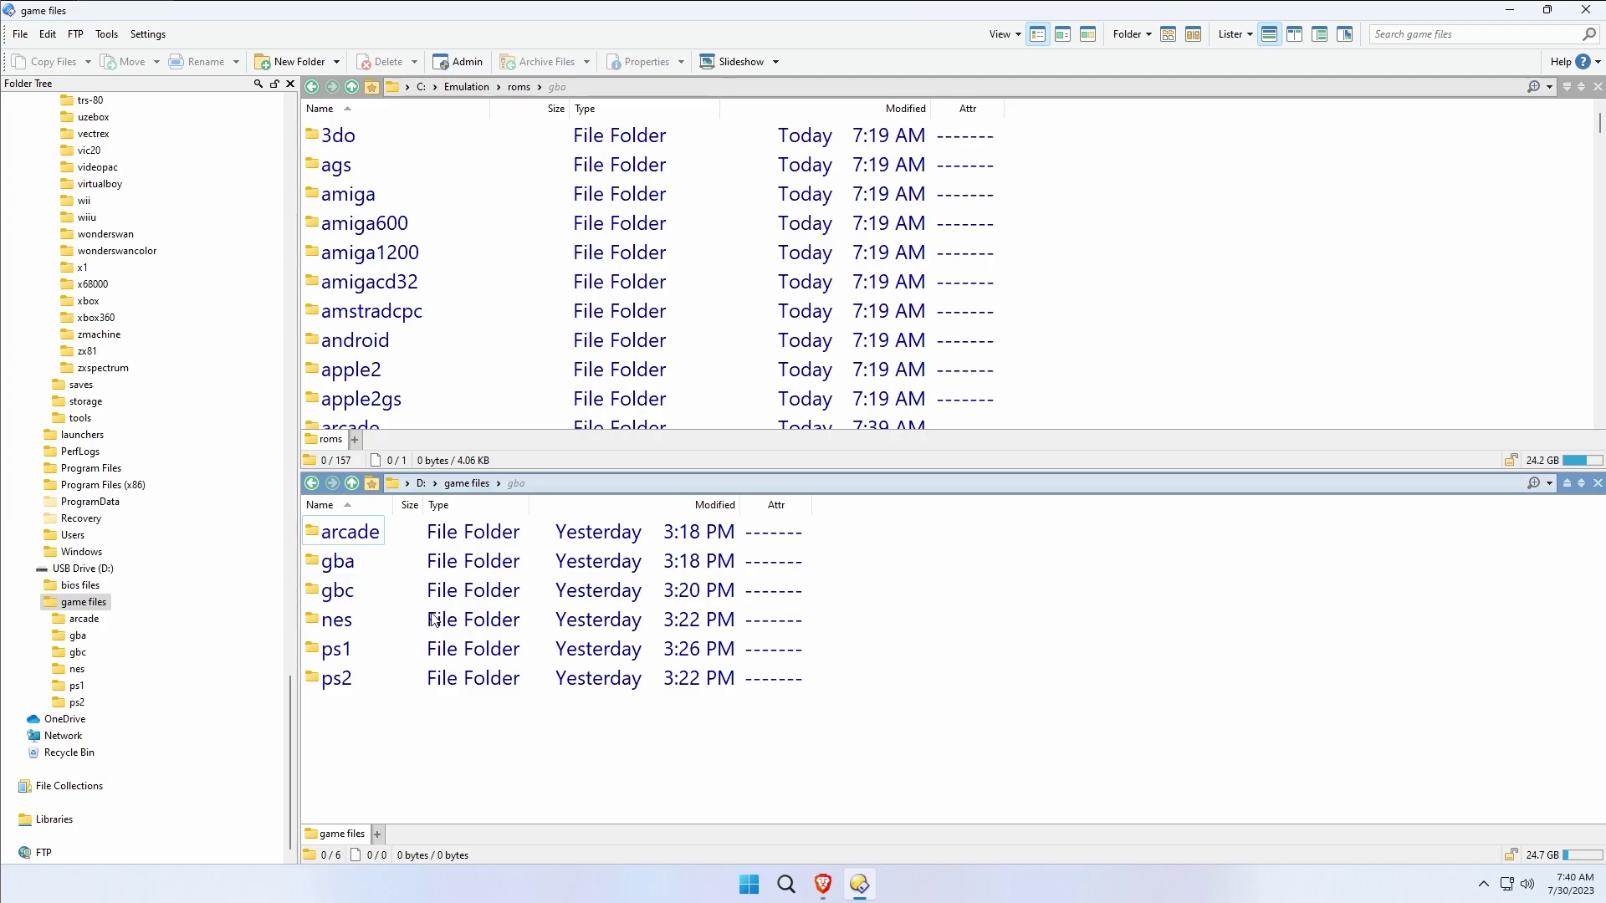
double_click(339, 591)
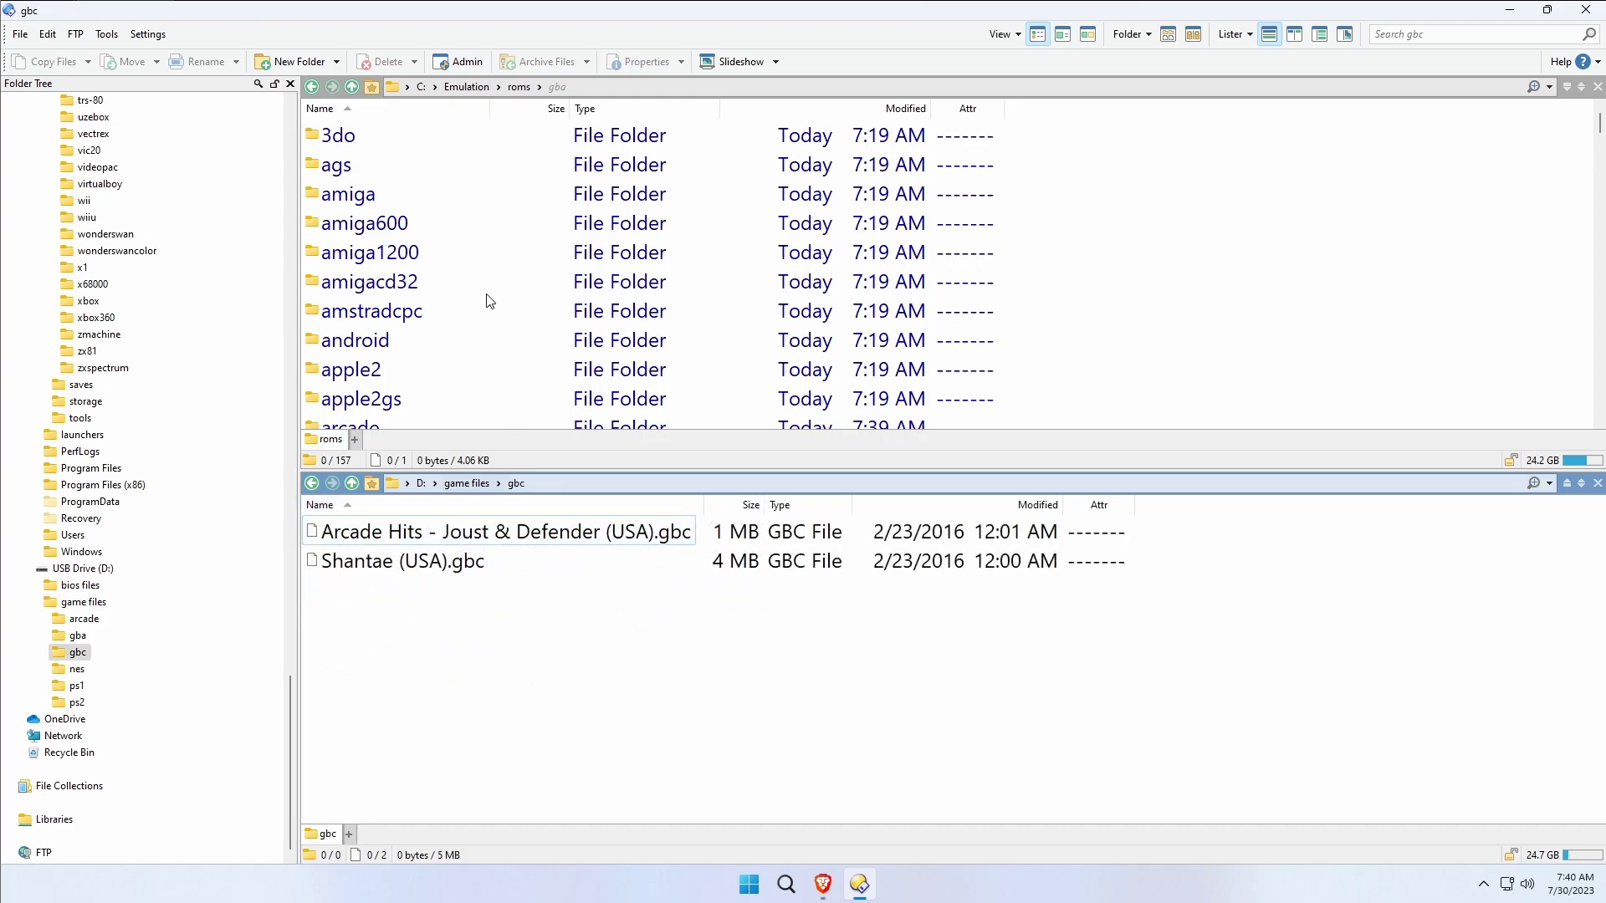
scroll(502, 251, "down", 7)
scroll(504, 233, "down", 7)
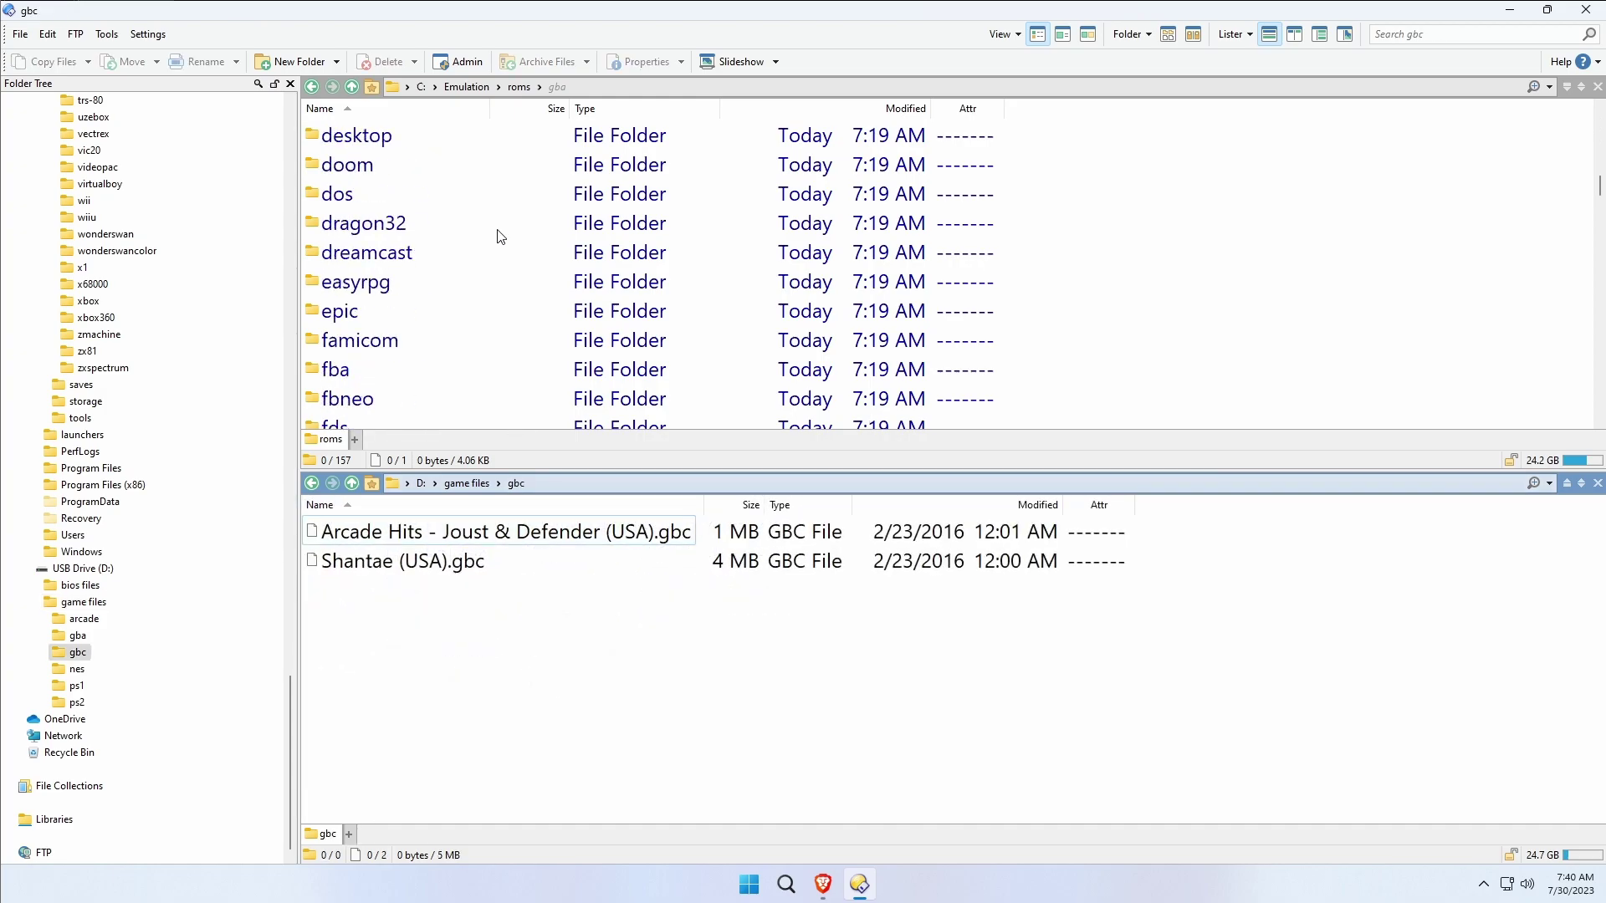
scroll(494, 233, "down", 7)
scroll(494, 233, "up", 2)
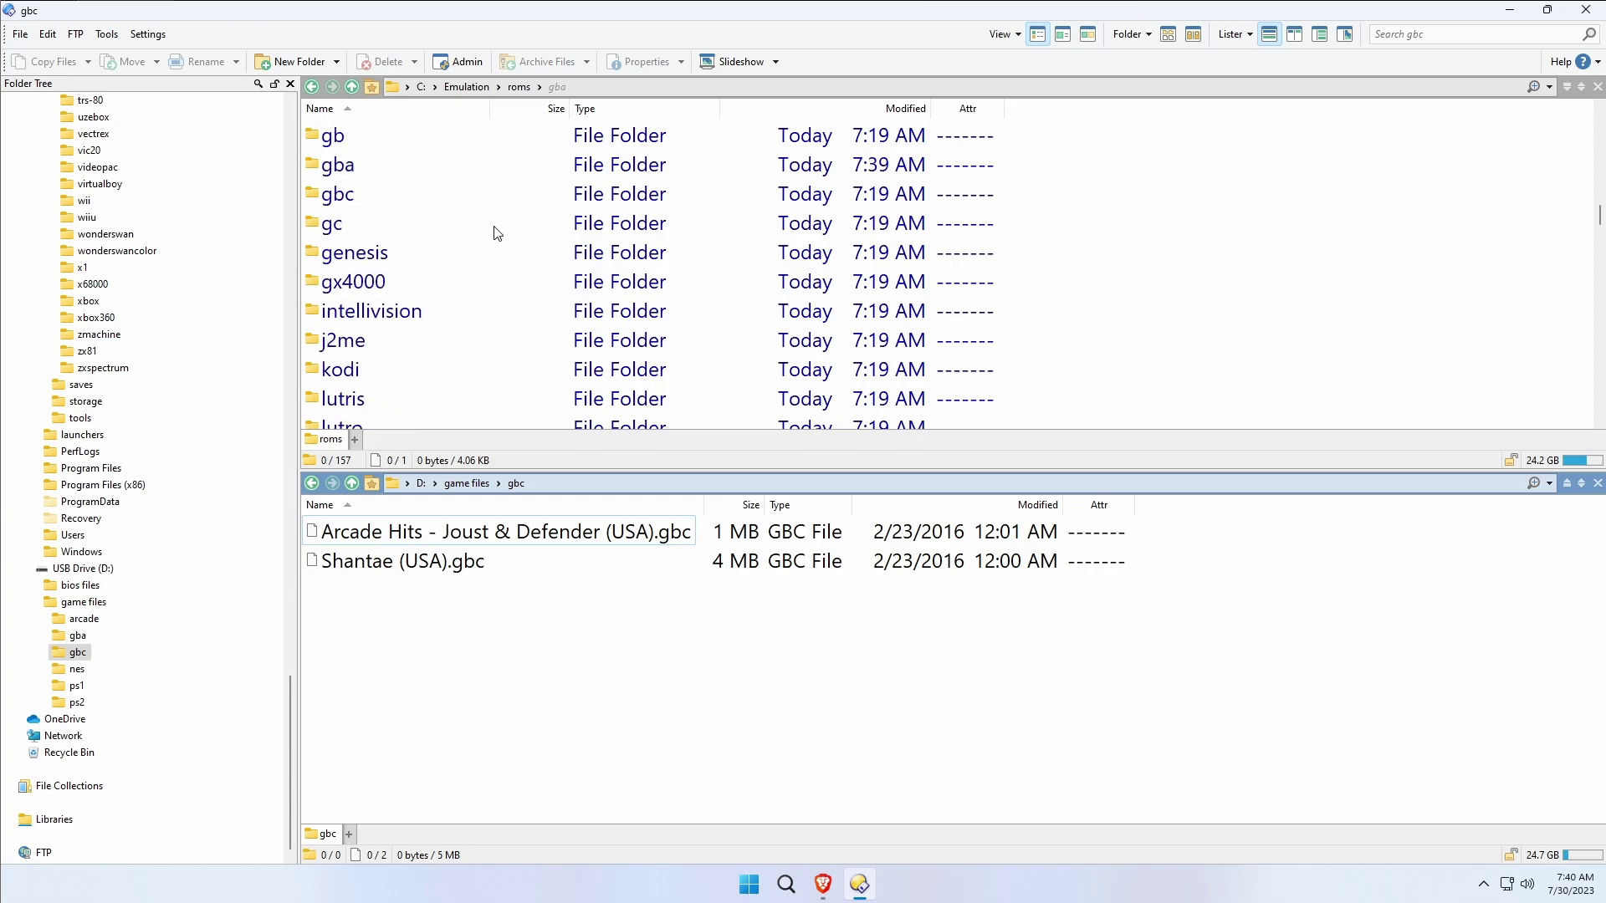
double_click(379, 208)
left_click_drag(556, 669, 326, 525)
left_click(44, 63)
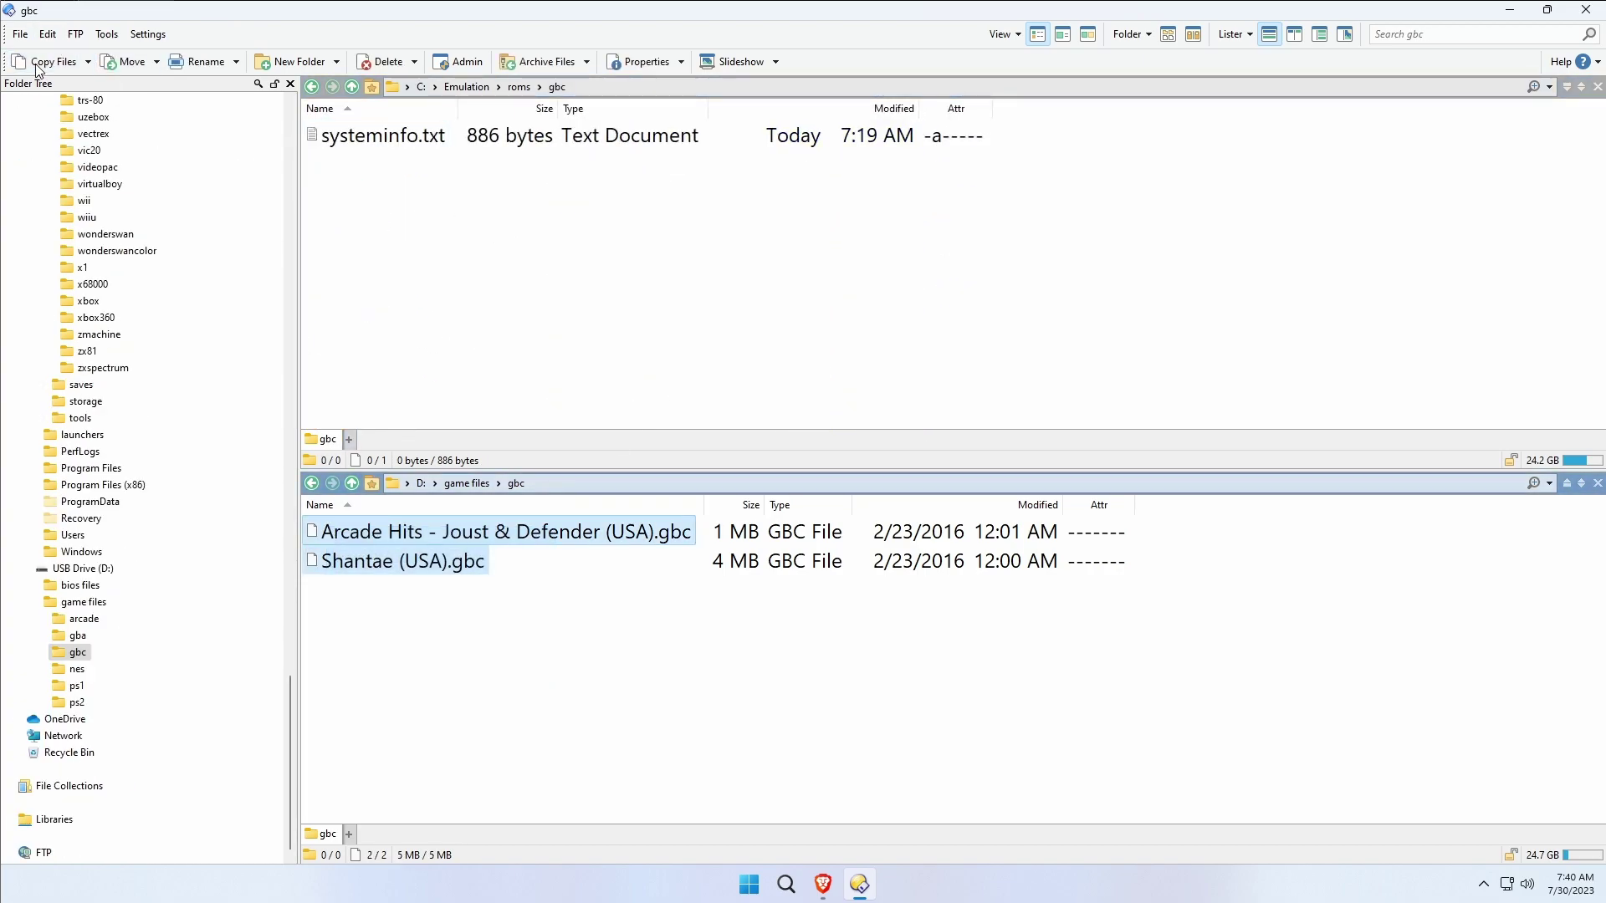
Copy the Bump'n'Jump and BurgerTime zip files from the USB drive's nes folder into C:\Emulation\roms\nes.
left_click(519, 87)
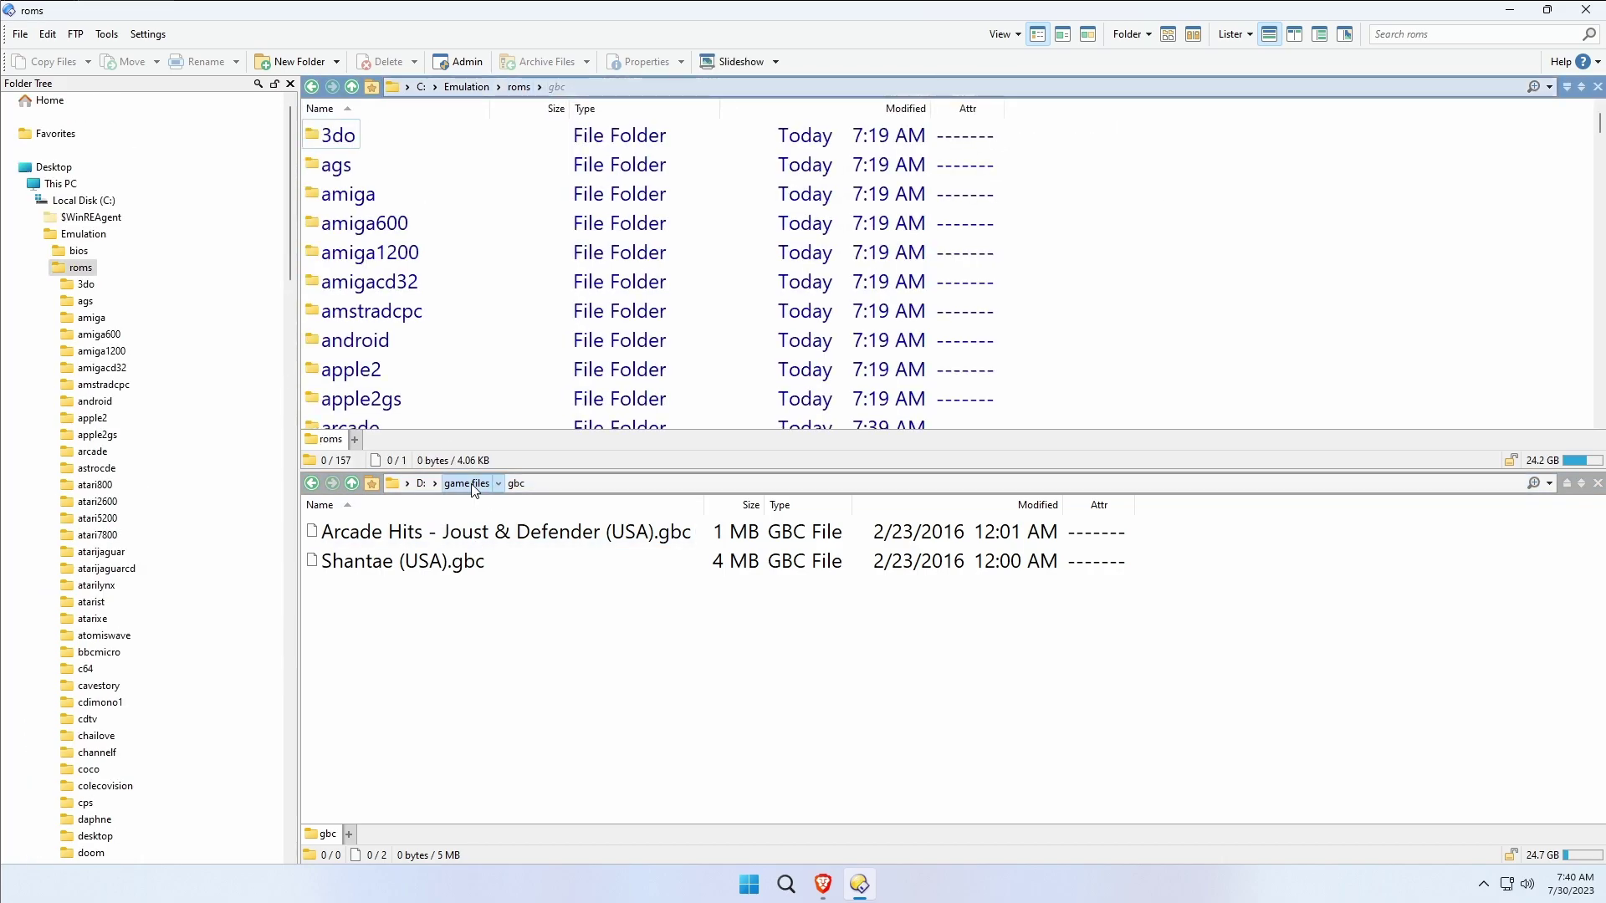
left_click(467, 484)
left_click(337, 621)
double_click(336, 623)
scroll(391, 351, "down", 20)
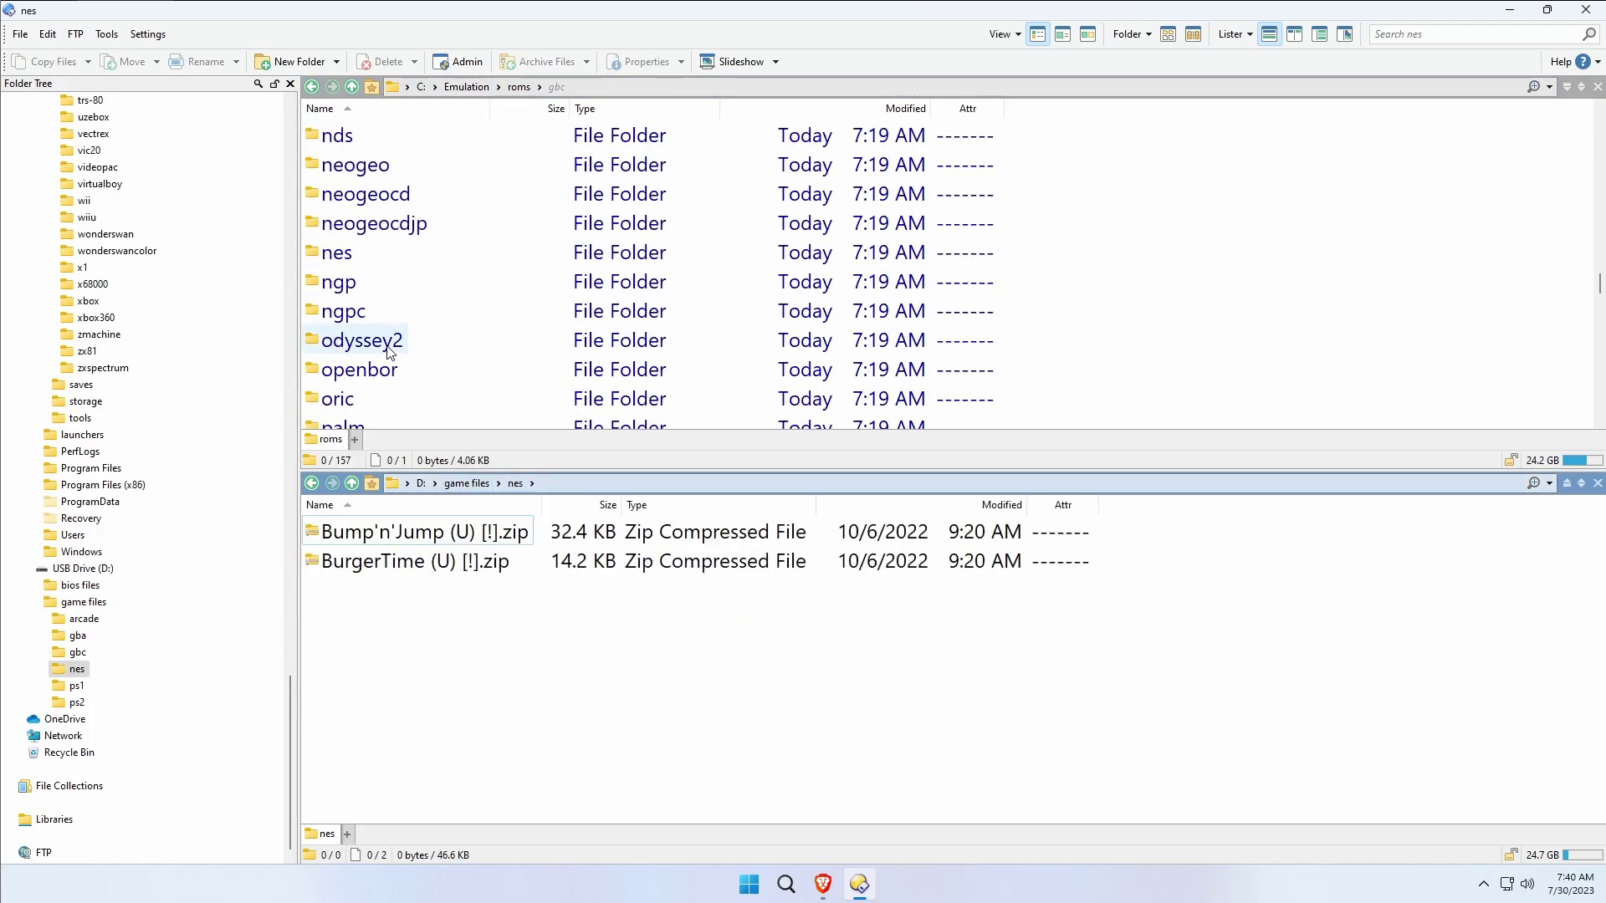
double_click(338, 252)
left_click_drag(493, 652, 347, 539)
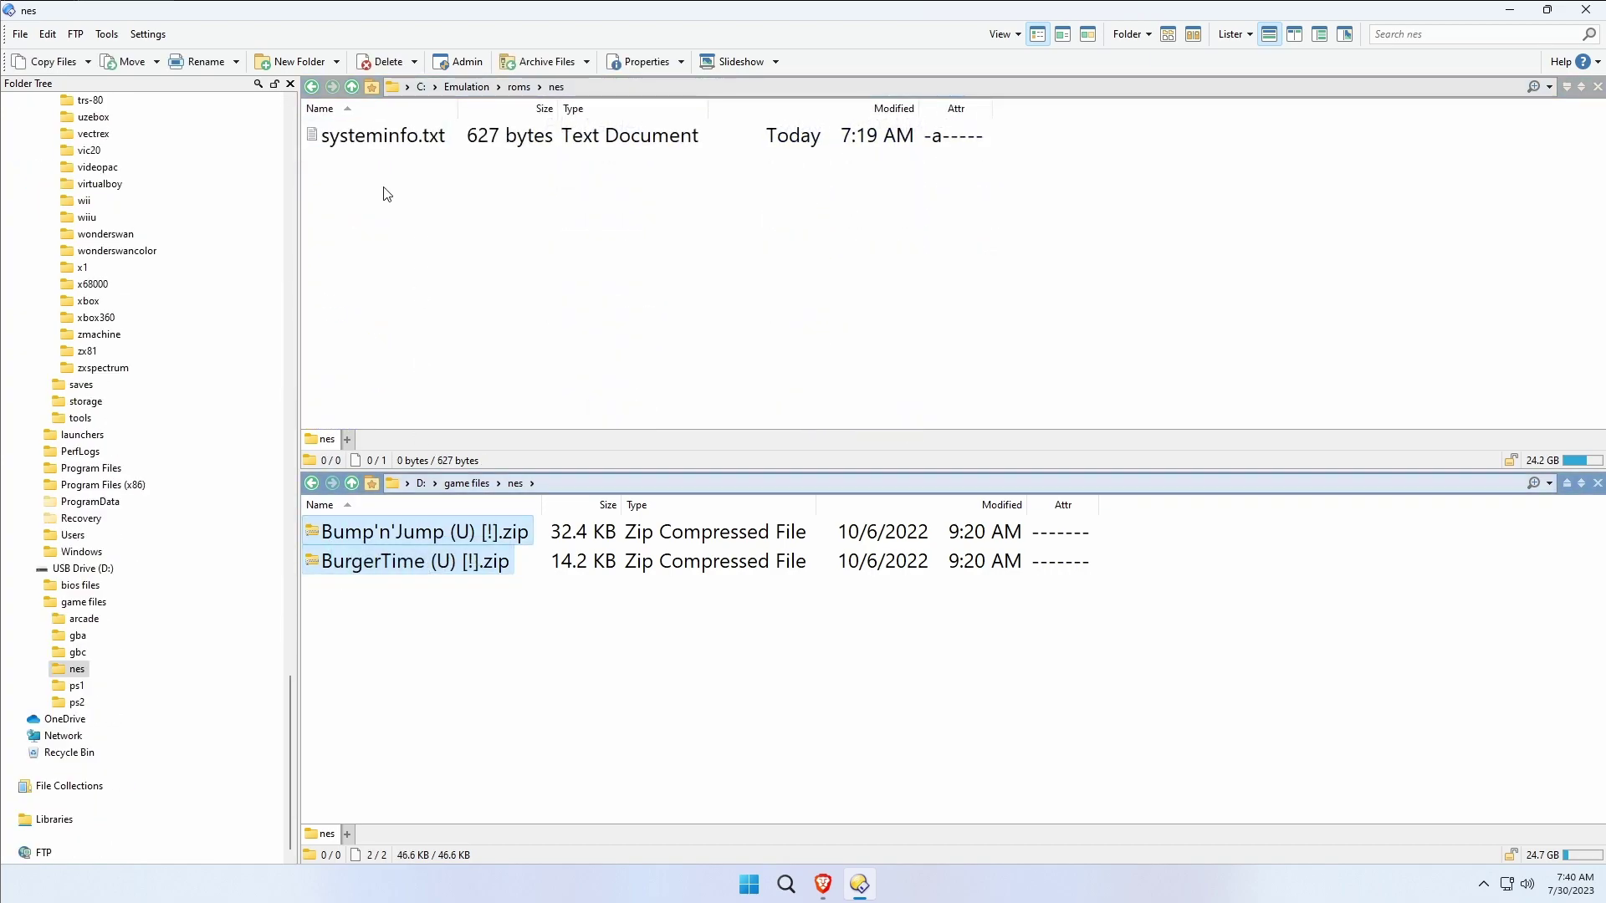
left_click(46, 62)
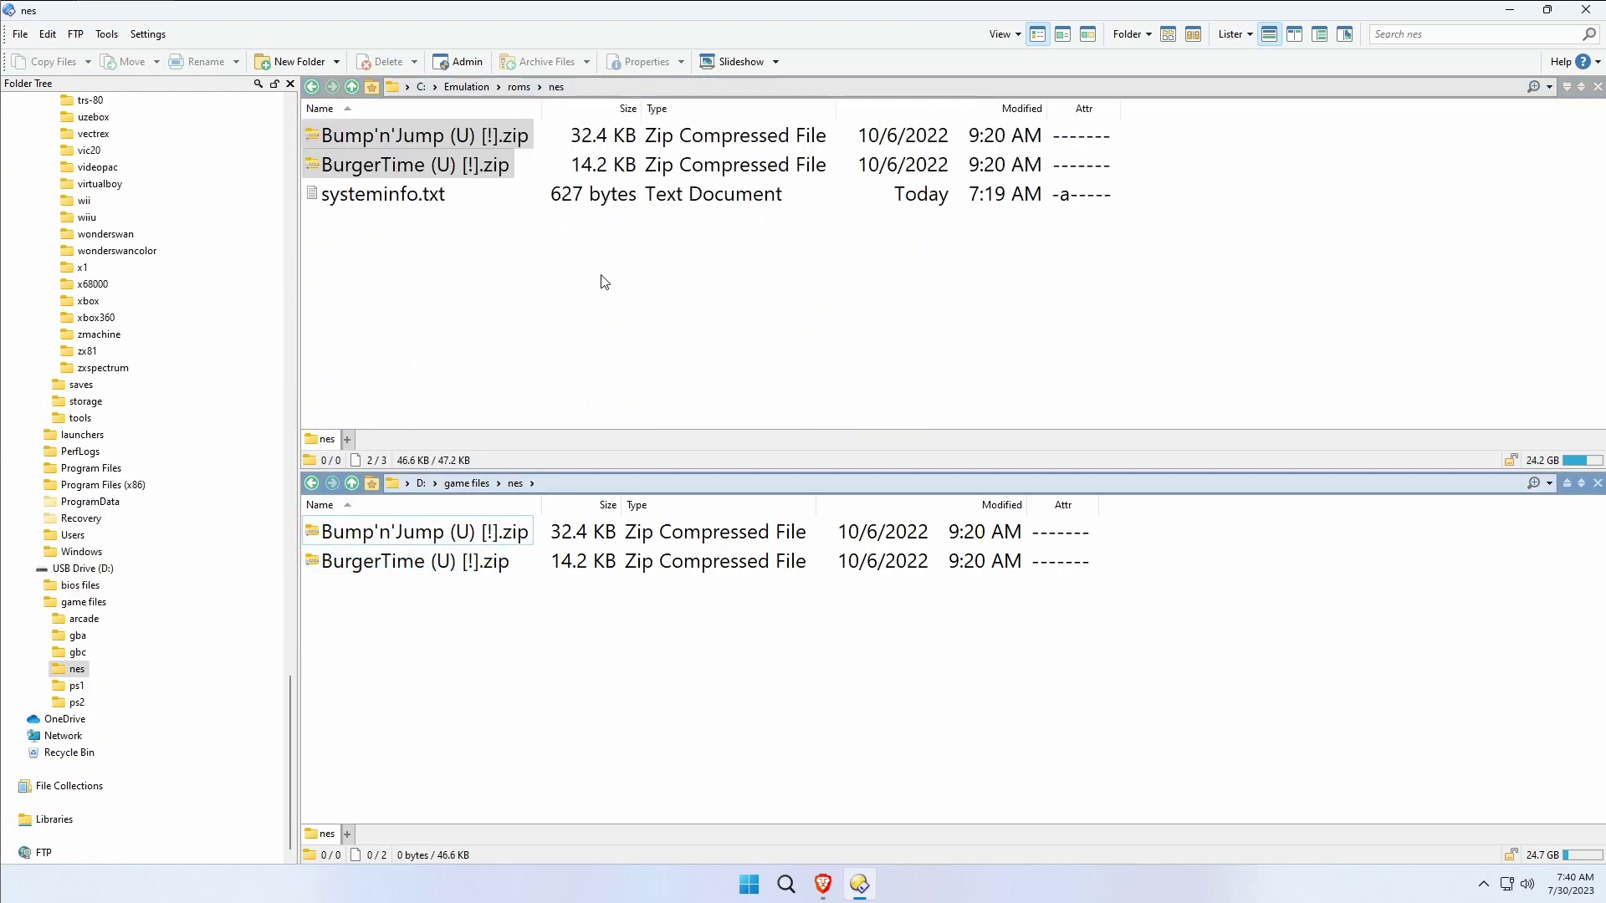
Copy Einhander.bin and Einhander.cue from the USB drive's ps1 folder into C:\Emulation\roms\psx.
left_click(519, 87)
left_click(462, 484)
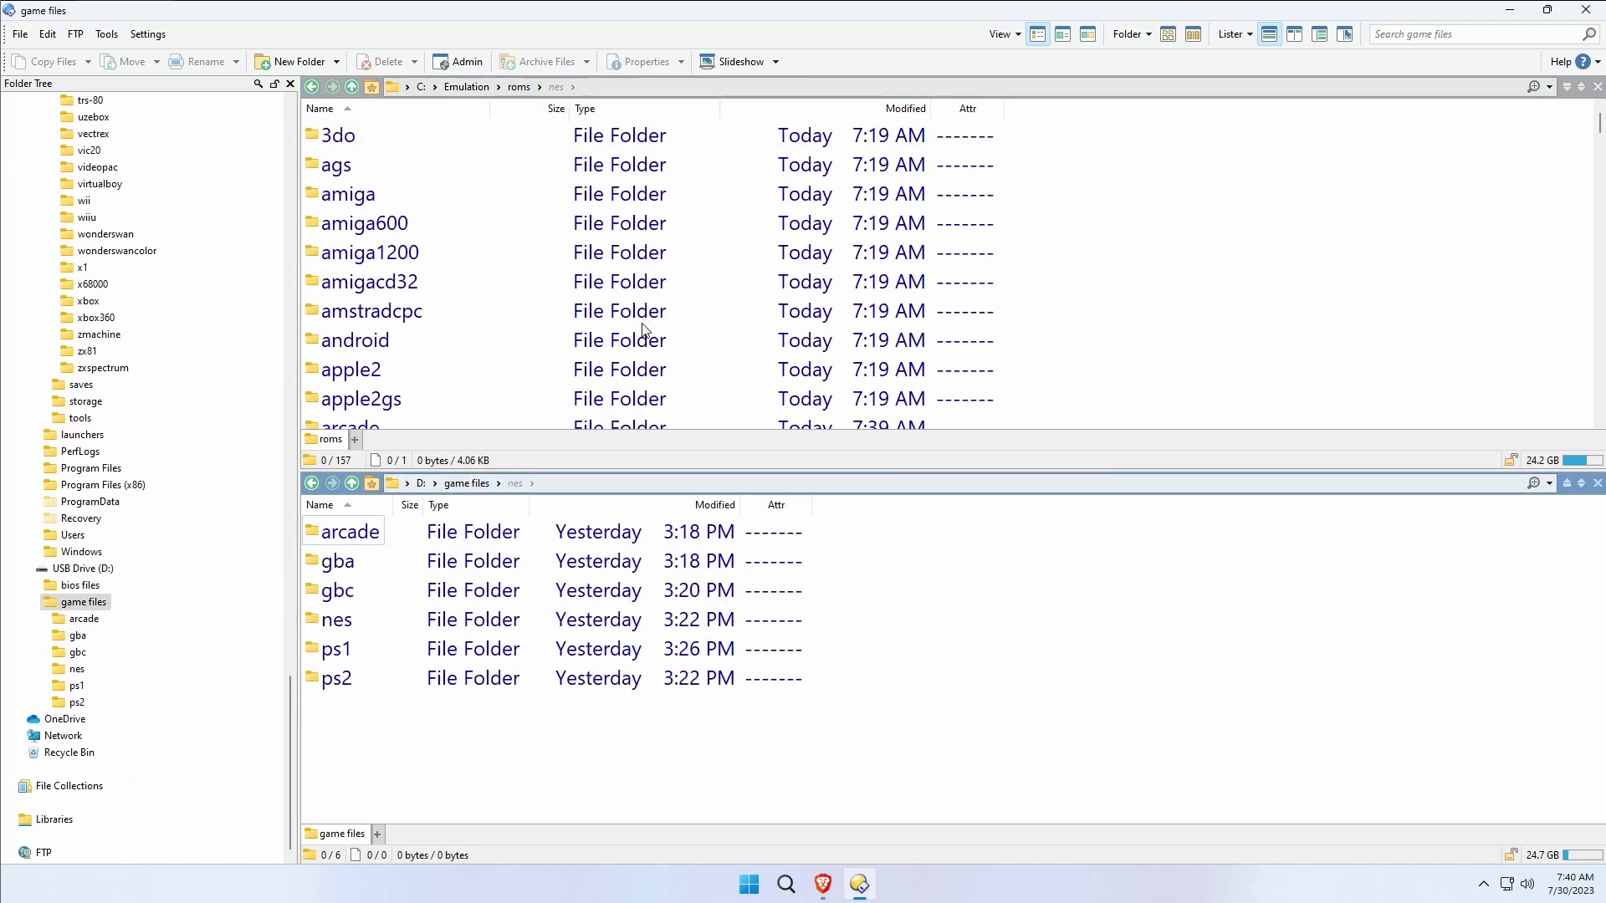
scroll(502, 272, "down", 7)
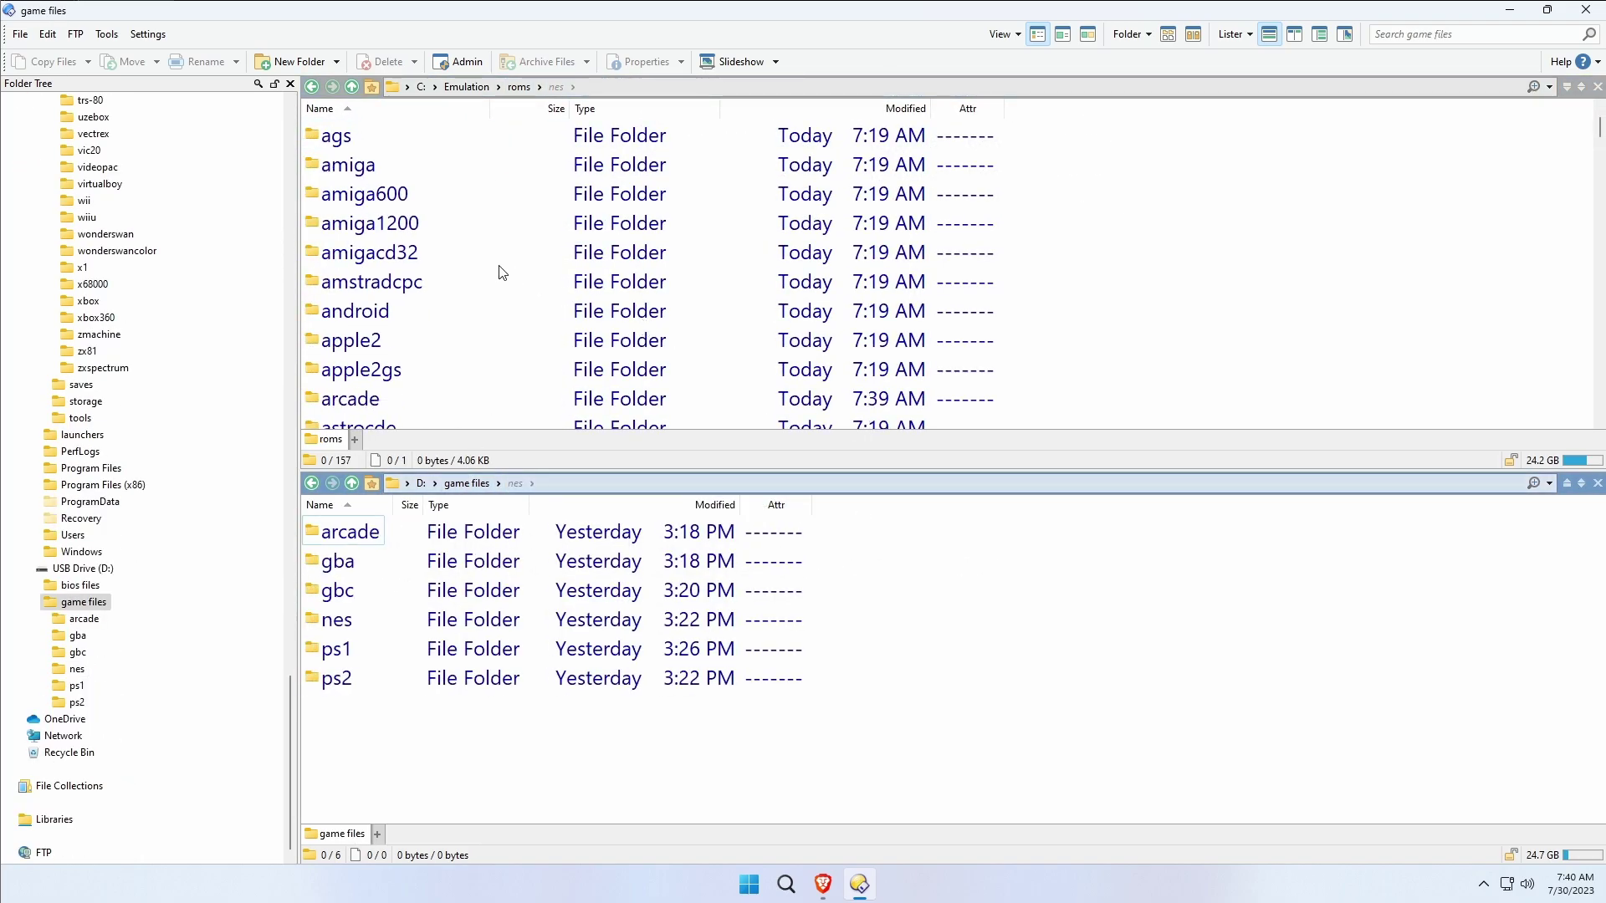
double_click(337, 649)
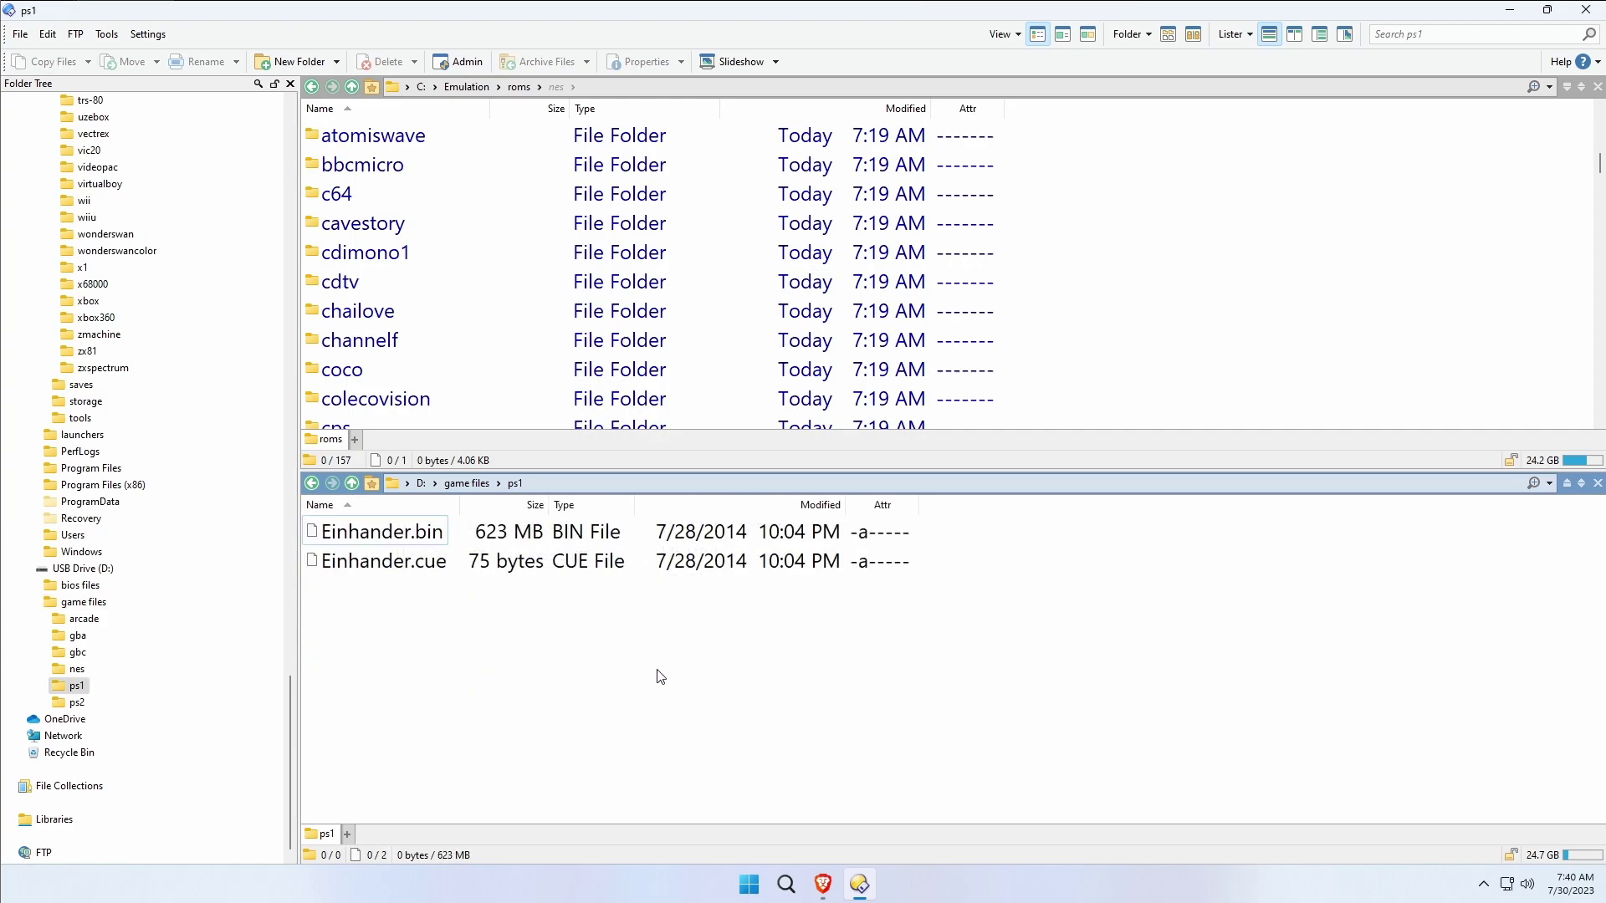
scroll(485, 333, "down", 15)
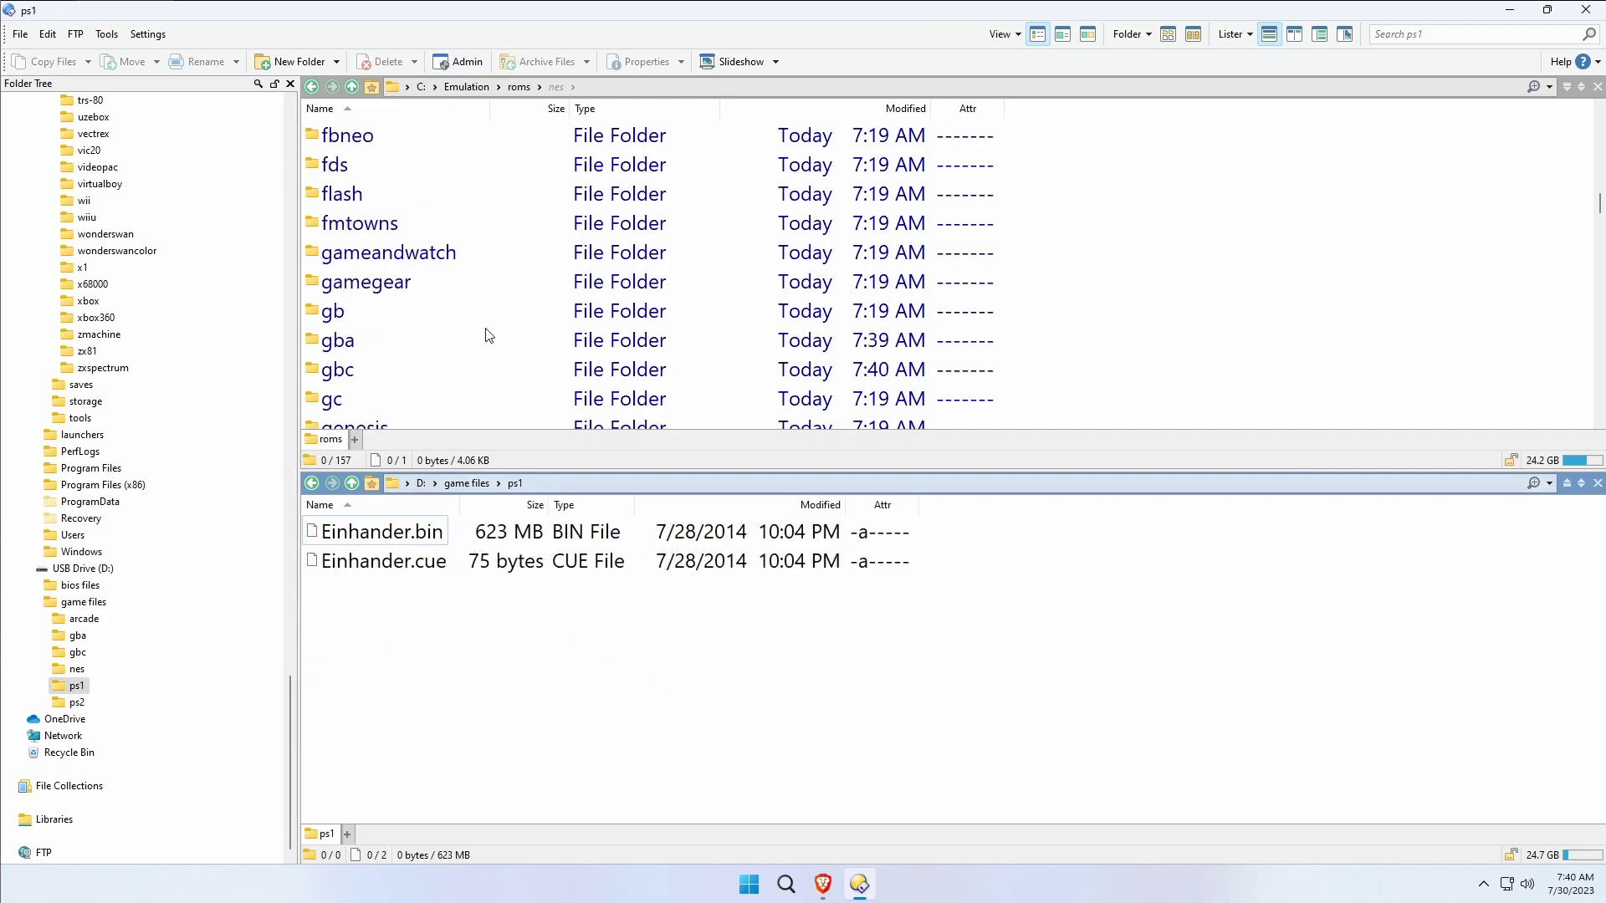
scroll(489, 335, "down", 5)
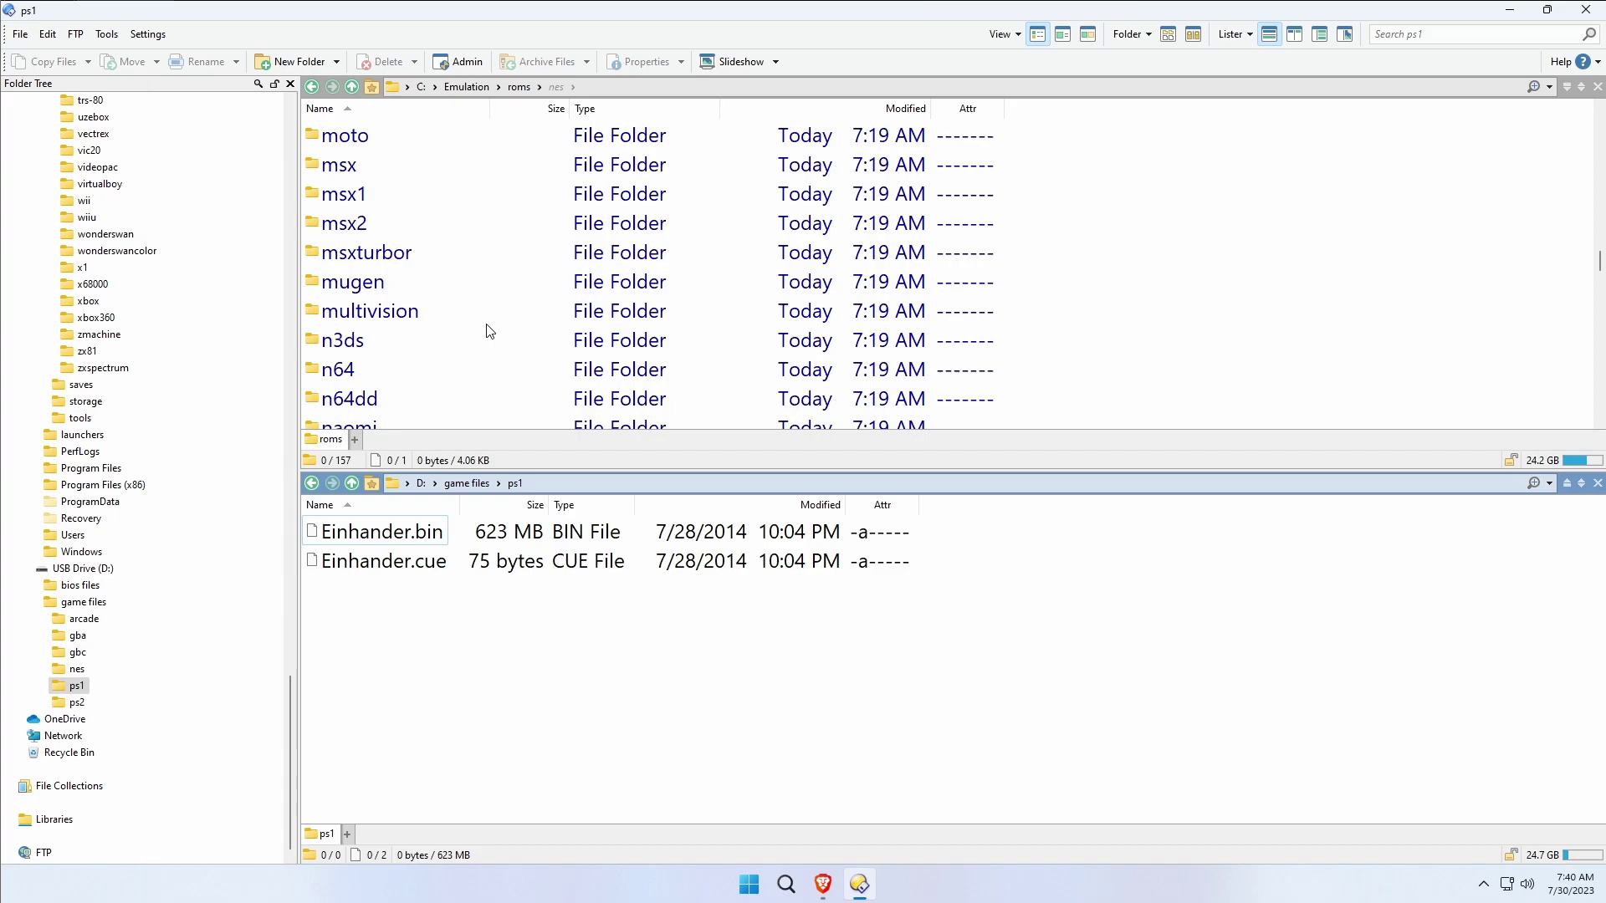
scroll(489, 331, "down", 2)
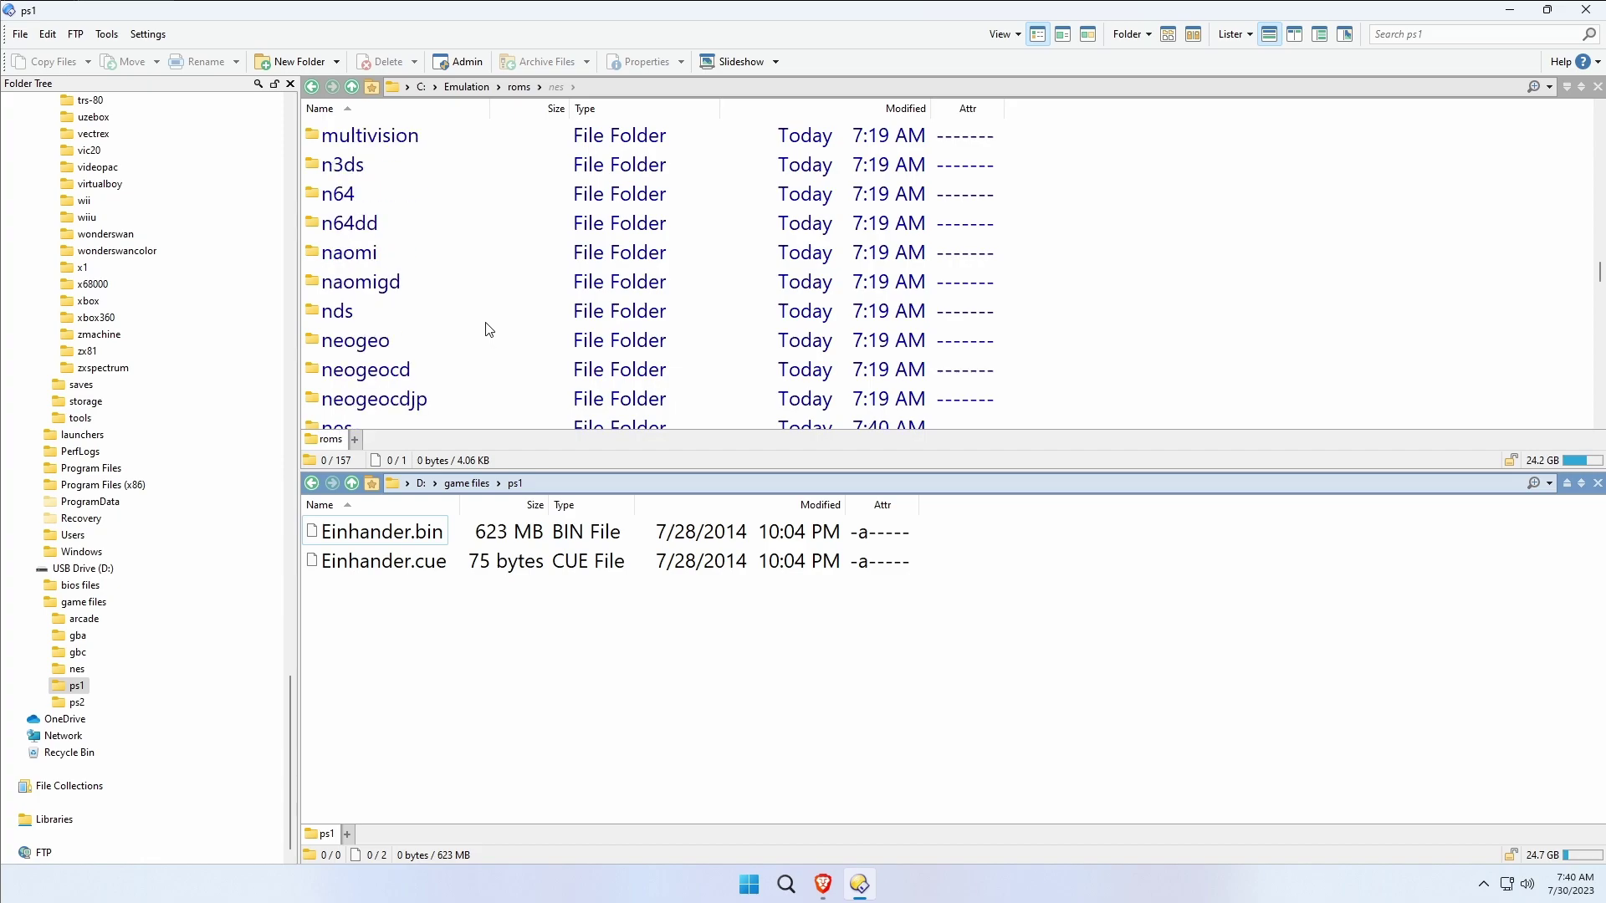
scroll(490, 327, "down", 7)
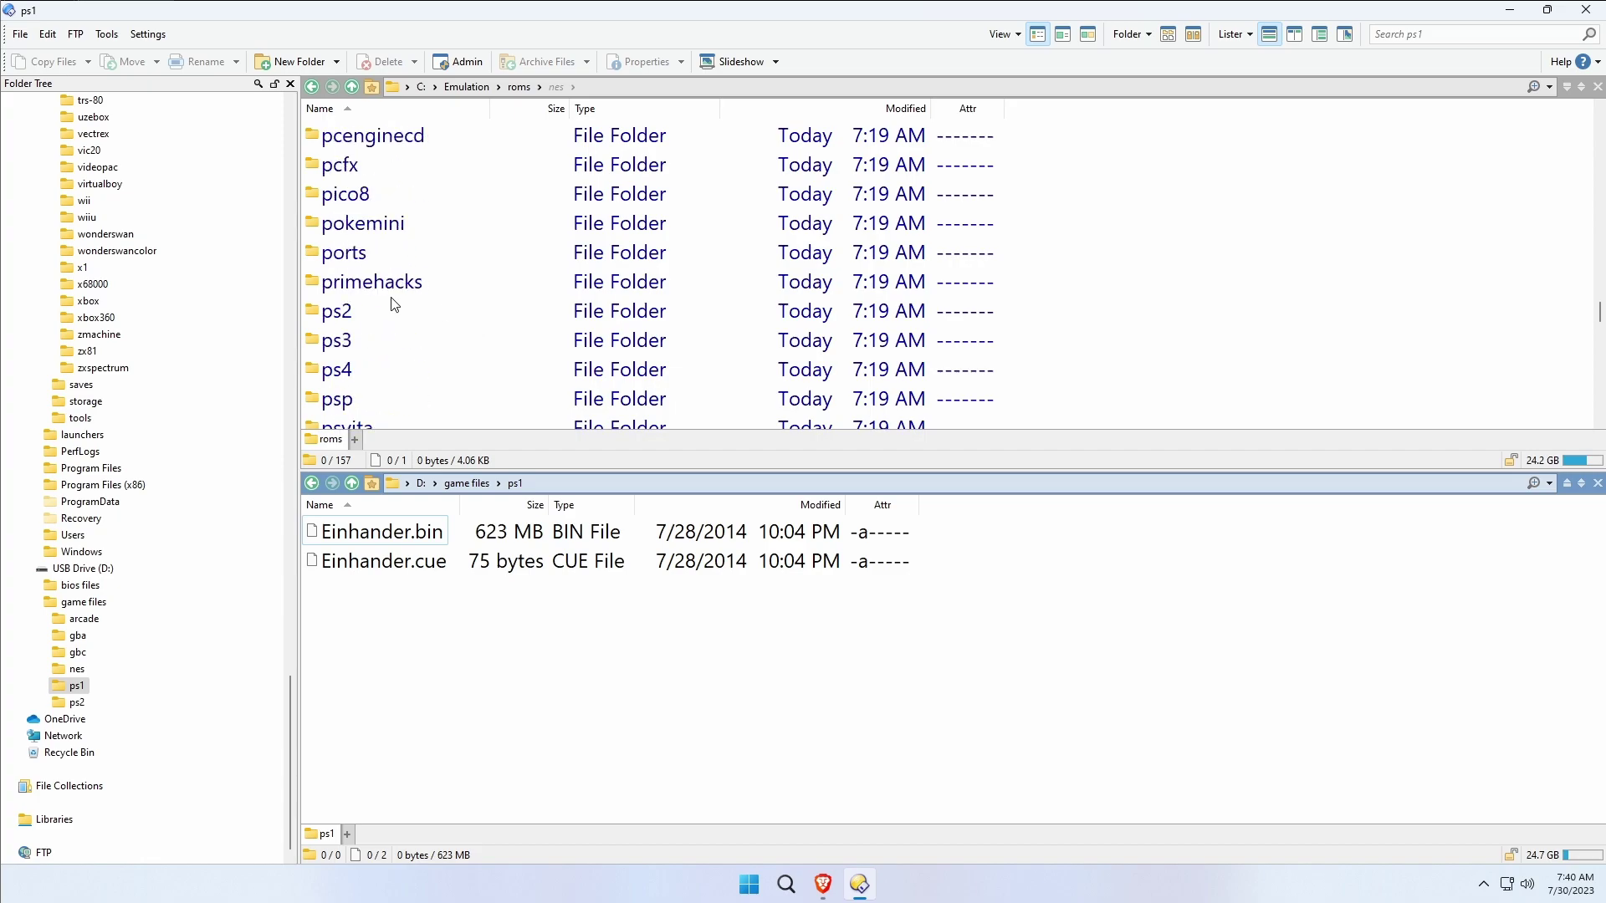
scroll(401, 318, "down", 3)
scroll(360, 292, "up", 2)
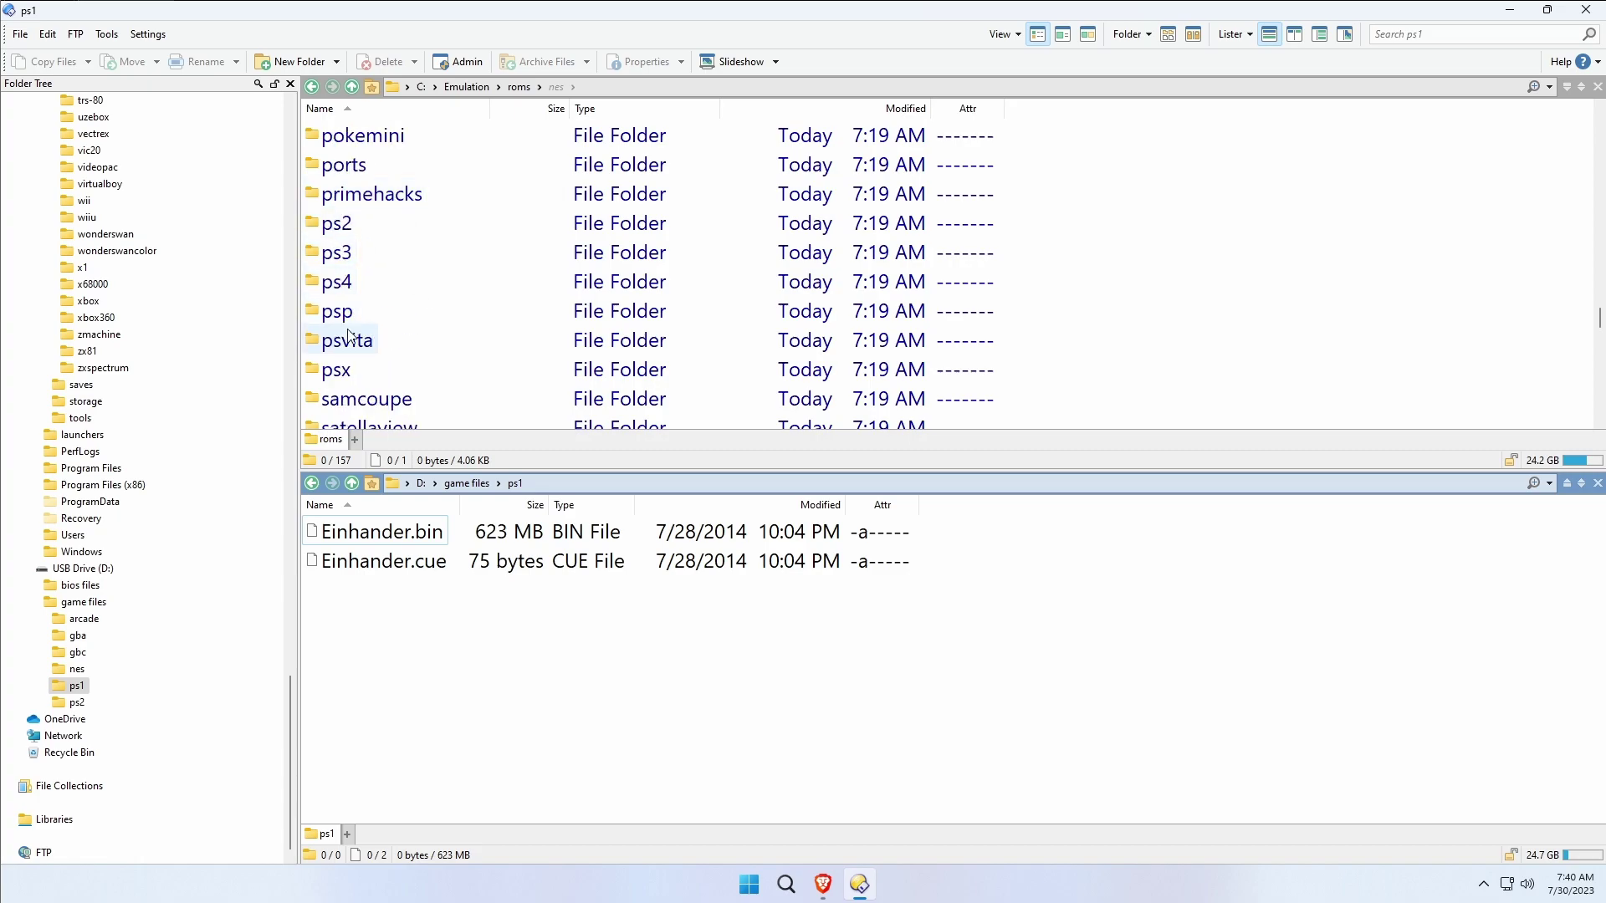
double_click(334, 370)
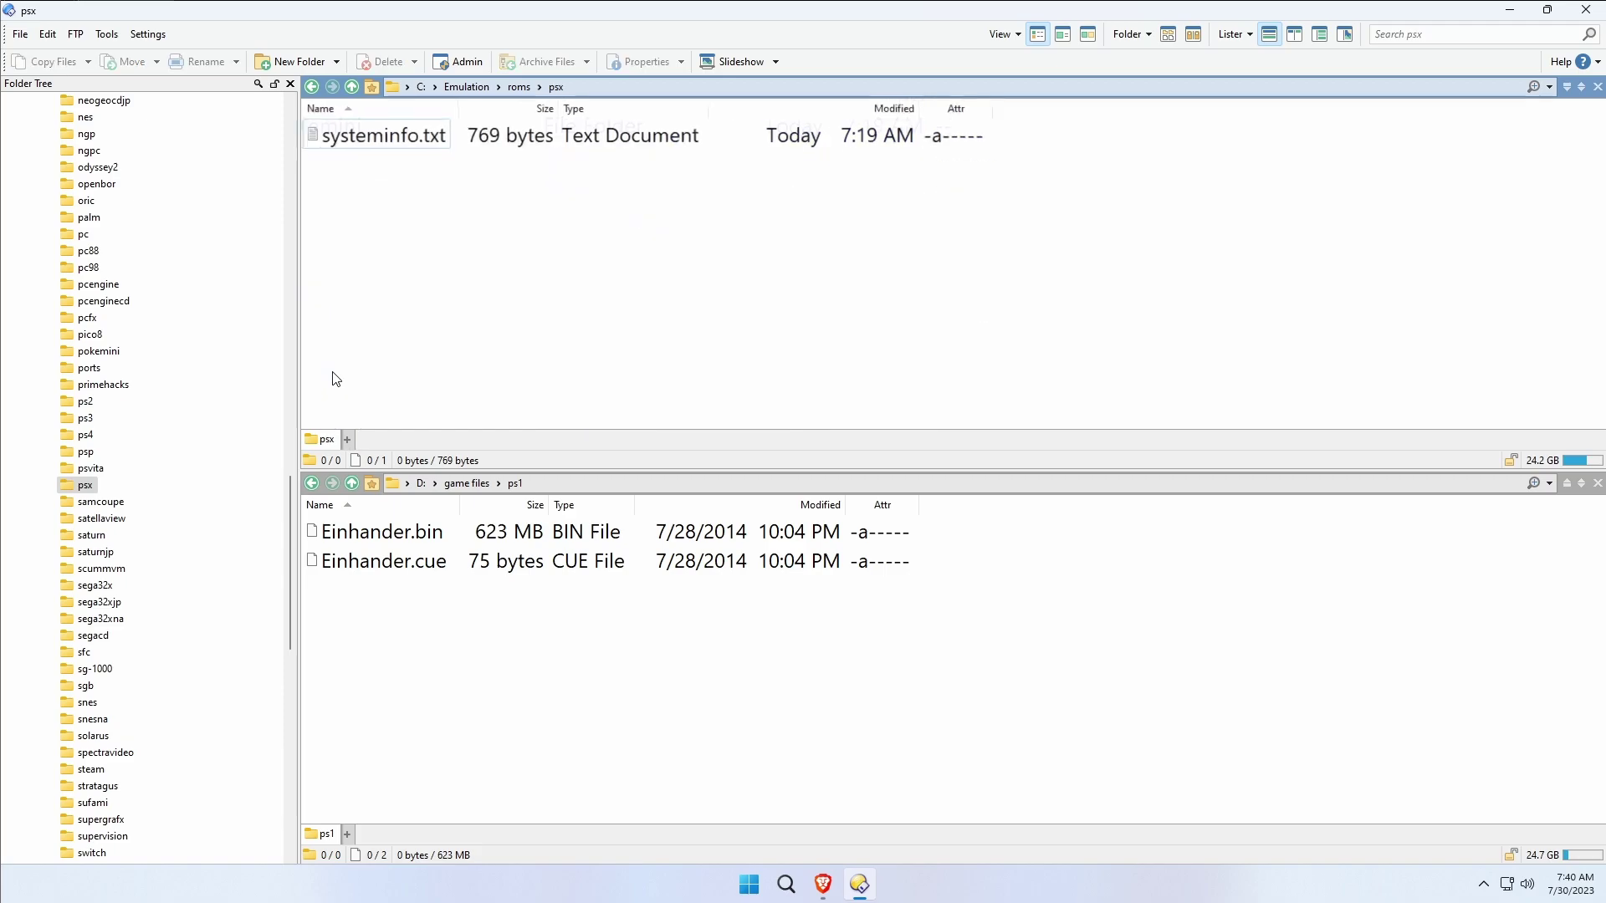
left_click_drag(492, 629, 328, 526)
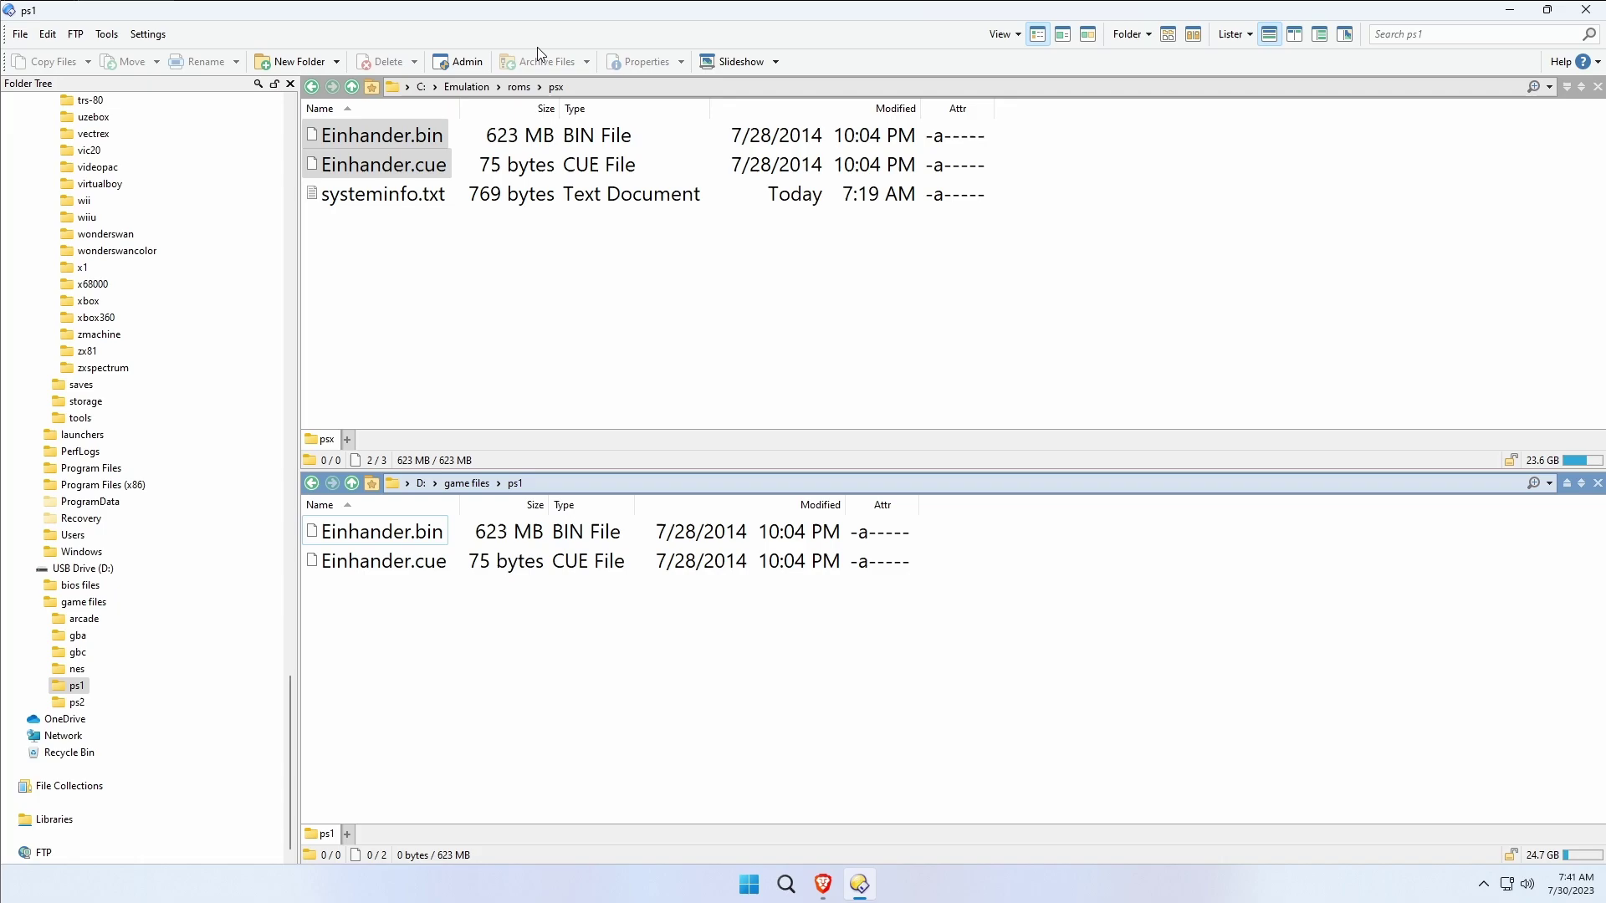
left_click(611, 244)
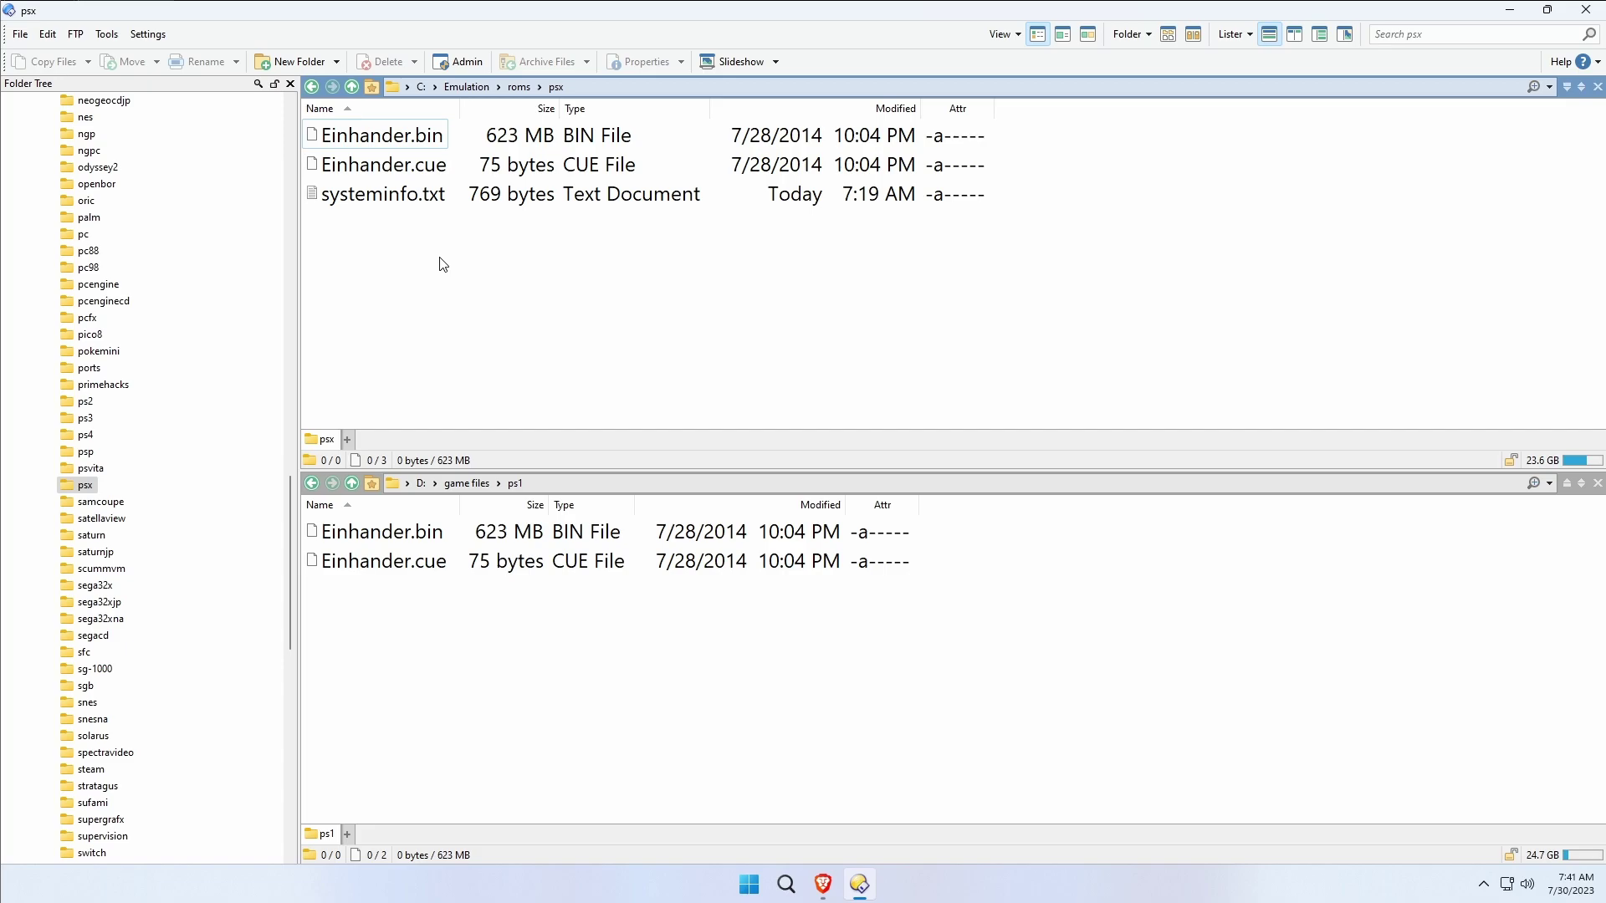
Copy THEWARRIORS (Ntsc) PS2.chd from the USB drive's ps2 folder into C:\Emulation\roms\ps2 and close the file manager.
left_click(517, 87)
left_click(469, 486)
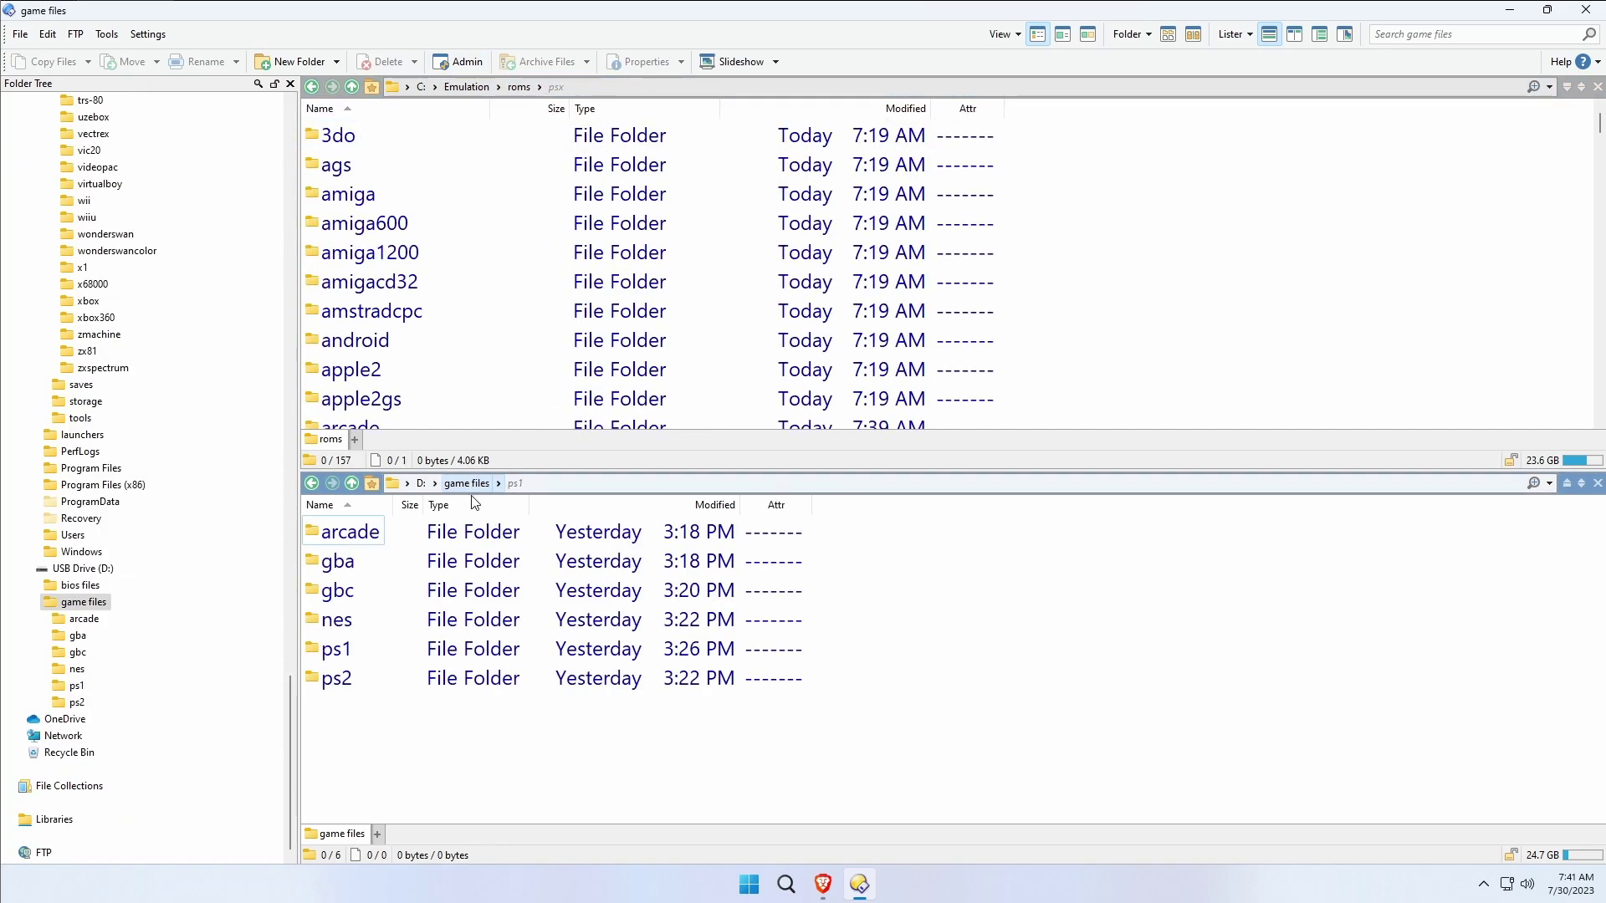
double_click(339, 678)
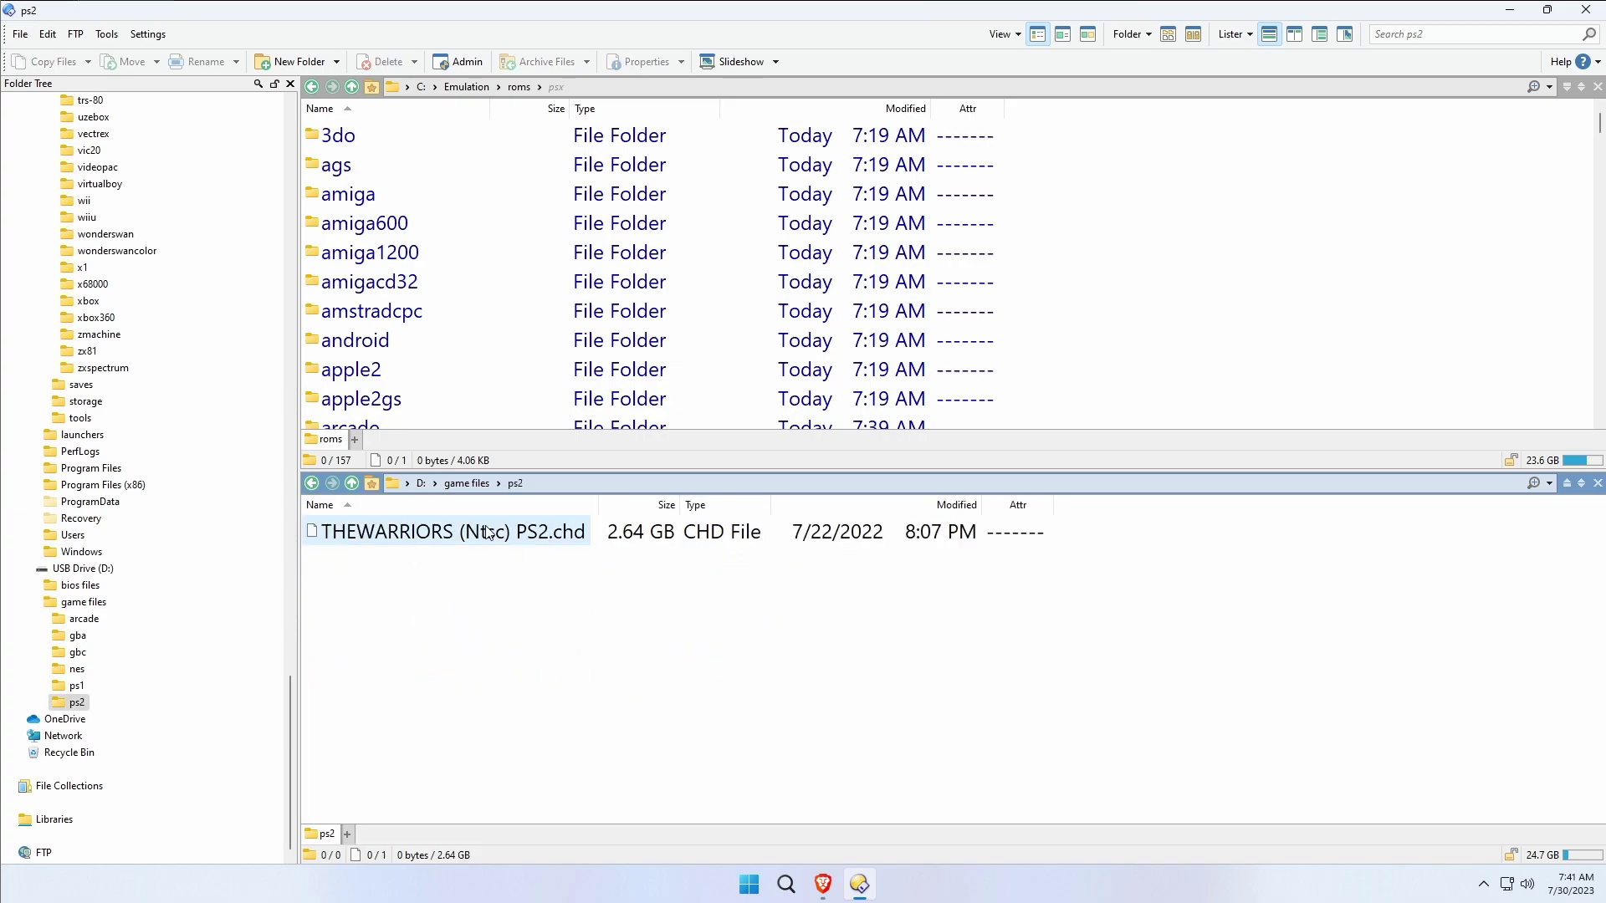
scroll(538, 330, "down", 20)
scroll(539, 331, "down", 2)
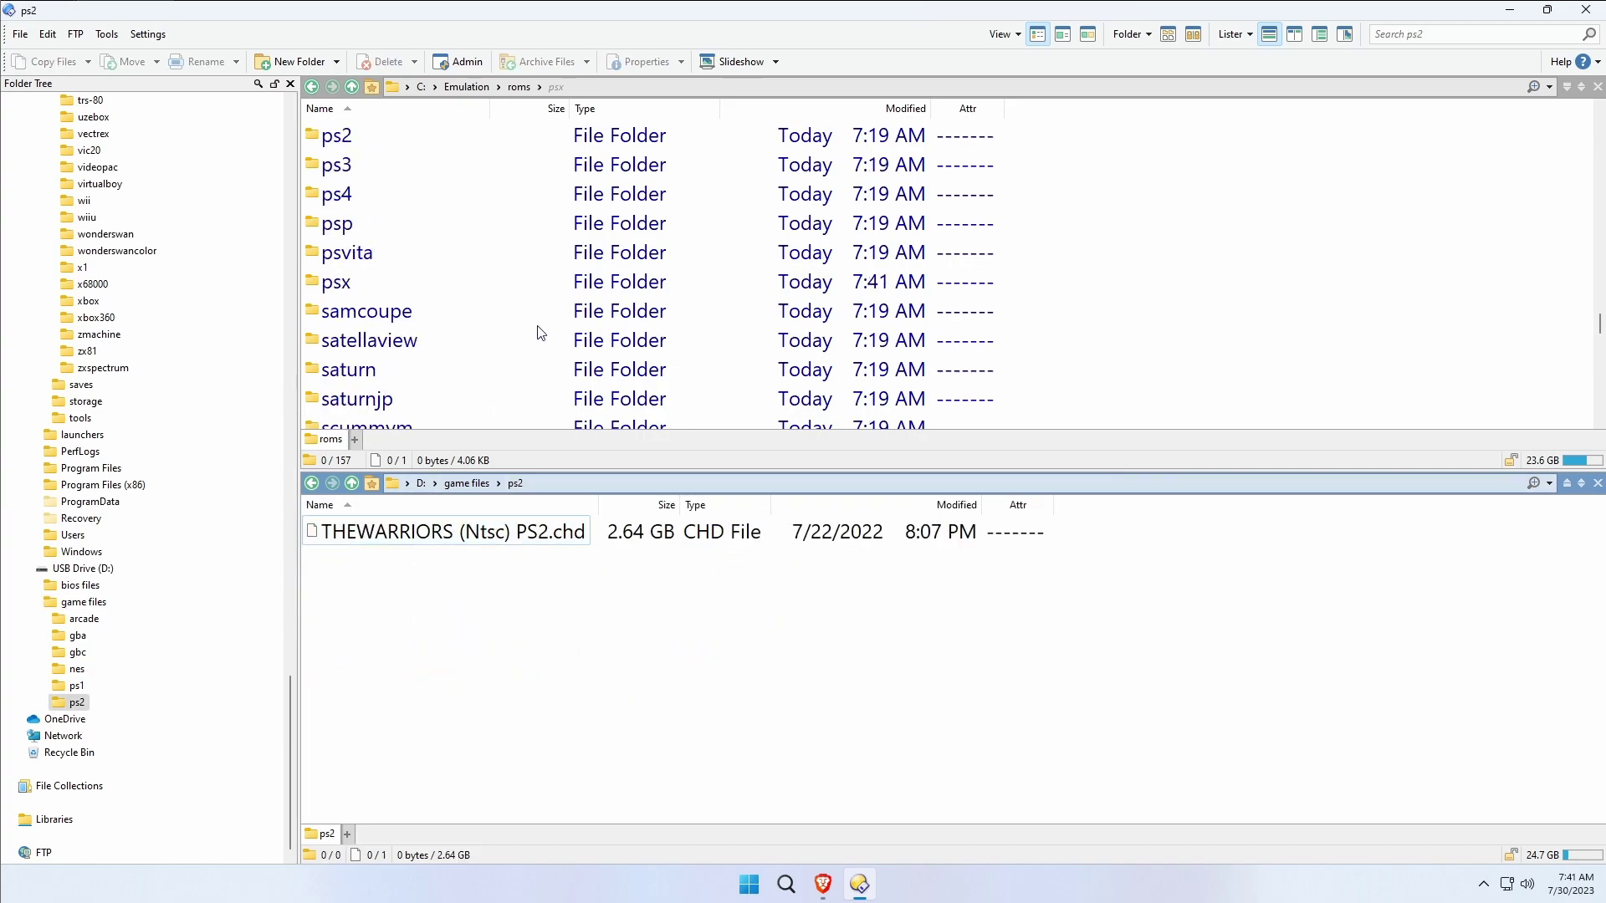
double_click(341, 140)
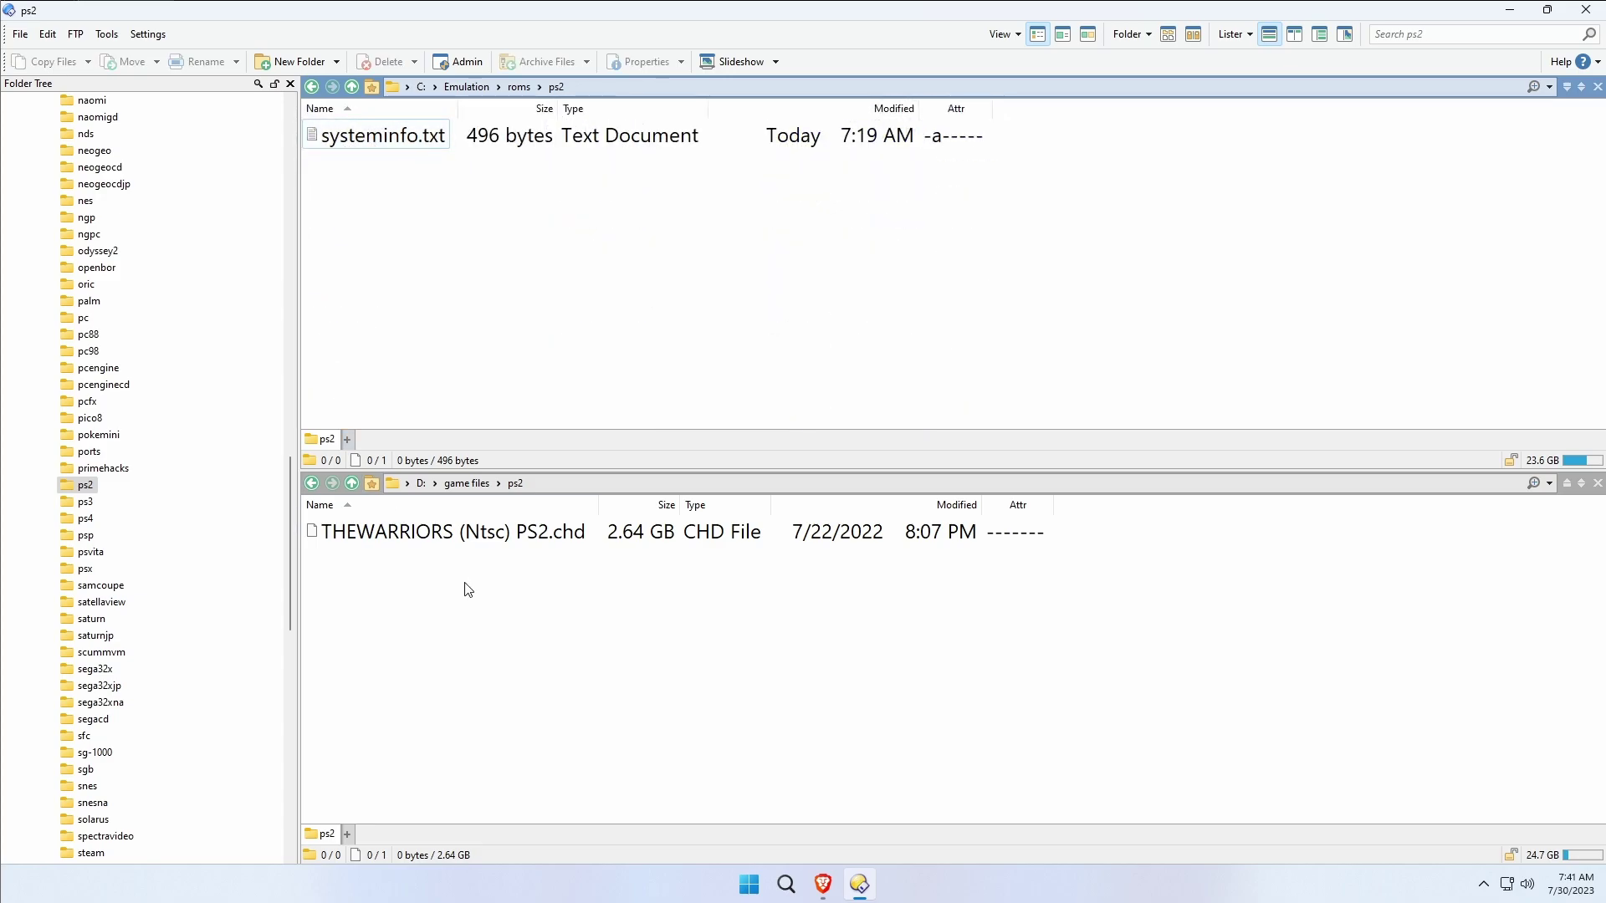
left_click(443, 540)
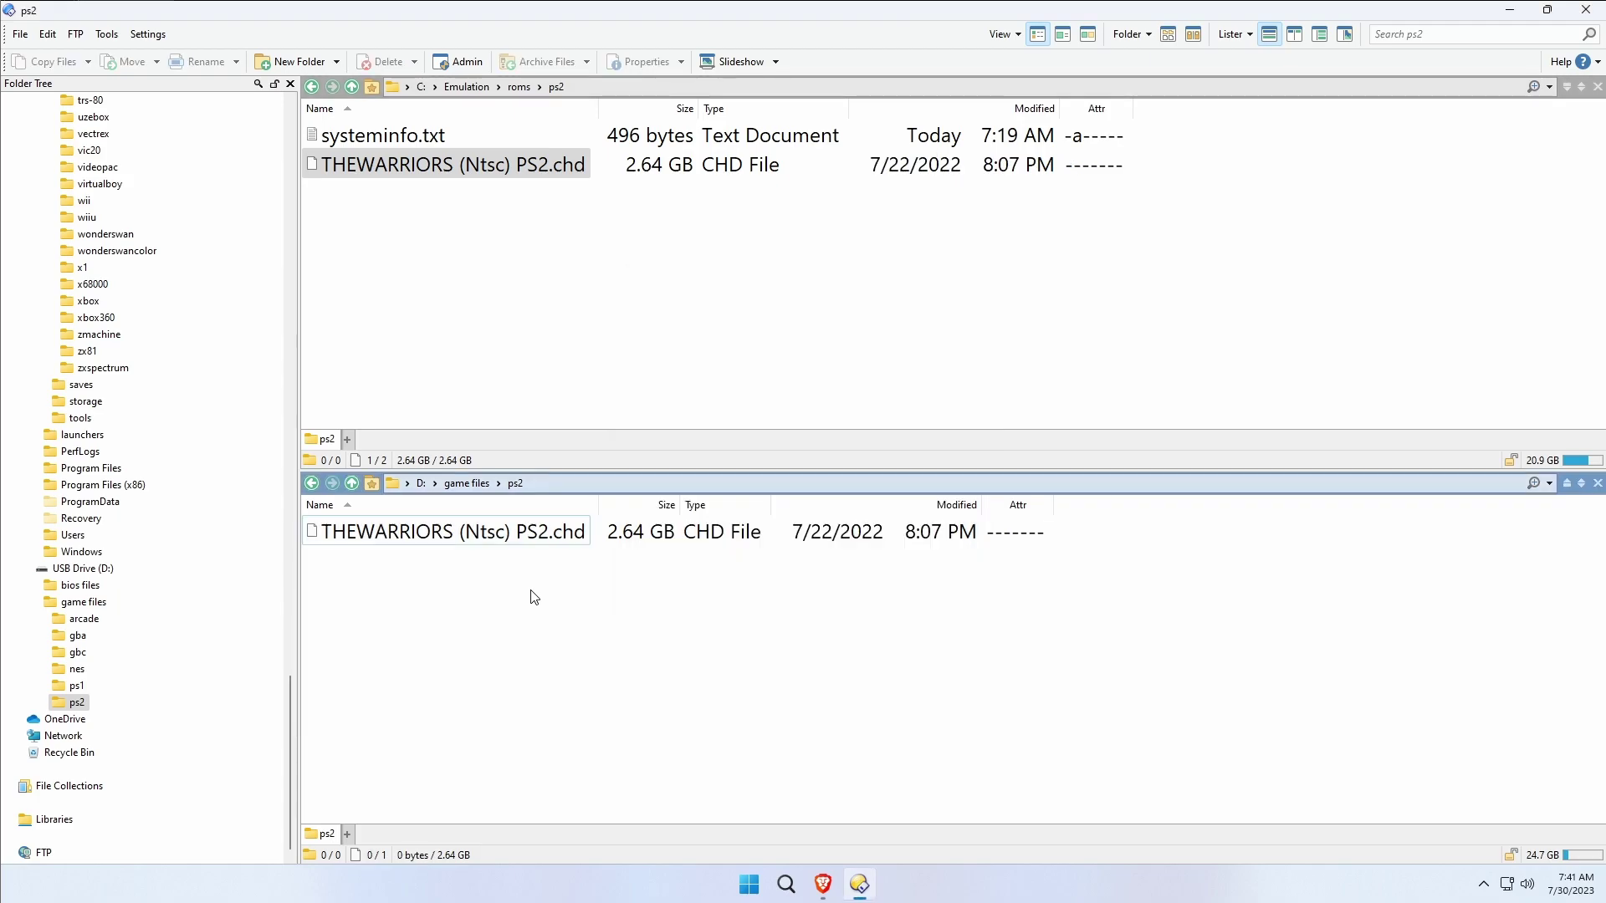
left_click(520, 88)
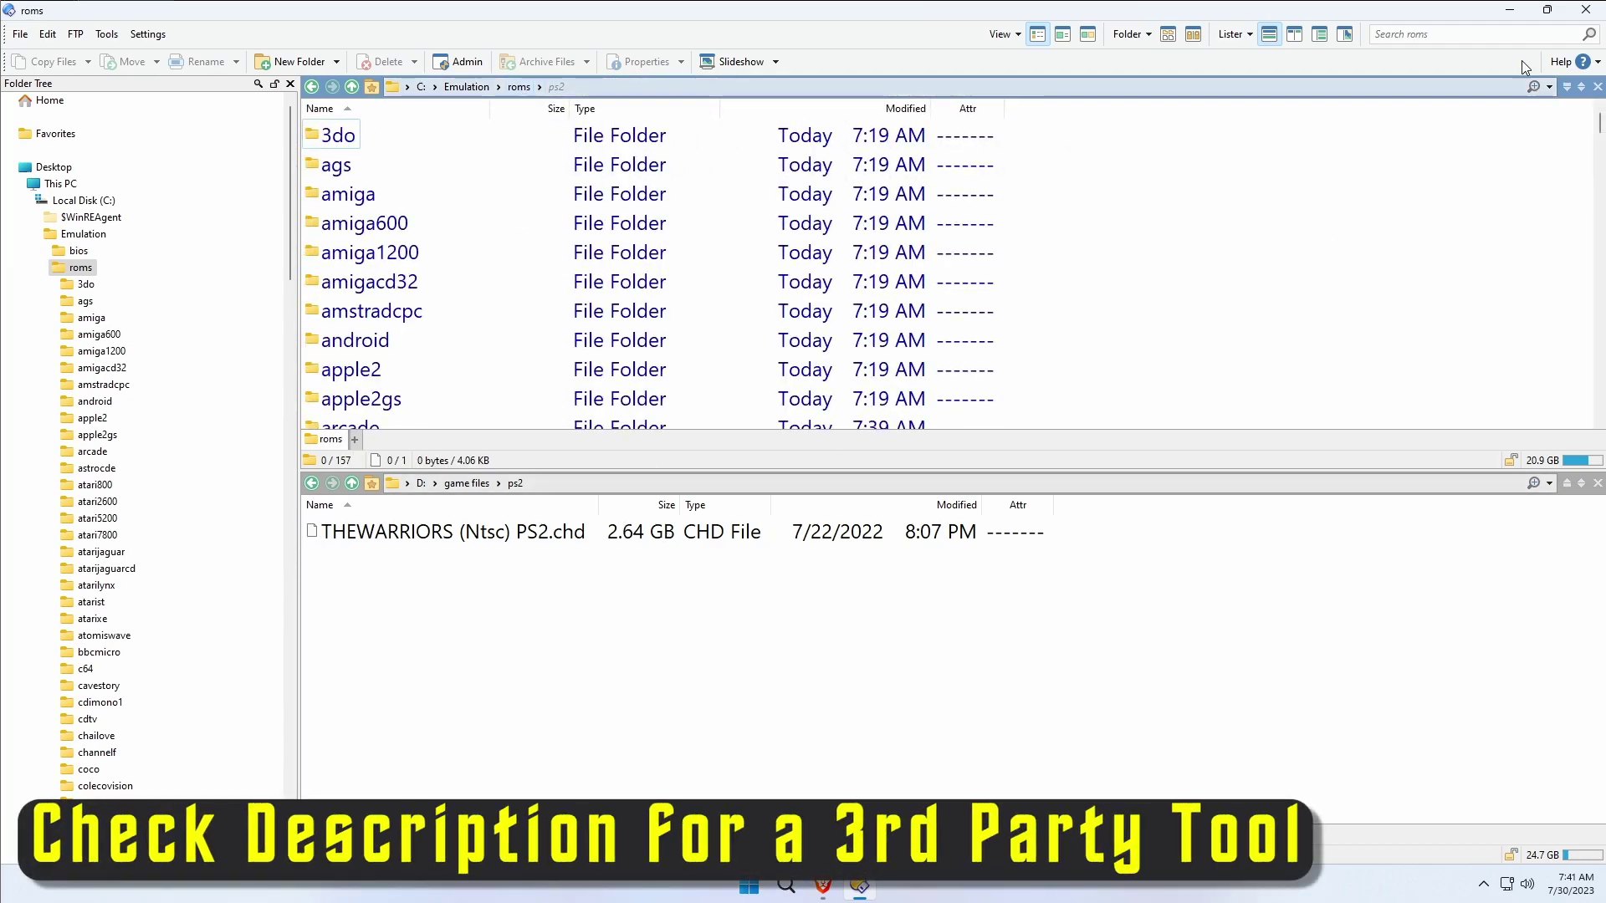
left_click(1583, 11)
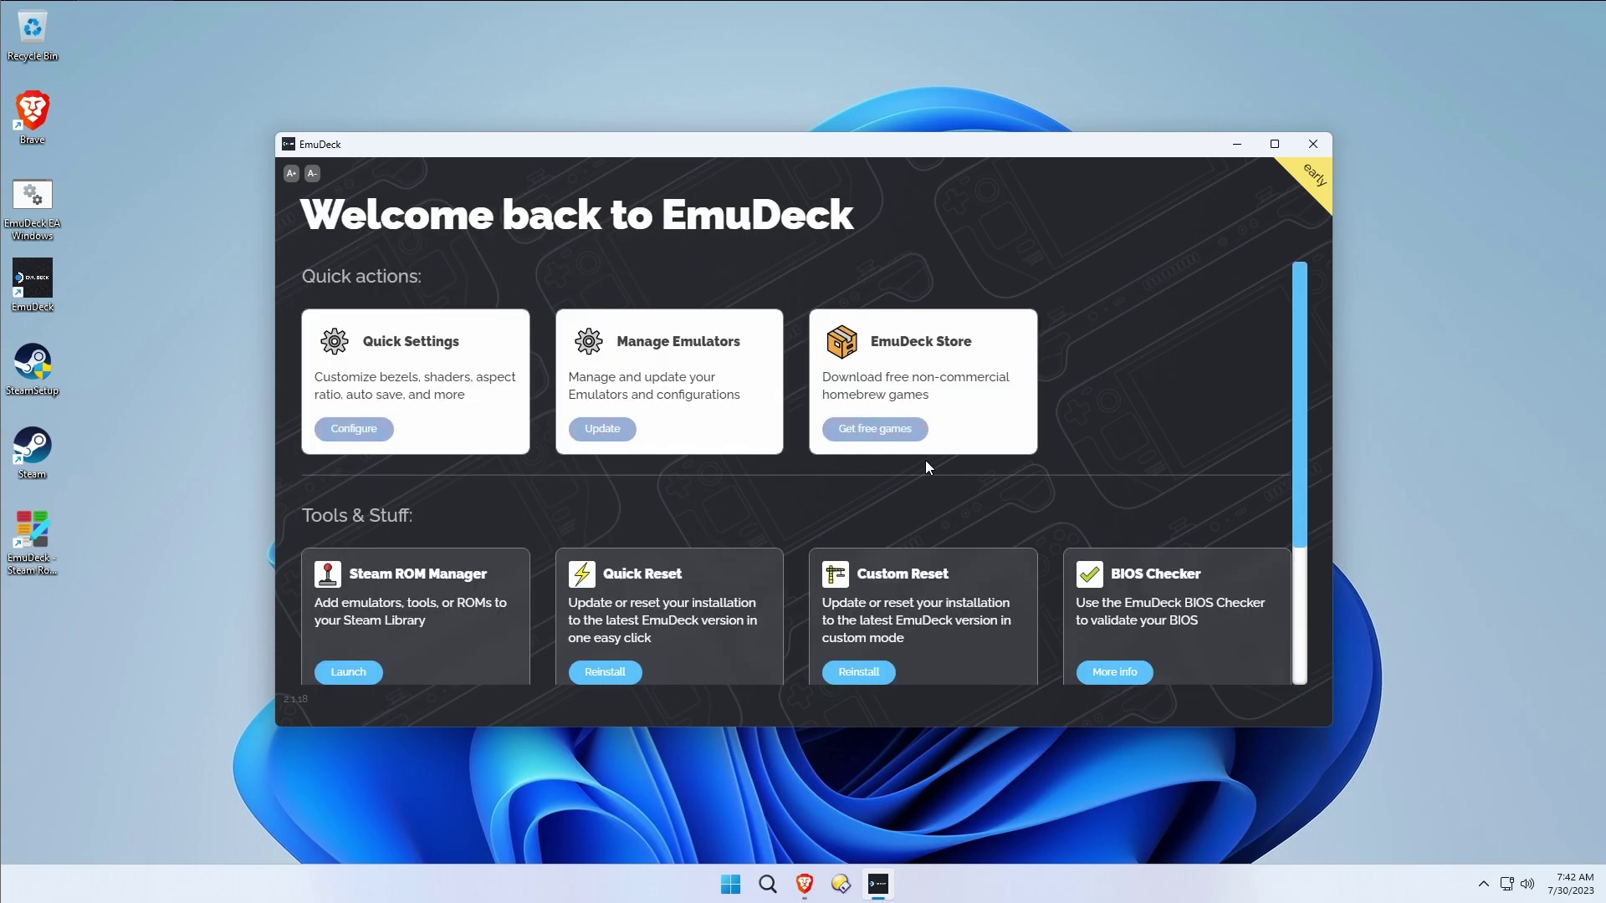
Check in EmuDeck's BIOS Checker which systems have valid BIOS files, and return to the main screen.
scroll(953, 577, "down", 2)
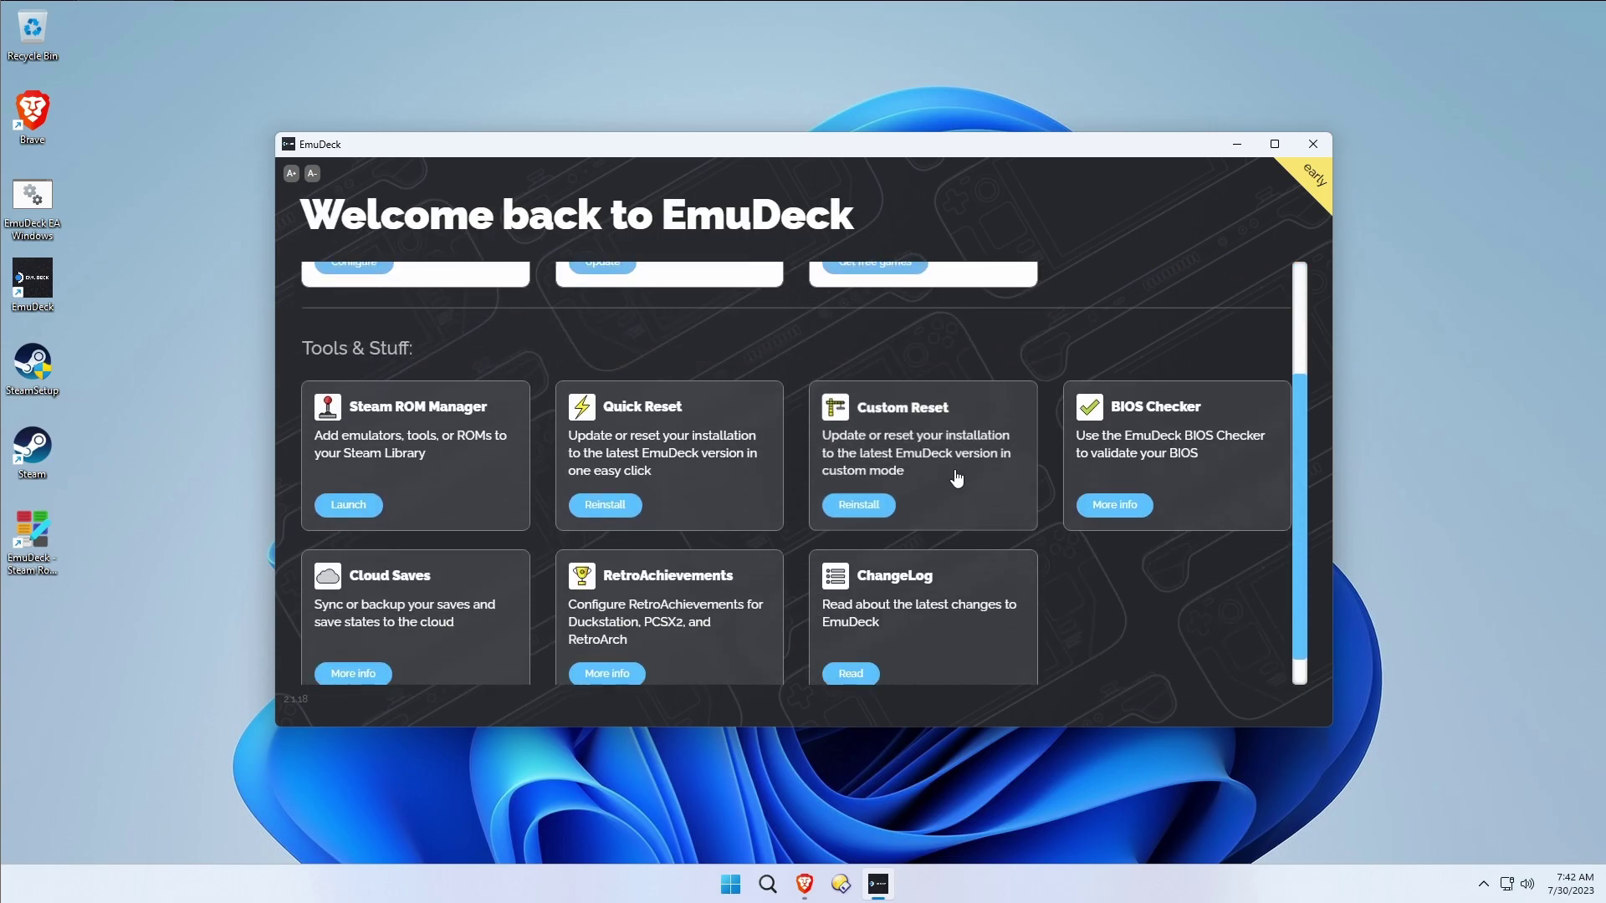
left_click(1219, 483)
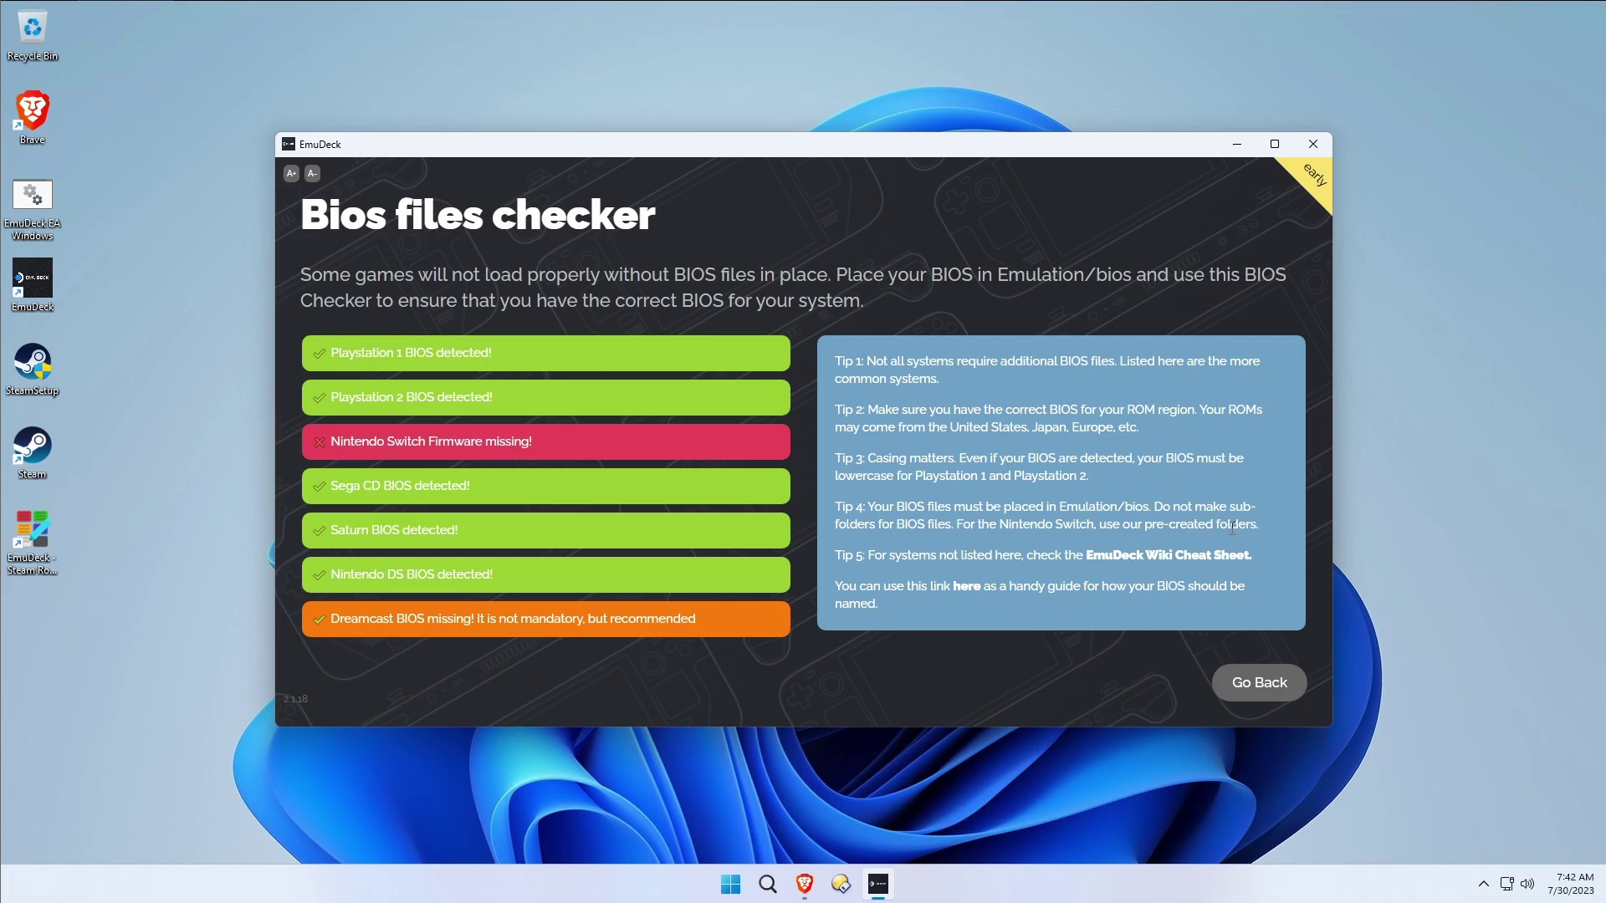
left_click(1265, 682)
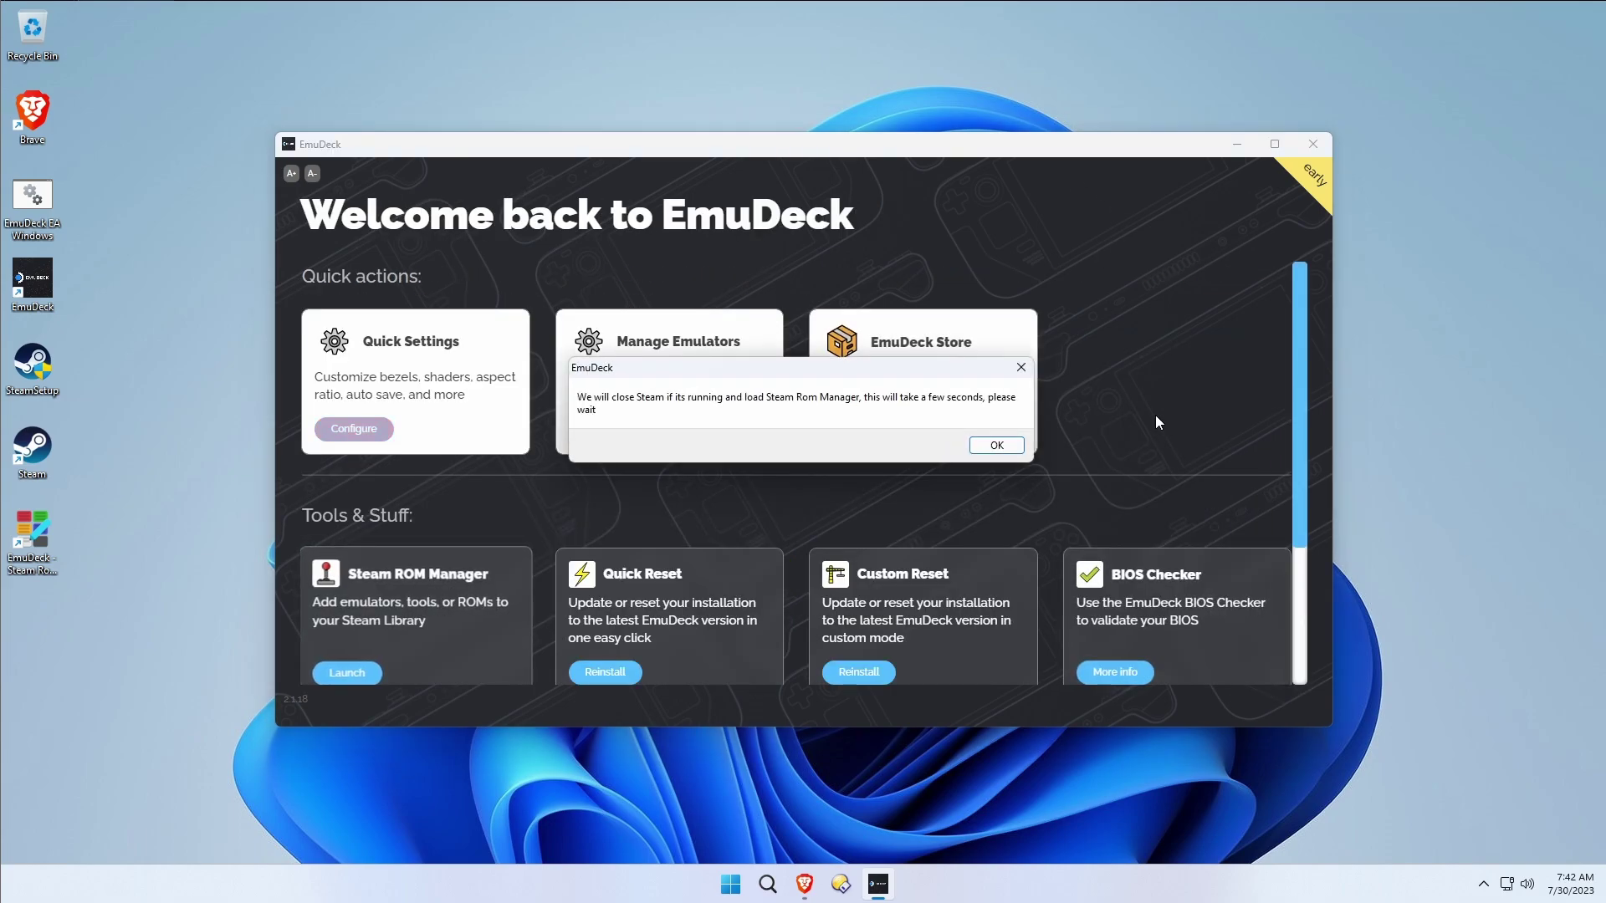
Launch Steam ROM Manager from EmuDeck, allowing it to close Steam if it is running.
left_click(997, 447)
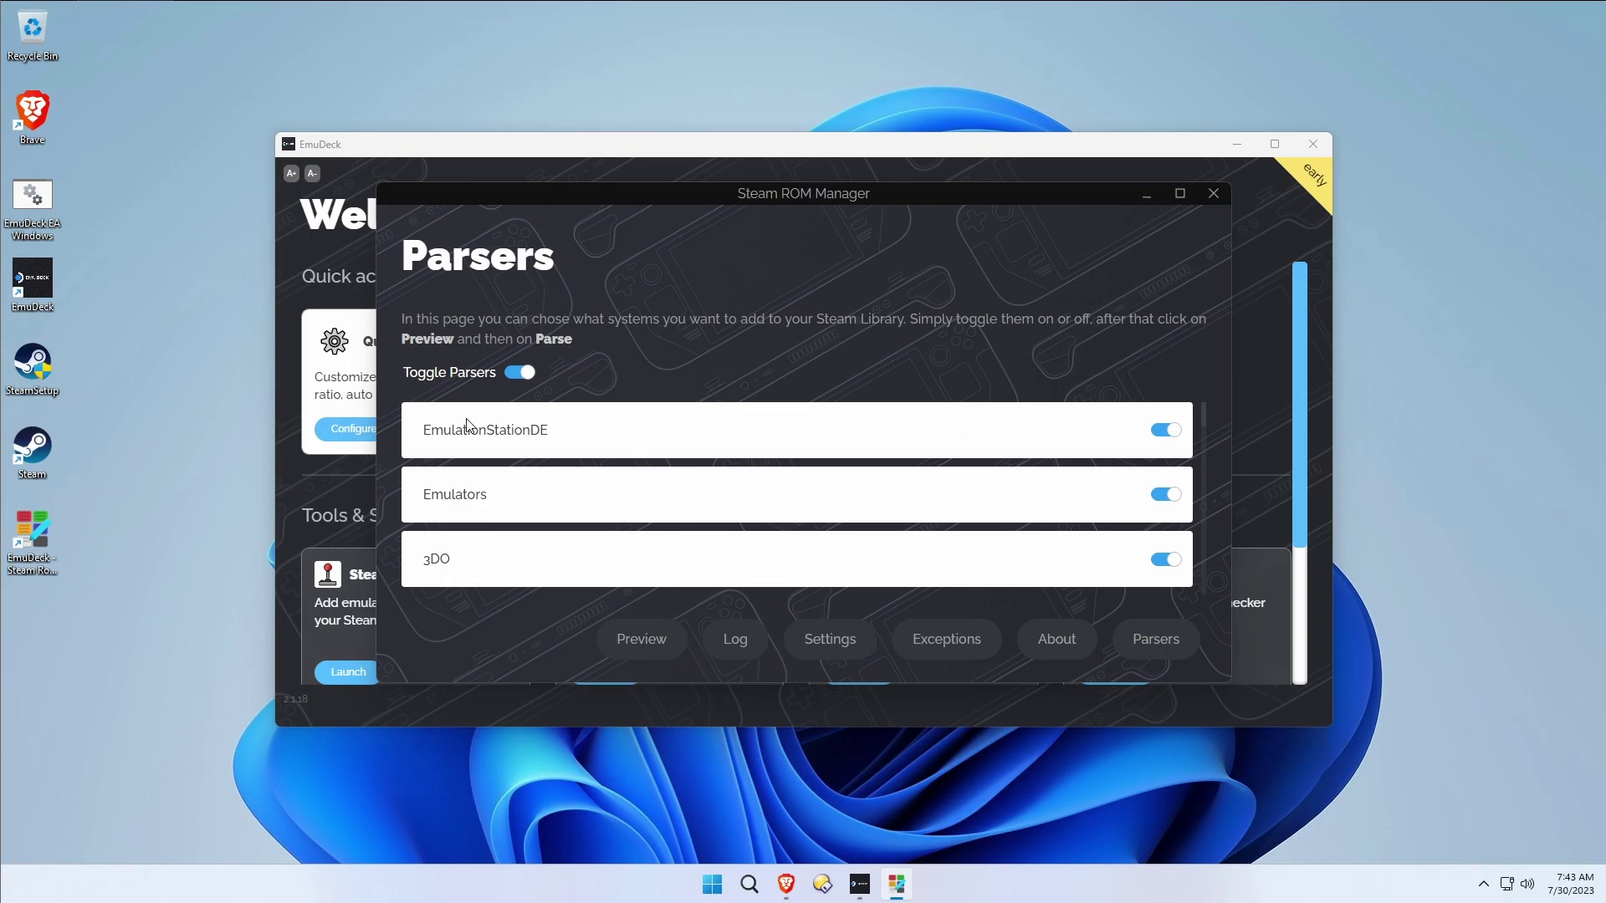
Disable all parsers except EmulationStationDE, and switch every parser back on.
left_click(515, 380)
left_click(1171, 432)
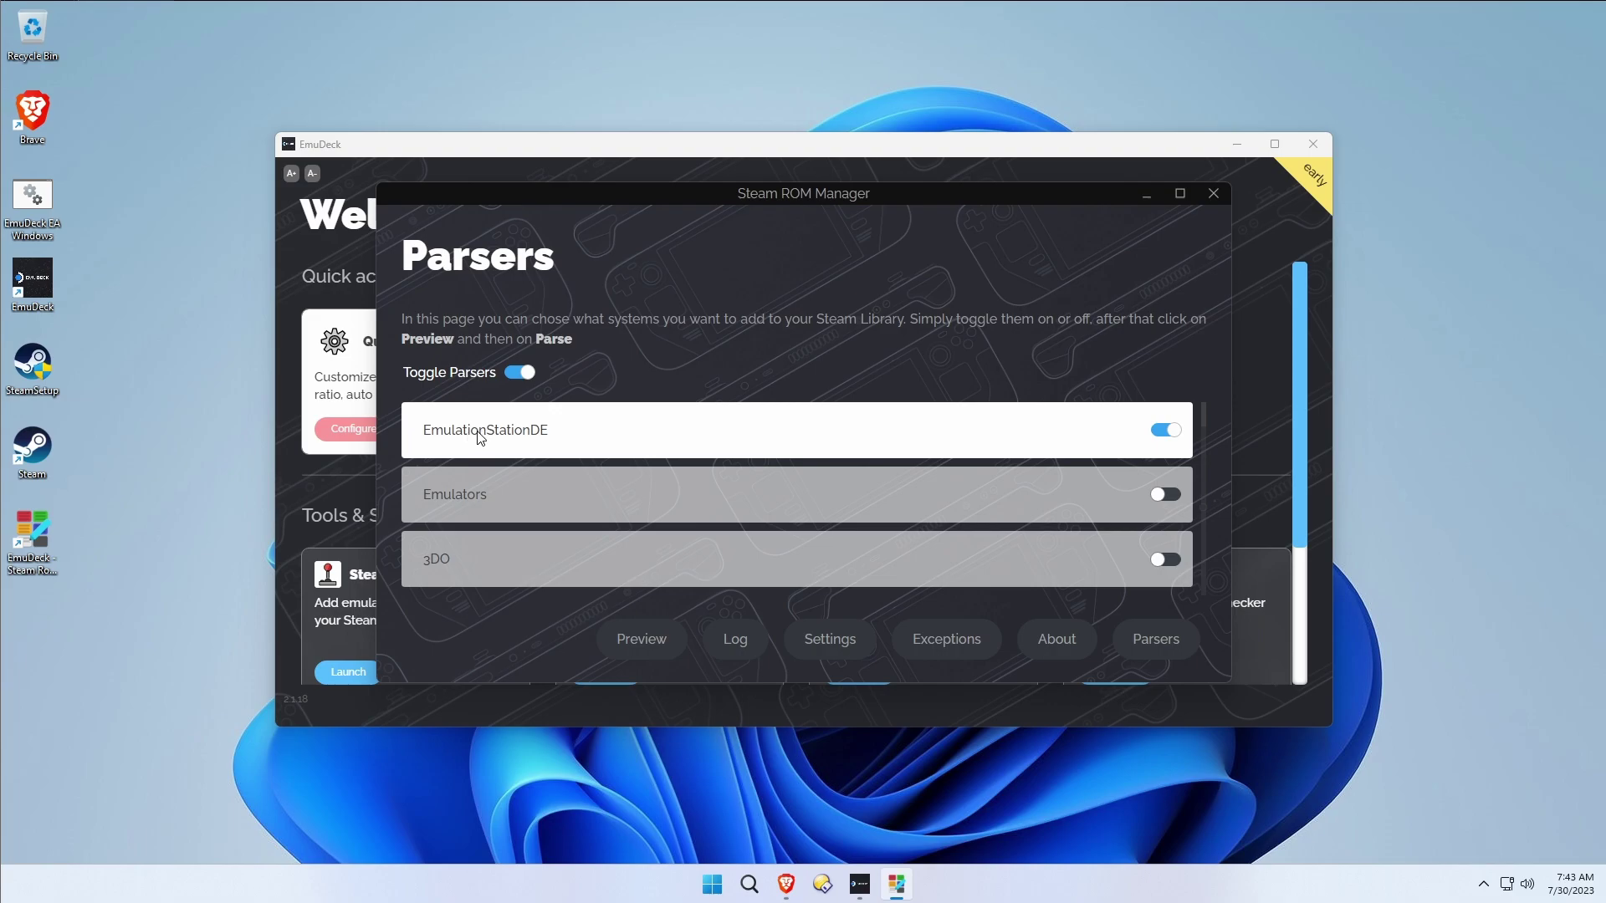
left_click(514, 374)
left_click(515, 375)
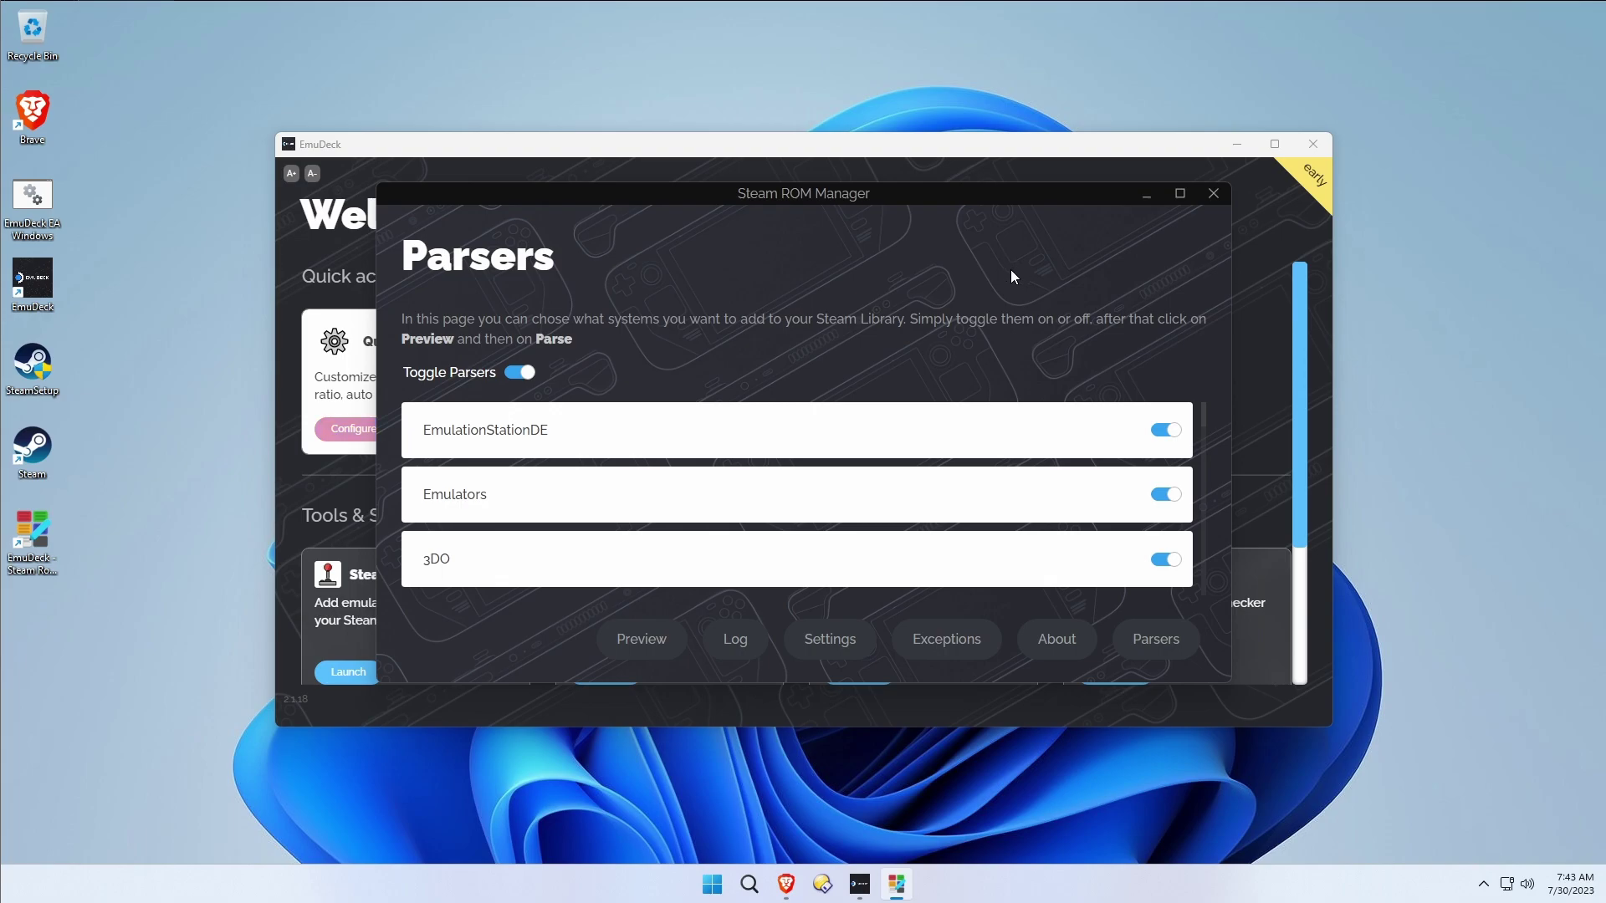
Parse the games of all enabled parsers into the preview and maximize the Steam ROM Manager window.
left_click(638, 644)
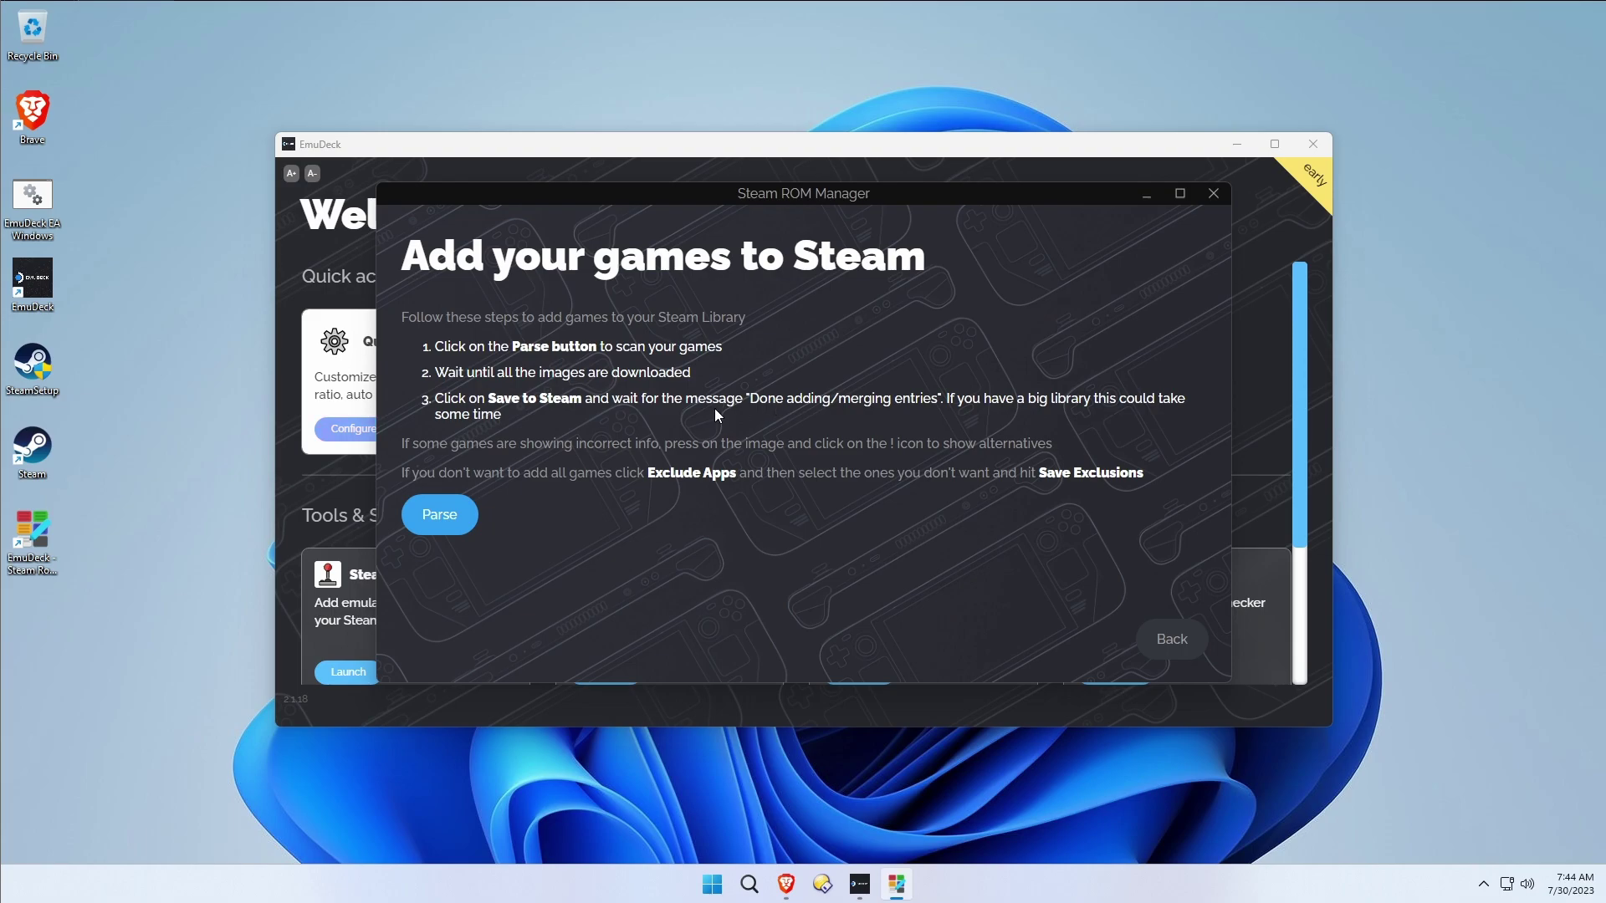
left_click(442, 516)
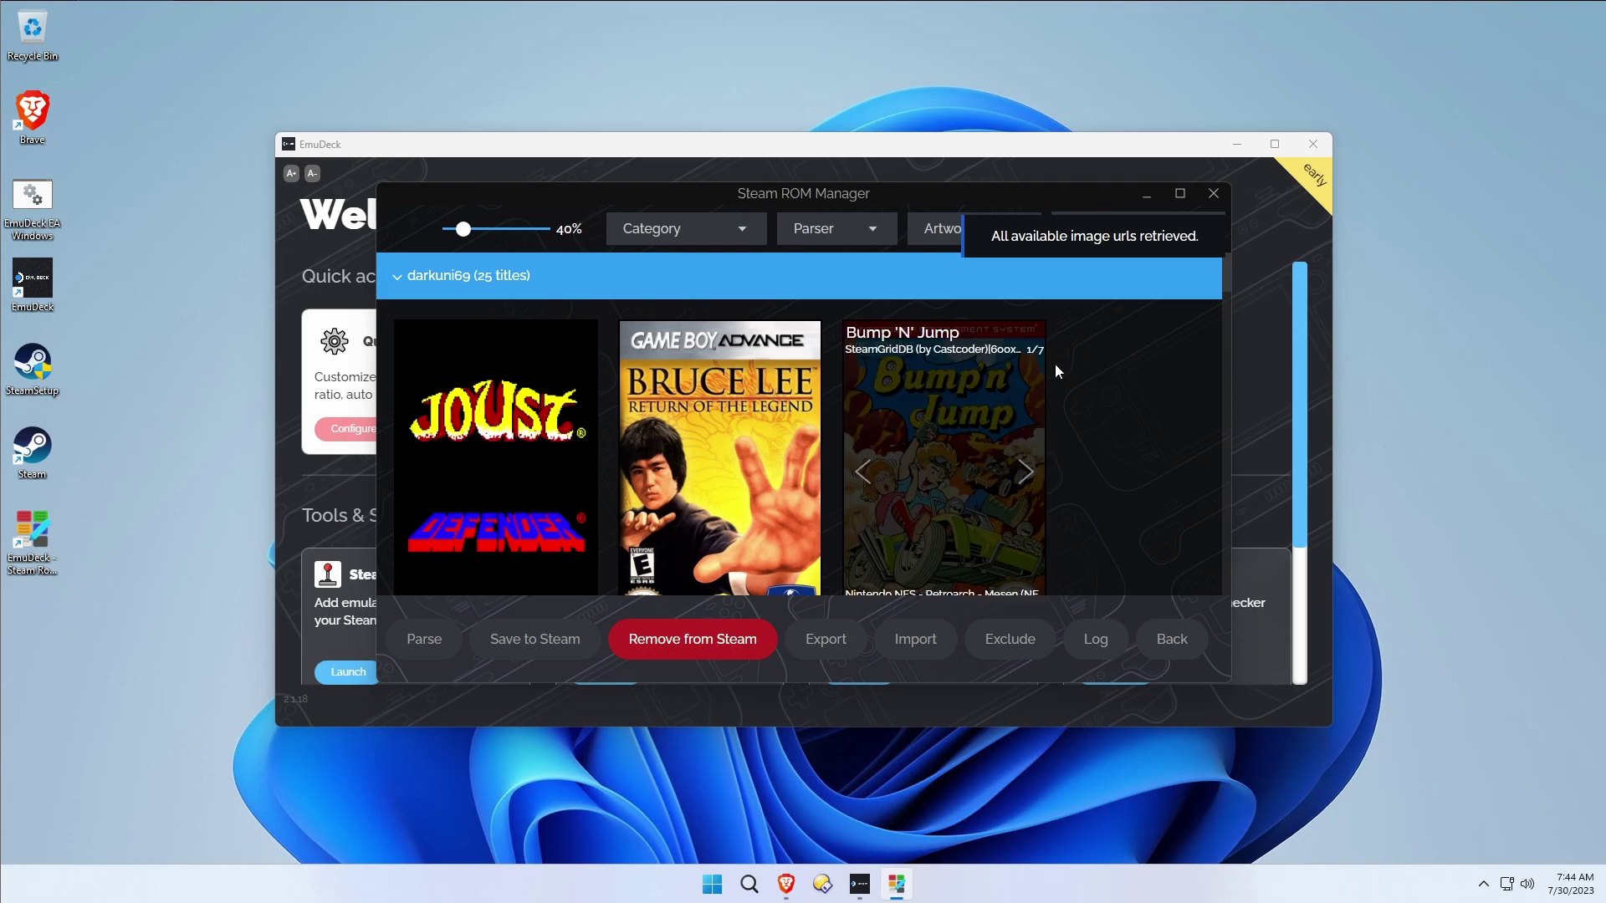
left_click(1181, 194)
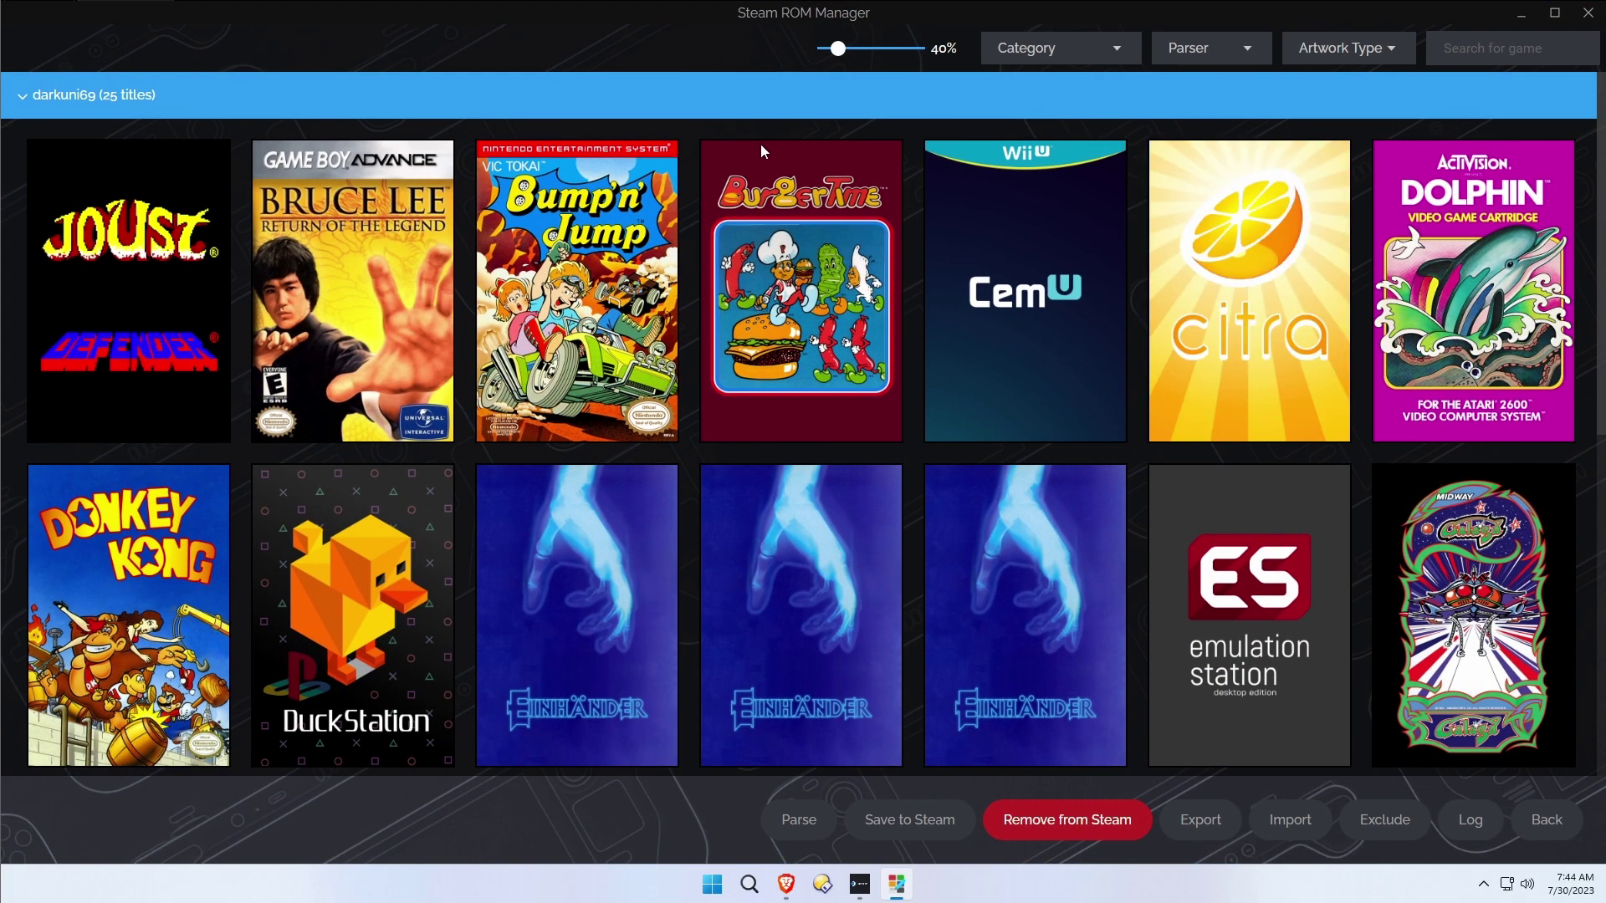
Examine the parsed titles' artwork and assigned emulators, including the repeated Einhänder entries.
mouse_move(761, 152)
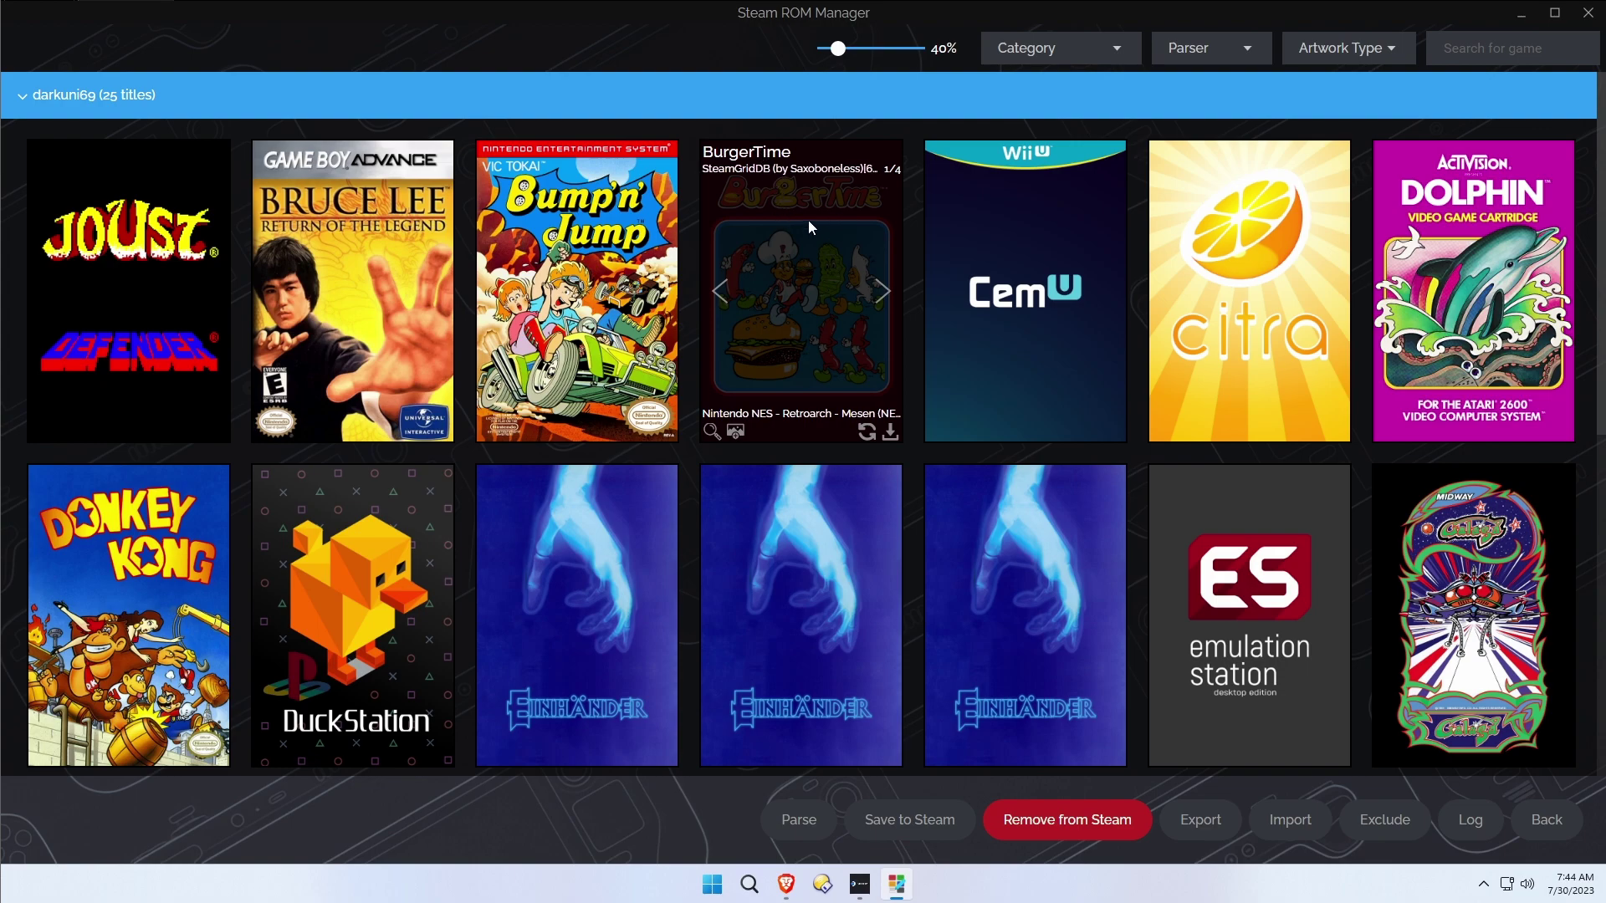
mouse_move(173, 320)
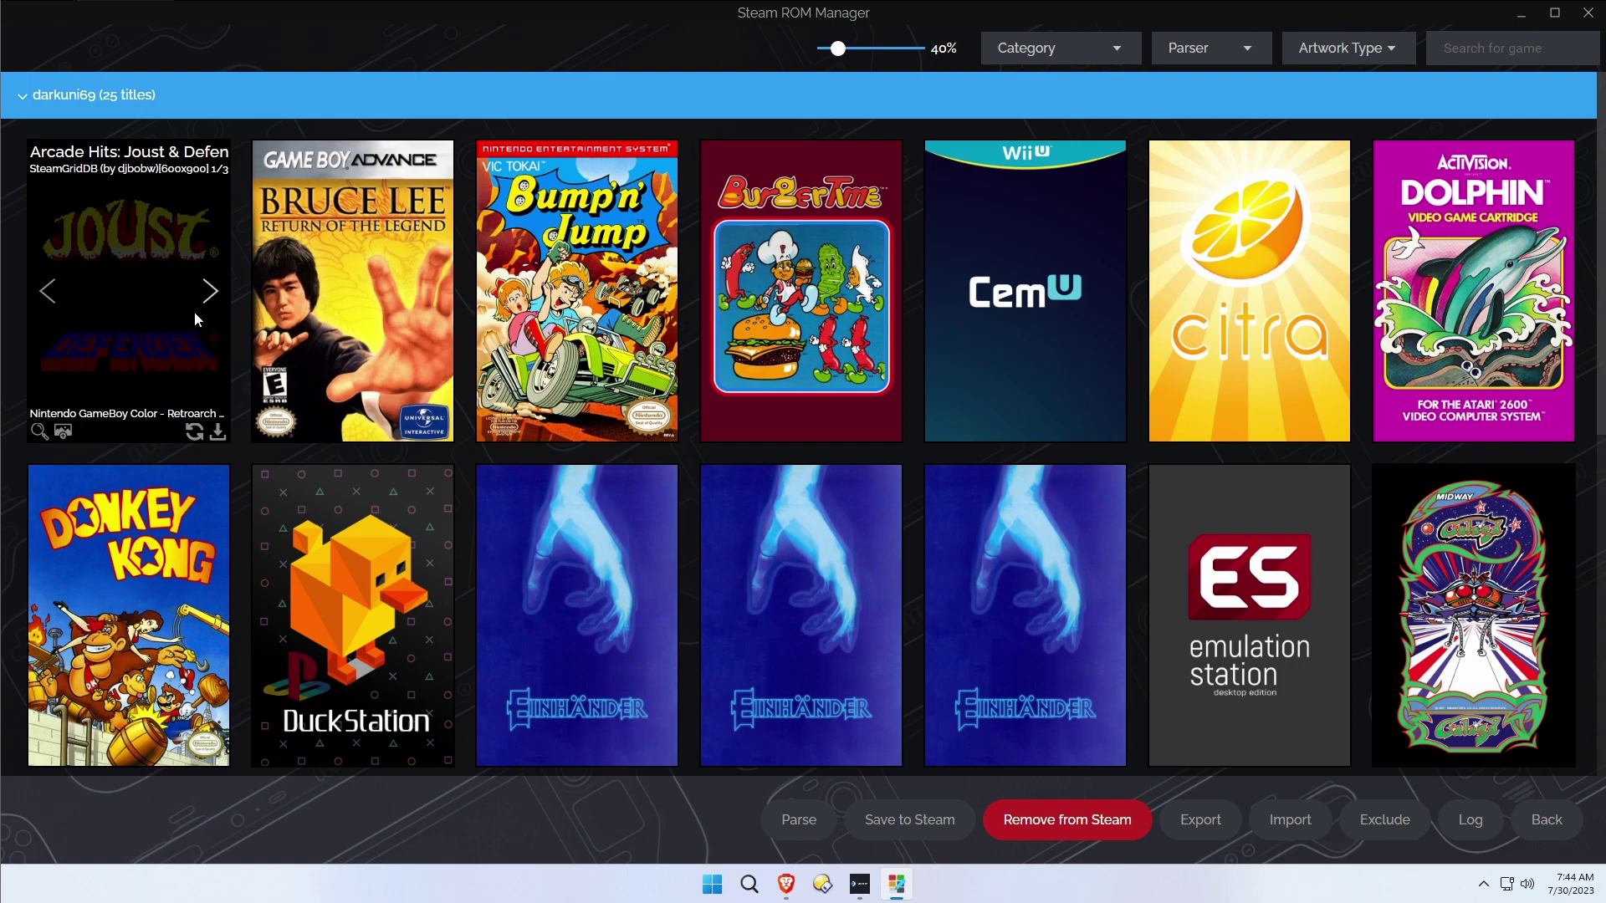
mouse_move(336, 426)
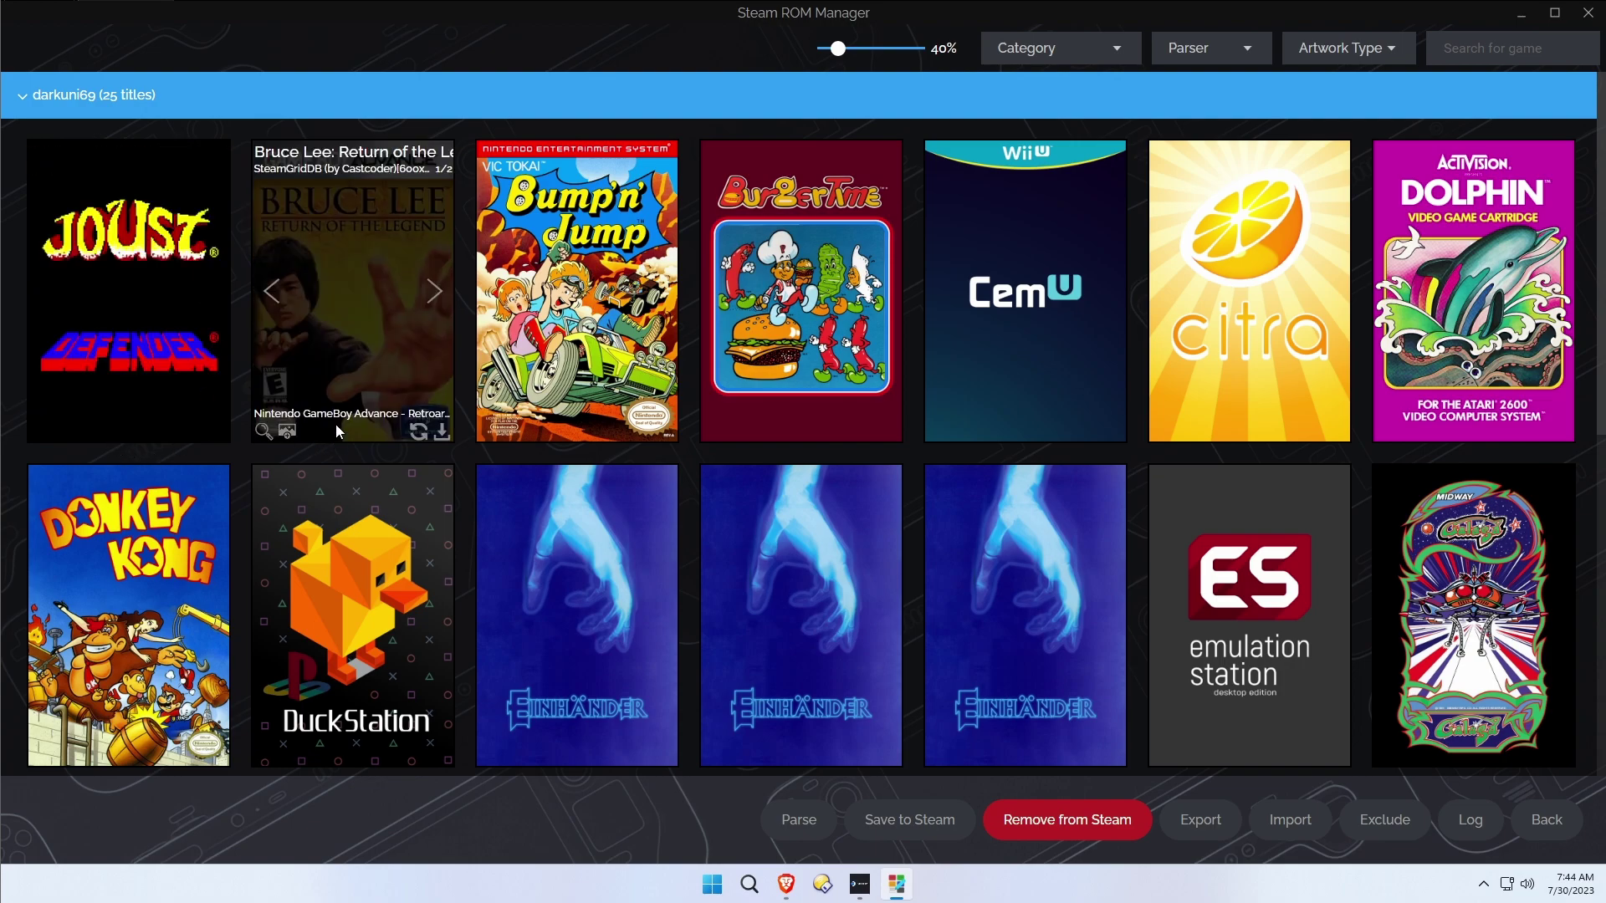
mouse_move(560, 420)
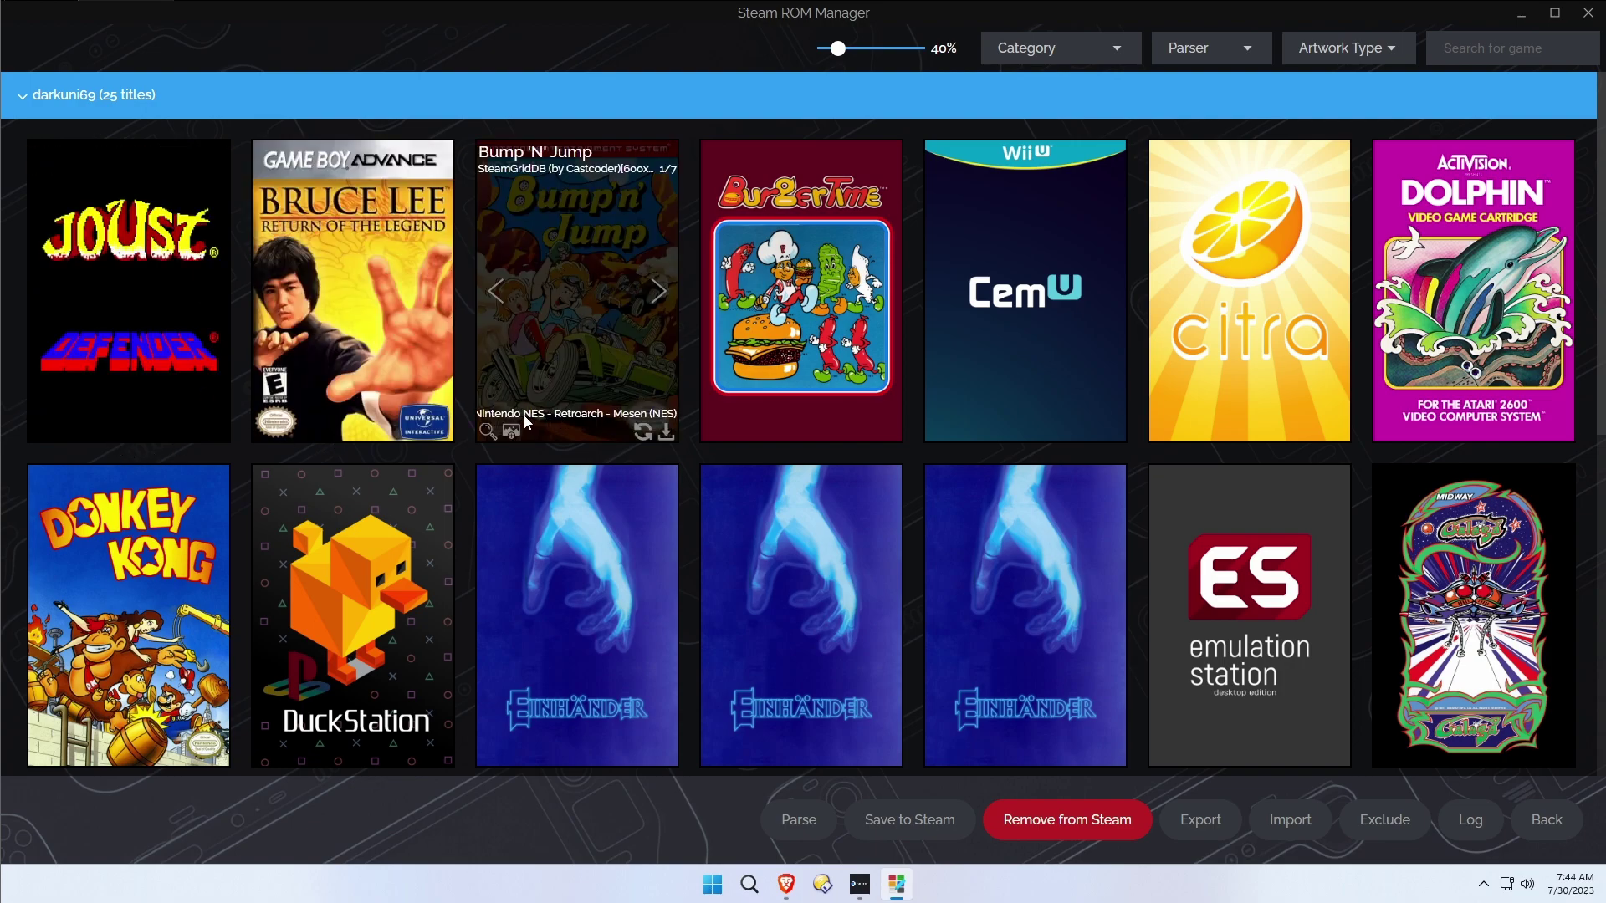
mouse_move(1036, 418)
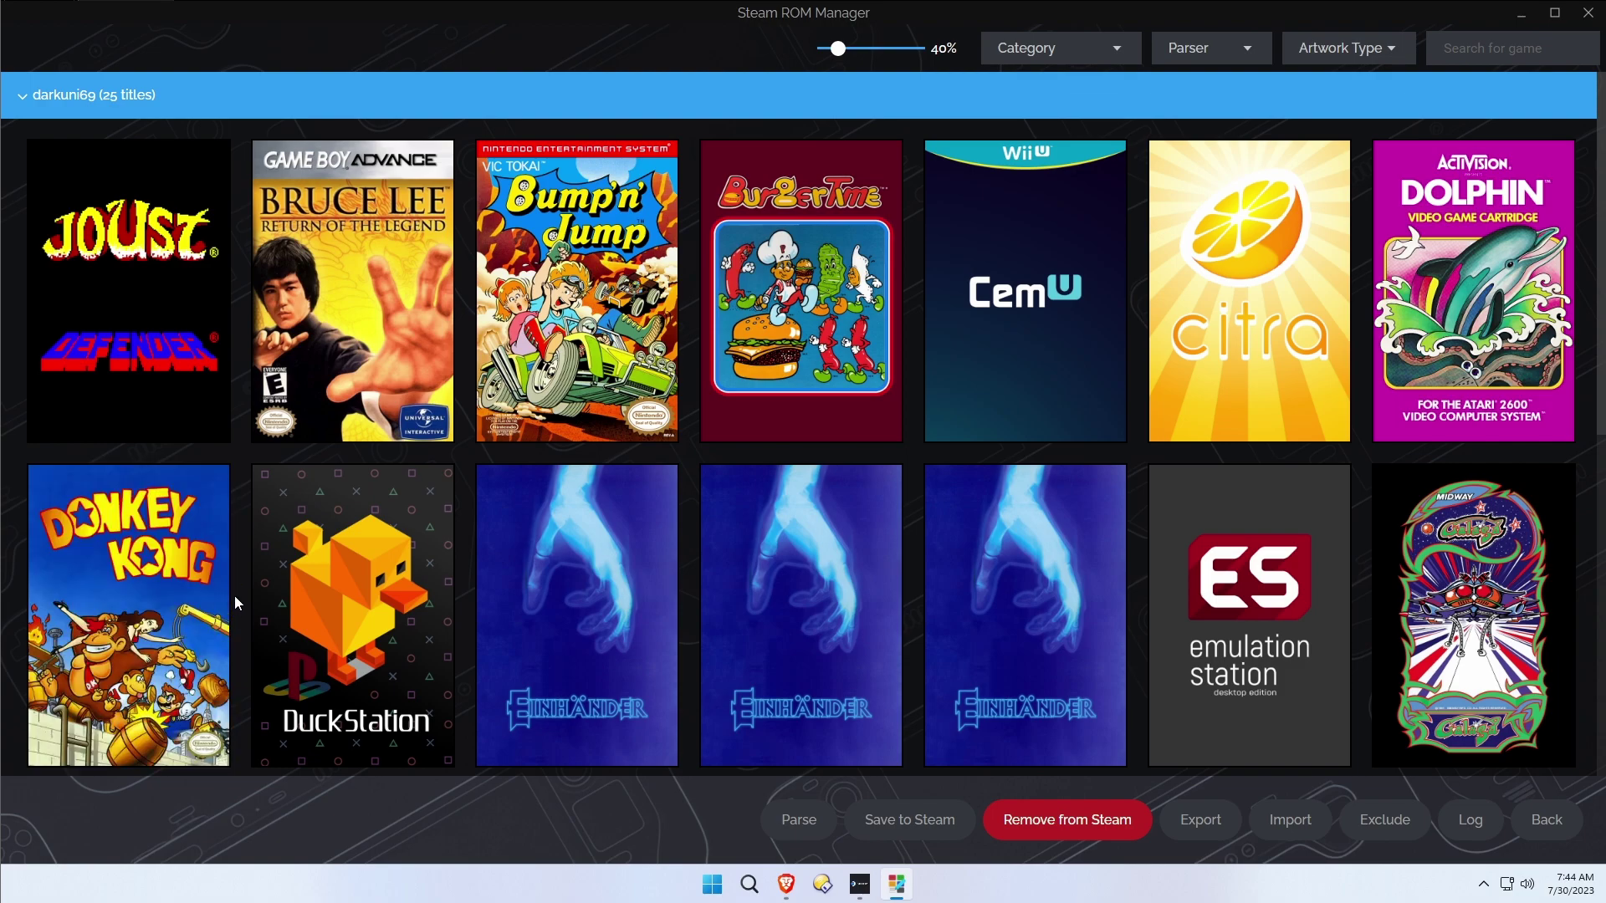
mouse_move(946, 664)
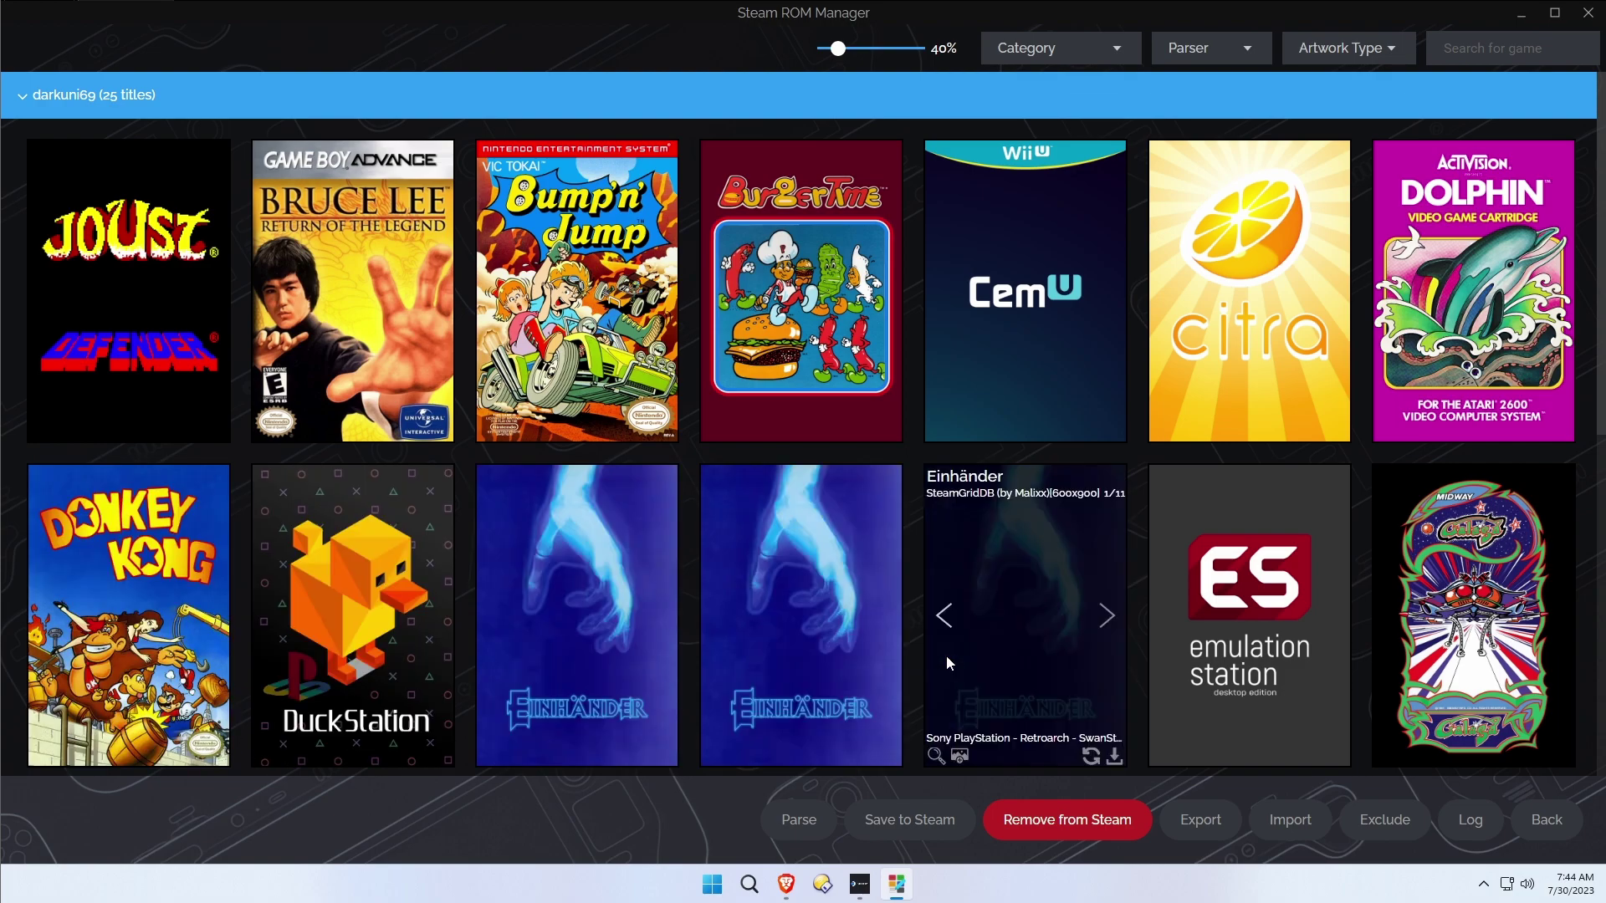
scroll(1201, 577, "down", 3)
mouse_move(565, 500)
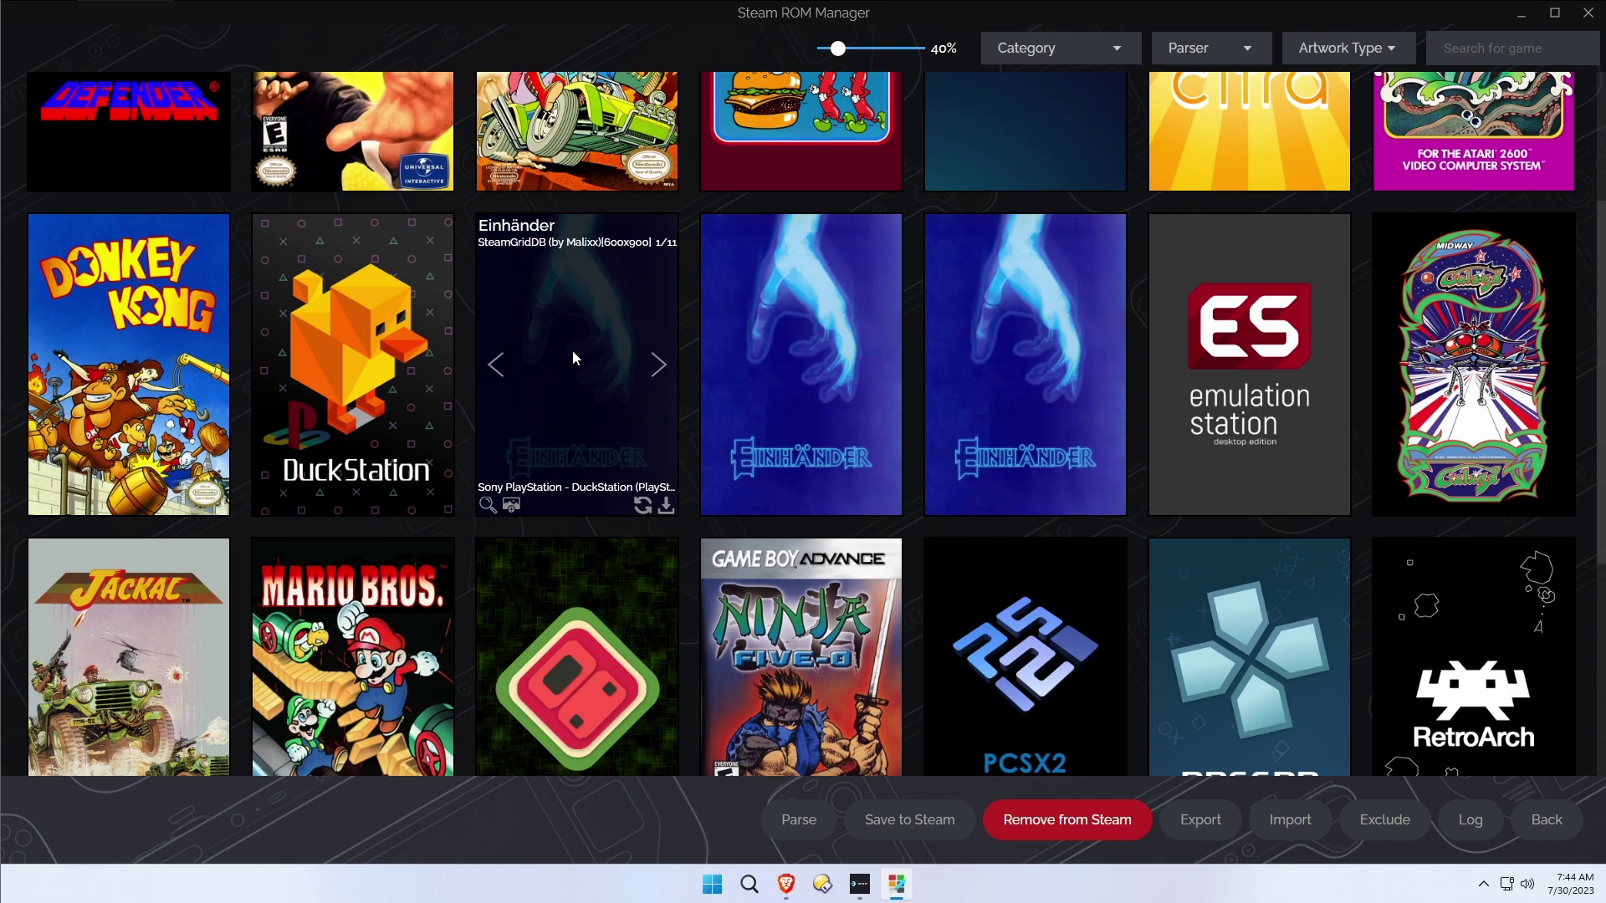
mouse_move(779, 493)
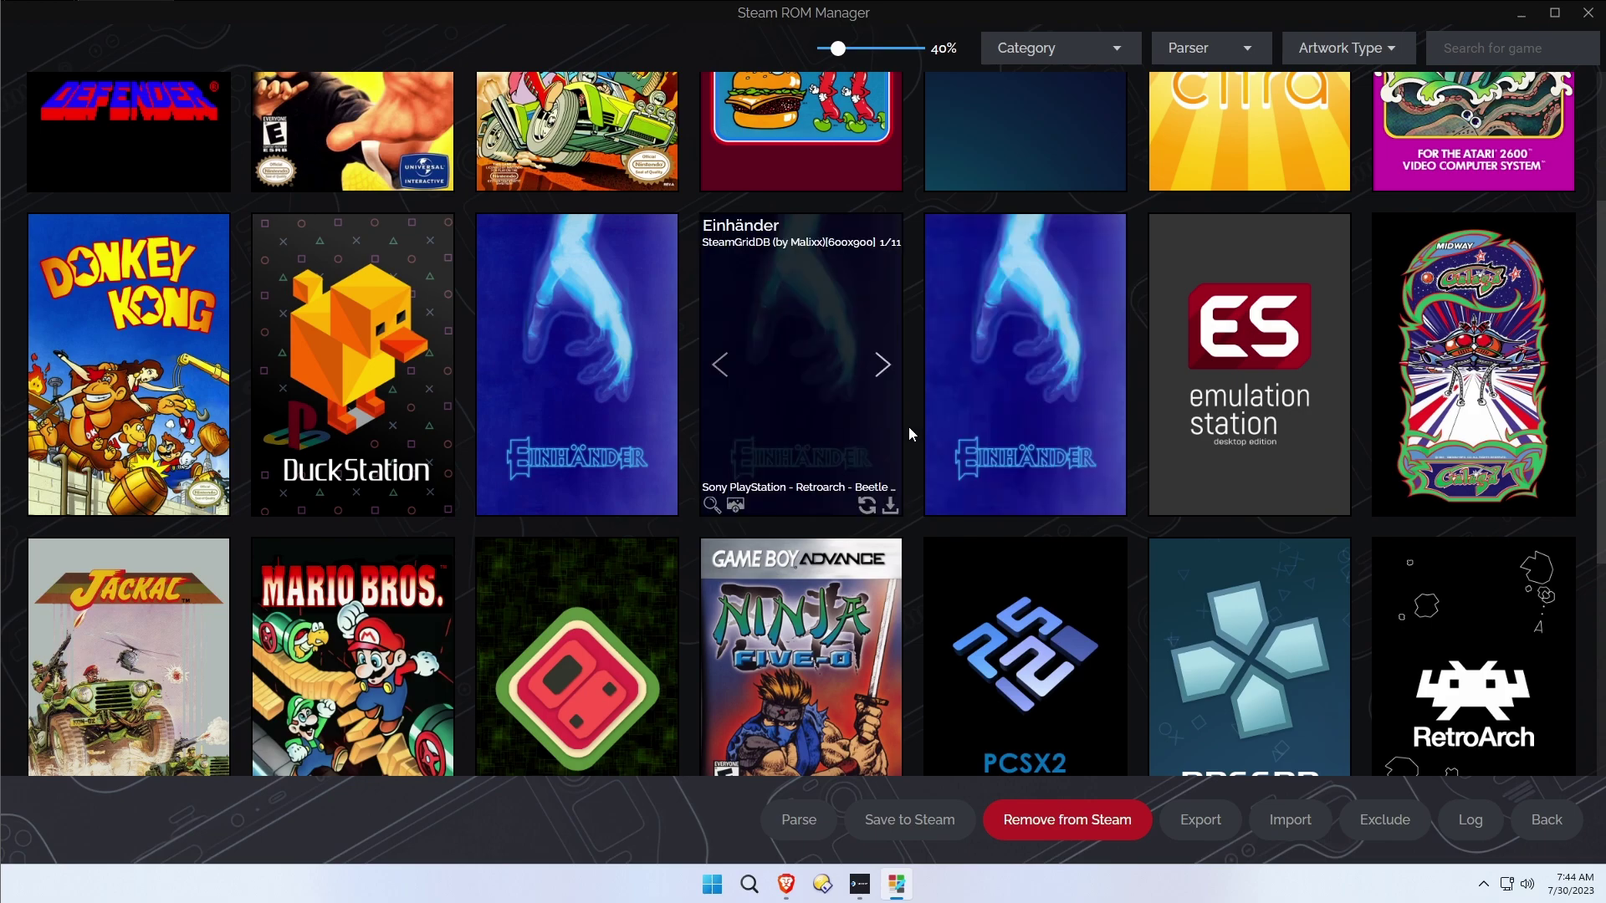
Compare the emulators assigned to the repeated Einhänder entries and review the rest of the parsed titles.
mouse_move(1015, 423)
mouse_move(847, 424)
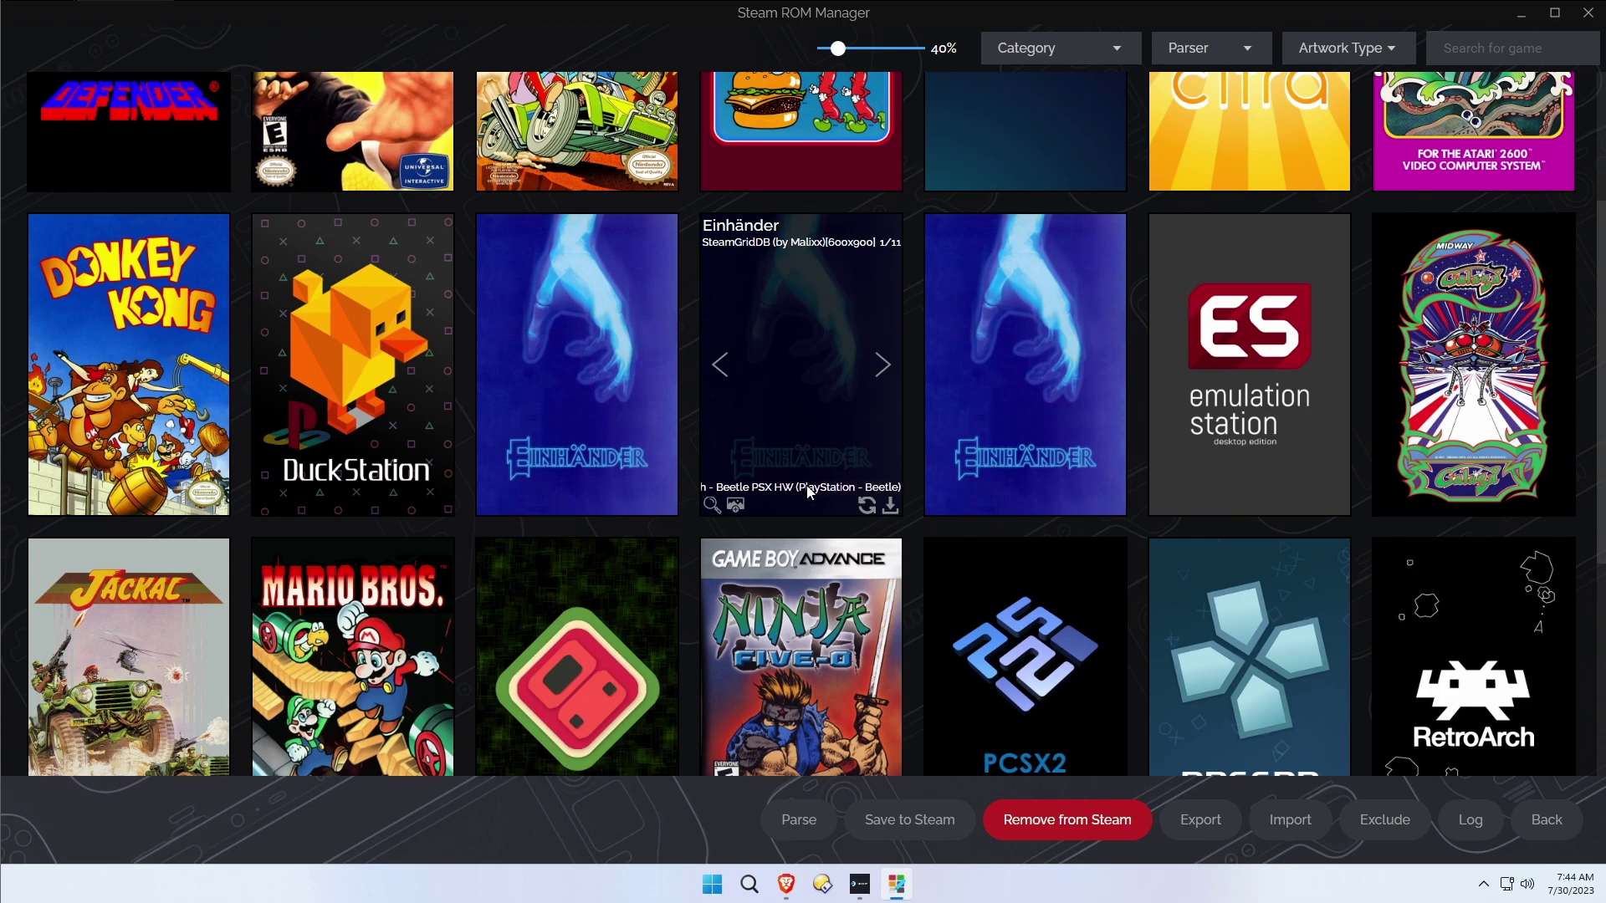
mouse_move(1010, 463)
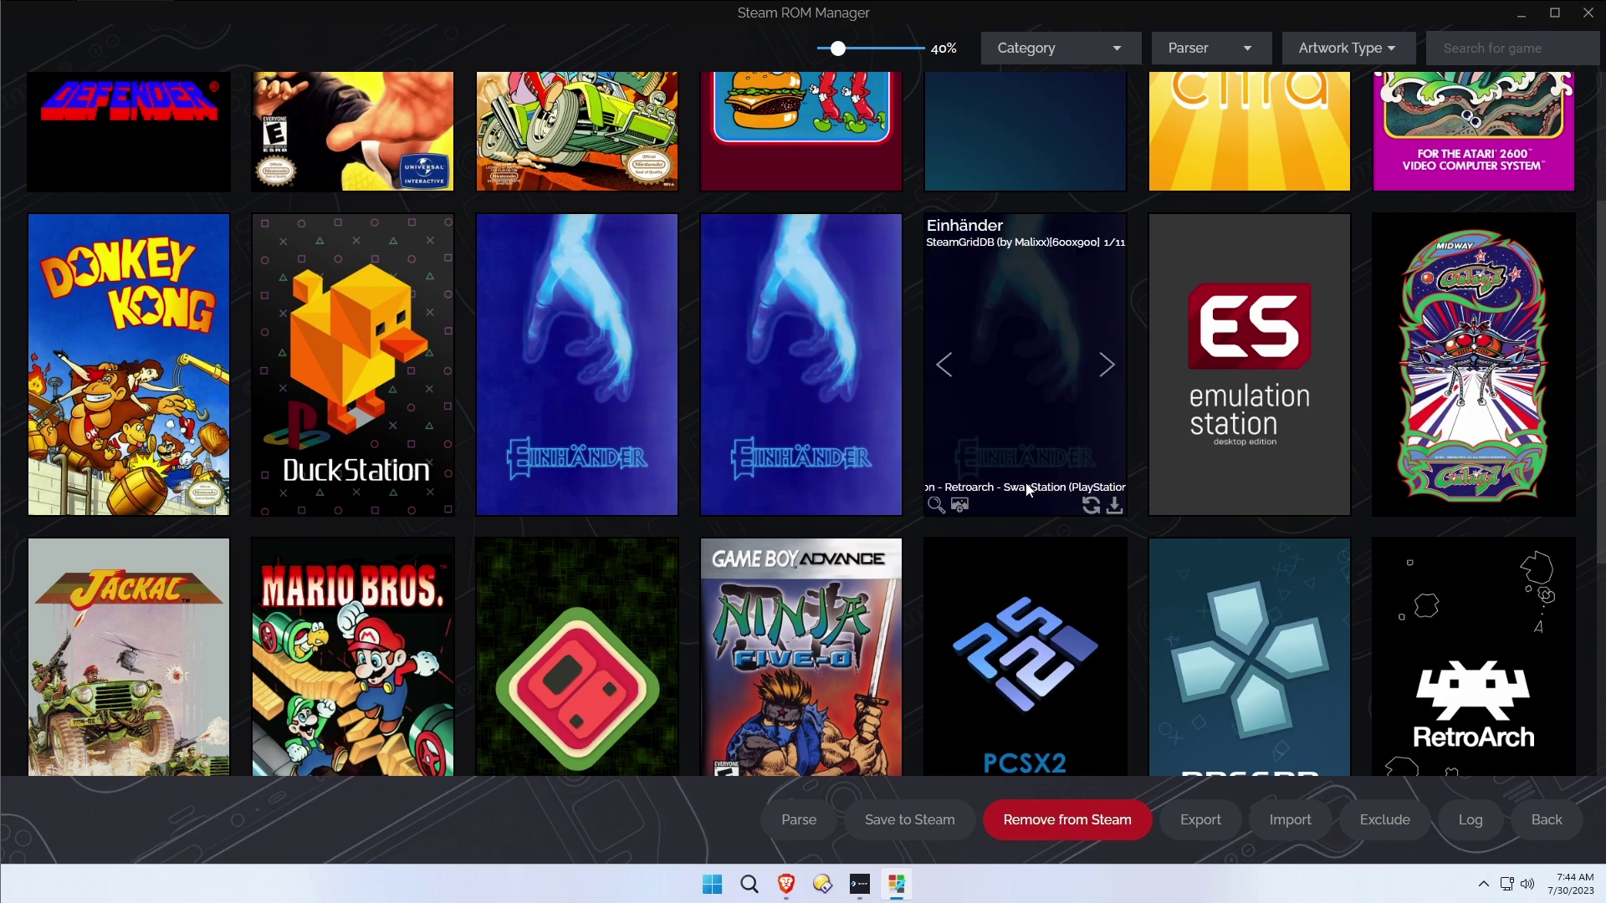
mouse_move(841, 318)
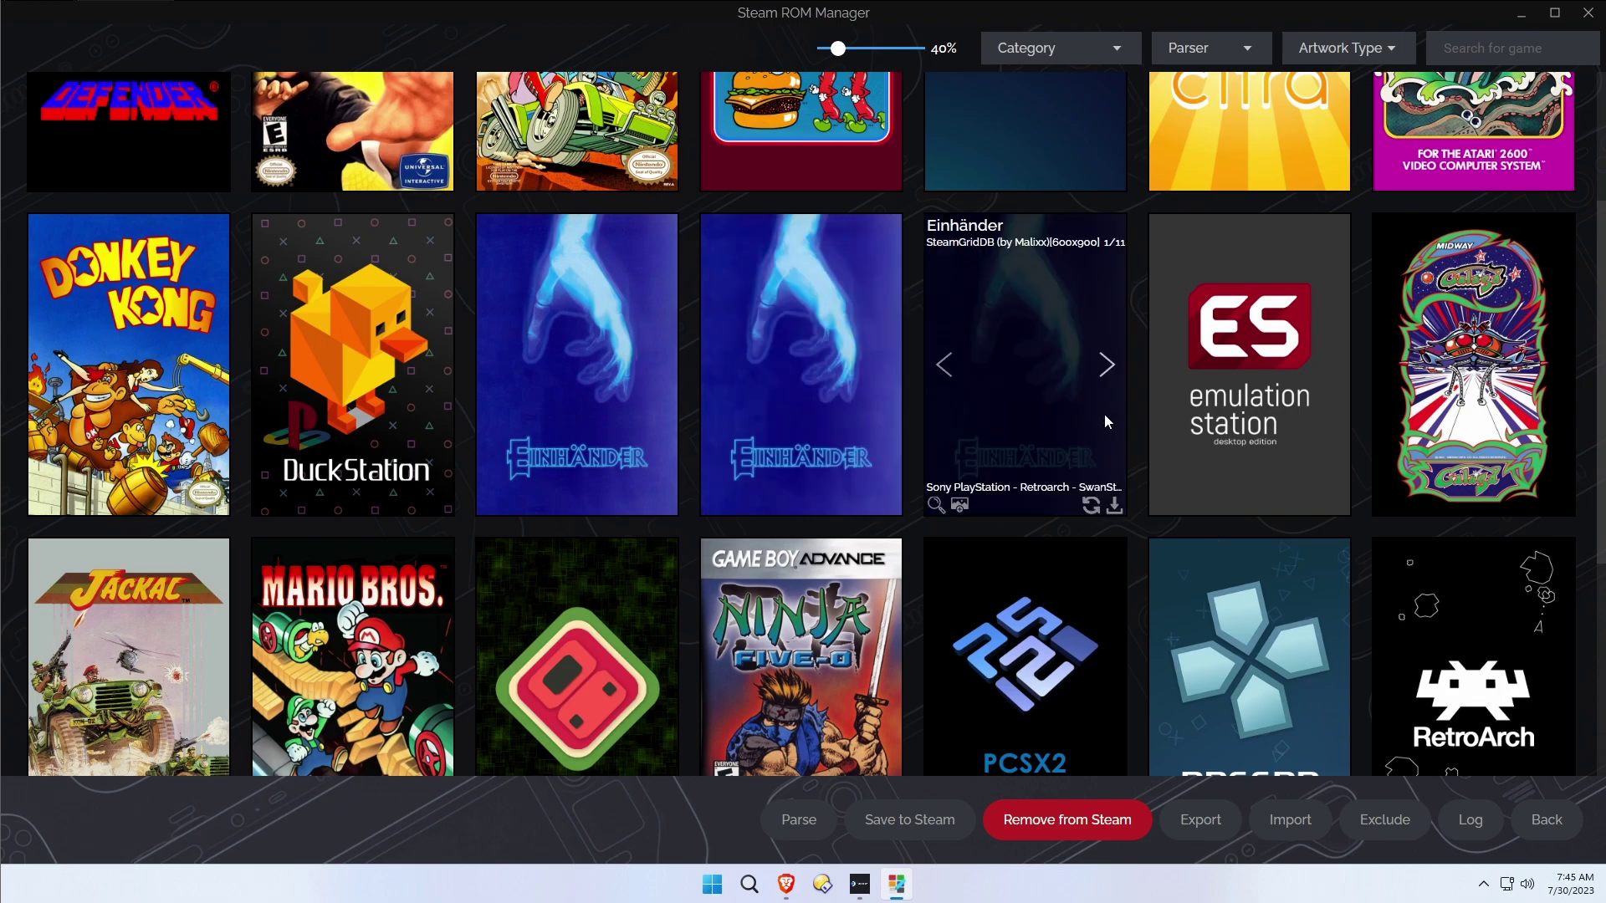
mouse_move(958, 309)
mouse_move(768, 365)
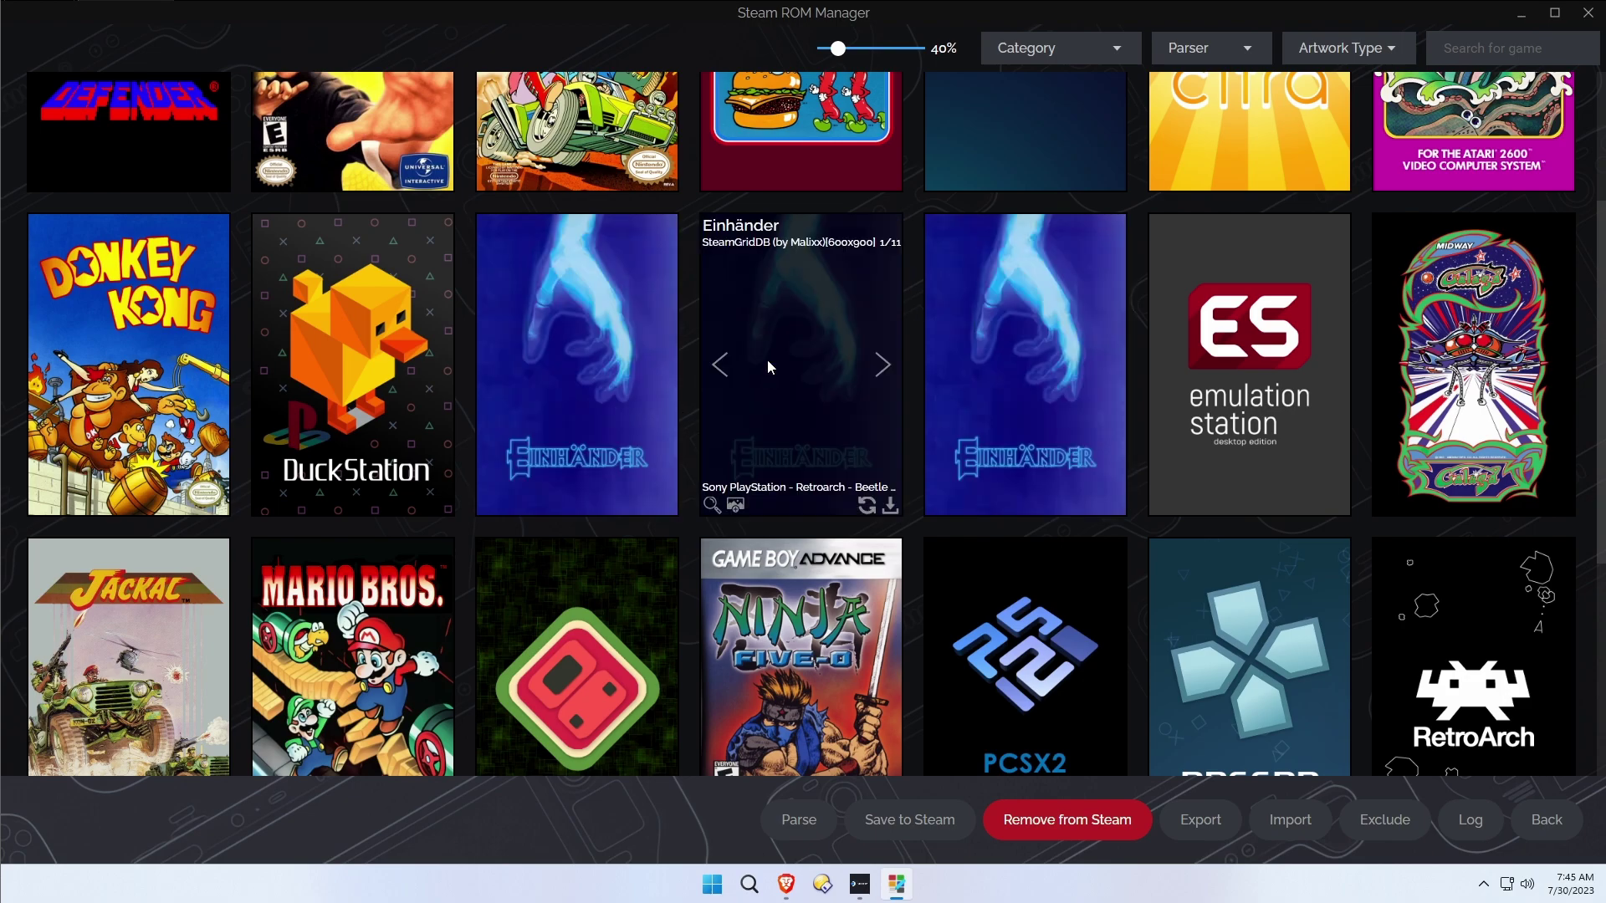
scroll(766, 359, "down", 5)
mouse_move(482, 495)
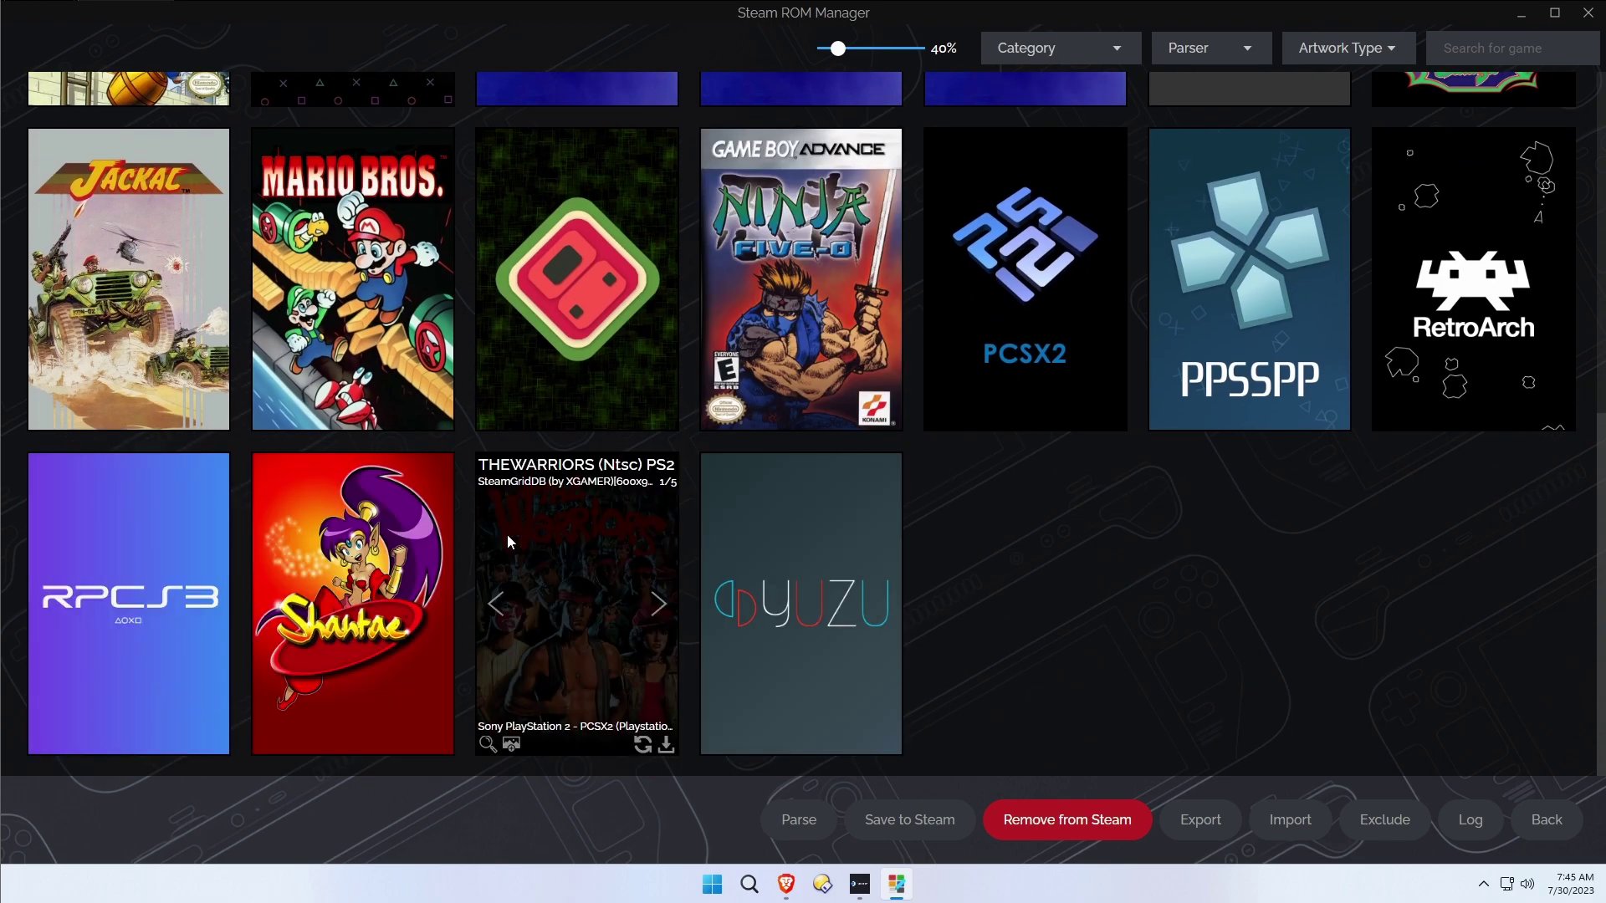
scroll(502, 502, "up", 10)
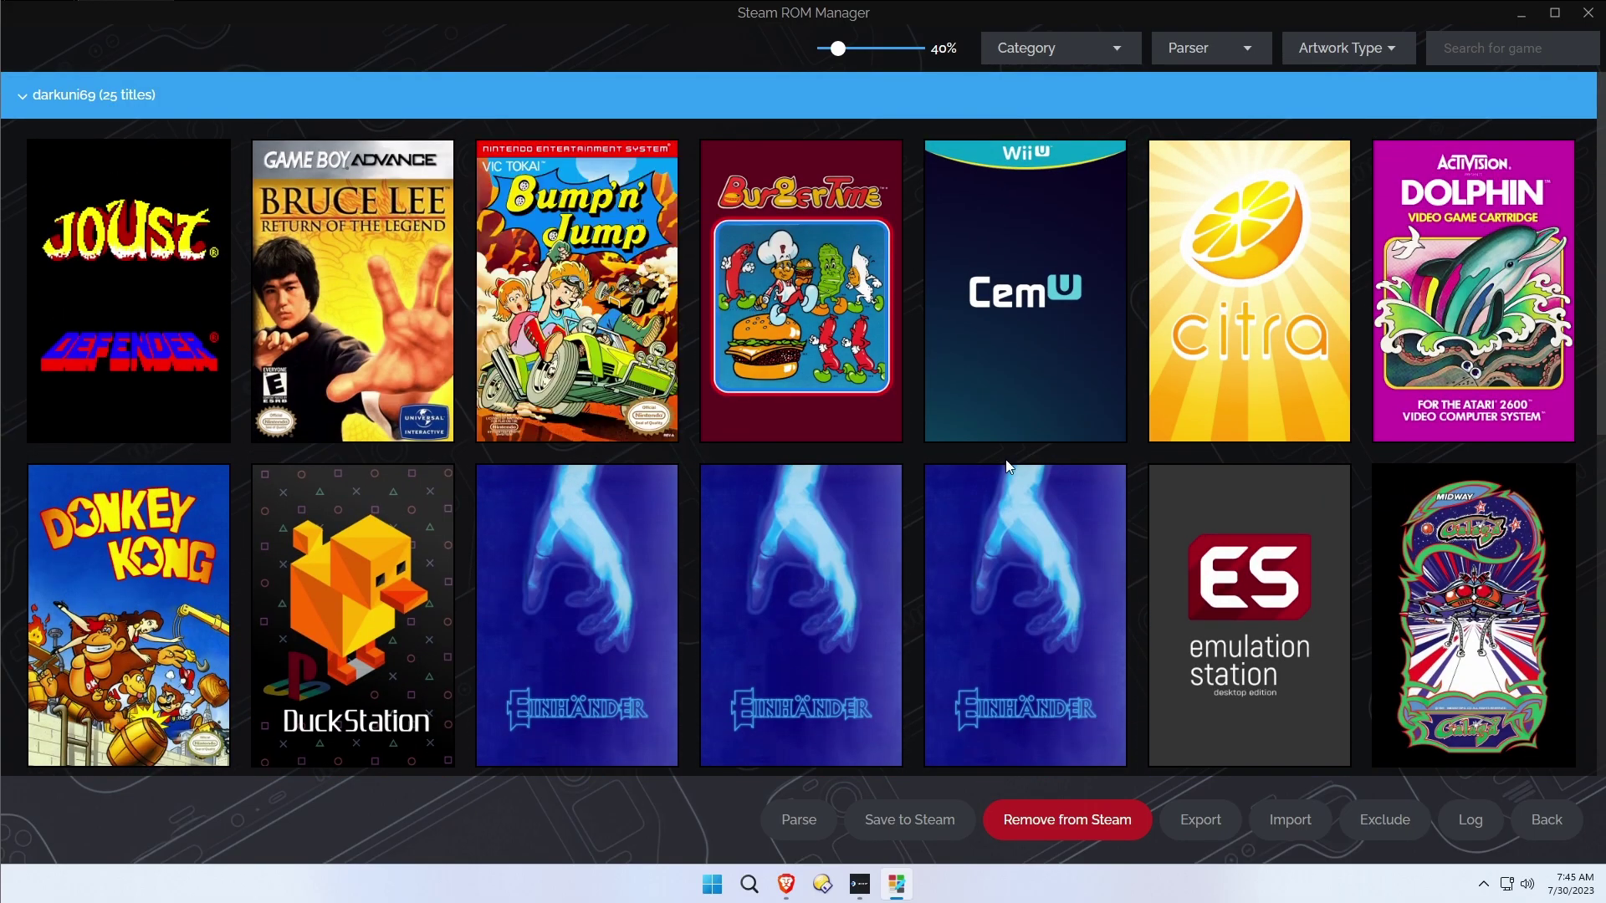
scroll(1181, 353, "down", 5)
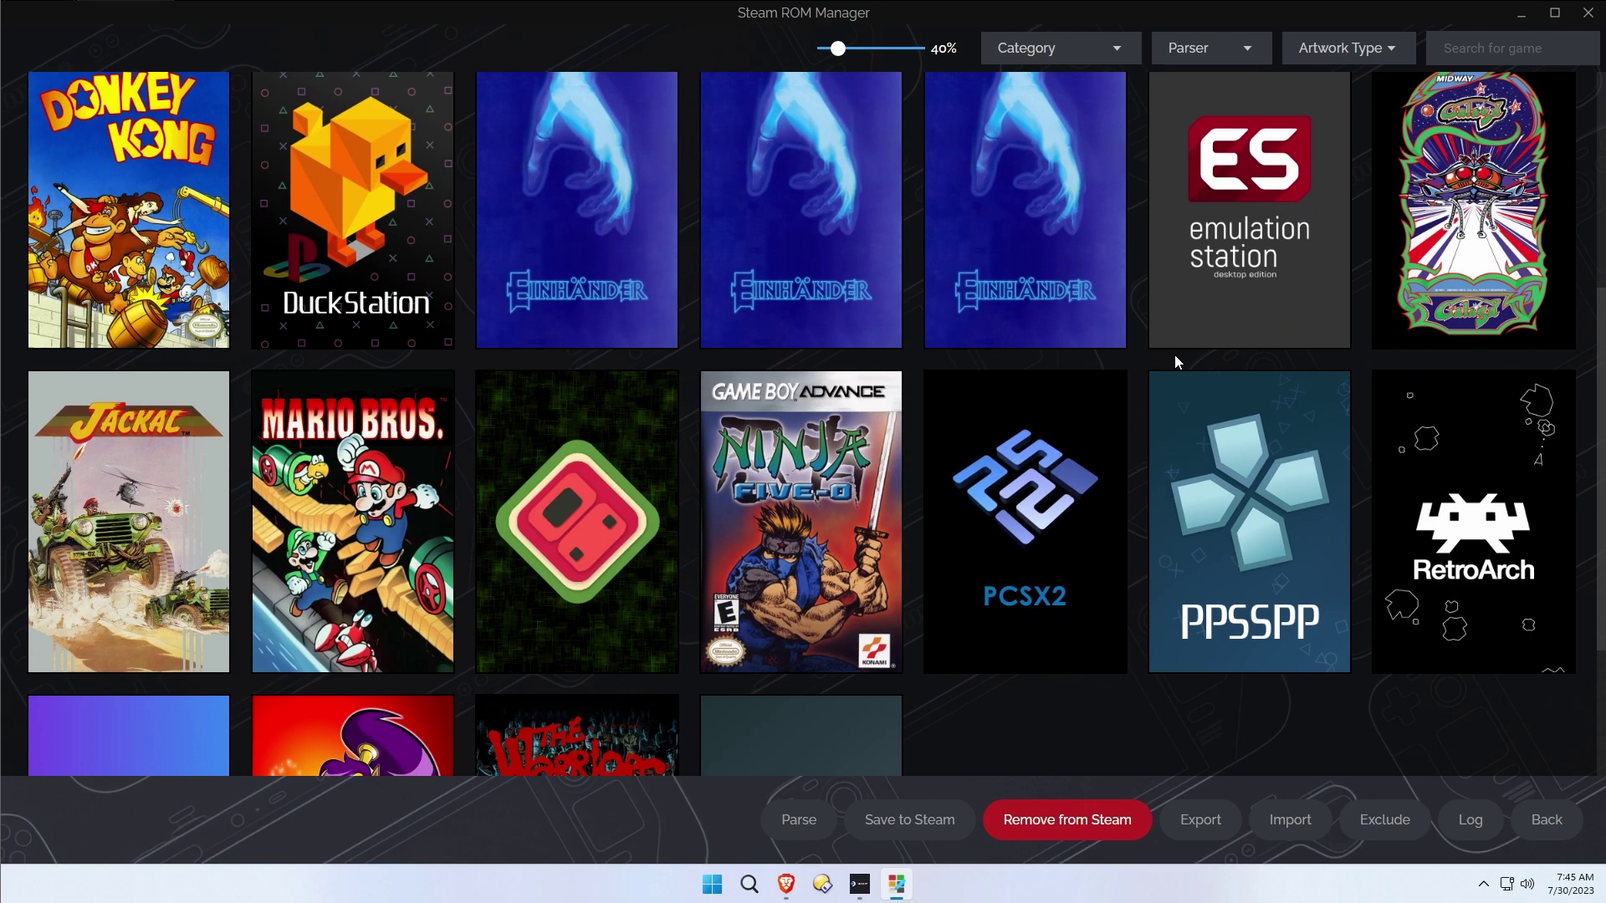
scroll(1174, 365, "up", 3)
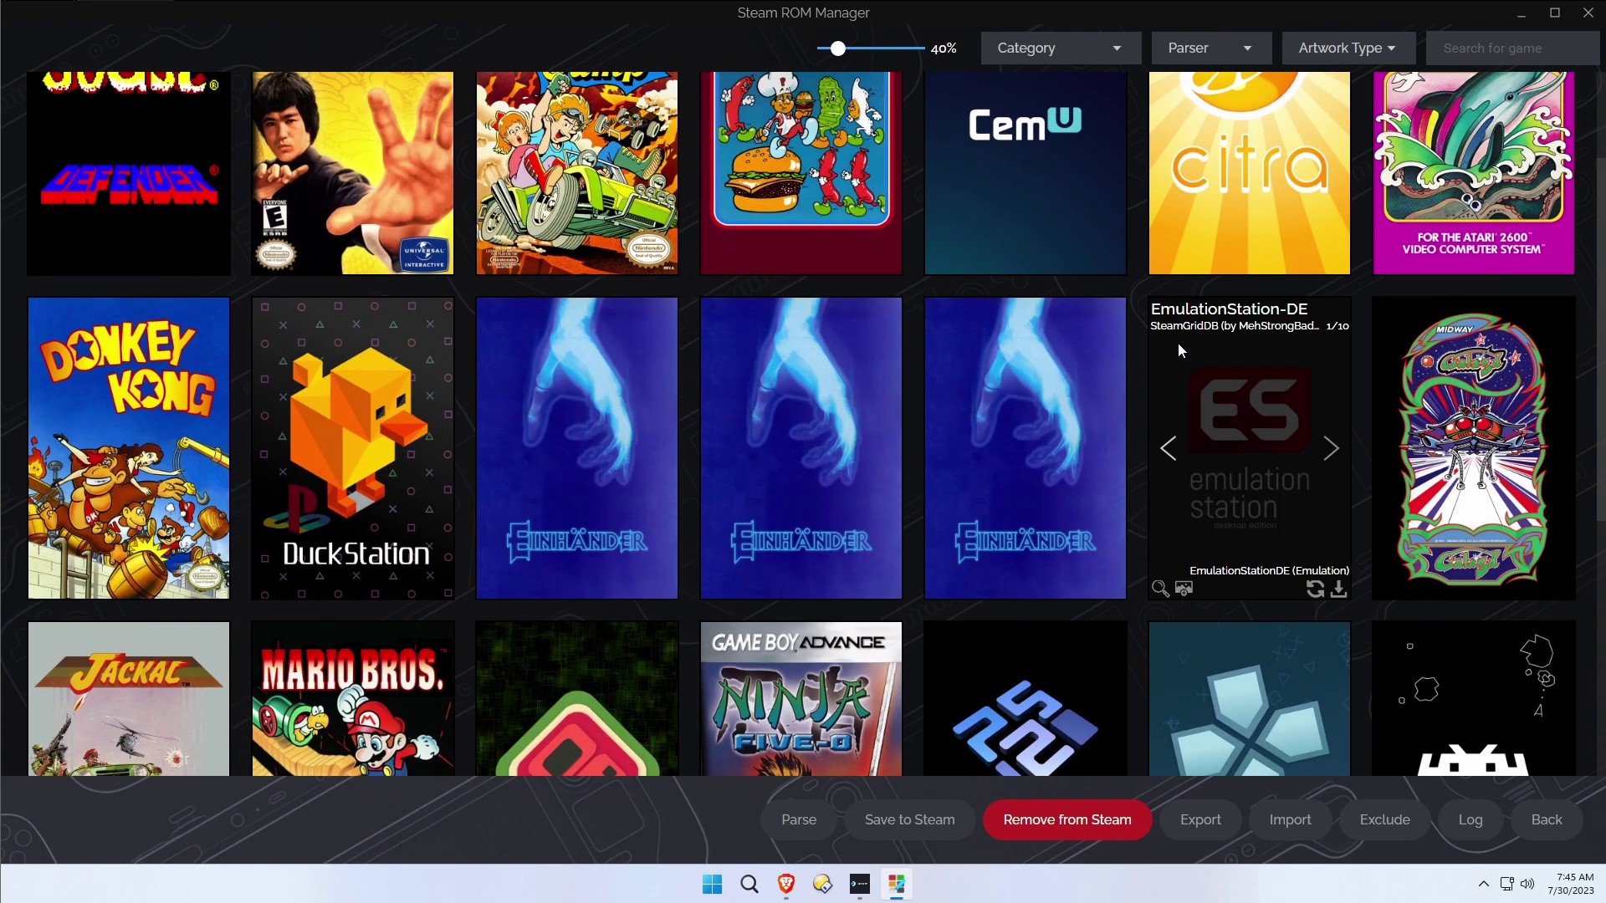
scroll(1173, 344, "up", 2)
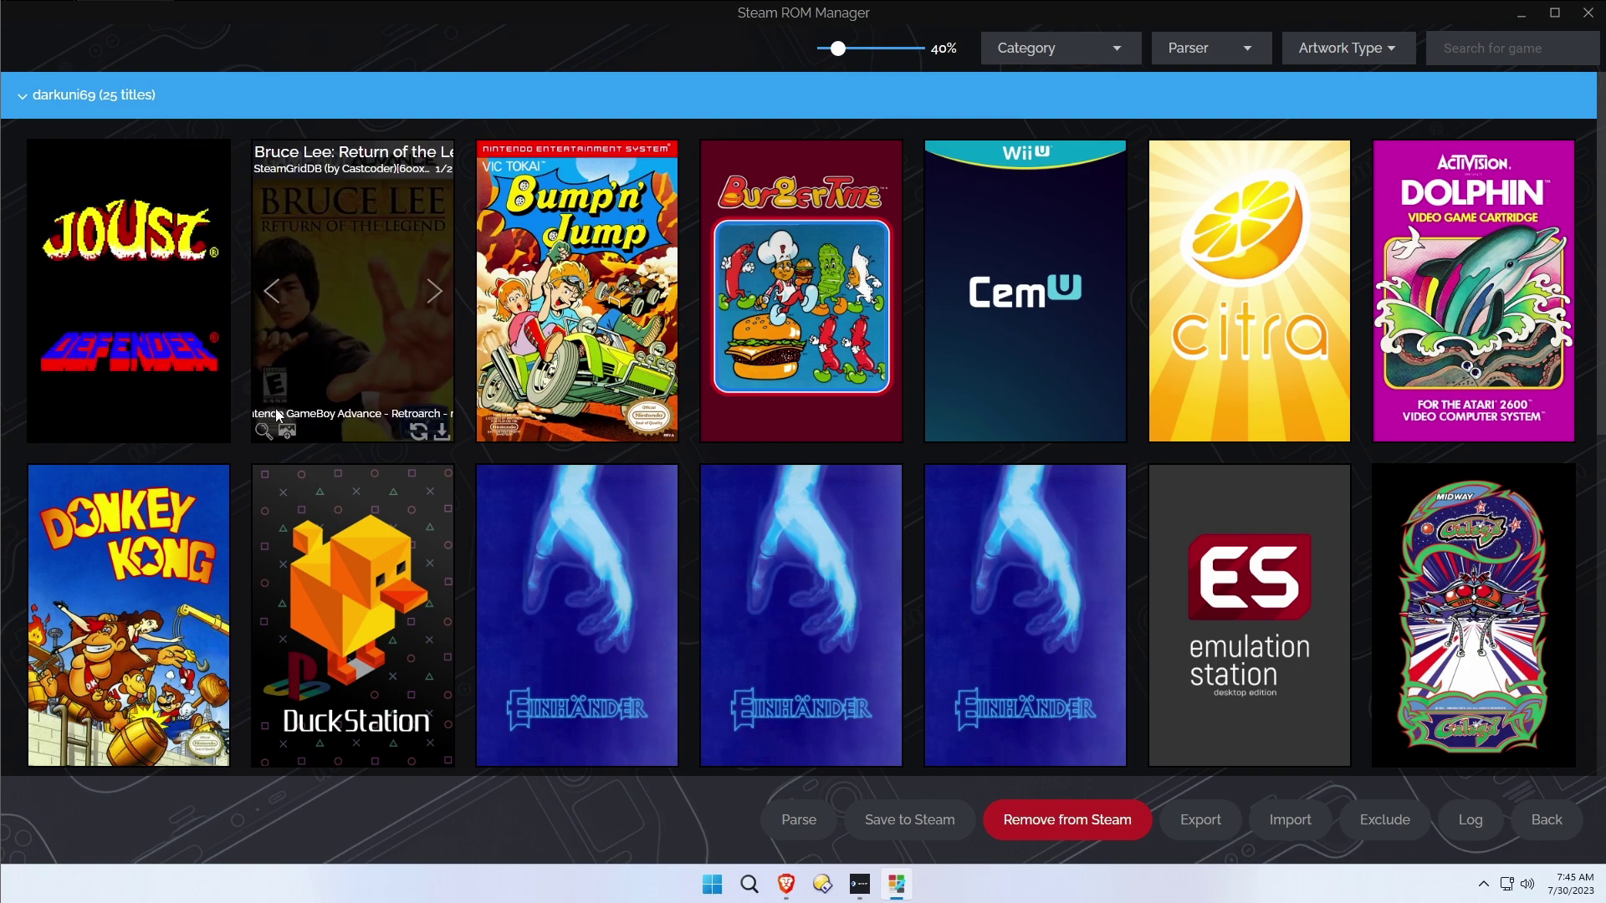
Exclude all visible titles, and include only EmulationStation-DE again.
left_click(1384, 820)
left_click(1219, 99)
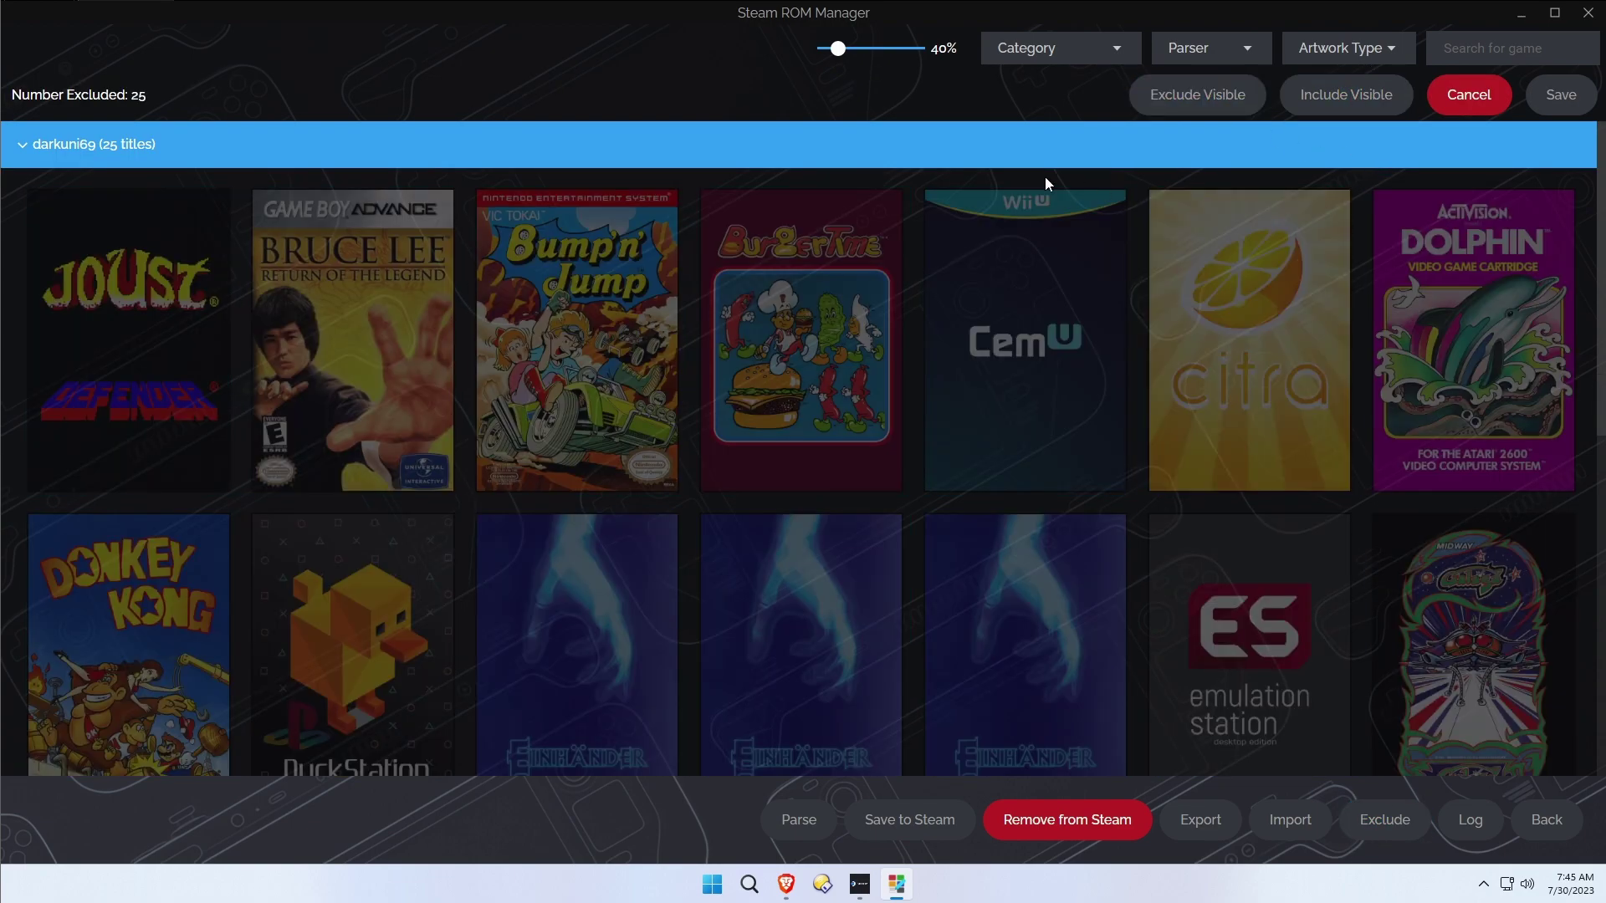
left_click(1310, 444)
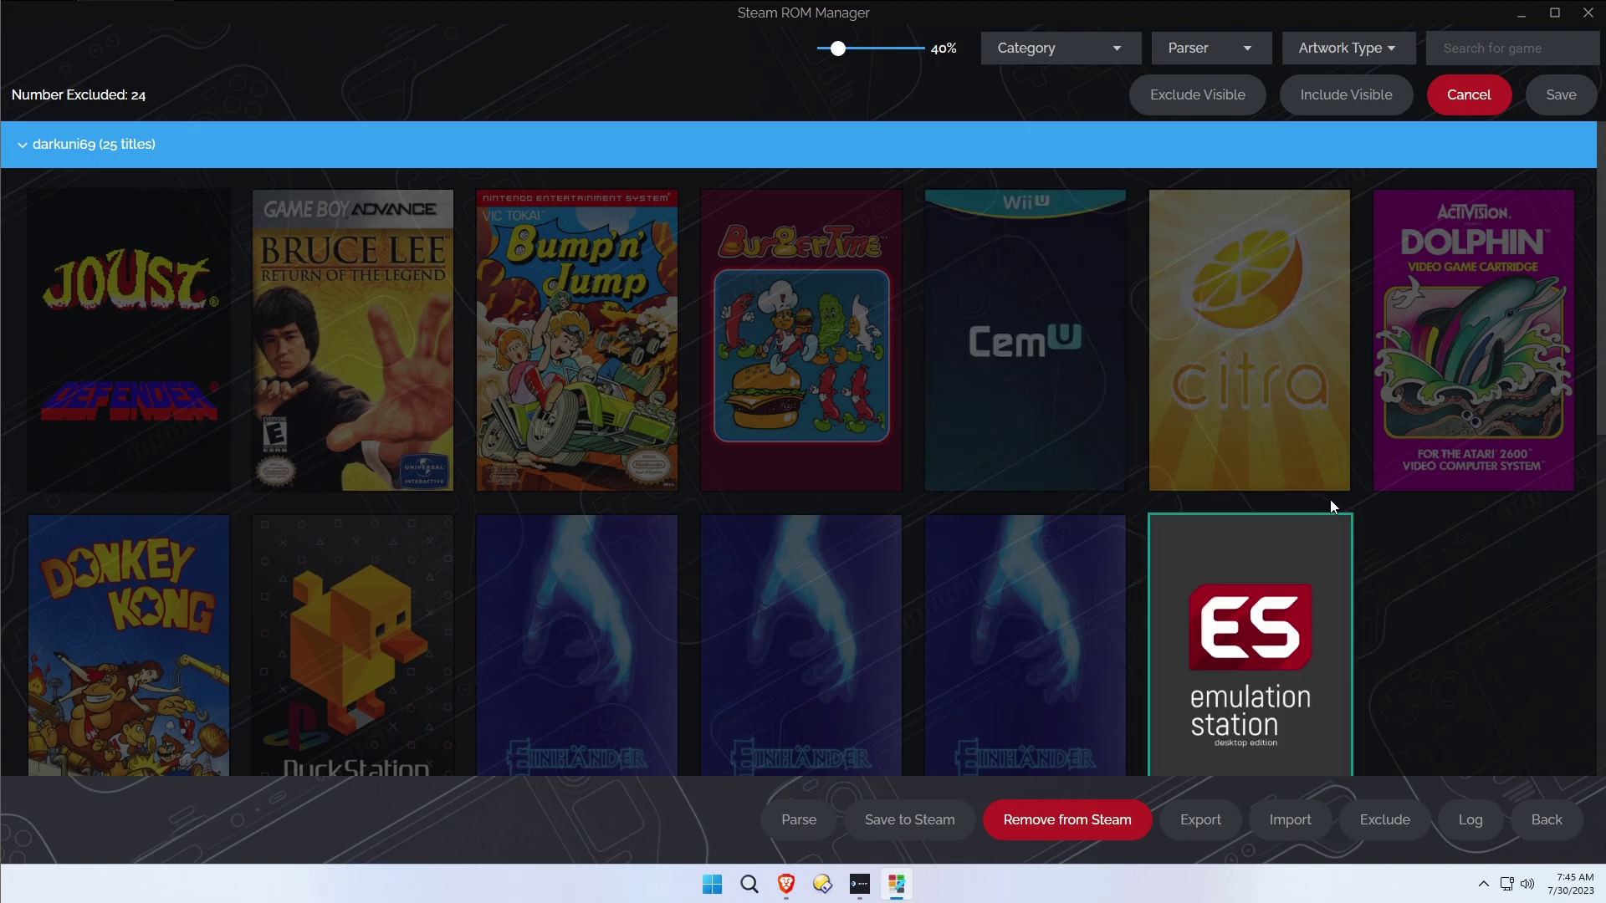
Browse the alternative artwork for EmulationStation-DE and choose image 8 of 10.
scroll(1333, 483, "down", 3)
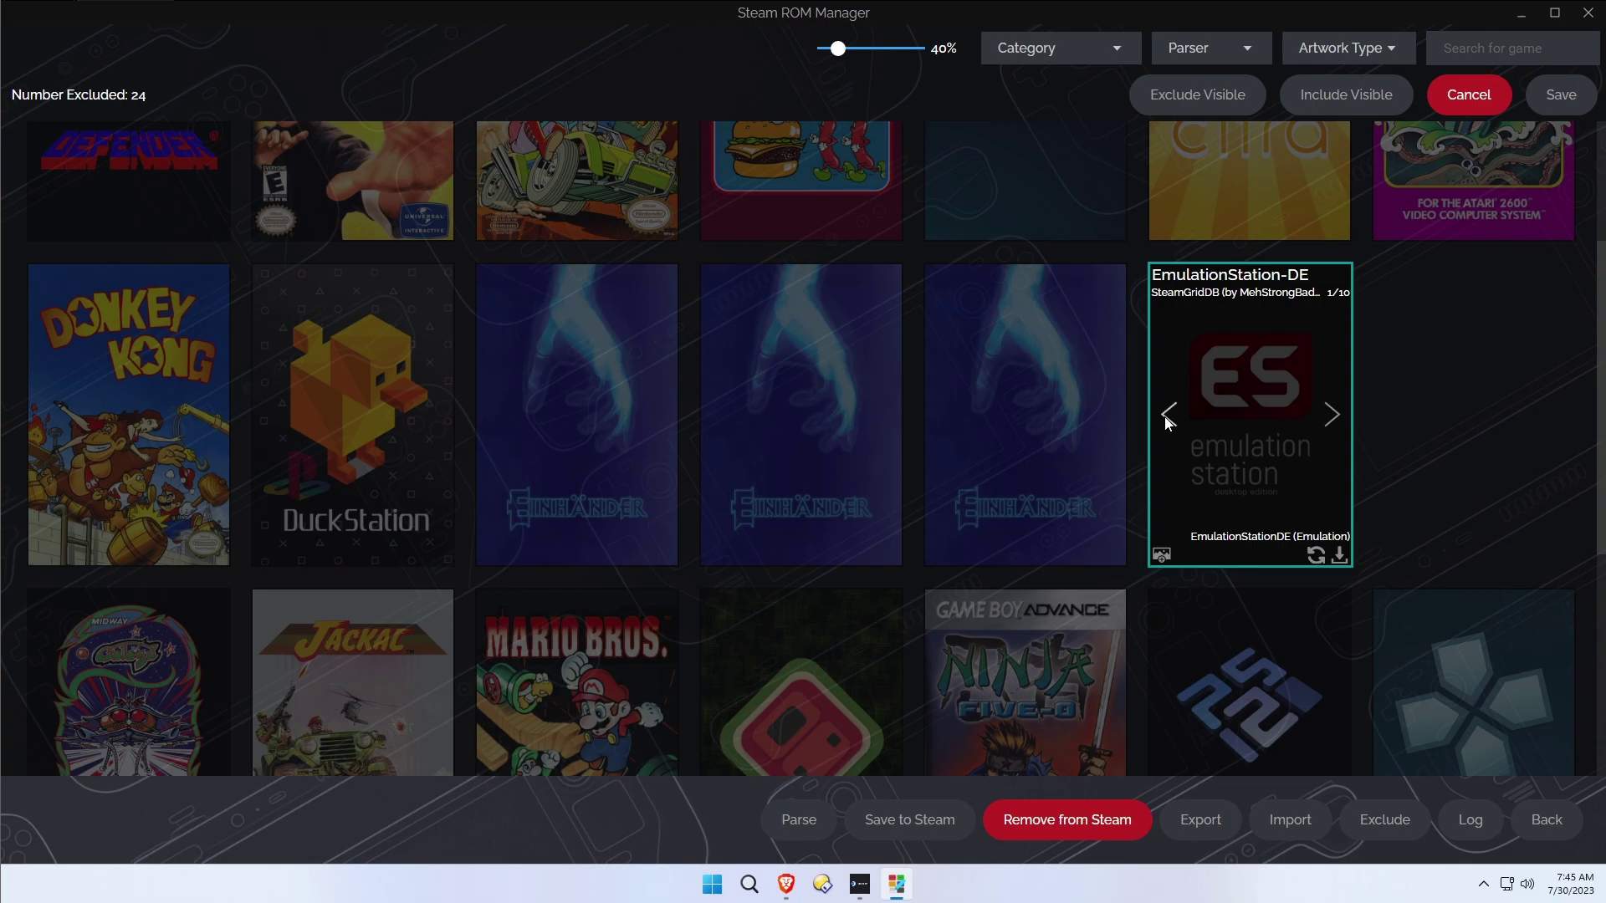
left_click(1340, 416)
left_click(1340, 416)
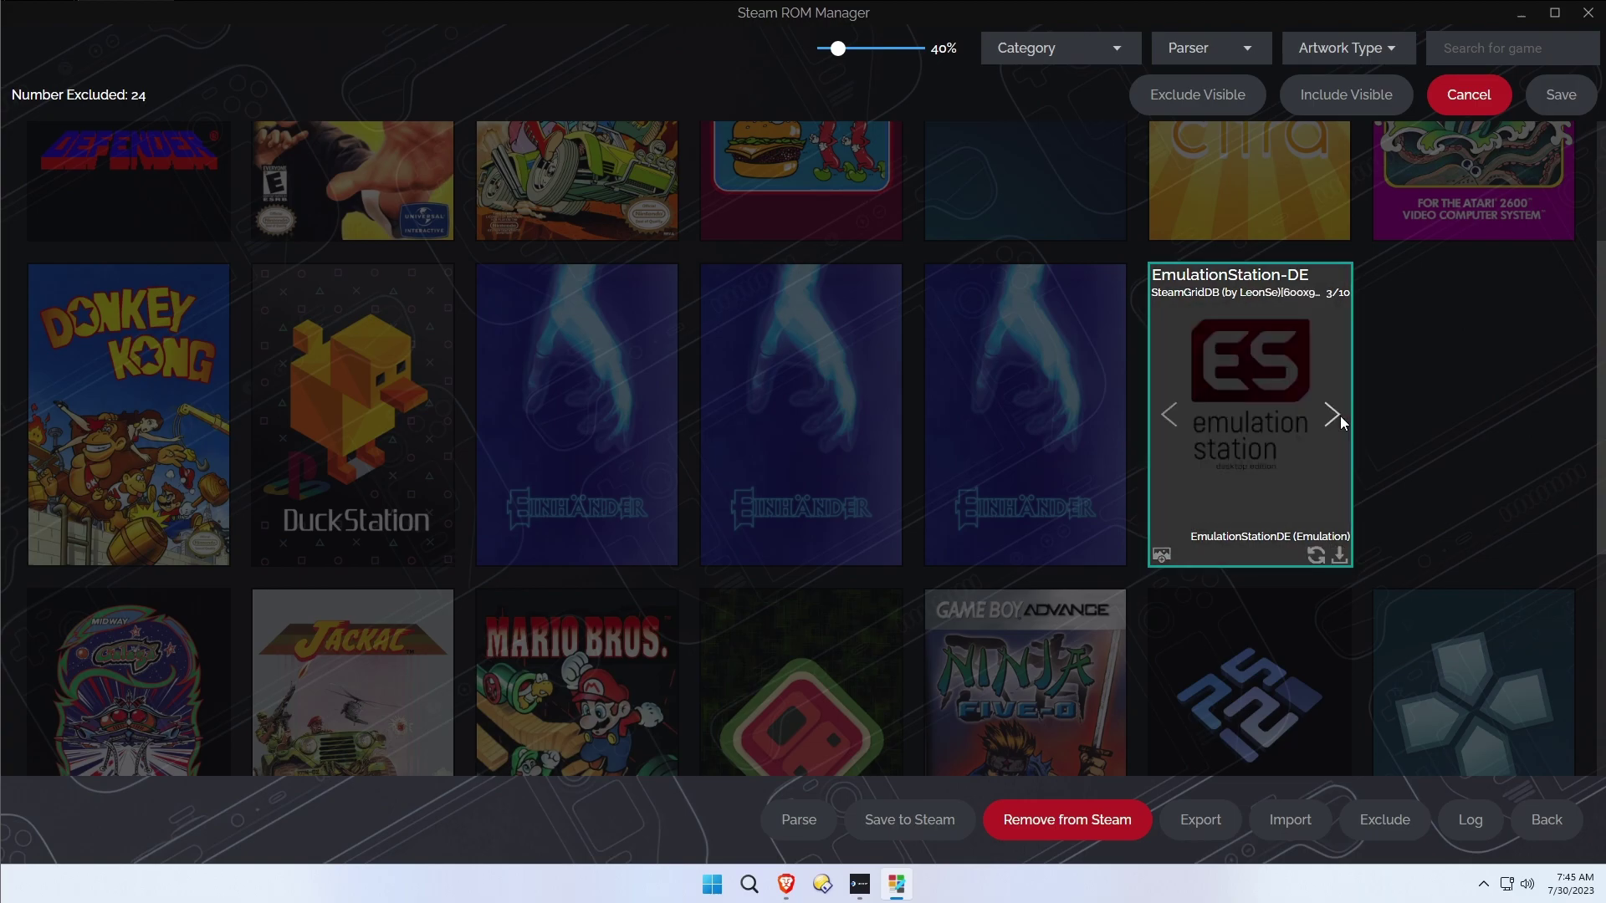
left_click(1340, 416)
left_click(1340, 416)
left_click(1340, 416)
left_click(1340, 416)
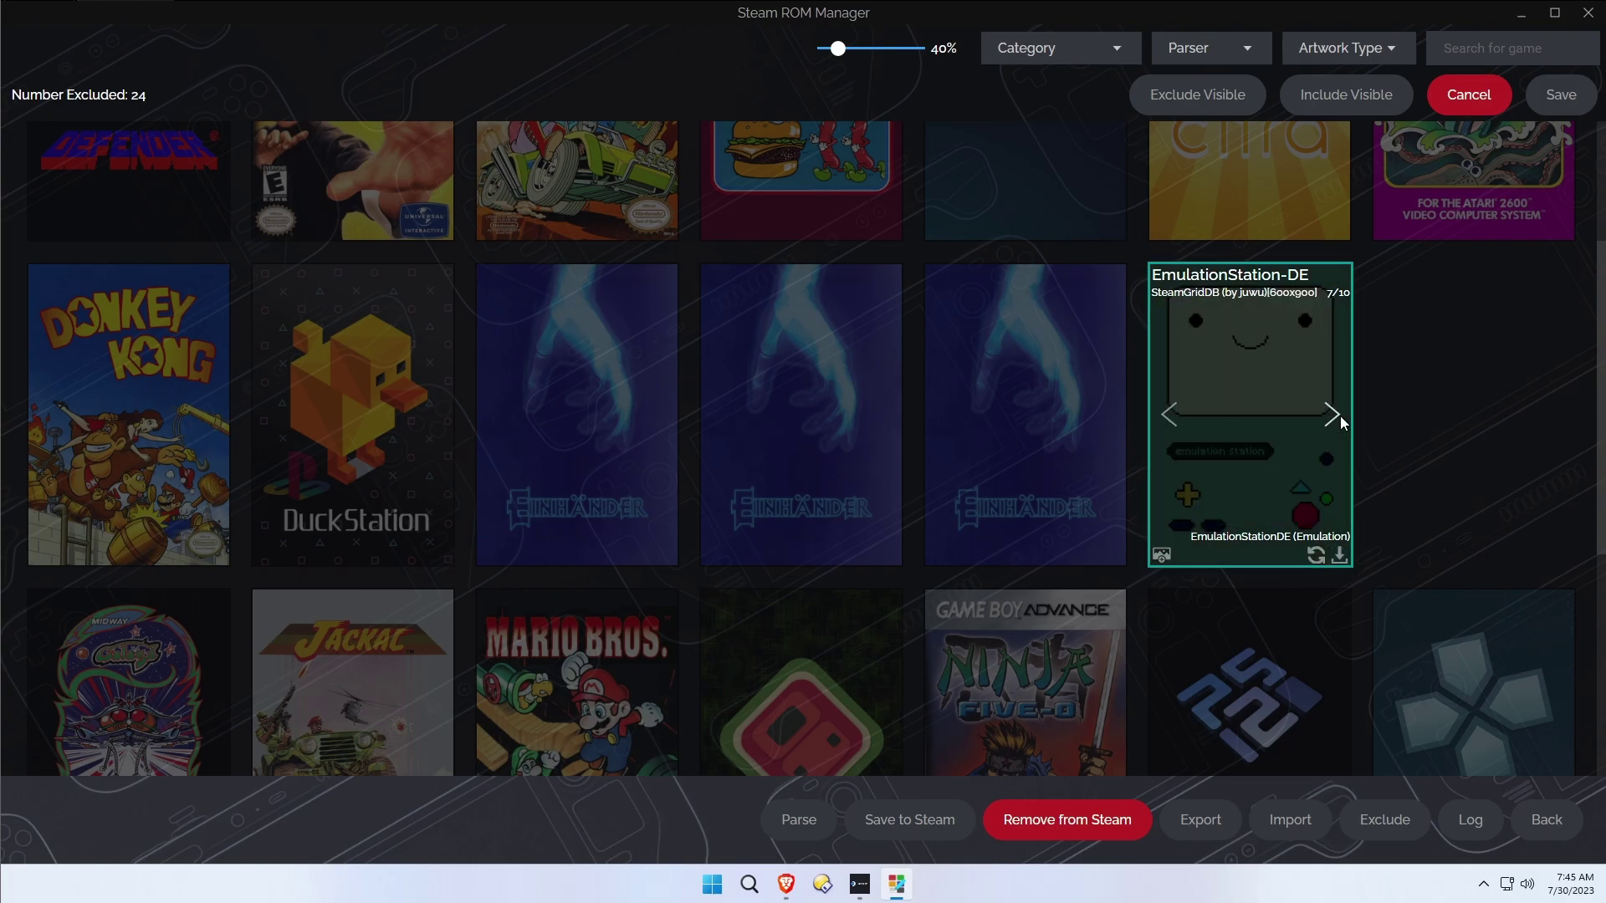
left_click(1340, 415)
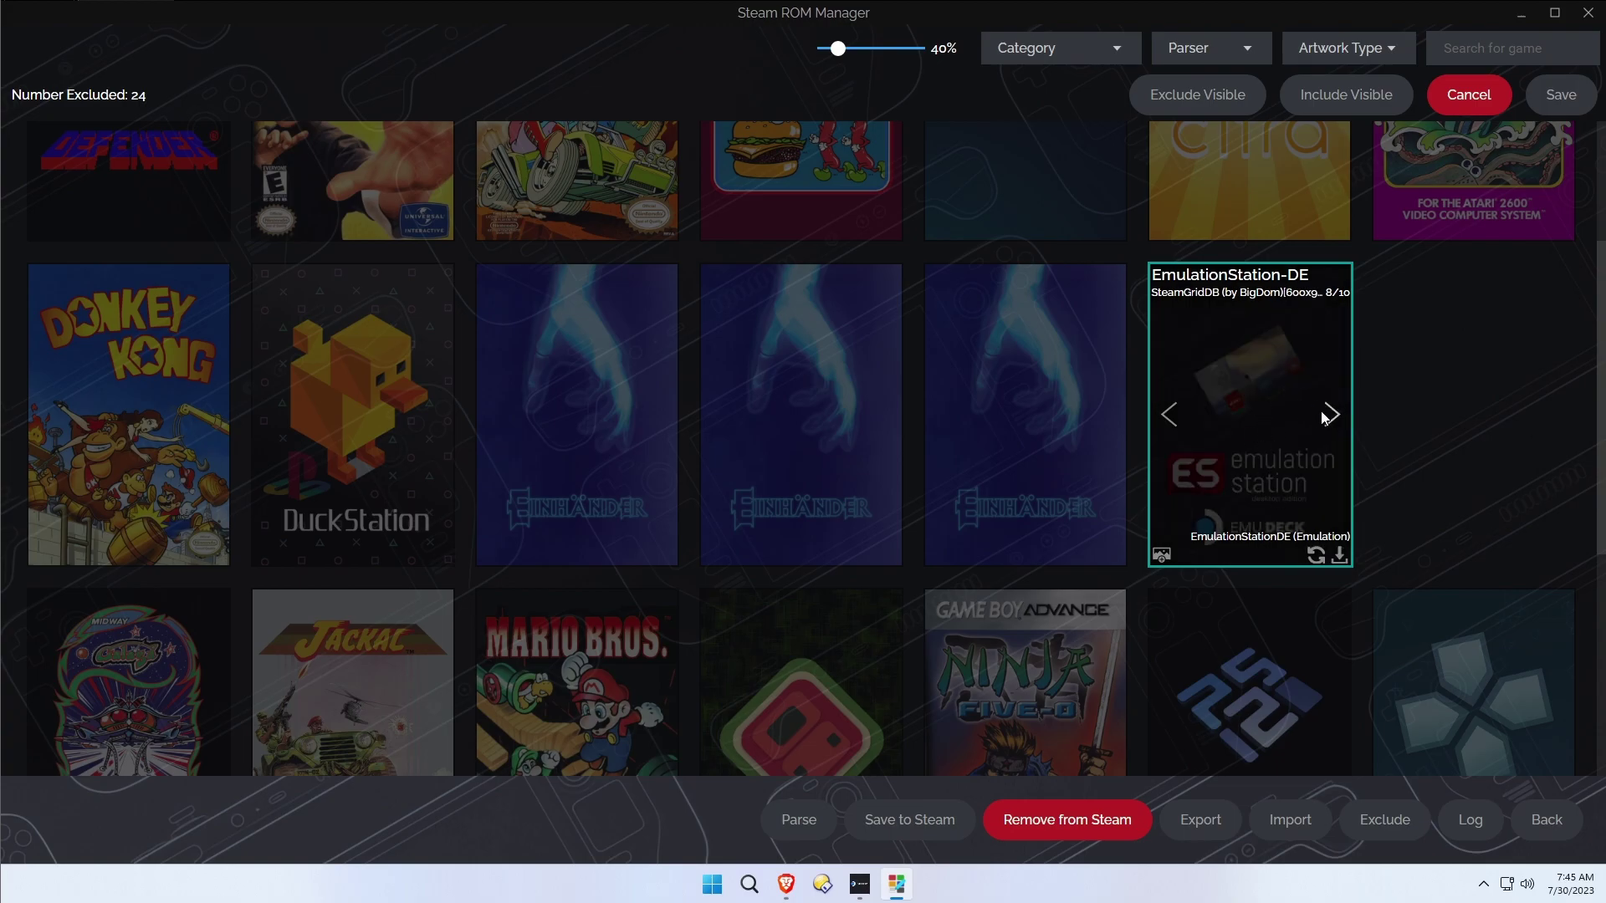
Include The Warriors as well and save the titles to Steam without saving the exclusions.
scroll(1322, 415, "down", 5)
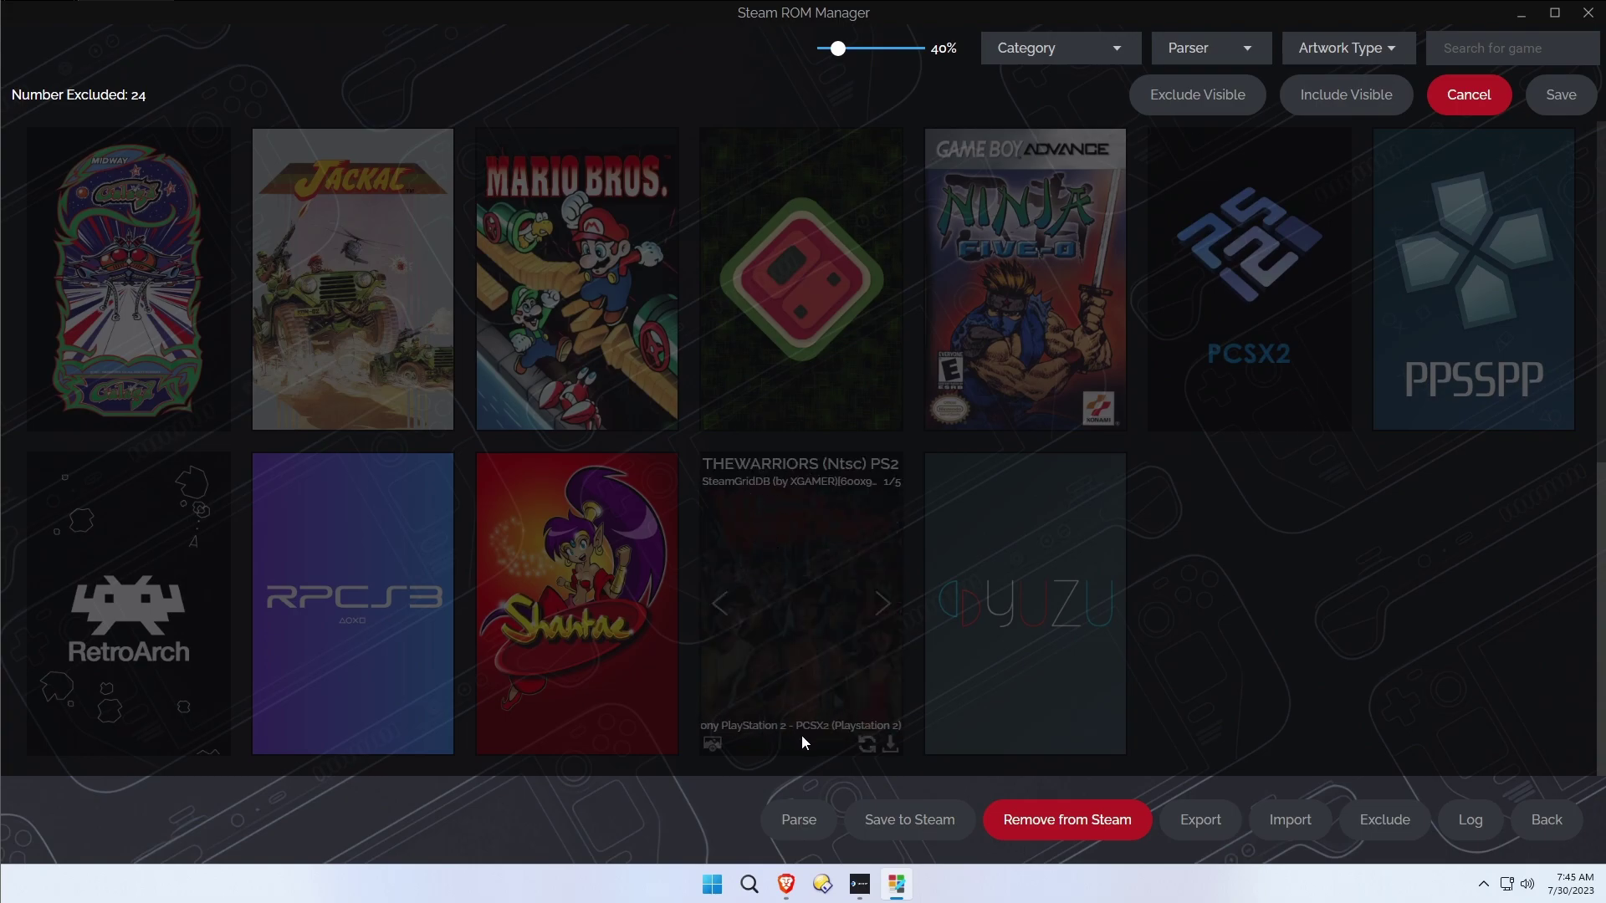
left_click(811, 616)
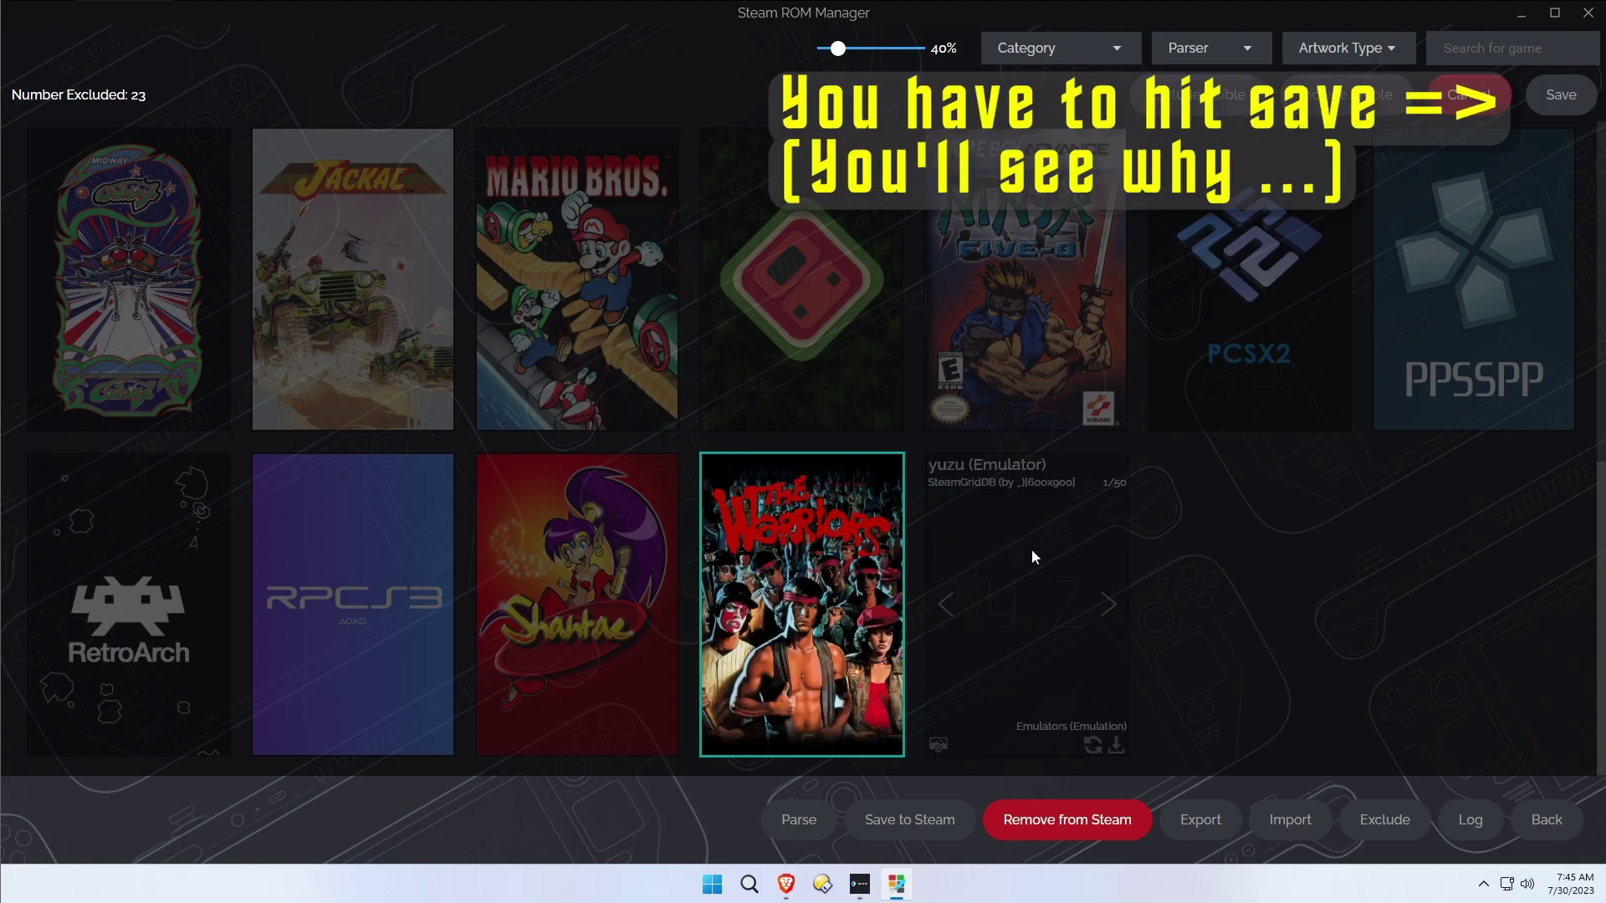
left_click(905, 824)
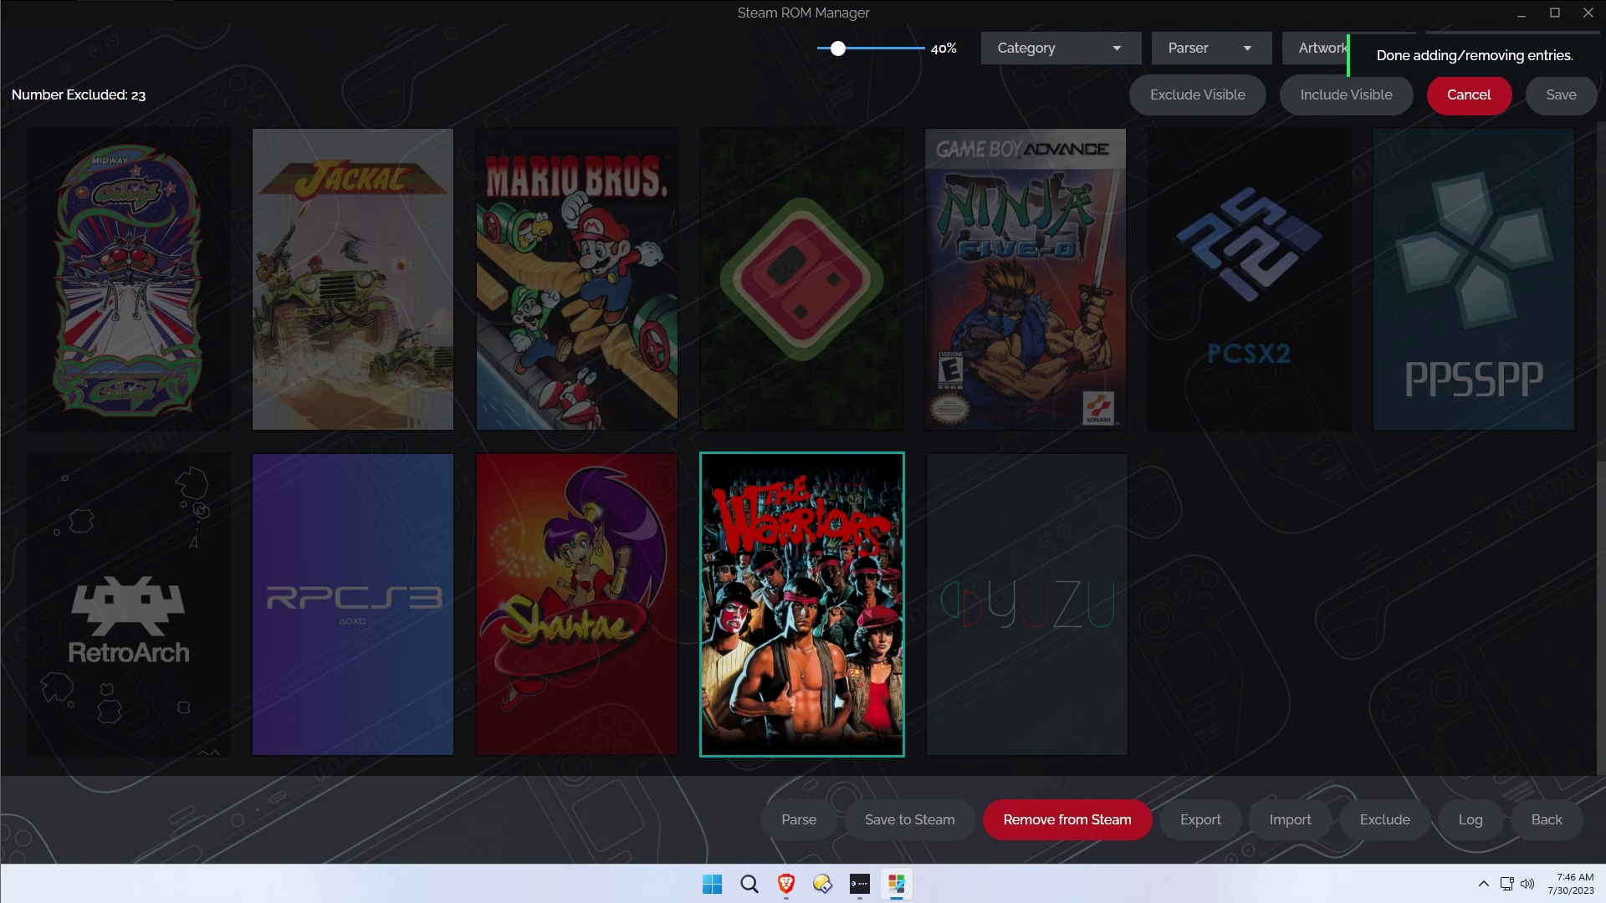
Close Steam ROM Manager, start Steam and open the game library.
left_click(1558, 18)
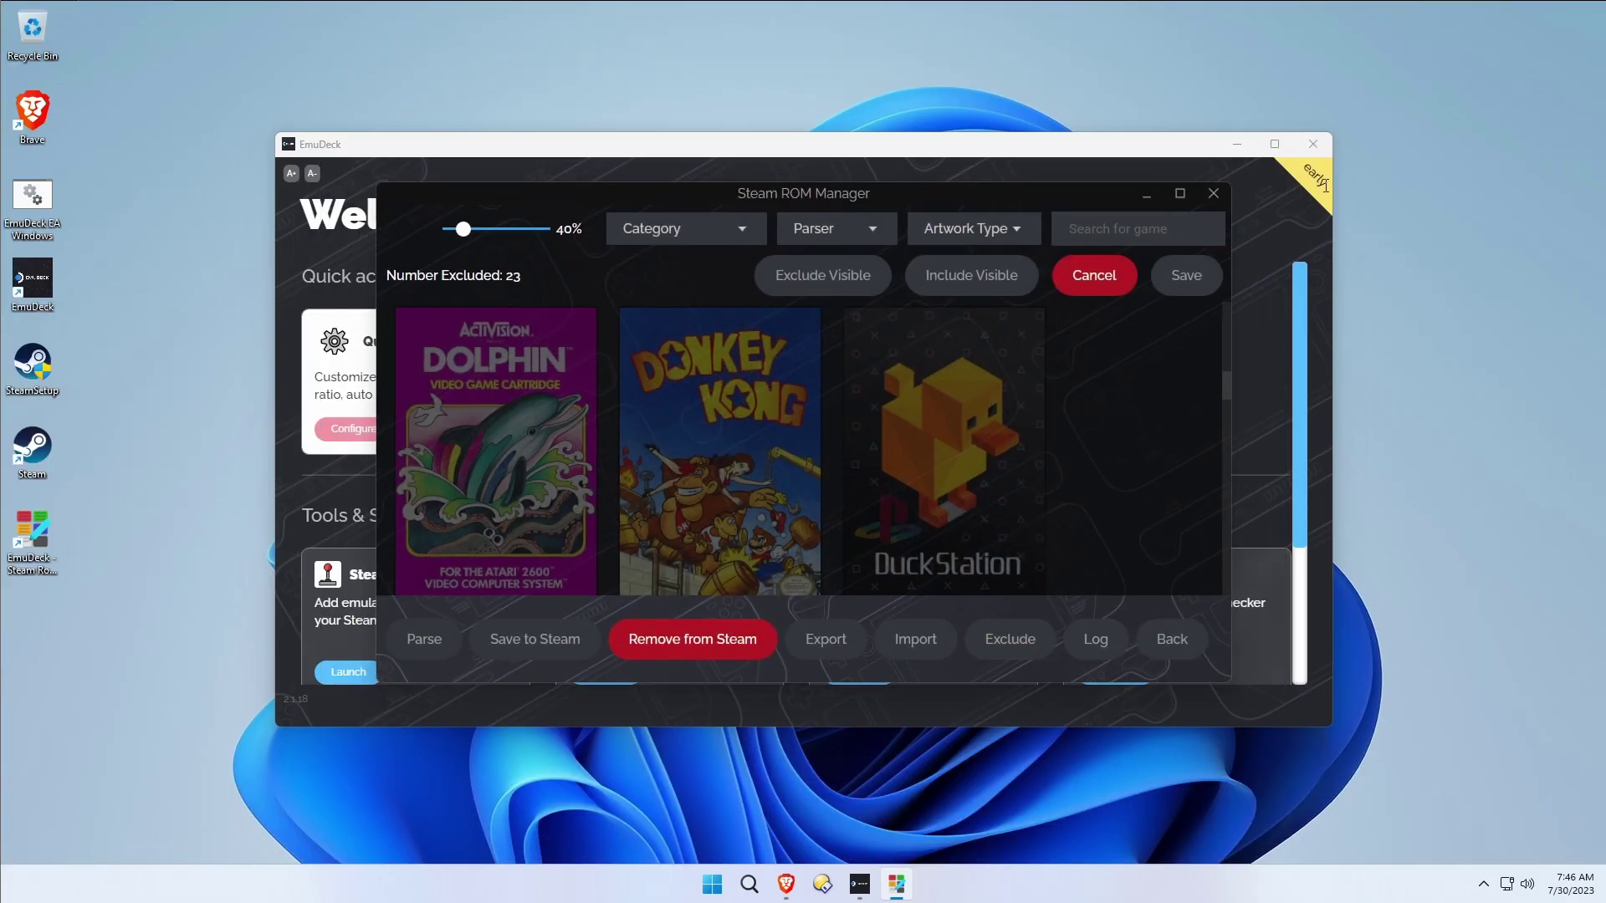
left_click(1221, 195)
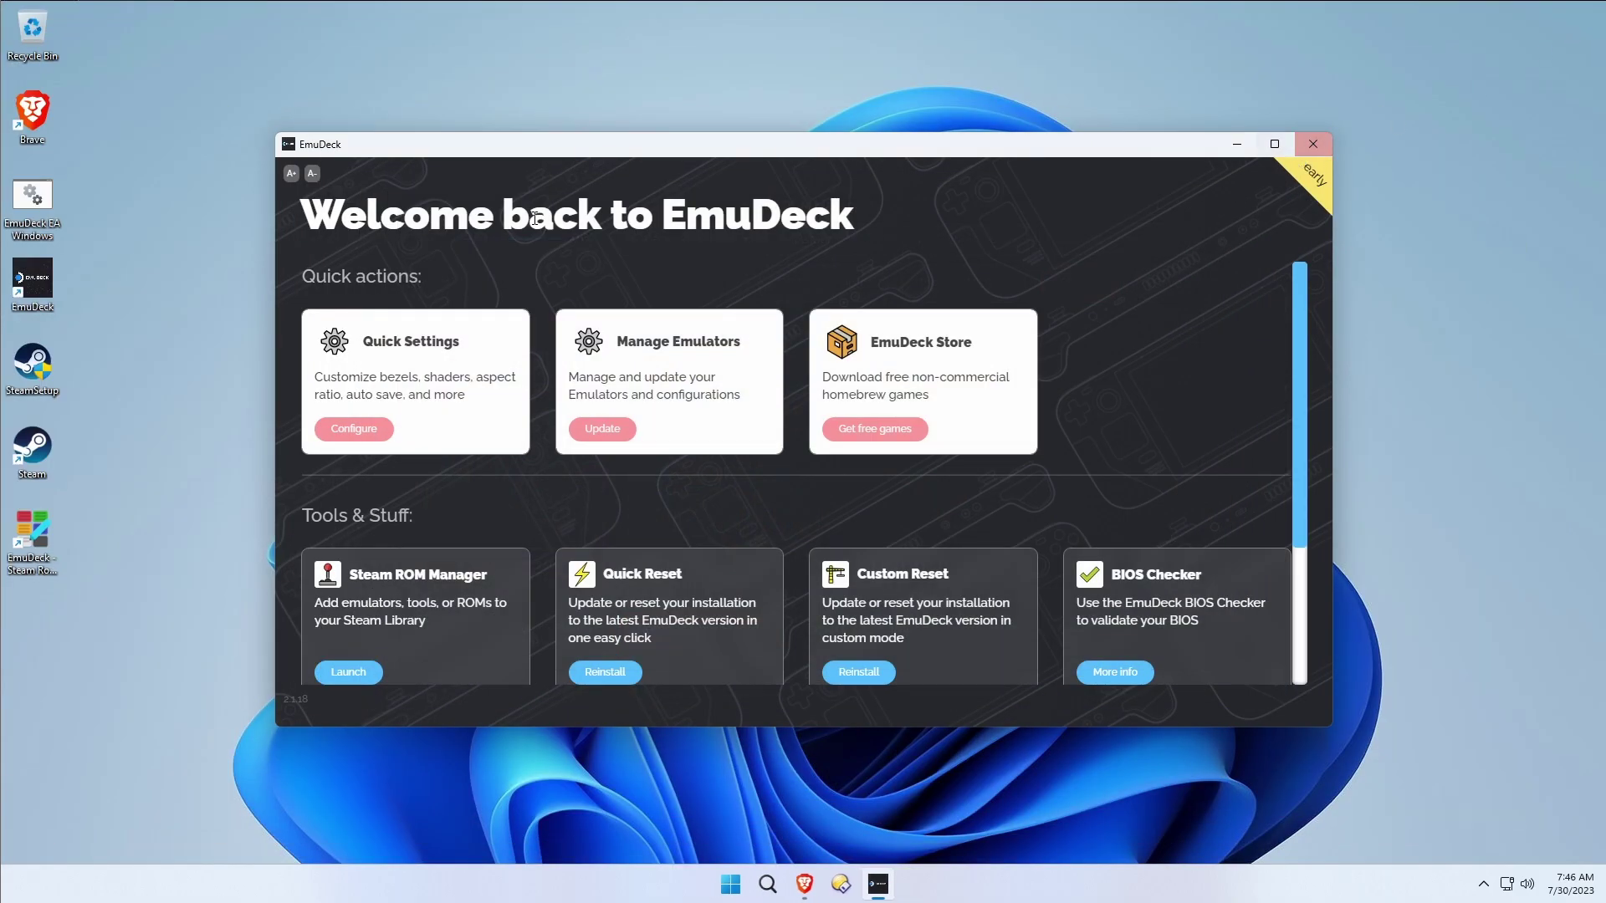
double_click(32, 447)
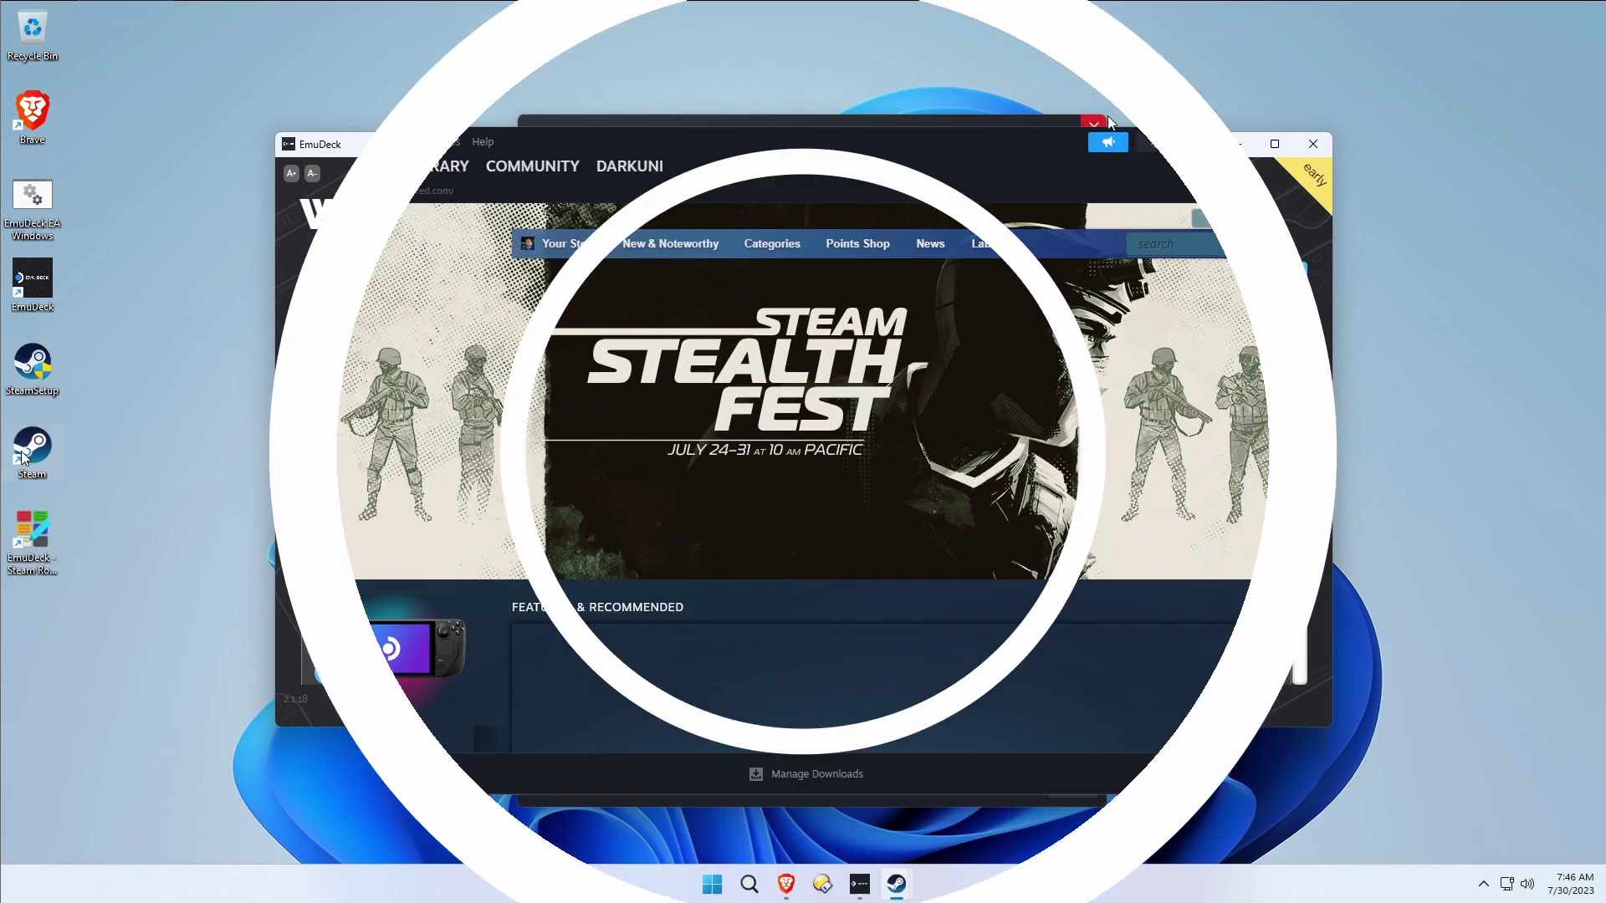
left_click(434, 170)
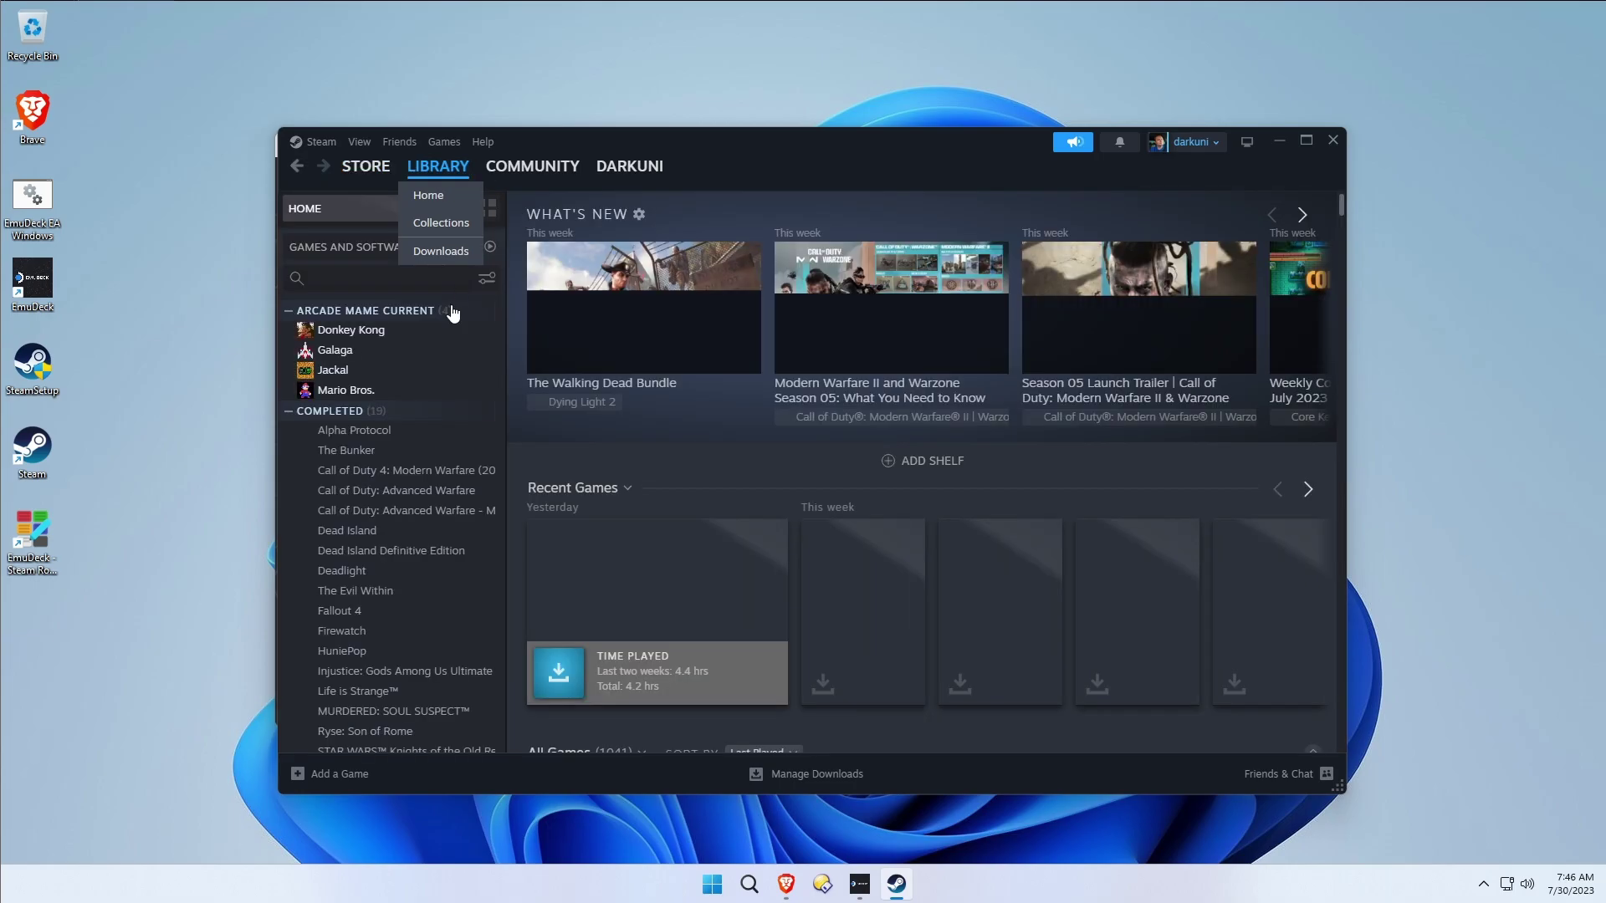
Examine the Arcade MAME Current and emulator collections in the Steam library, collapsing the Completed collection.
left_click(452, 311)
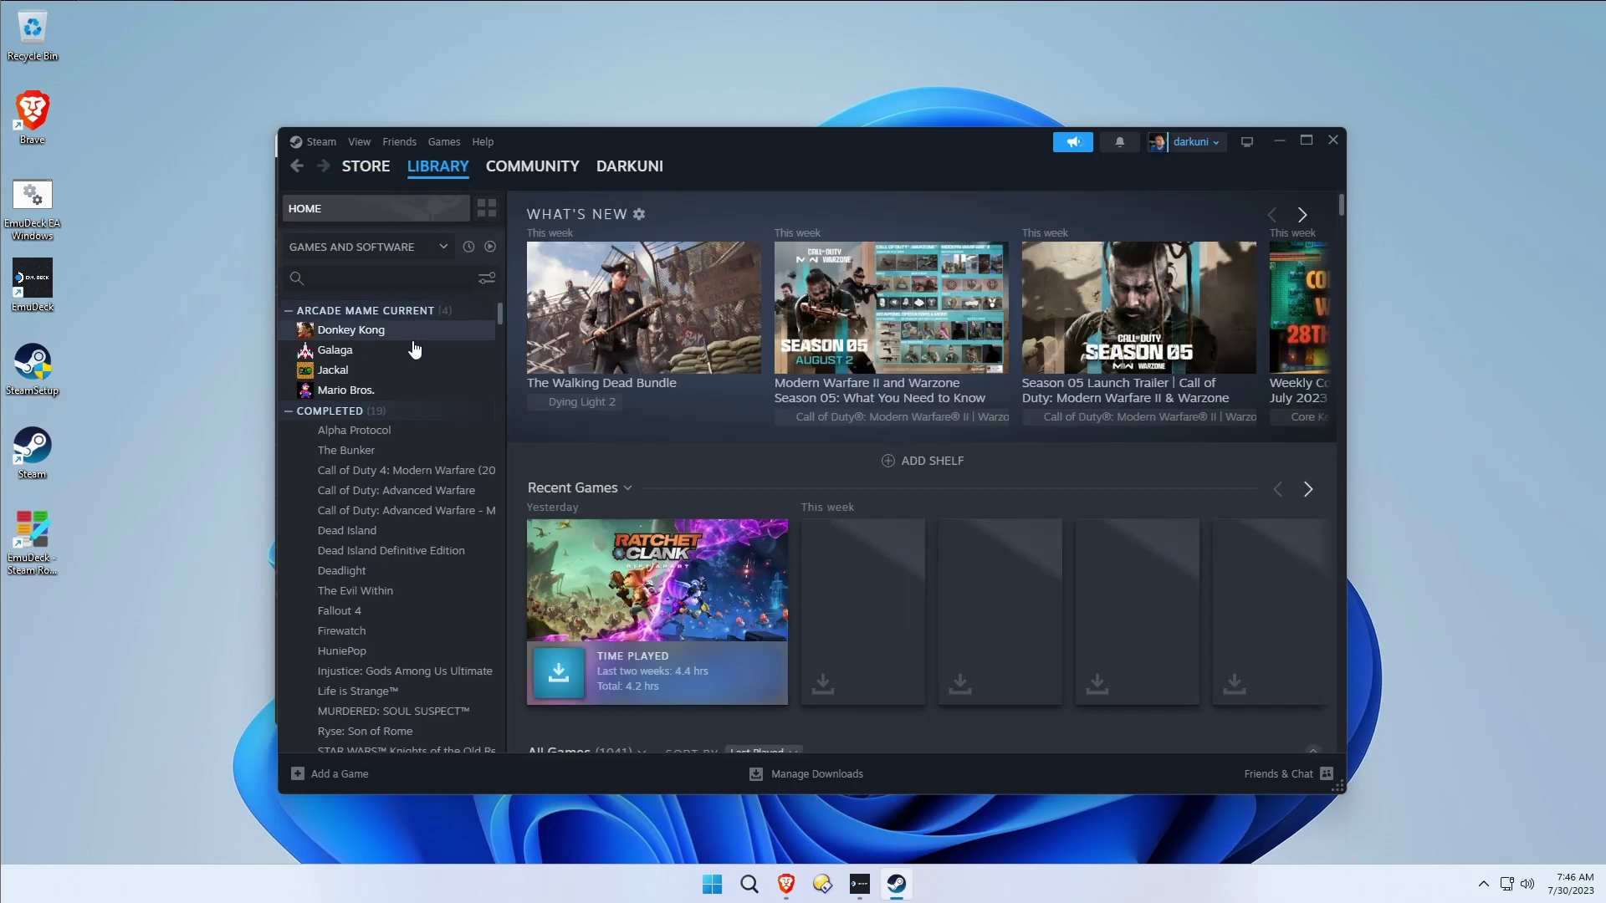
left_click(289, 331)
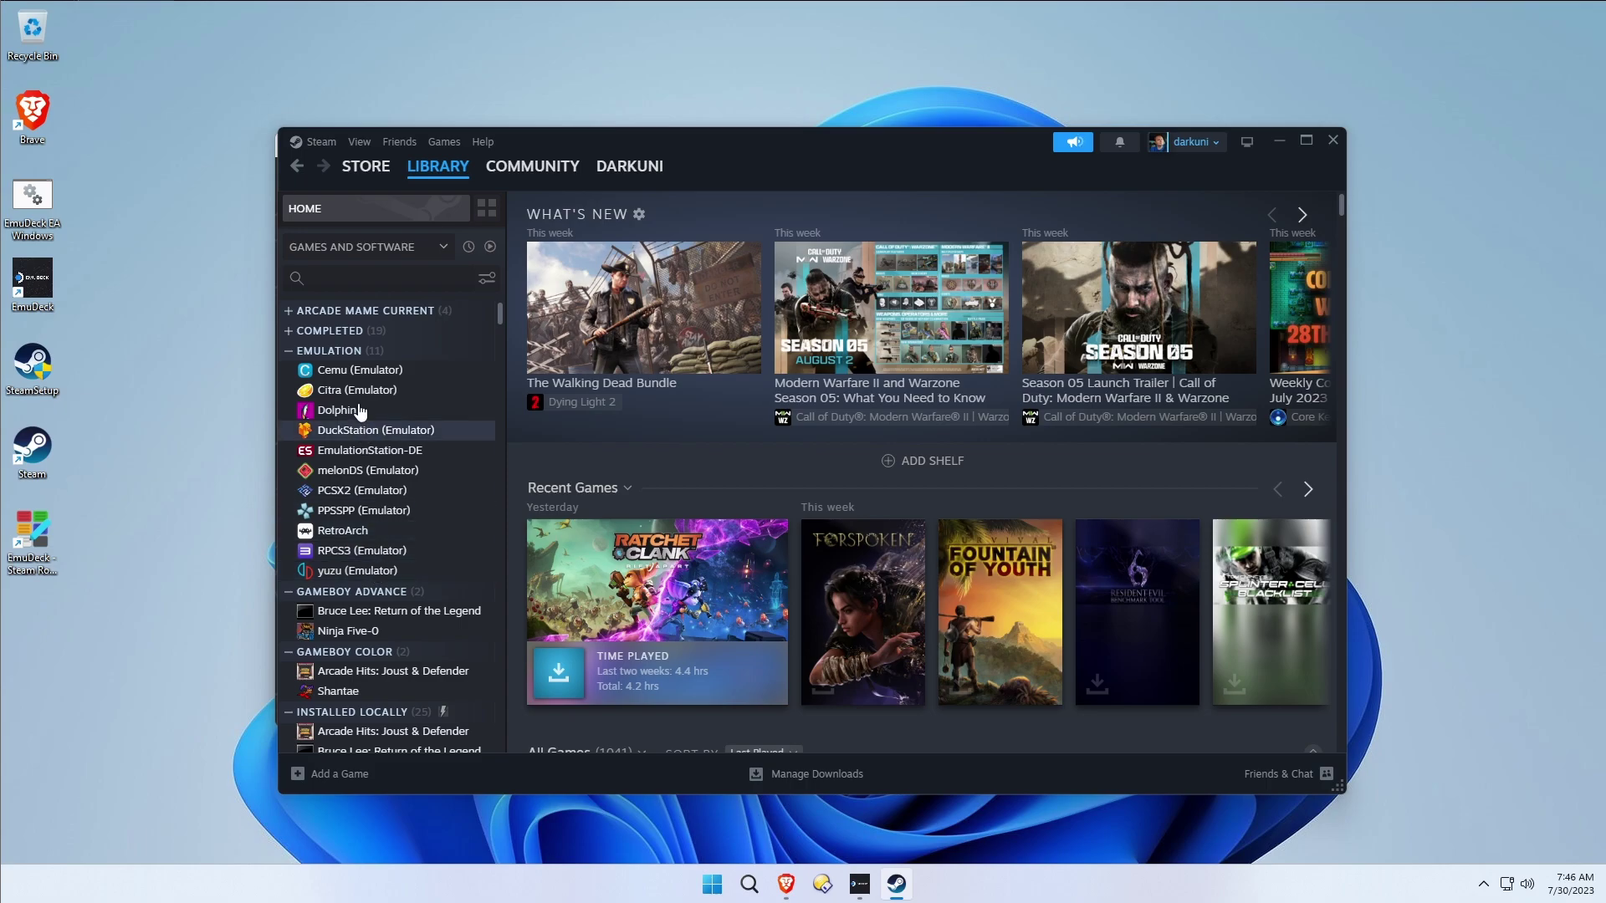
left_click(292, 312)
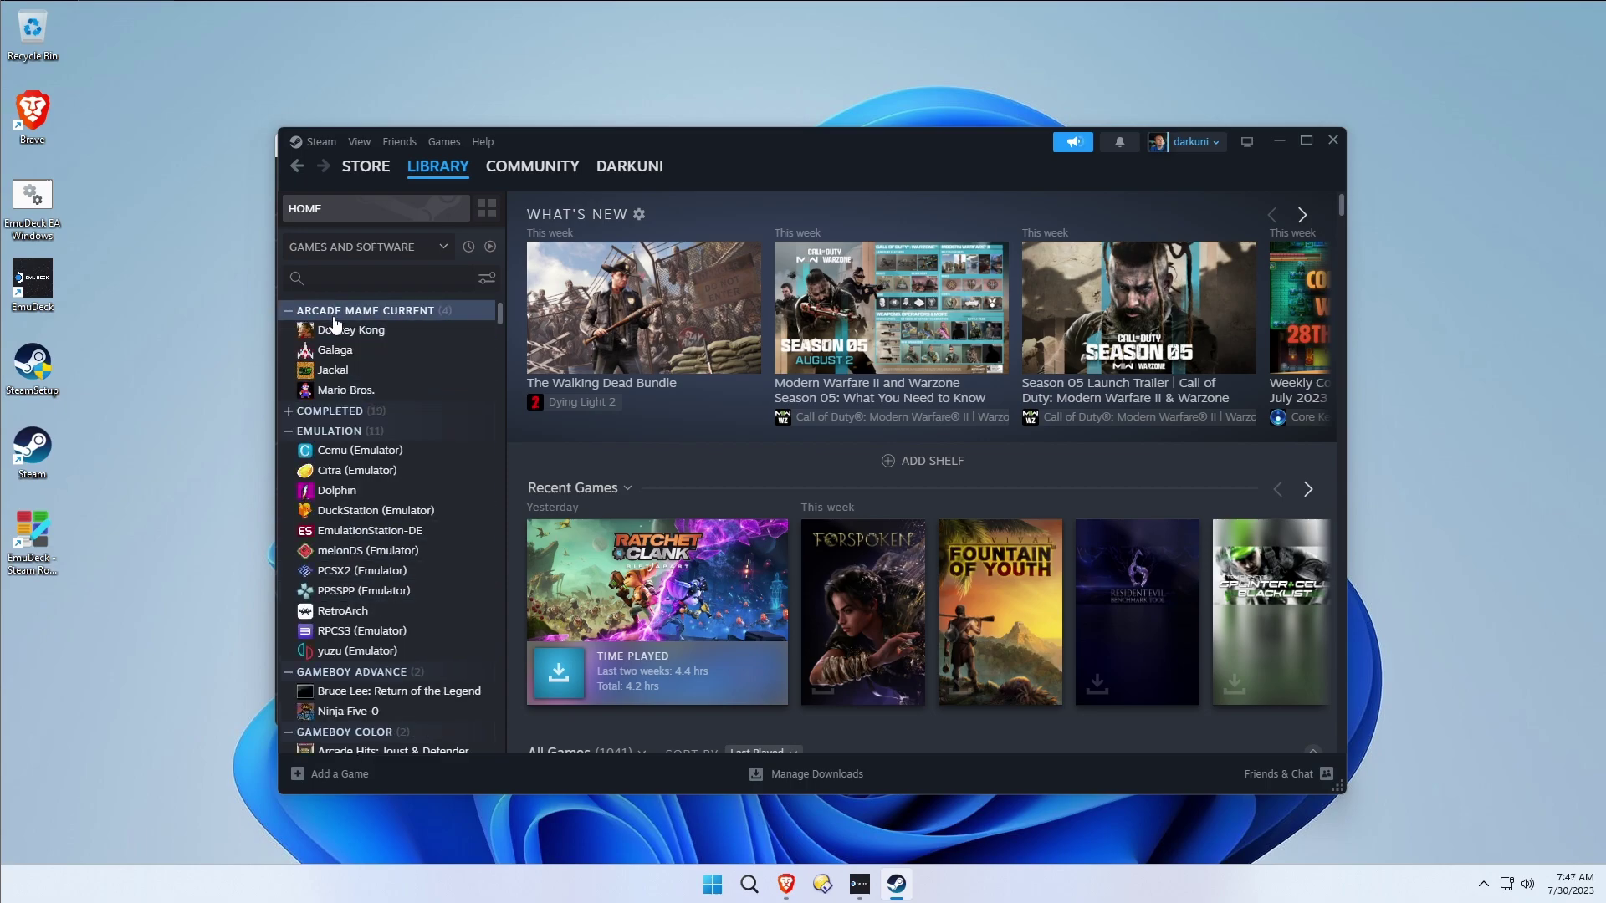
left_click(295, 412)
left_click(299, 412)
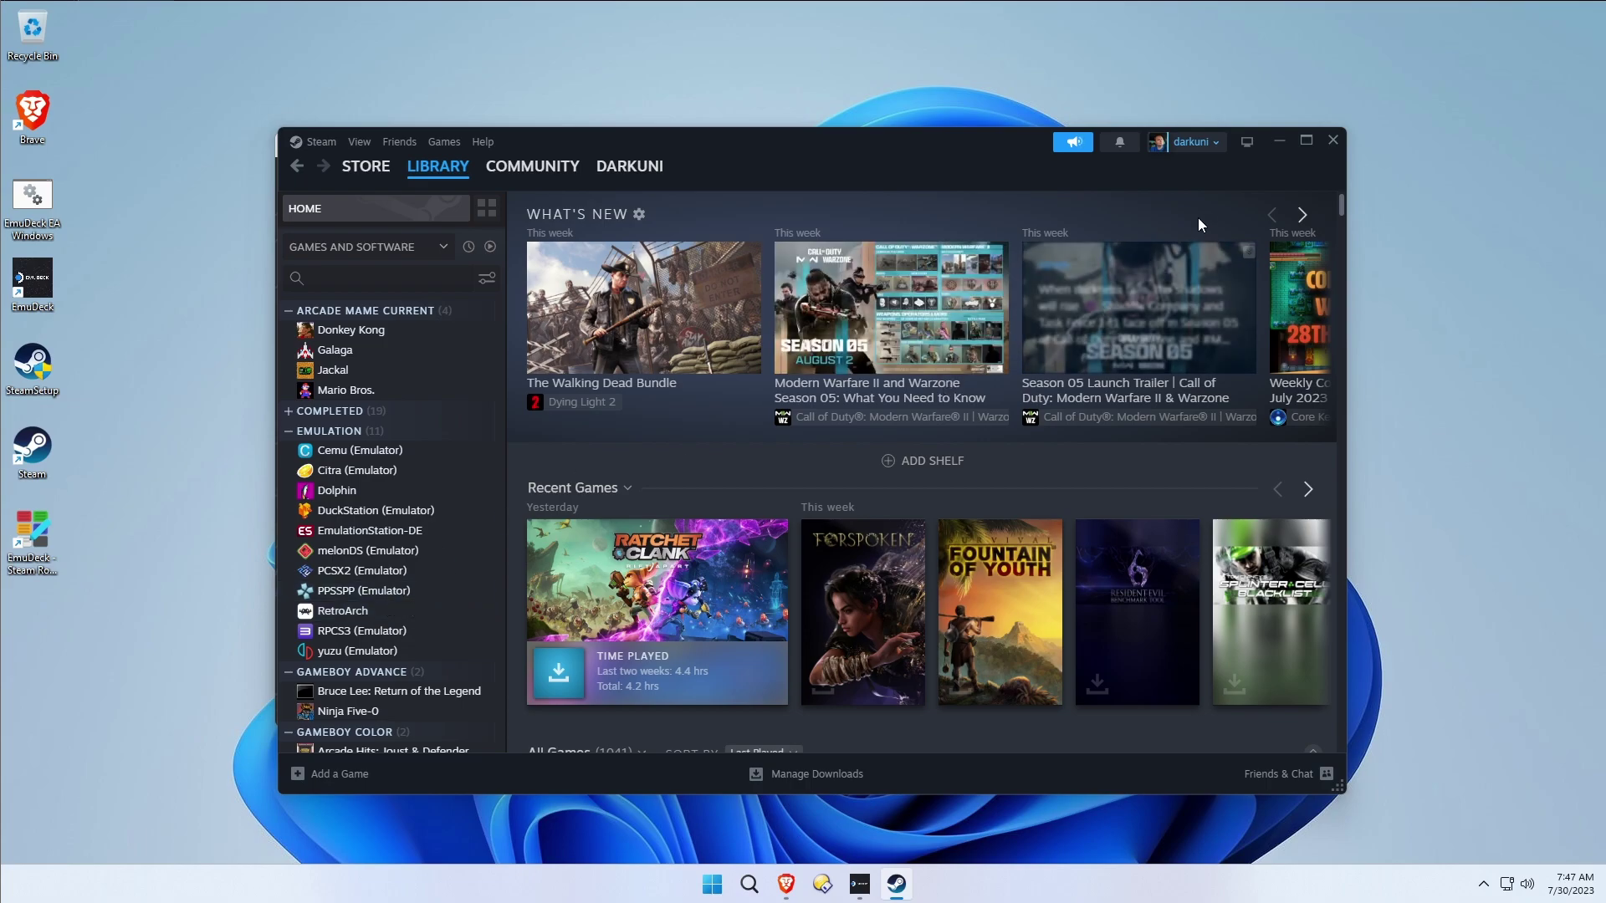
Exit Steam and relaunch Steam ROM Manager from EmuDeck, allowing it to close Steam if it is running.
left_click(444, 141)
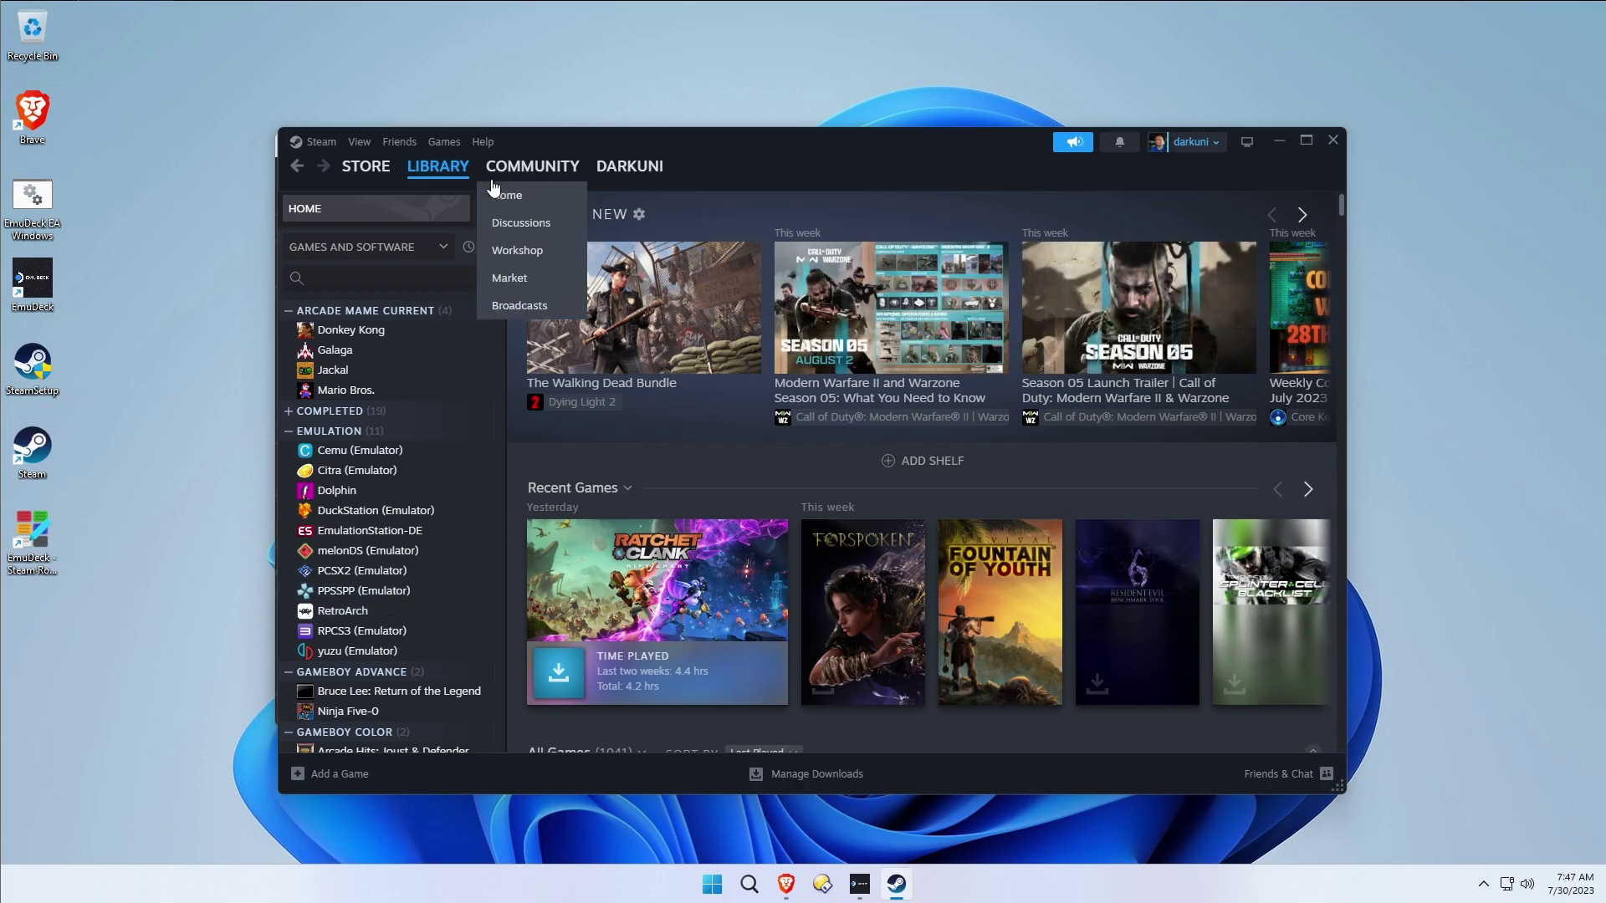
left_click(327, 144)
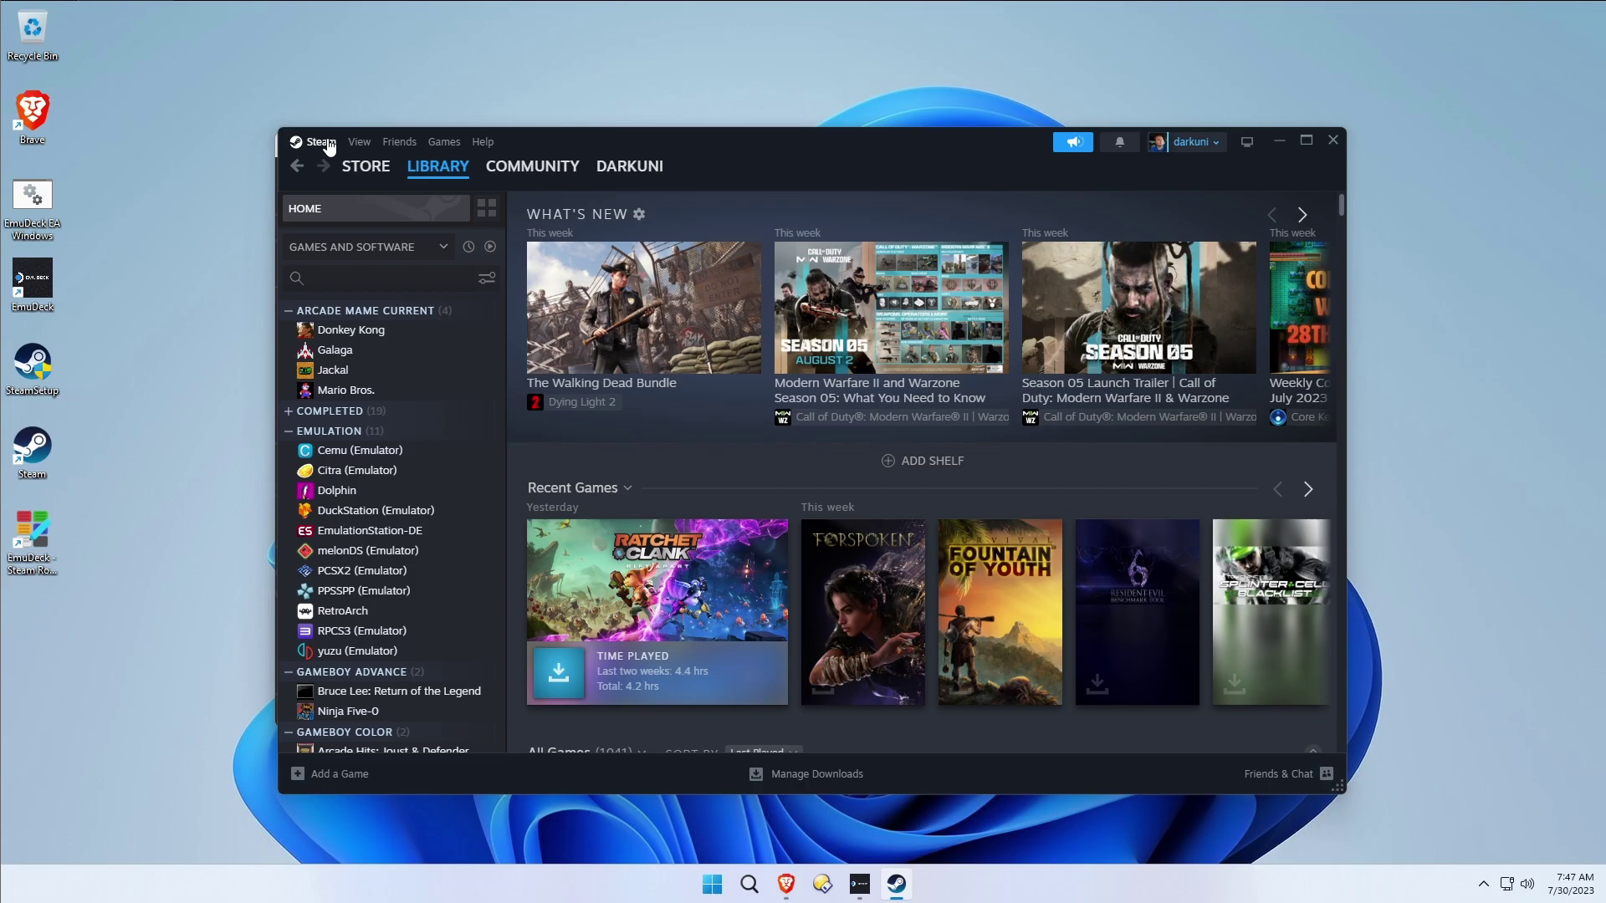
left_click(327, 143)
left_click(325, 339)
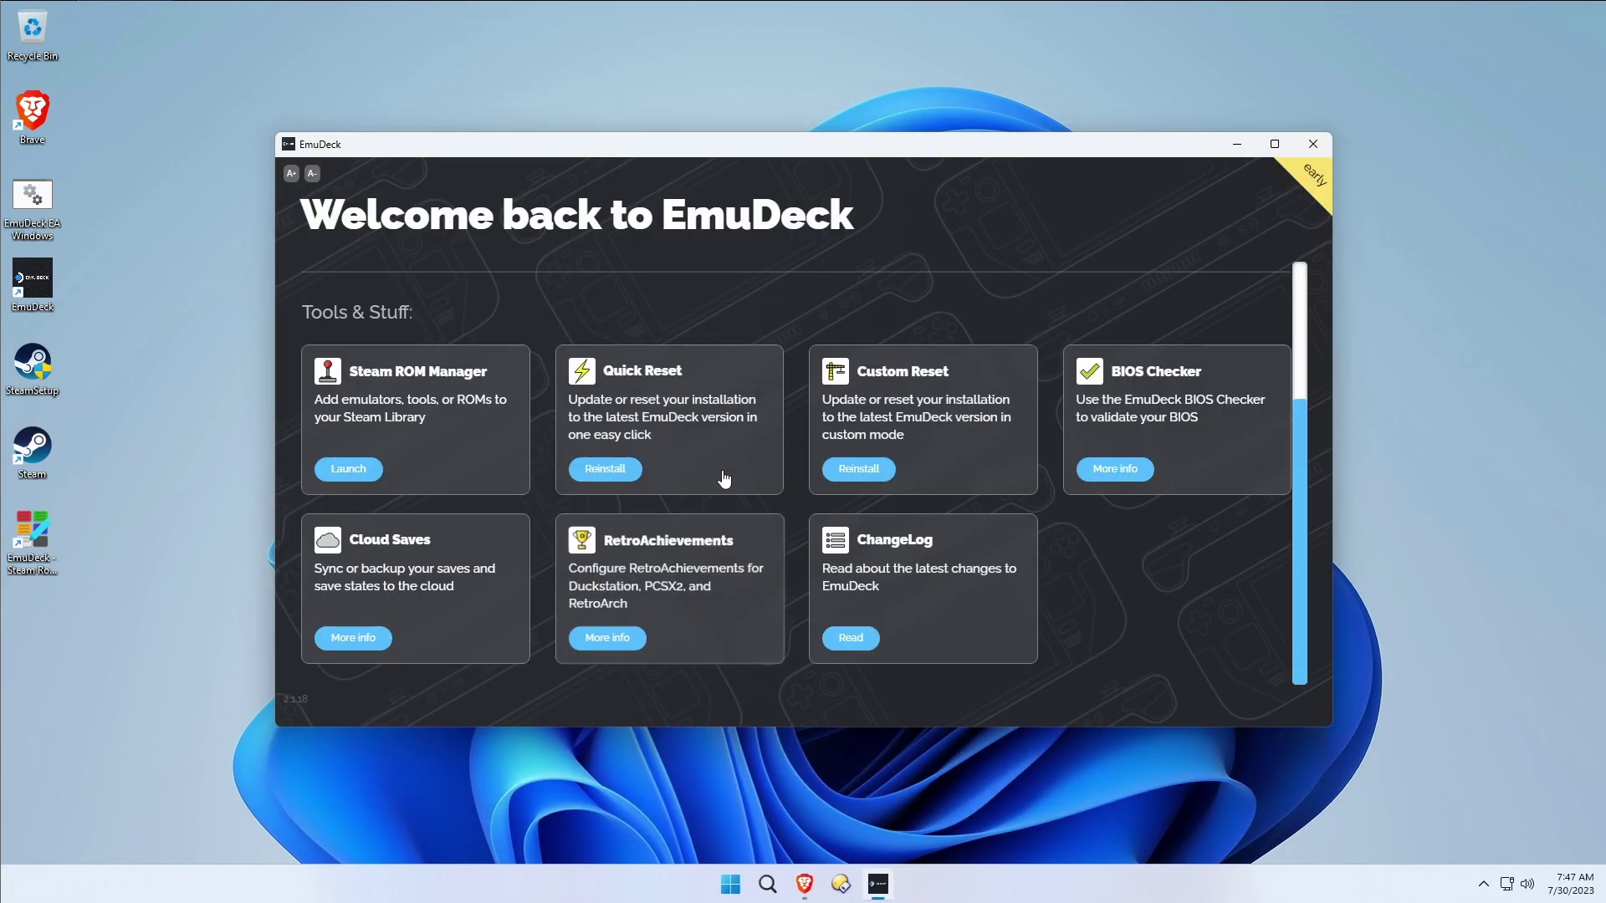
left_click(395, 415)
left_click(988, 449)
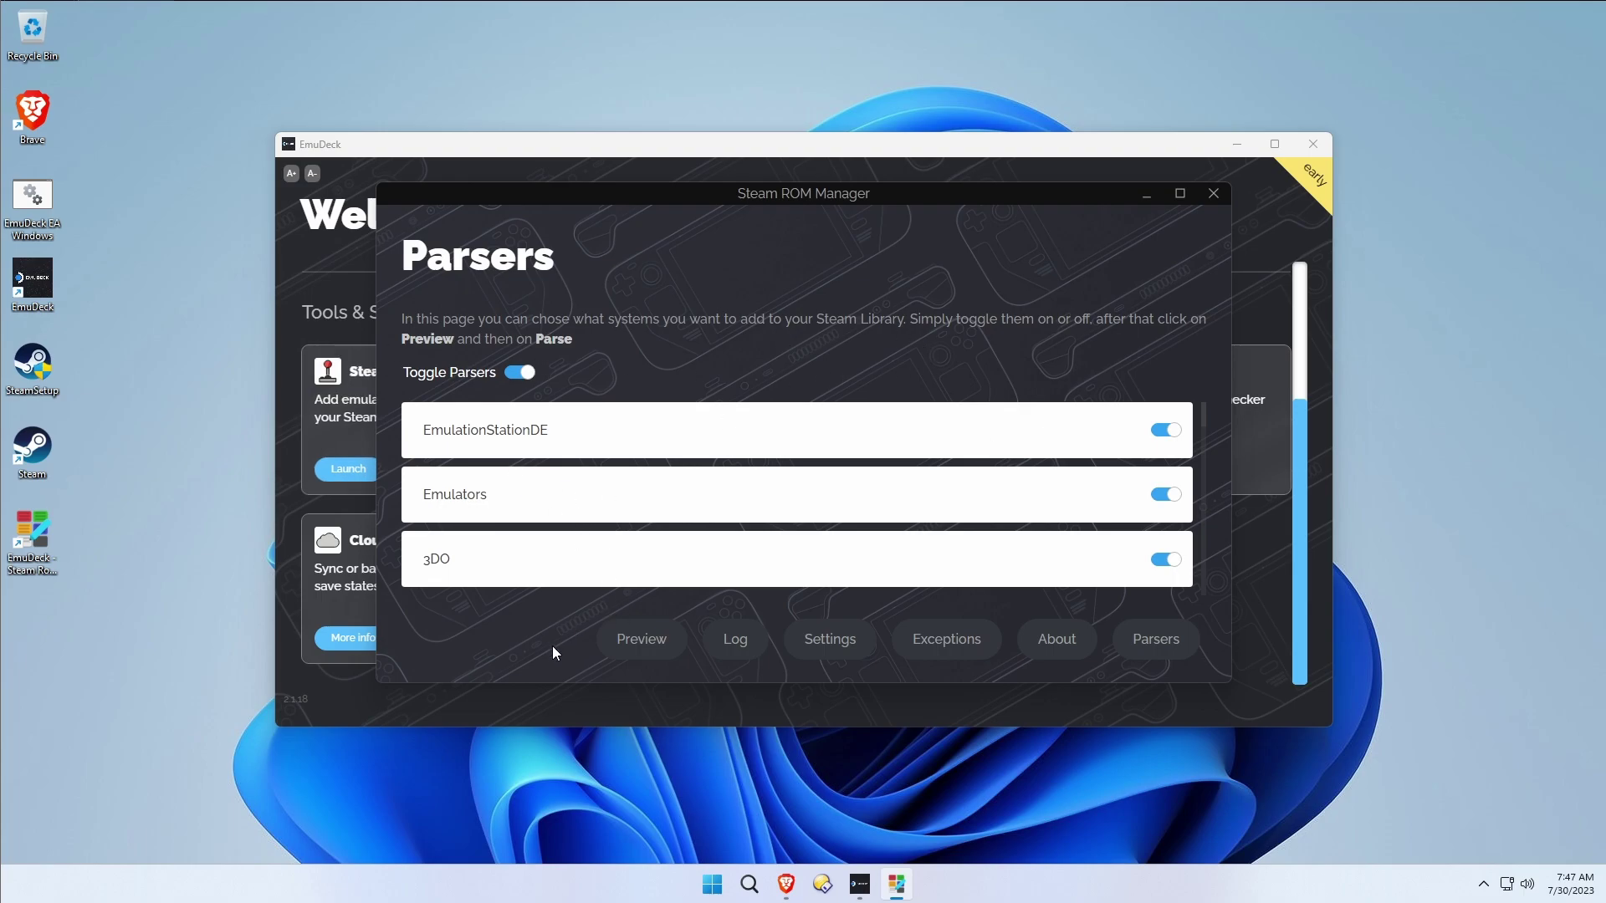
Parse the games of all enabled parsers again and remove all added titles from Steam.
left_click(619, 643)
left_click(474, 514)
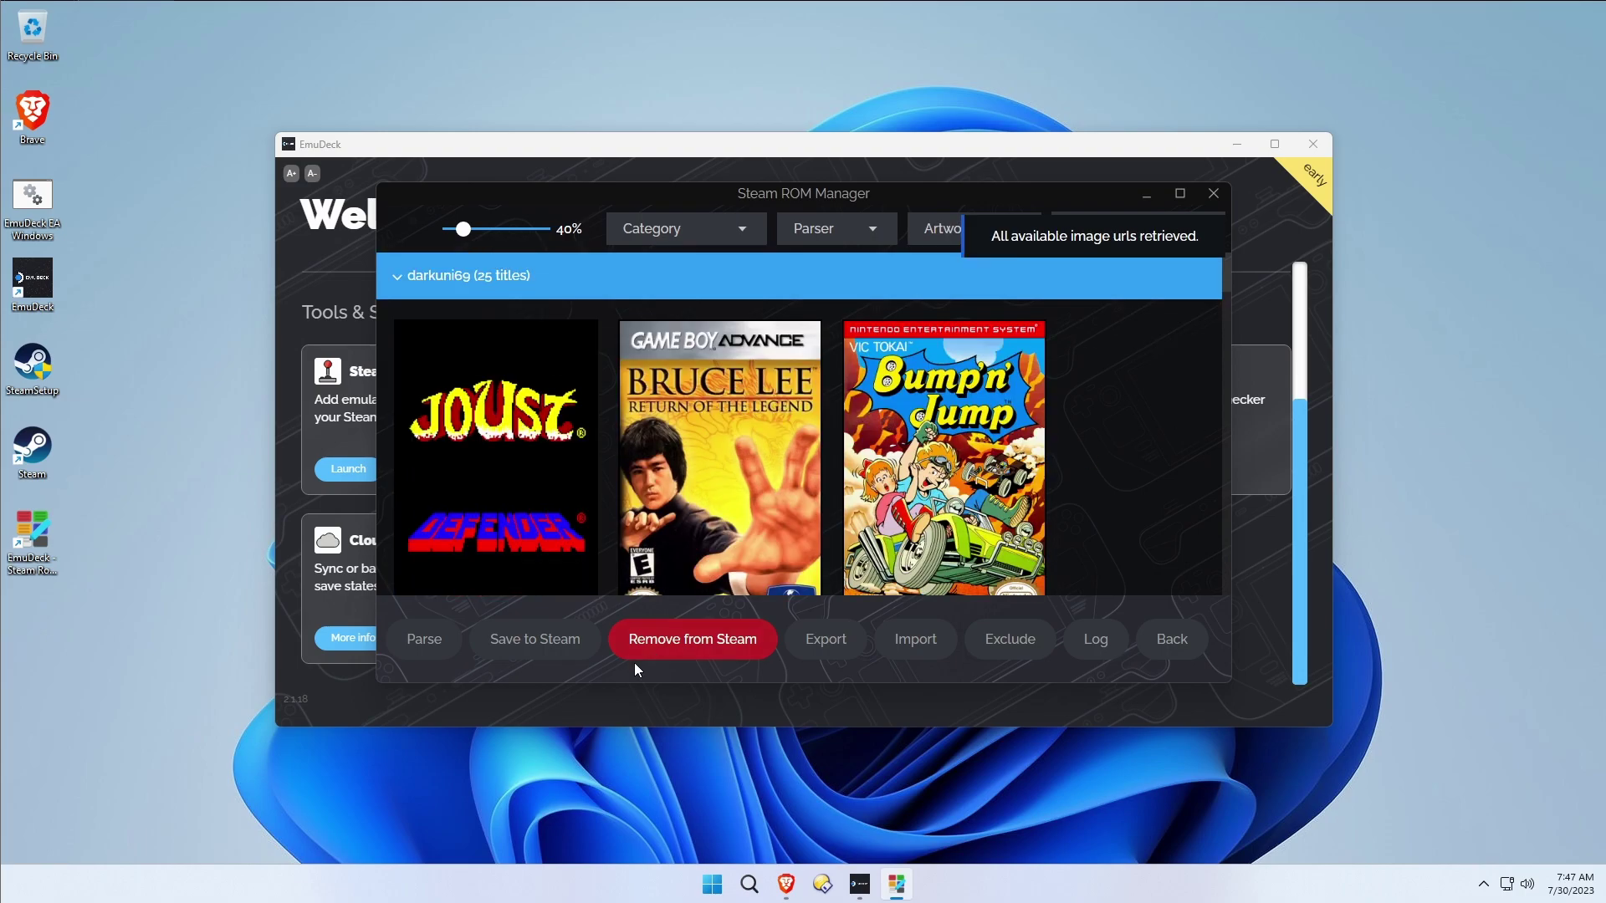
left_click(690, 640)
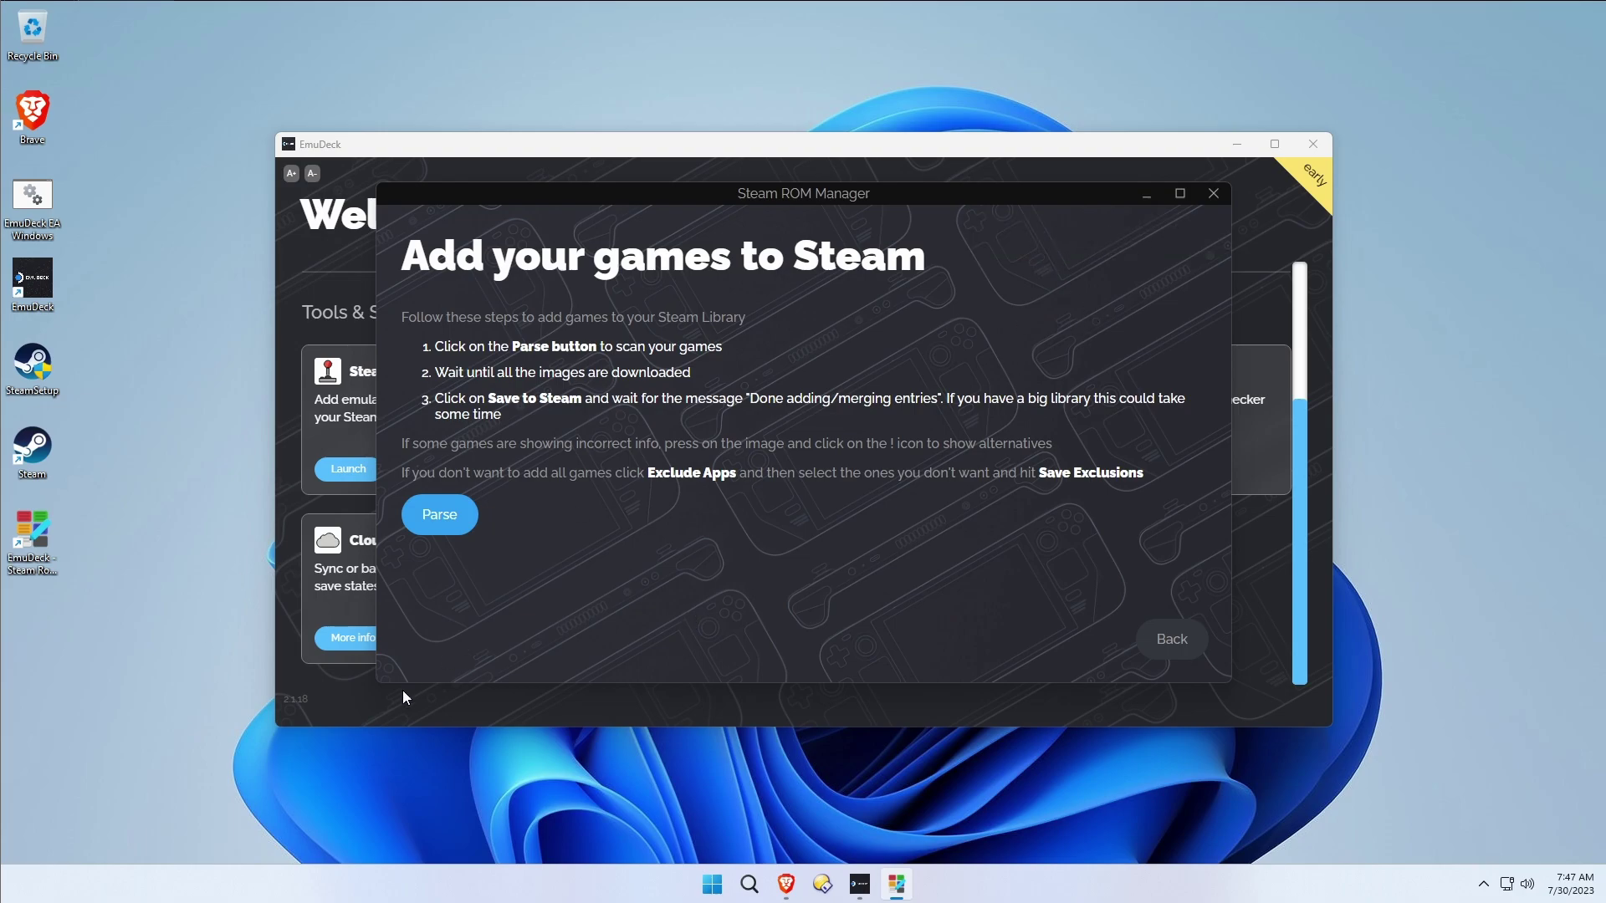
Reopen Steam and check the library's remaining collections, collapsing the Unplayed list.
left_click(32, 447)
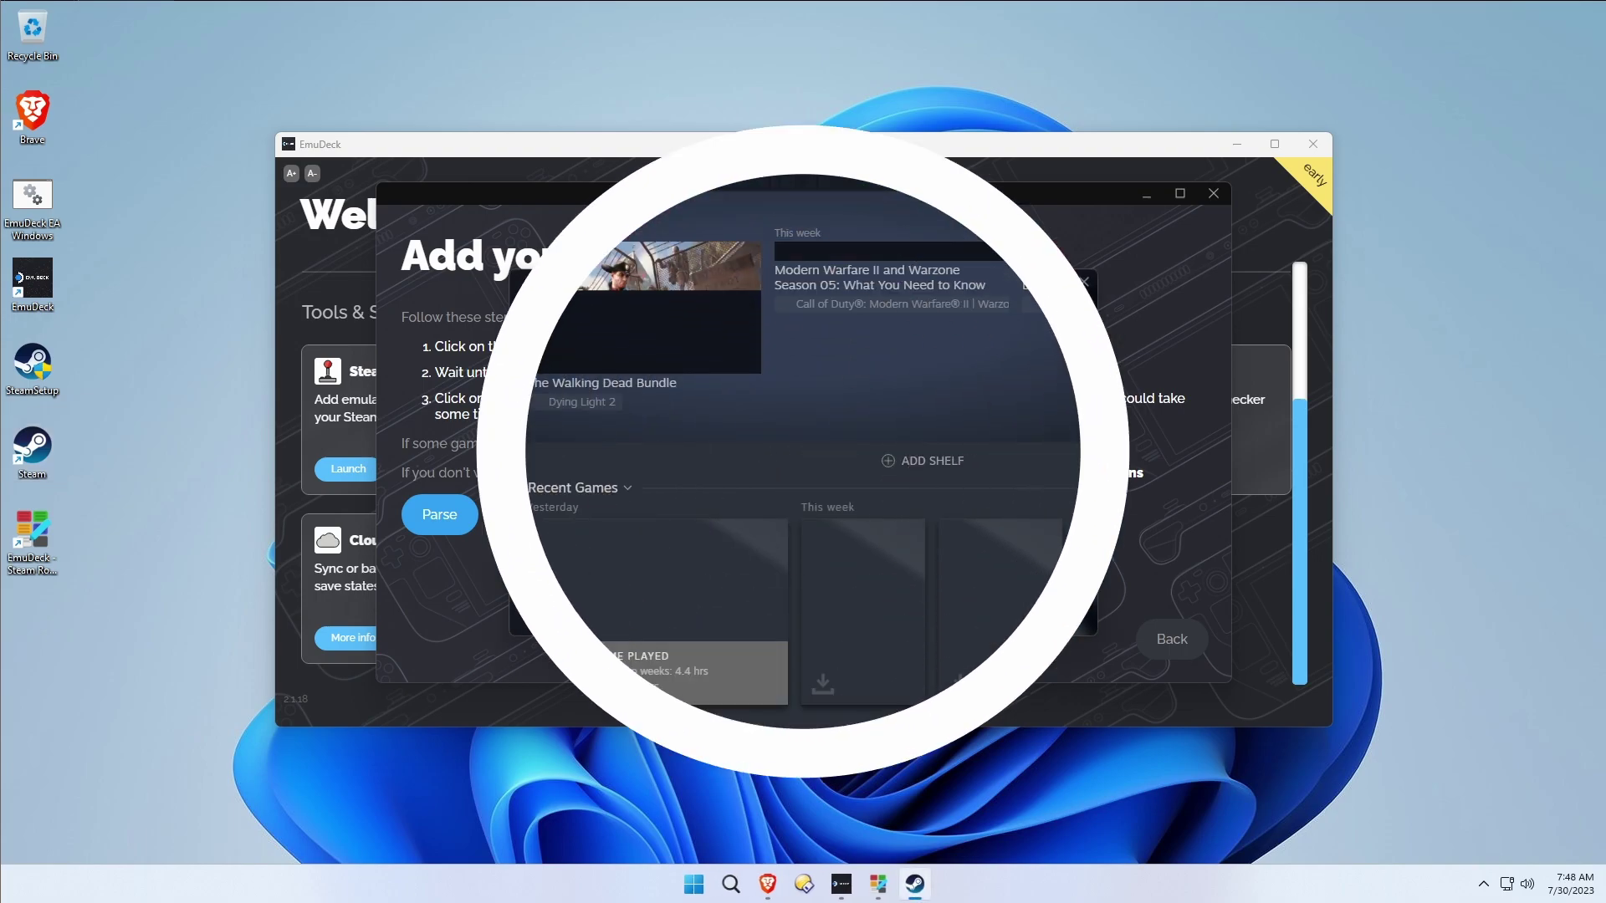
scroll(366, 394, "down", 15)
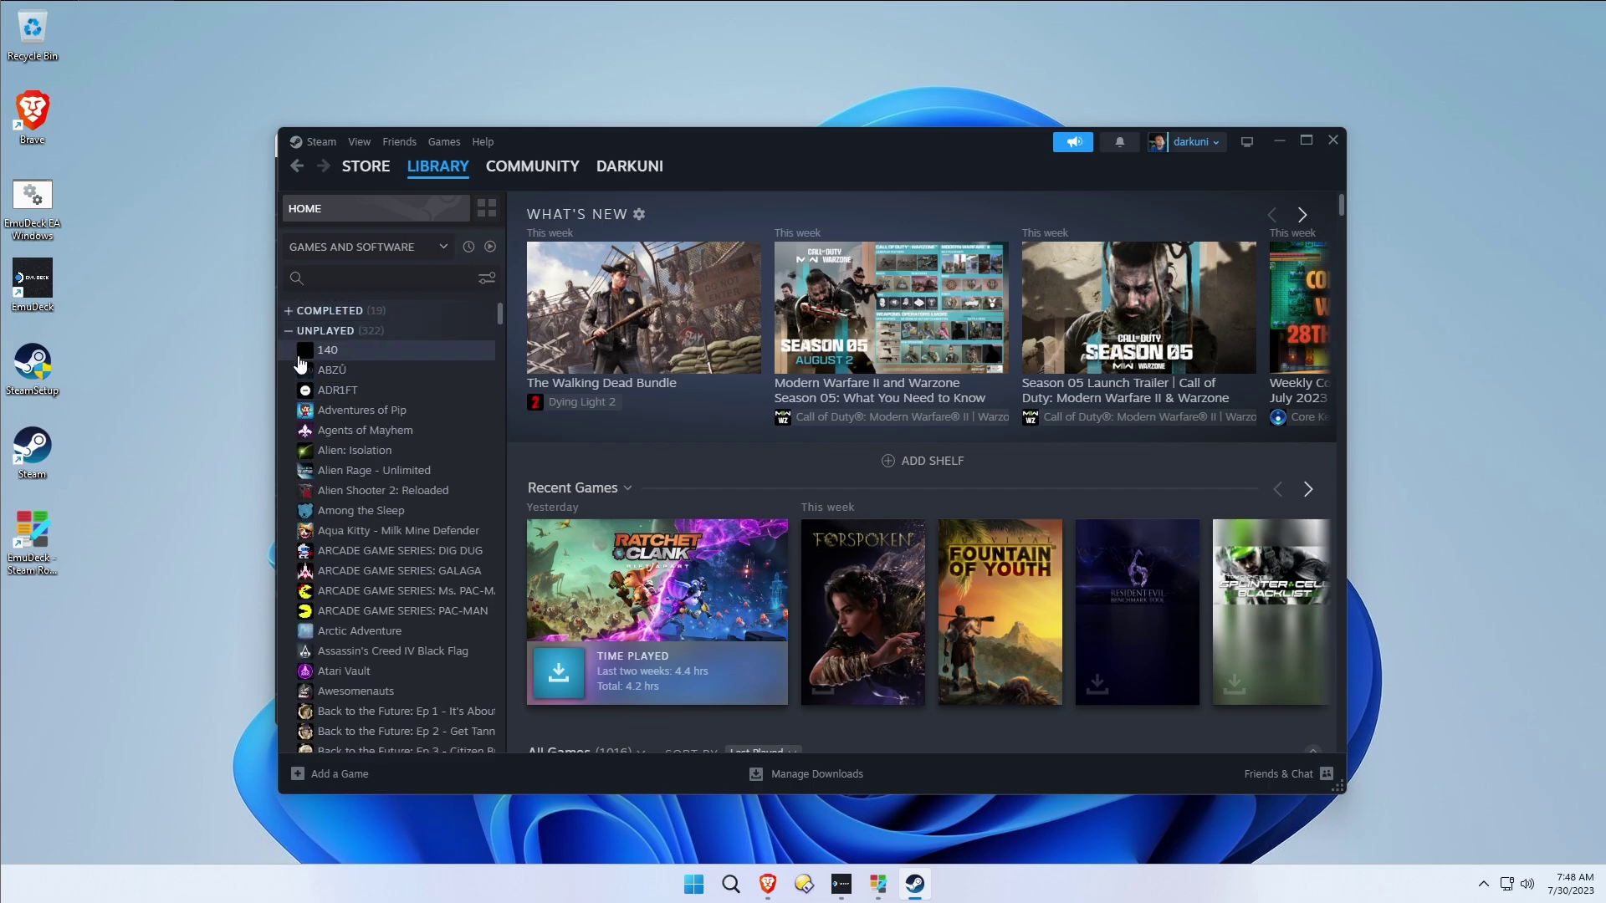
left_click(287, 333)
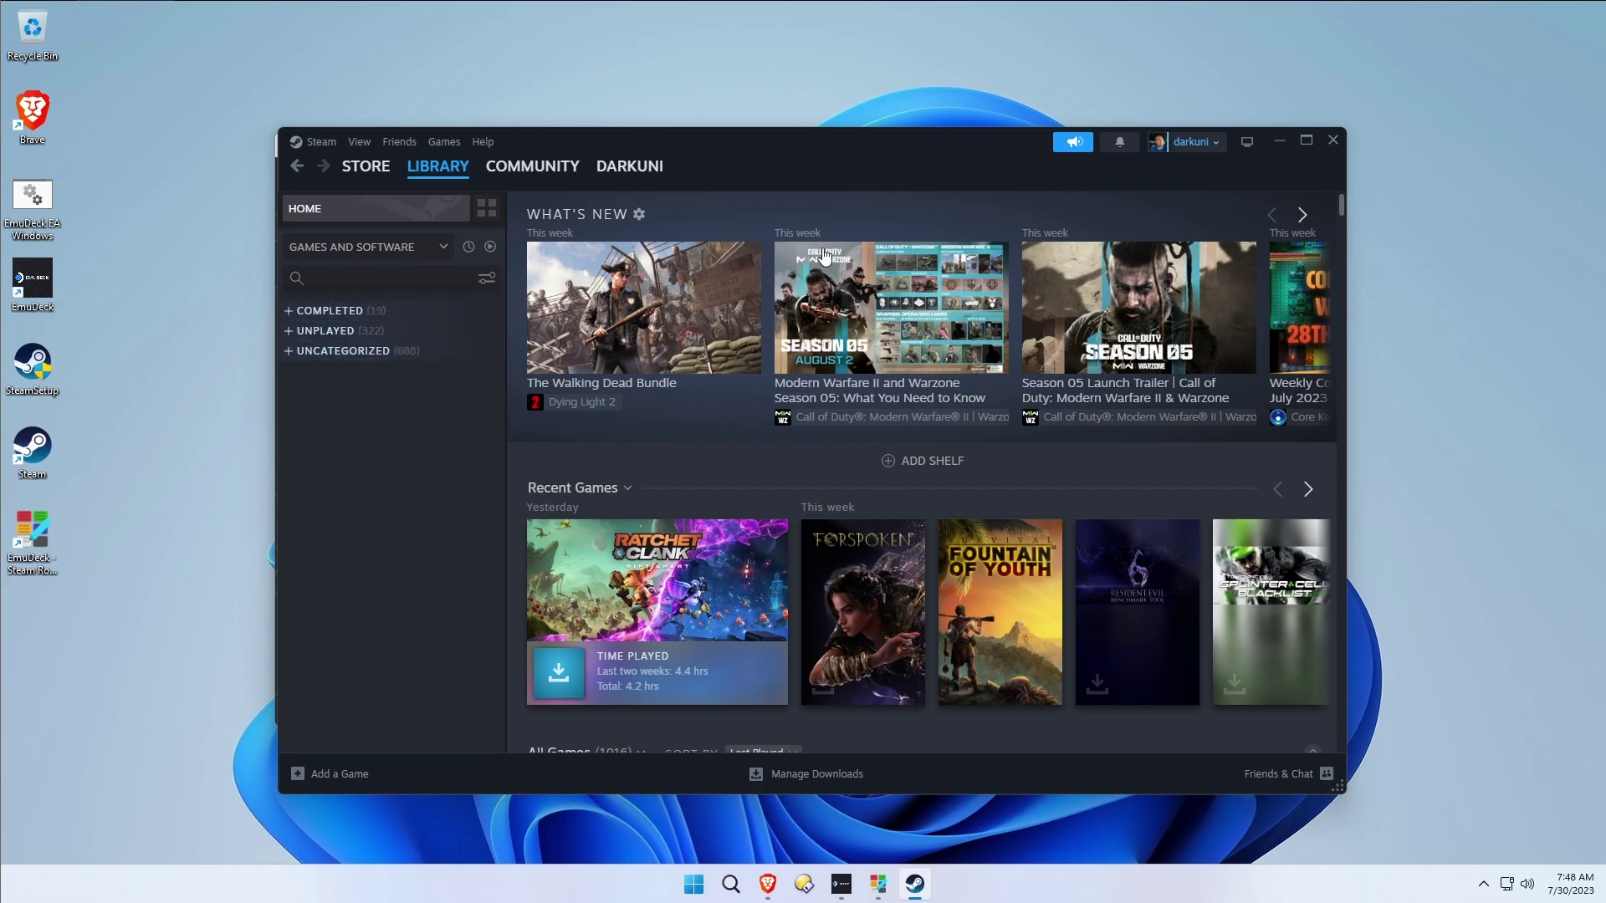
Exit Steam and disable all Steam ROM Manager parsers except EmulationStationDE and Sony PlayStation 2 - PCSX2.
left_click(319, 142)
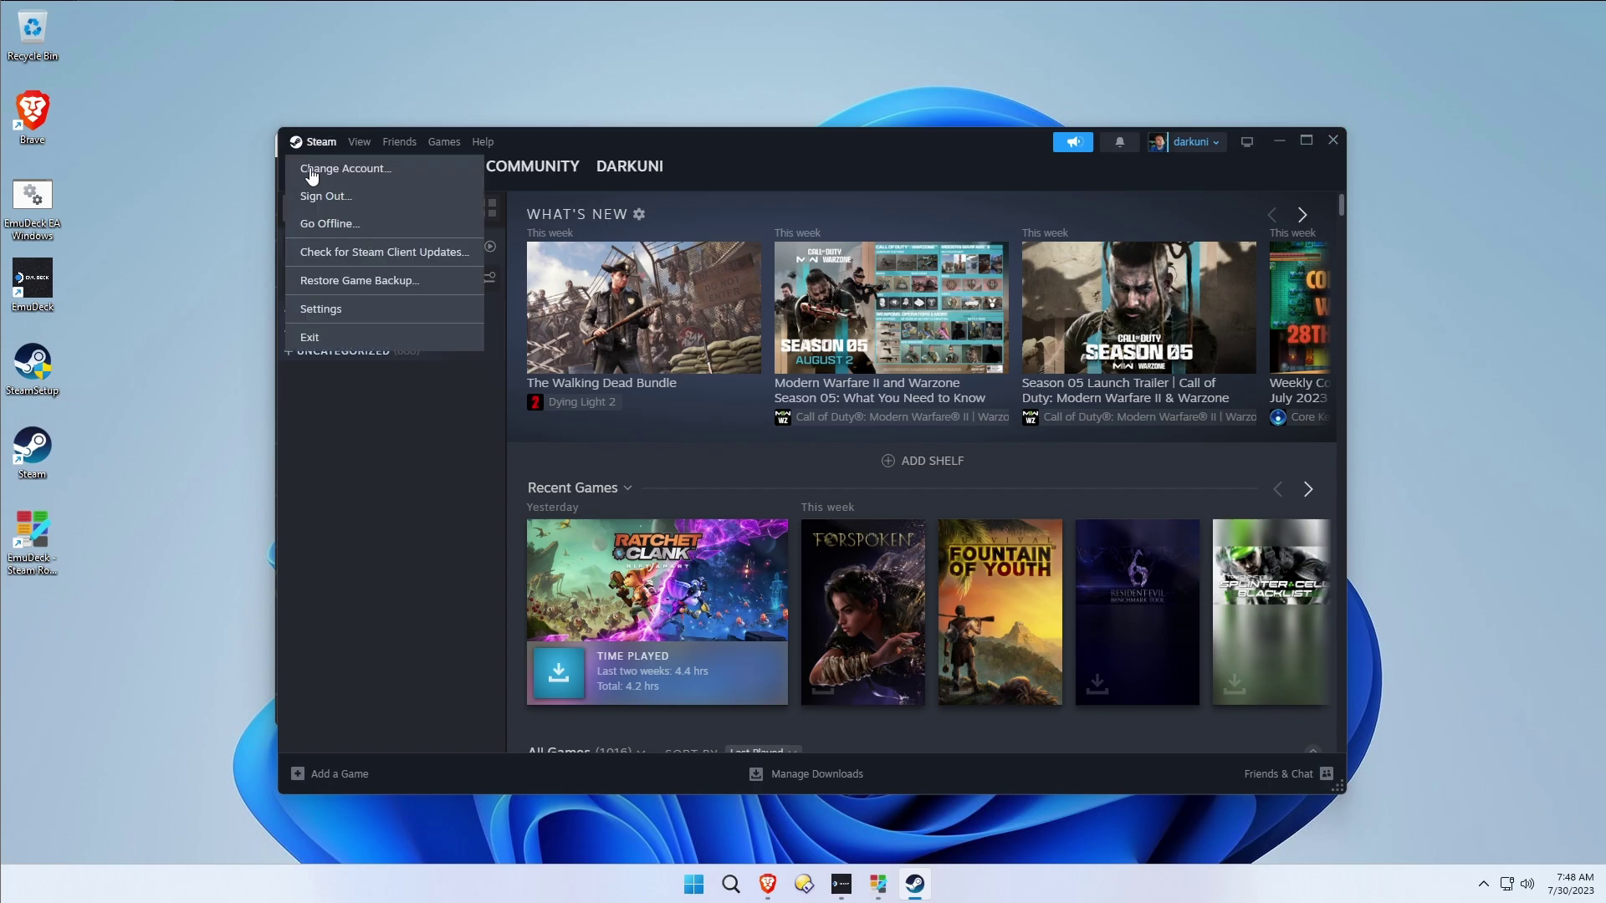
left_click(350, 341)
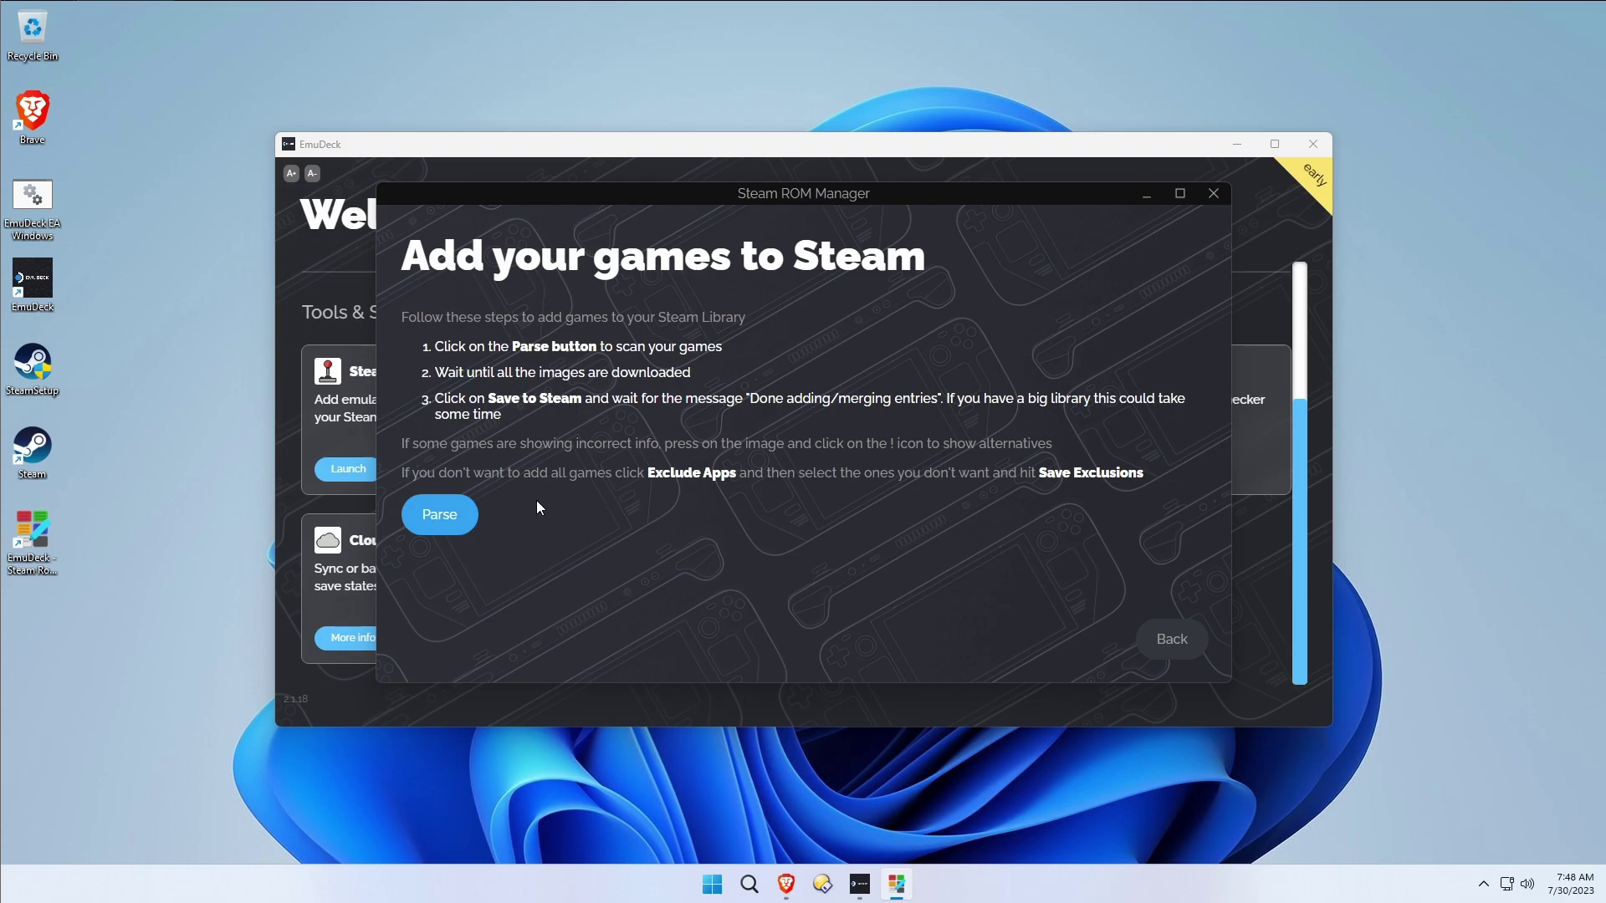
left_click(1172, 639)
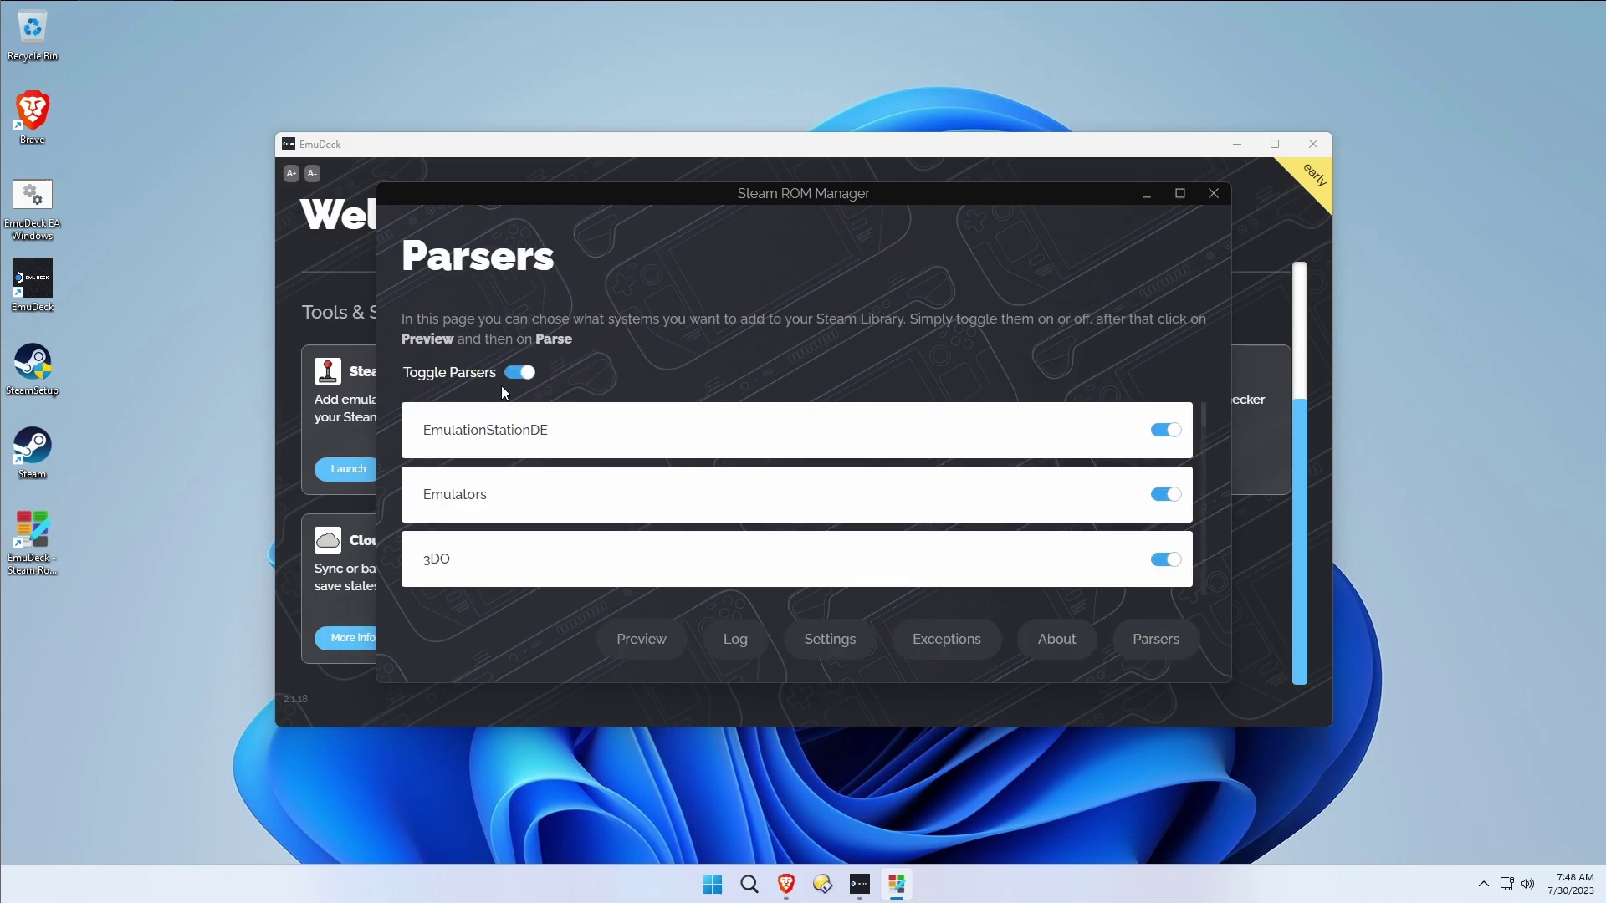
left_click(520, 373)
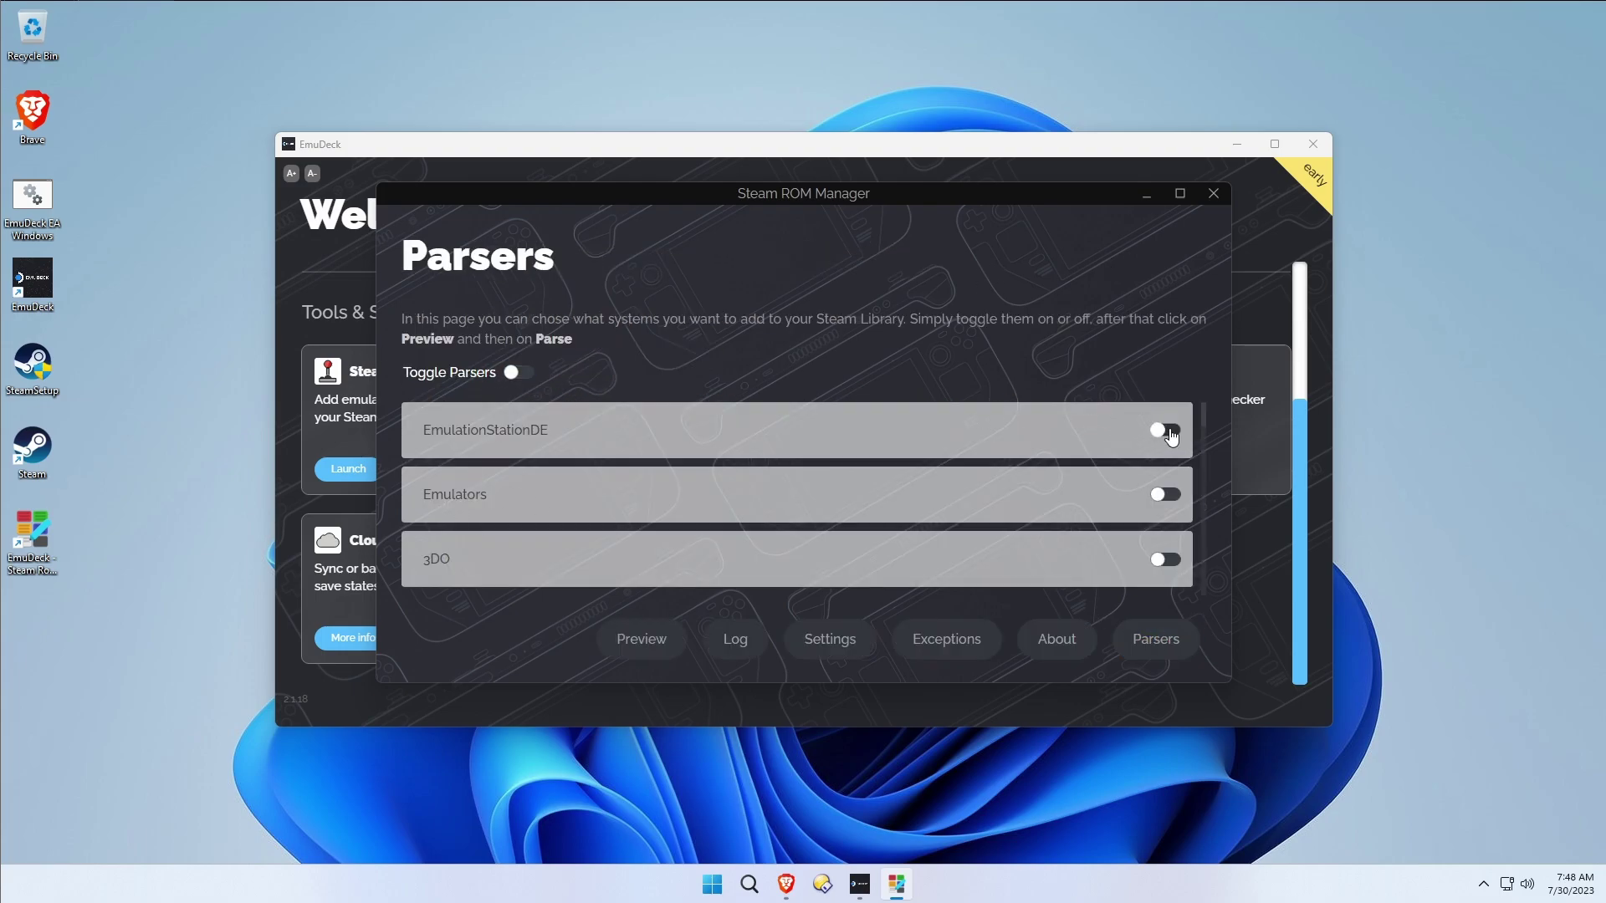
left_click(1165, 431)
scroll(708, 464, "down", 3)
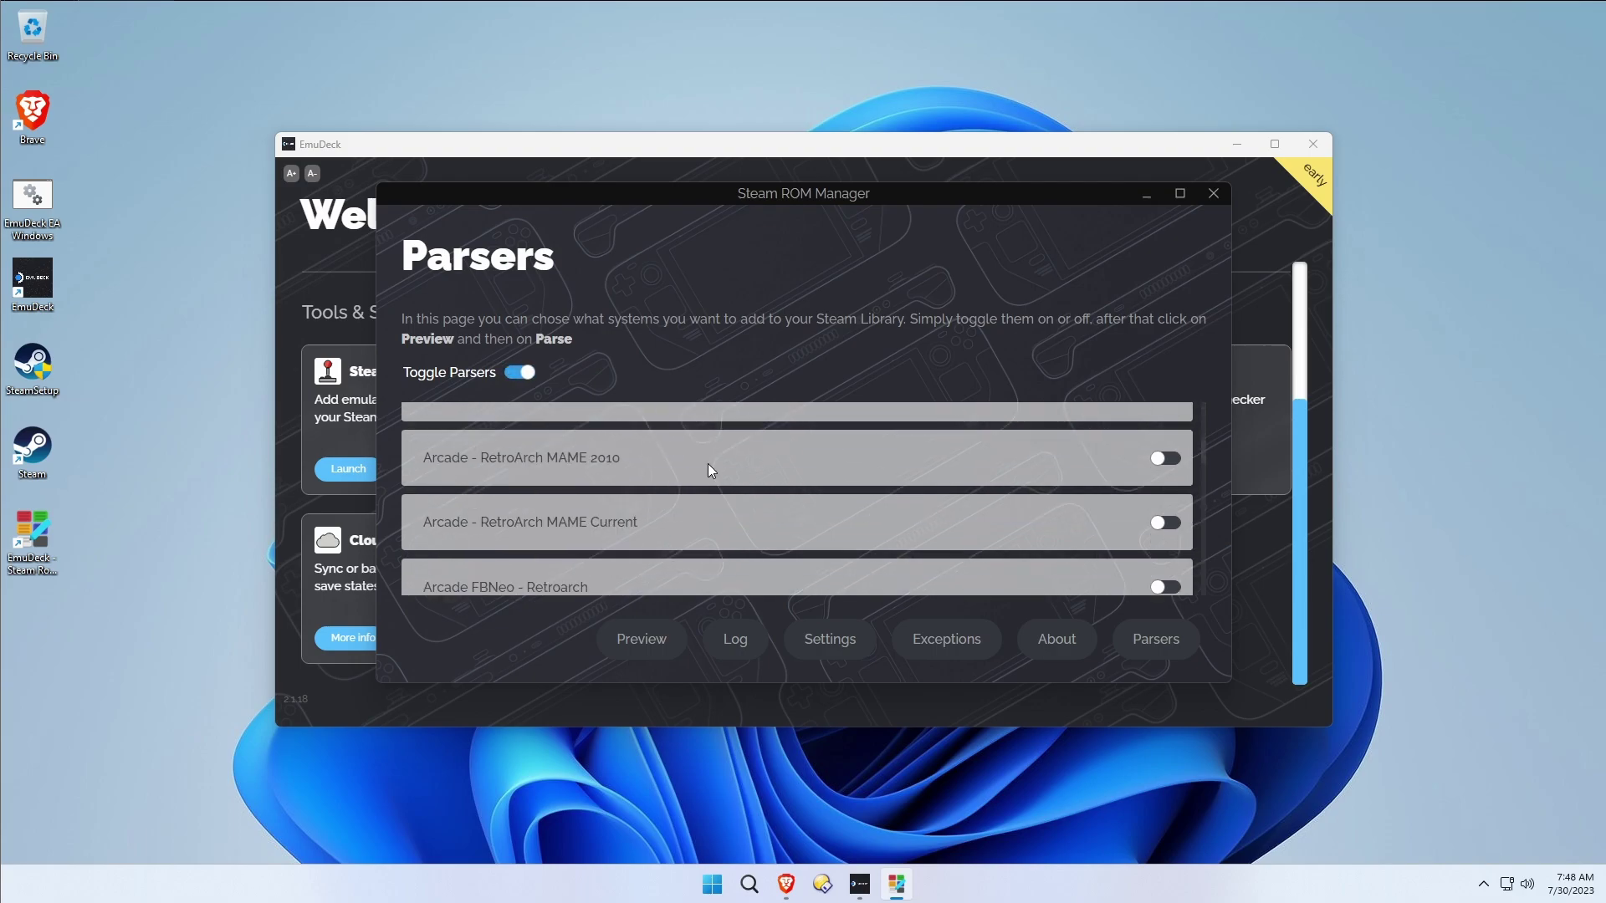
scroll(707, 464, "down", 10)
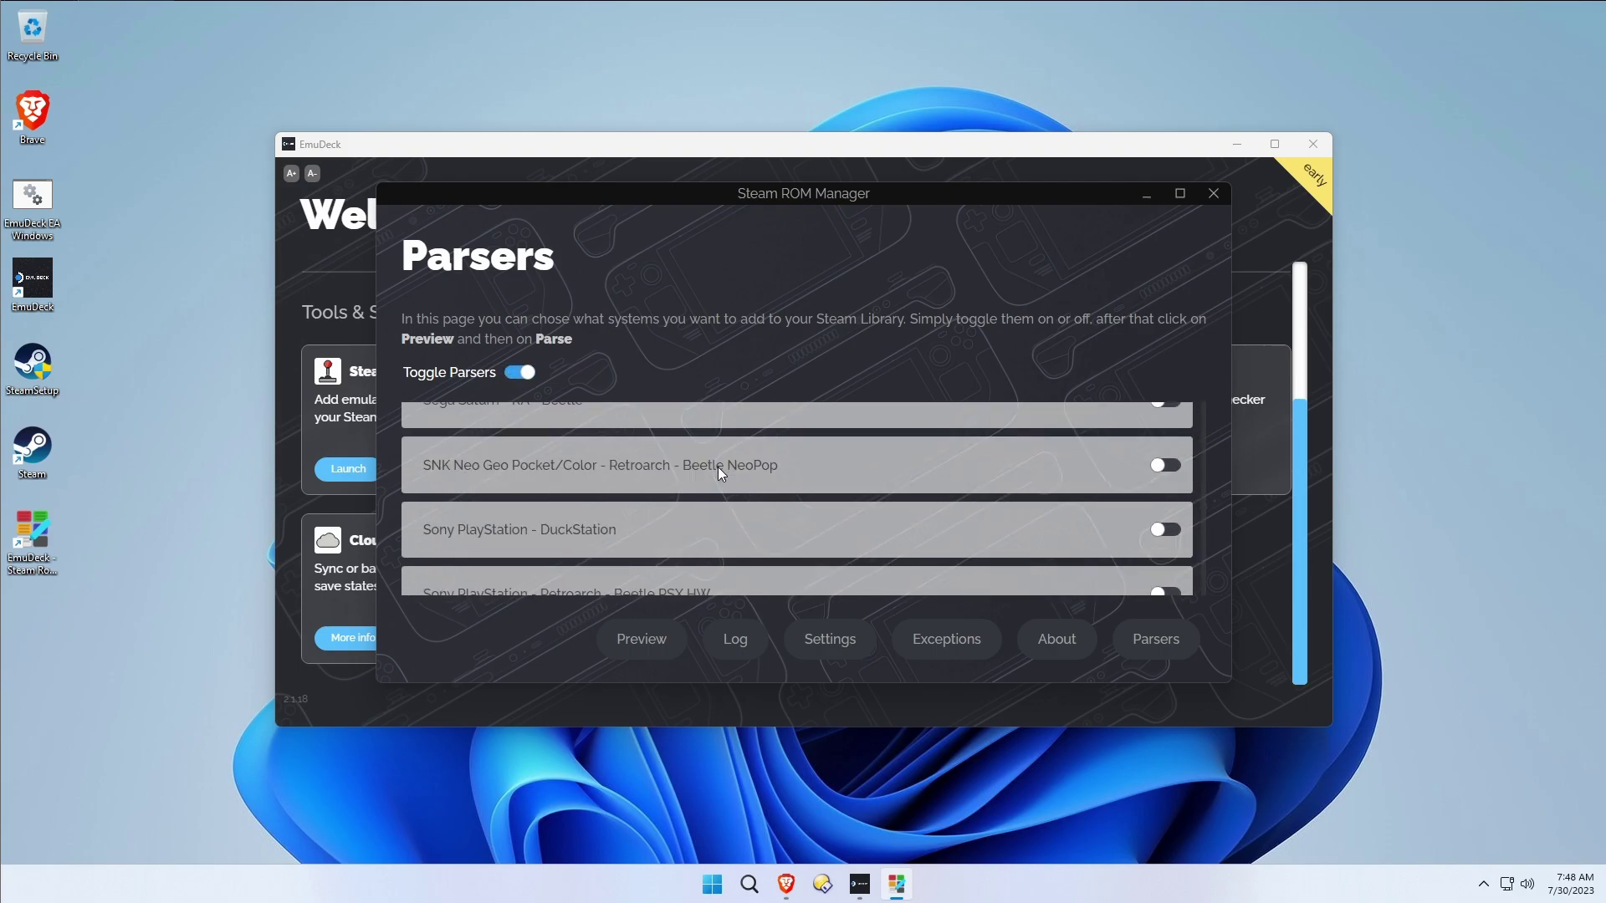
scroll(719, 470, "down", 3)
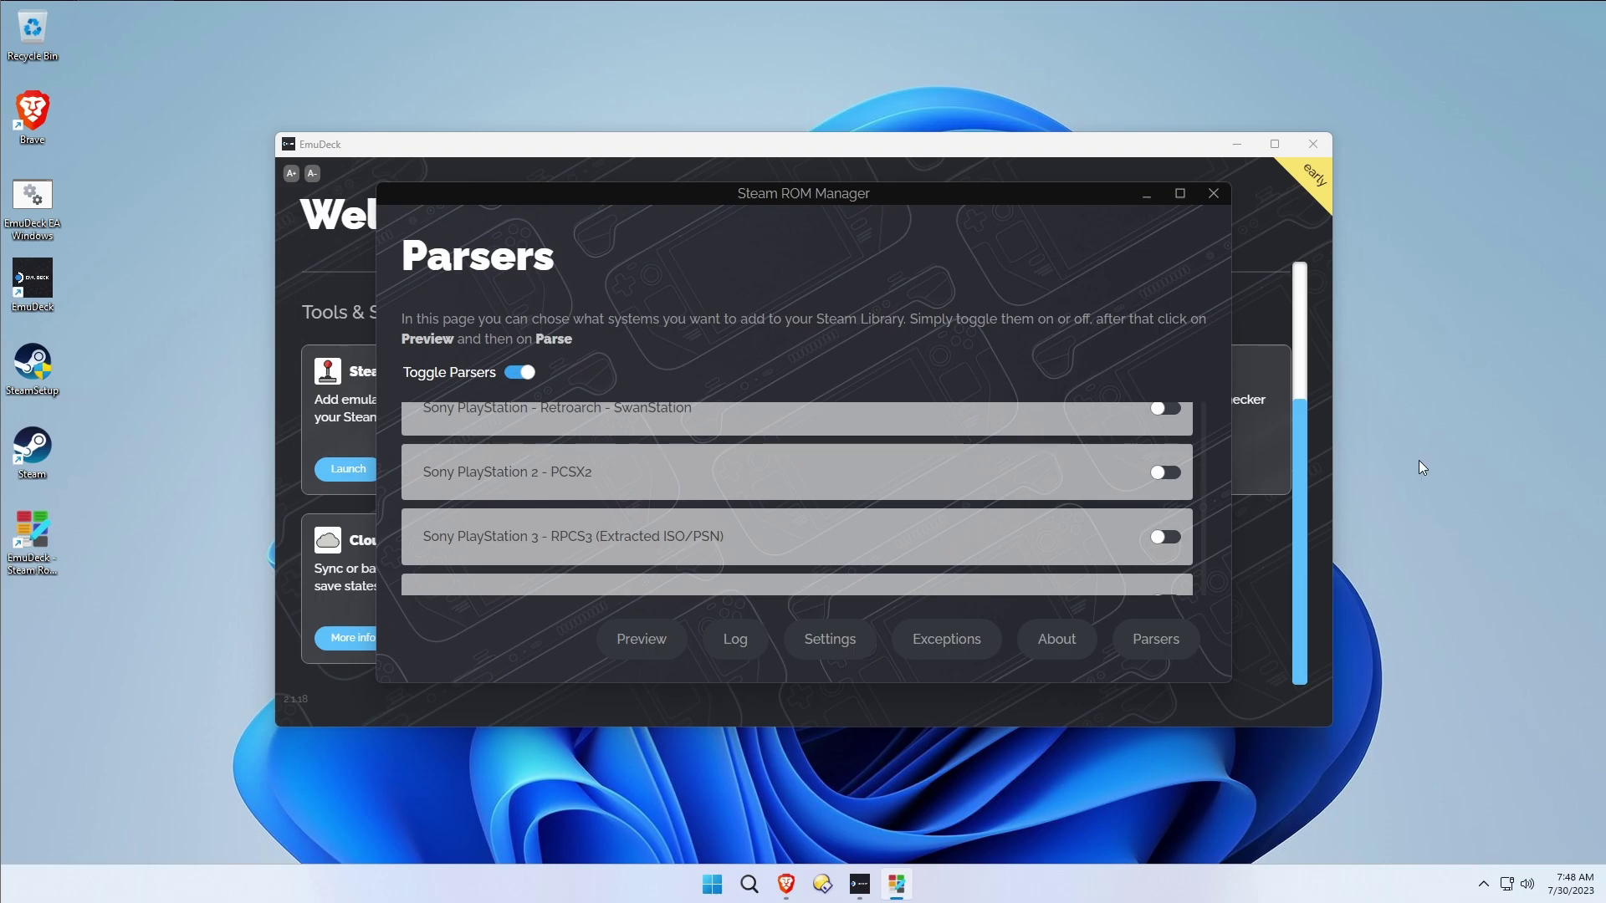
left_click(1165, 473)
Parse the enabled parsers and set EmulationStation-DE's artwork to cover 8 of 10, with the Emulation Station and EmuDeck logos.
left_click(651, 640)
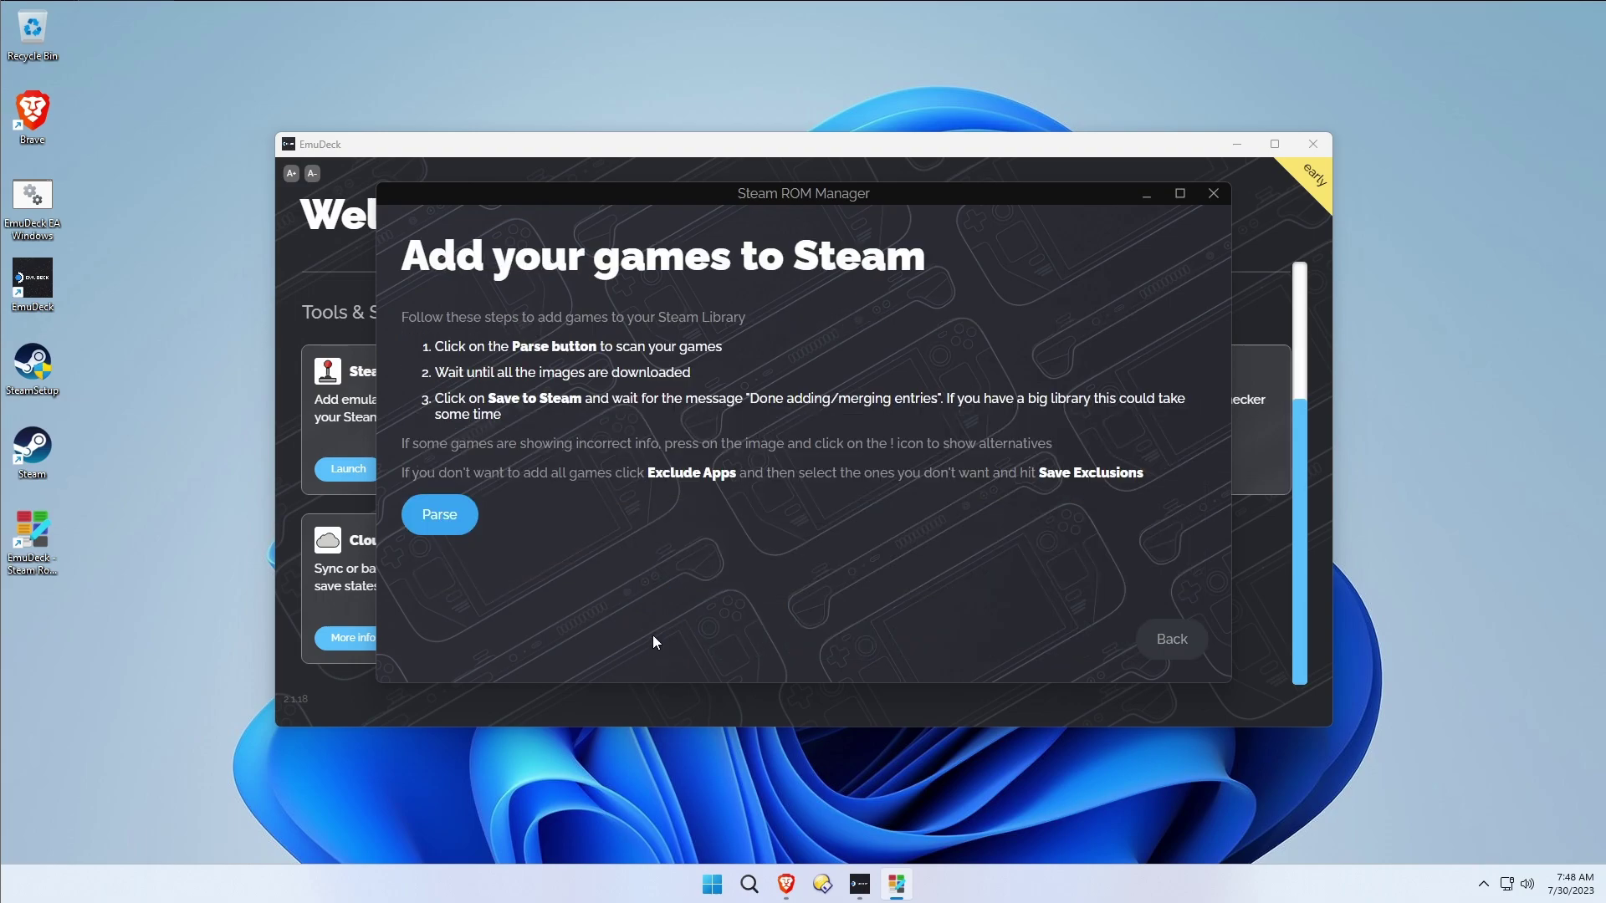
left_click(462, 512)
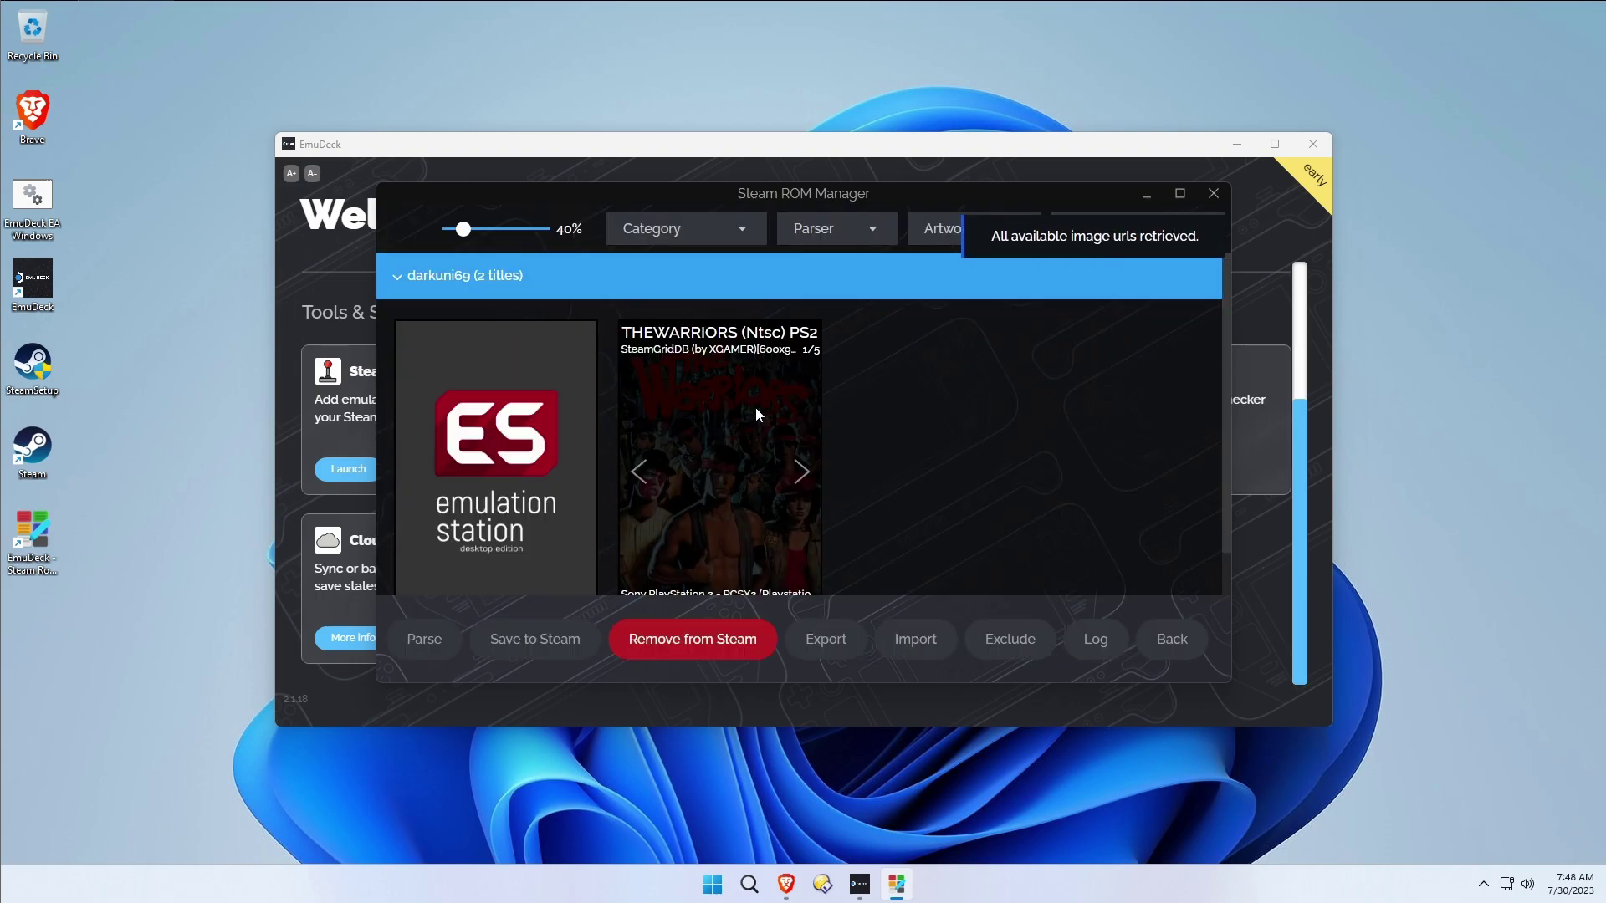
left_click(577, 471)
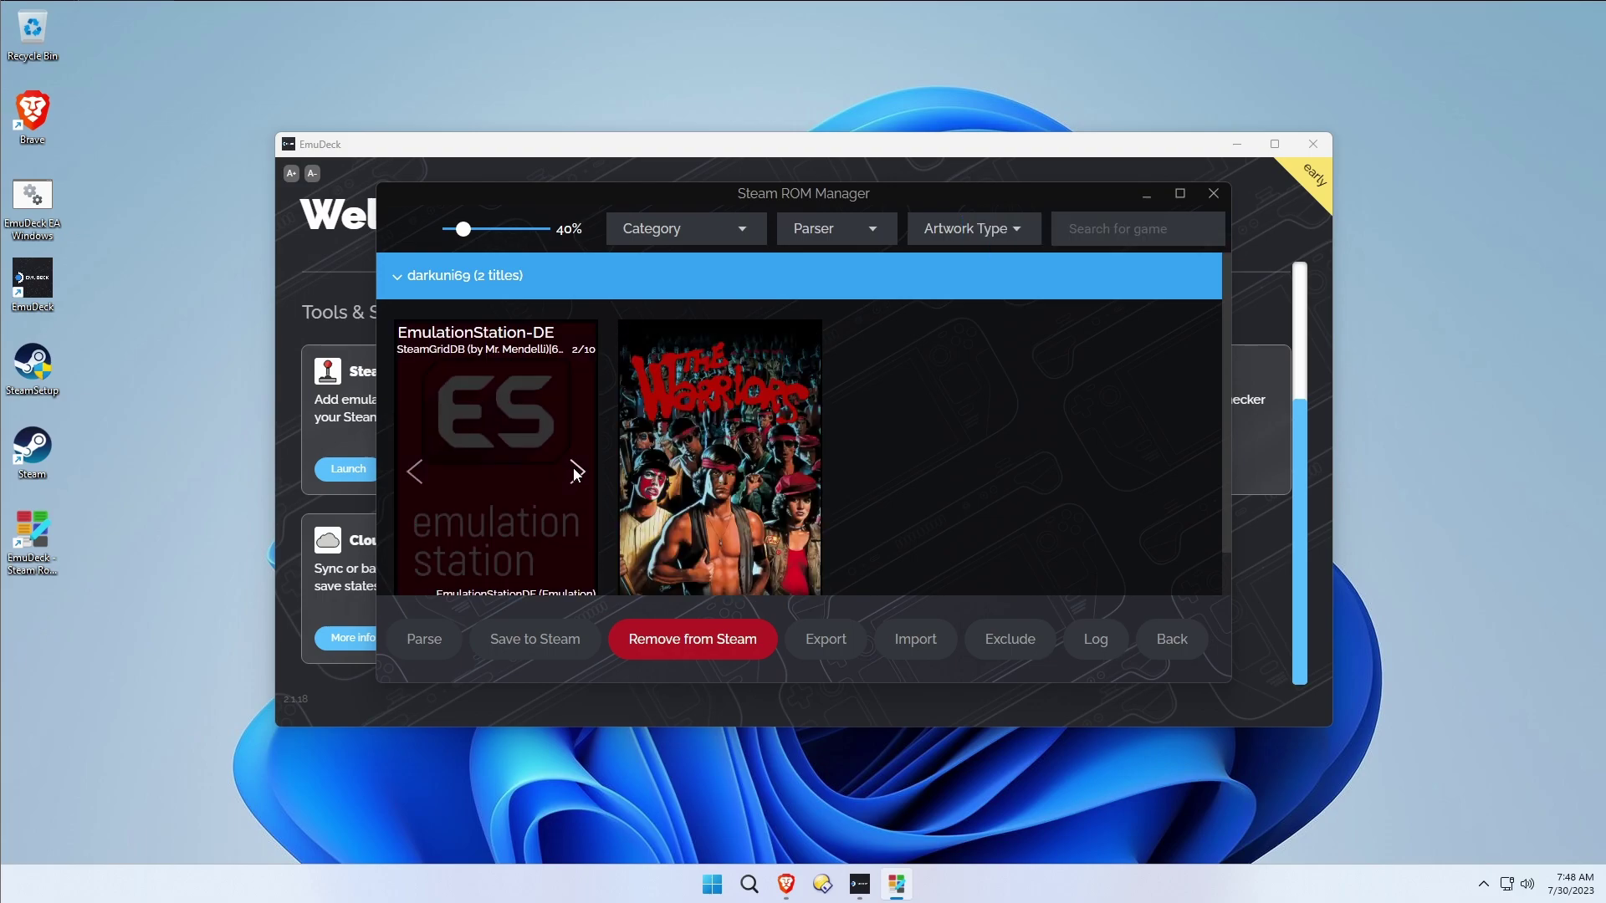
left_click(577, 471)
left_click(576, 471)
left_click(576, 471)
left_click(577, 471)
left_click(577, 471)
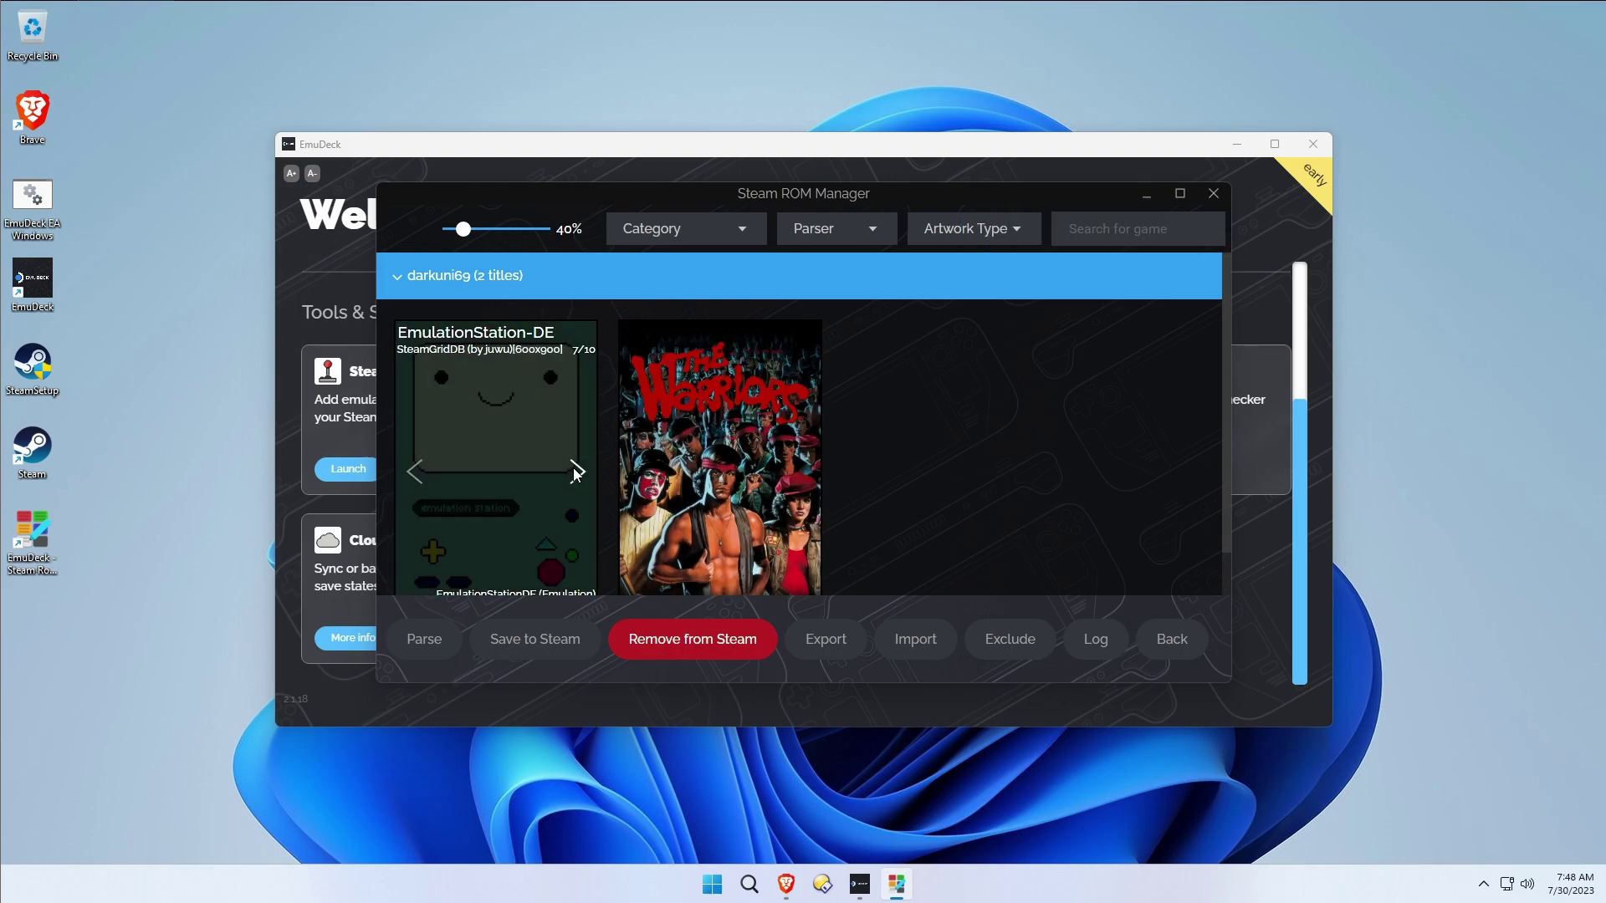
left_click(576, 471)
left_click(576, 471)
left_click(416, 473)
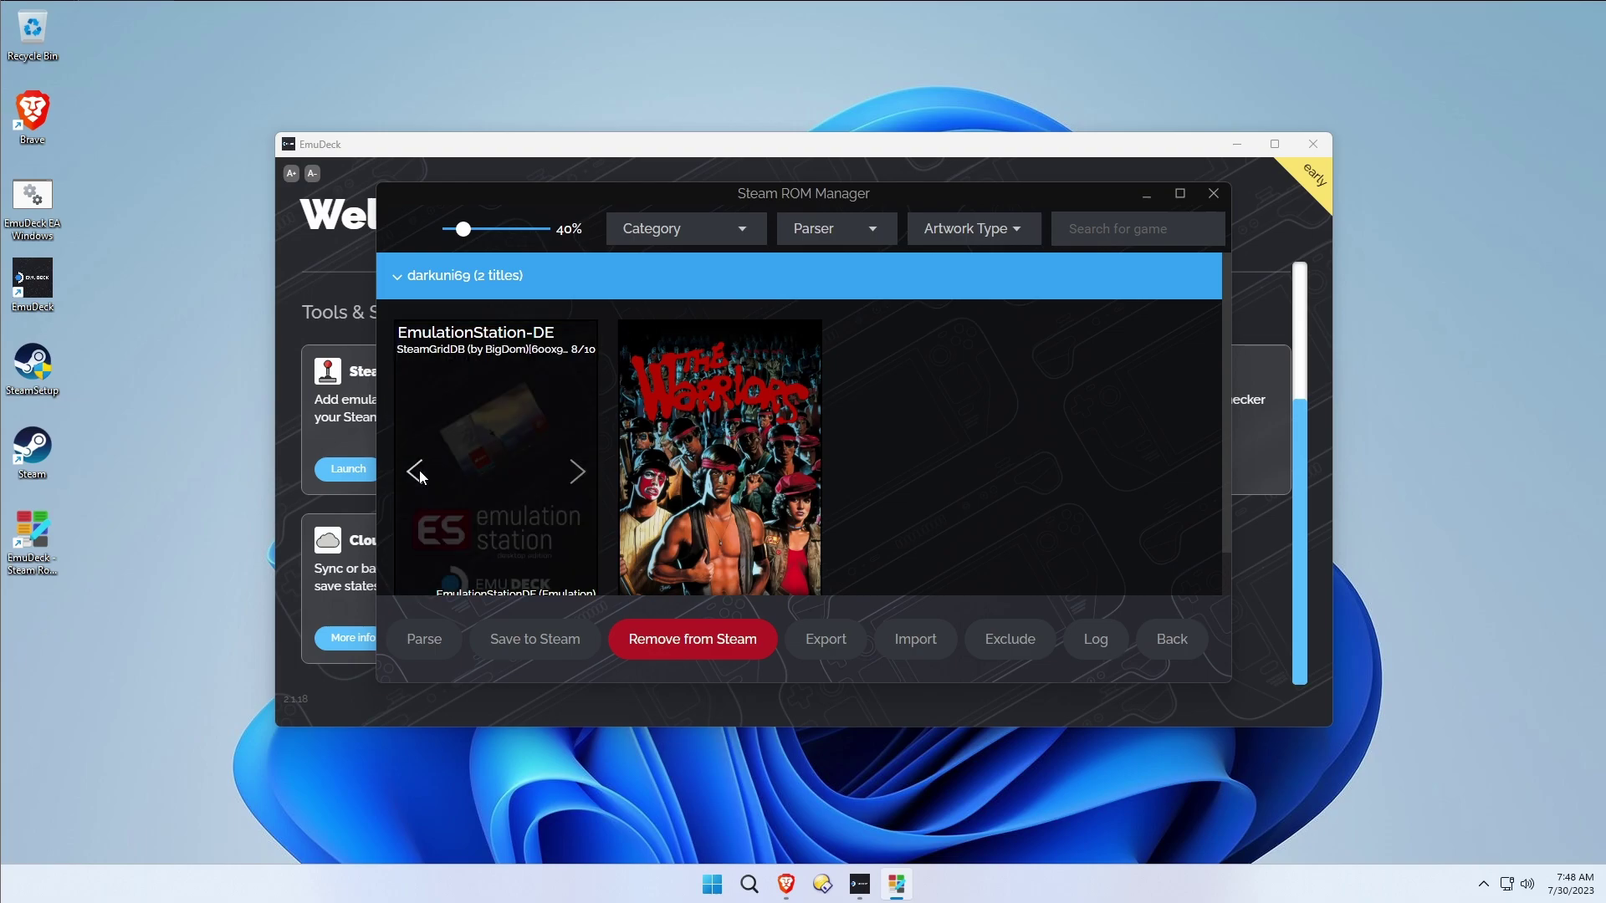
Choose the Classics Collection cover for THEWARRIORS (Ntsc) PS2, save both titles to Steam and close Steam ROM Manager.
left_click(801, 473)
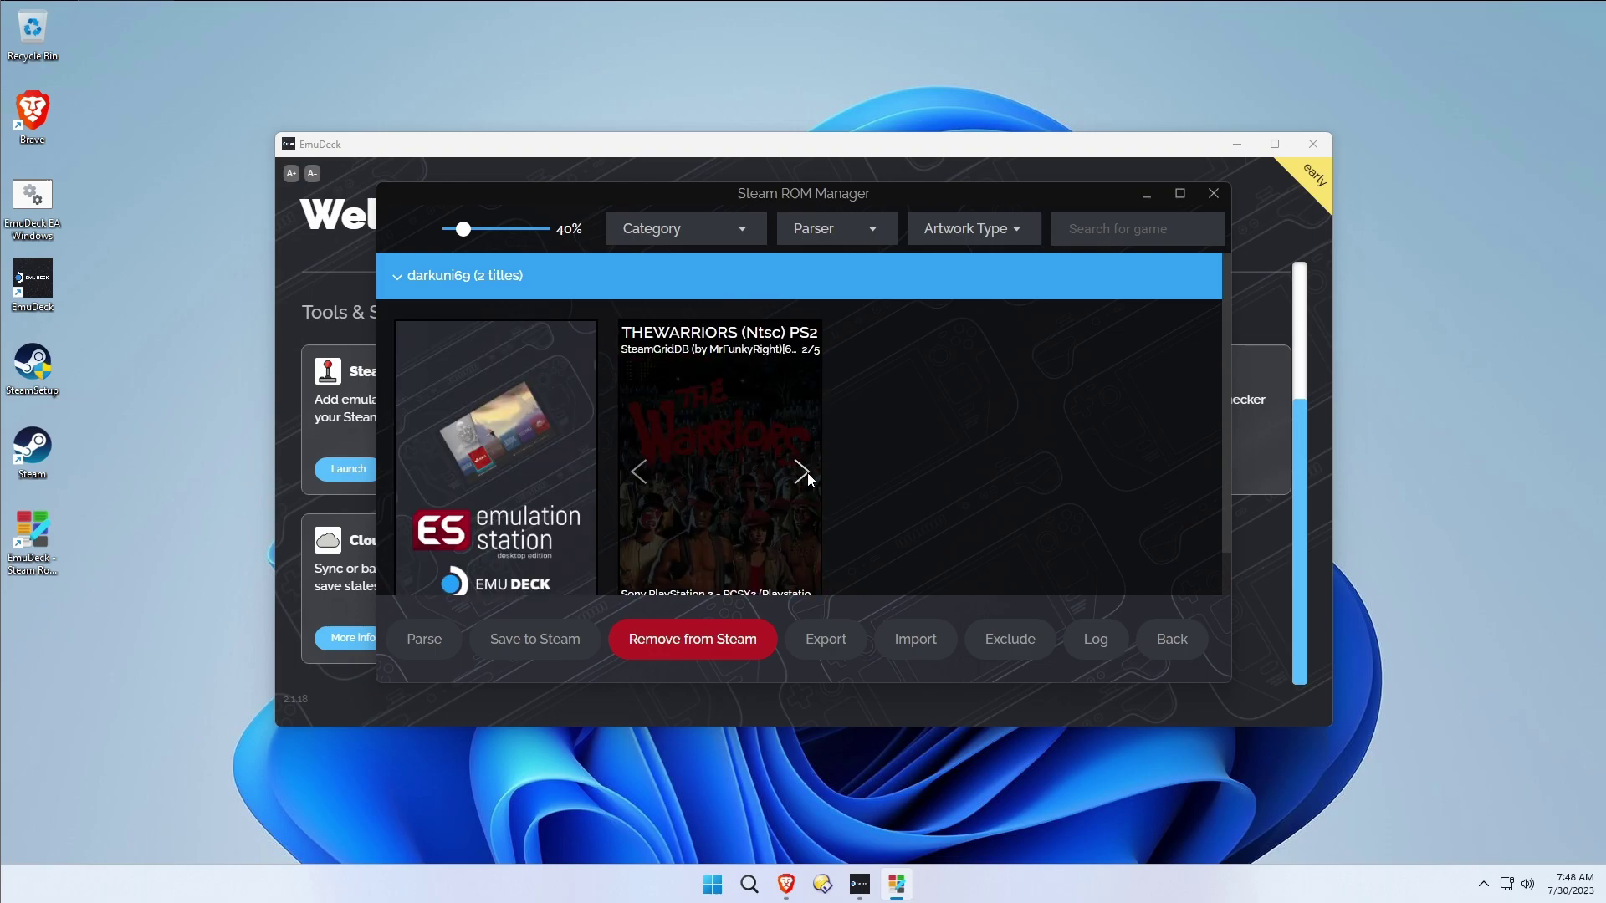
left_click(802, 472)
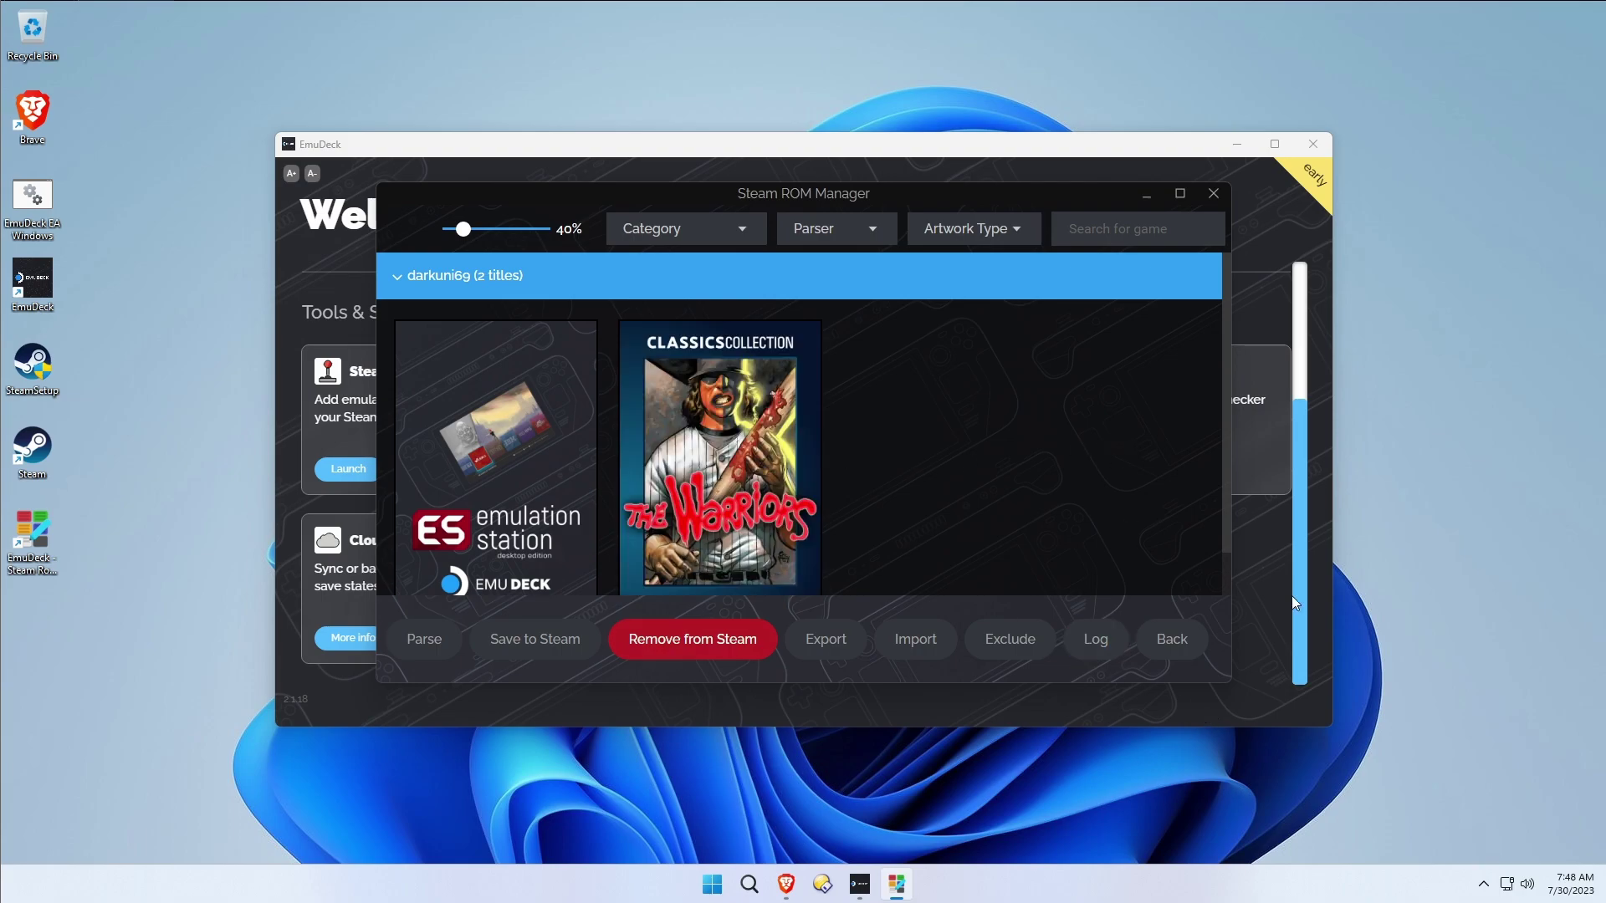
left_click(538, 642)
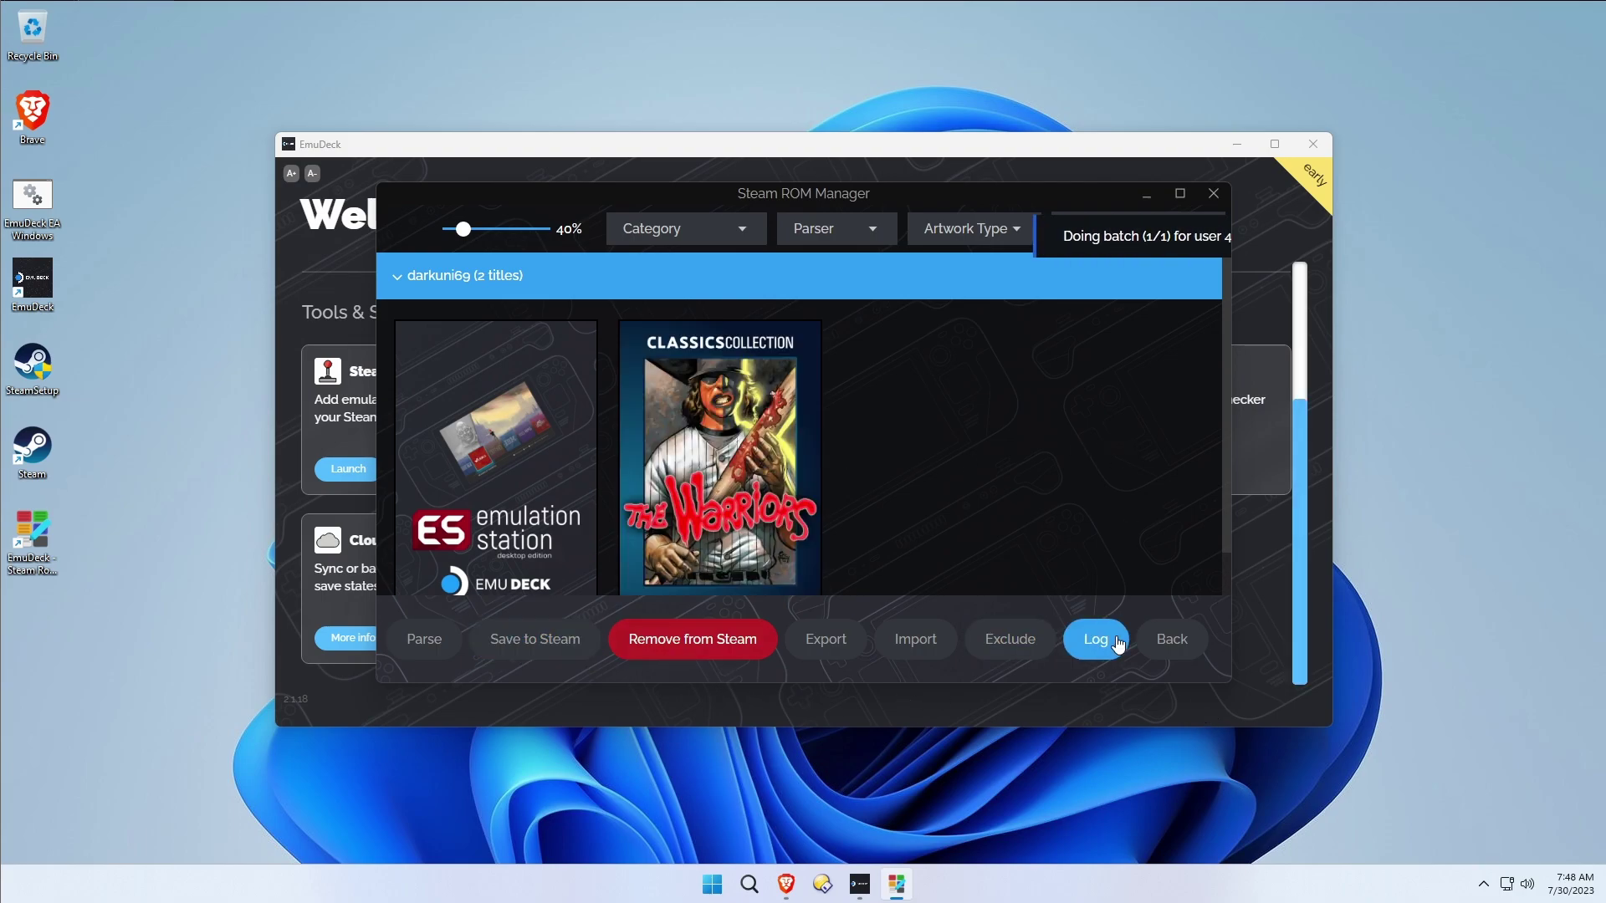
left_click(1213, 194)
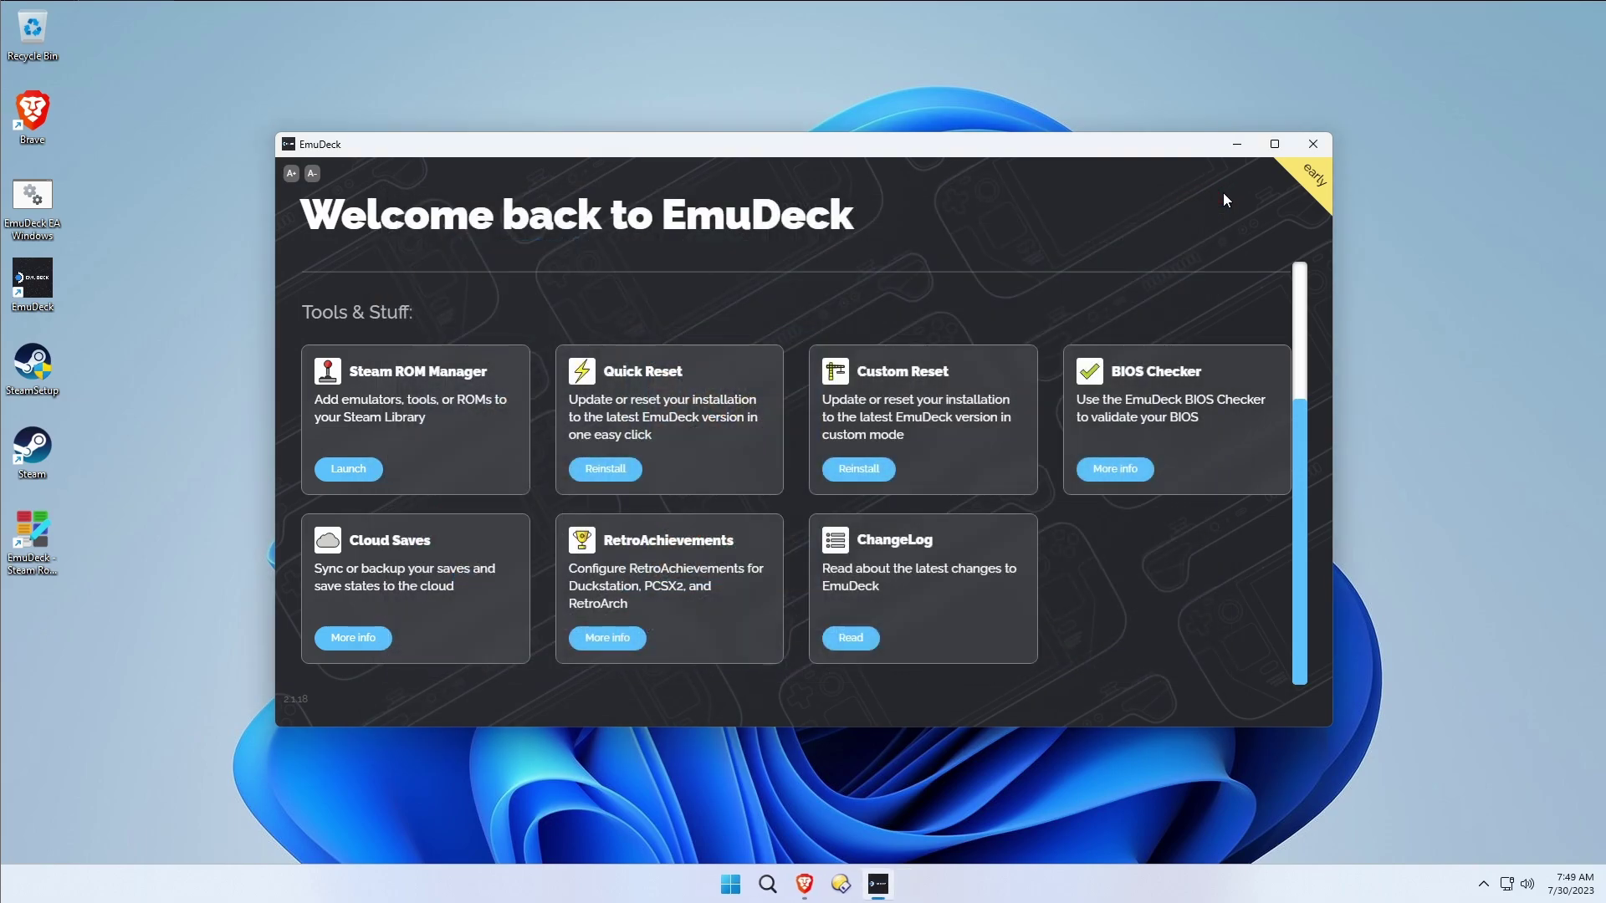
Reopen Steam and check the EmulationStation-DE and THEWARRIORS (Ntsc) PS2 entries in the library.
left_click(58, 428)
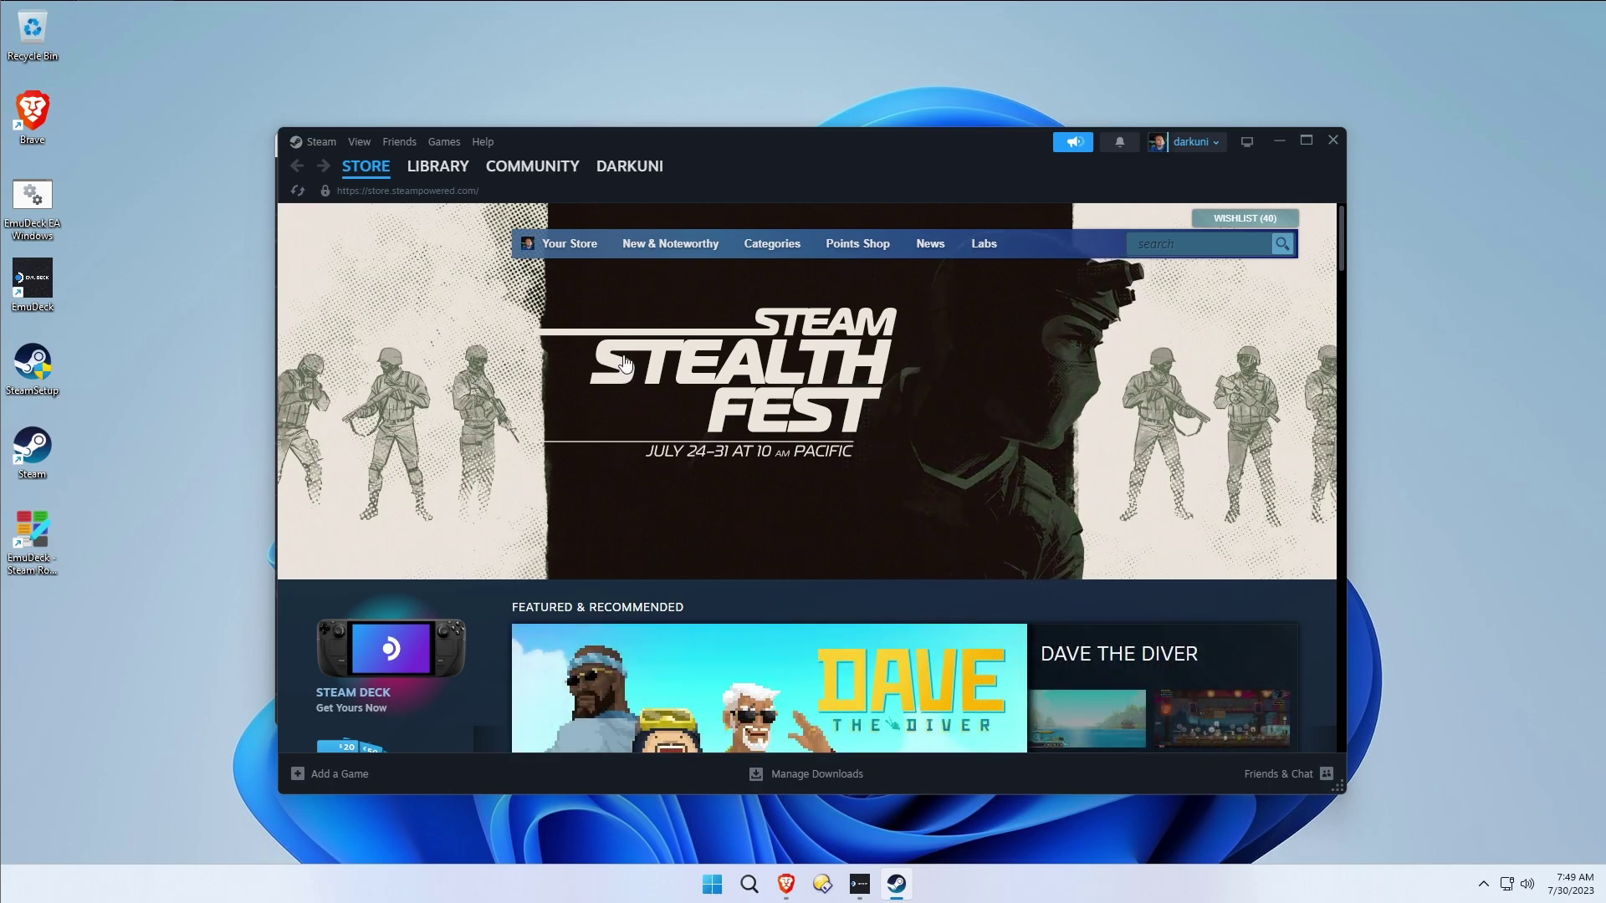
mouse_move(446, 170)
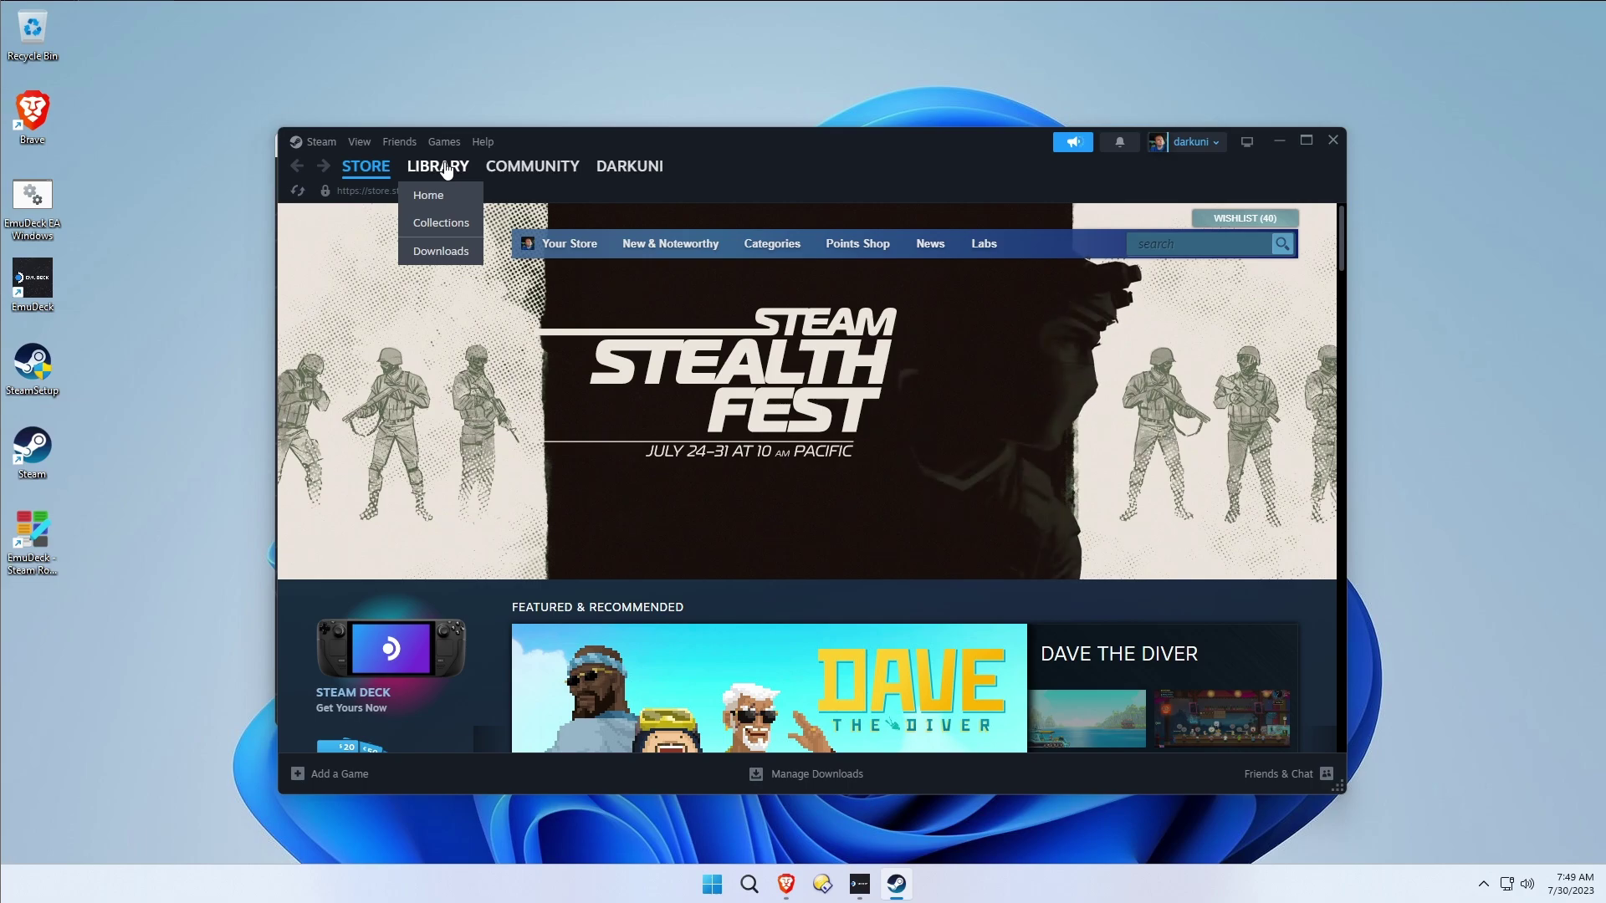
left_click(446, 168)
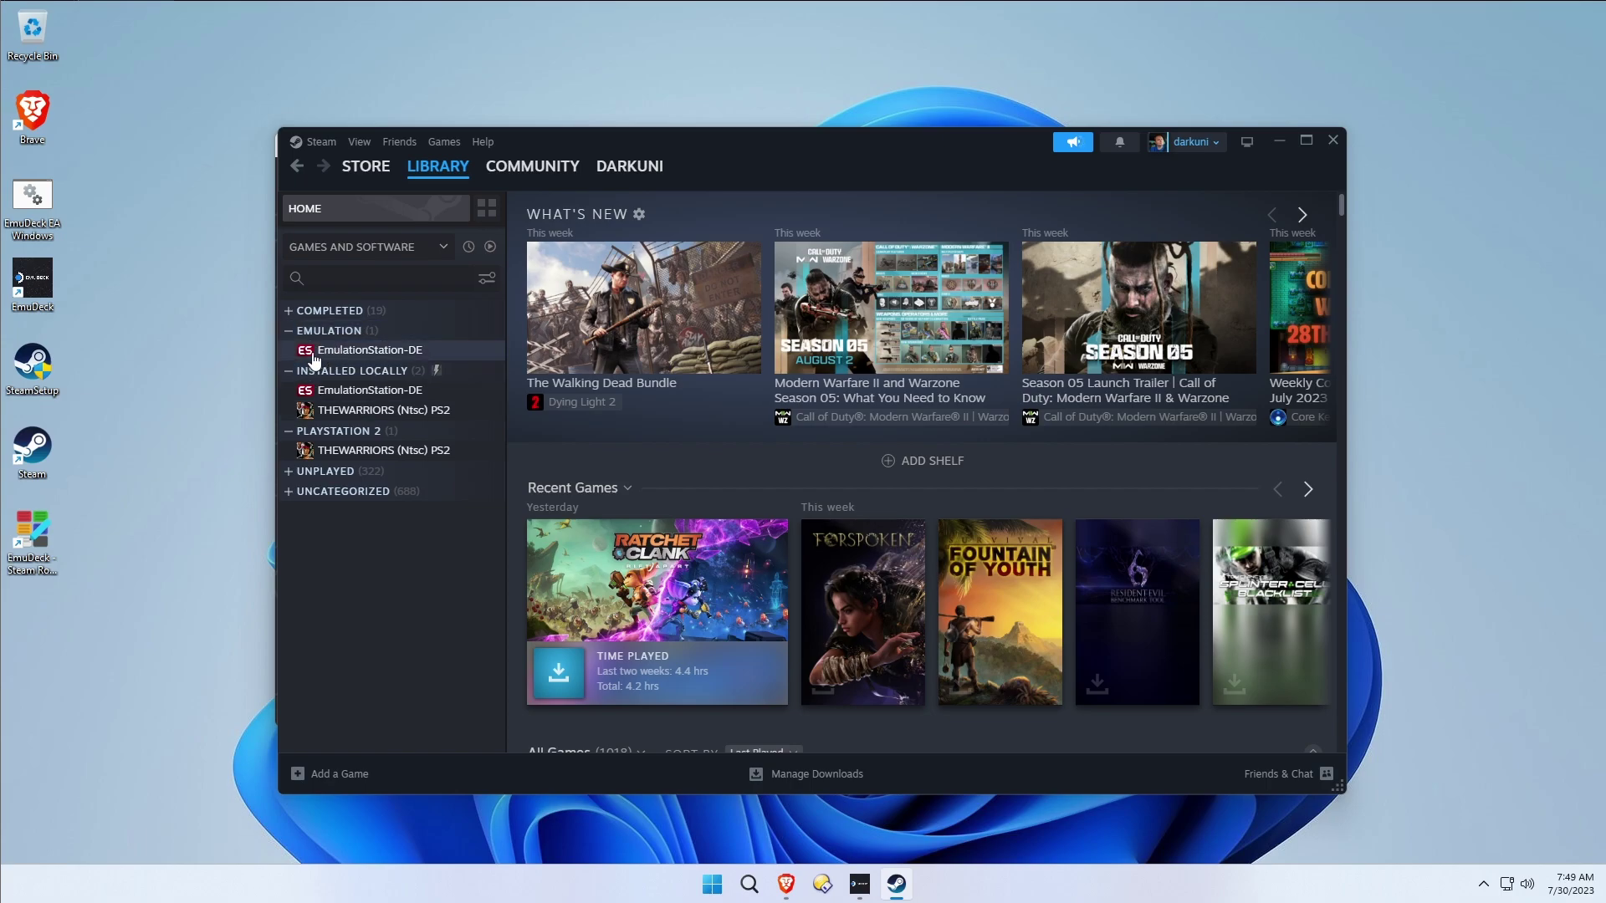
left_click(393, 352)
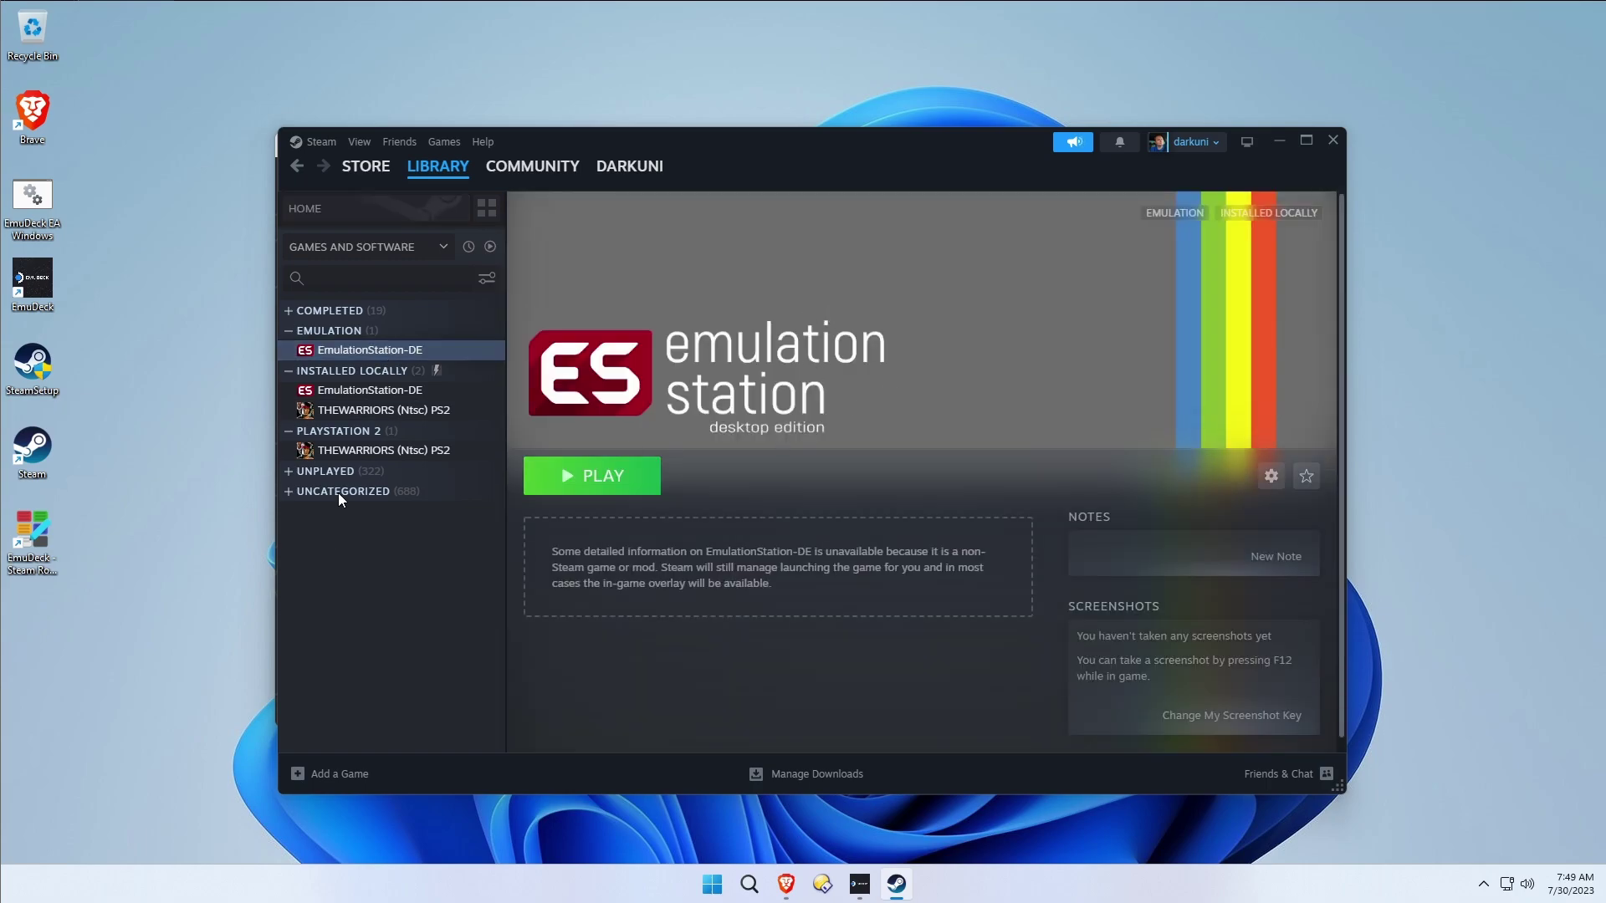
left_click(361, 411)
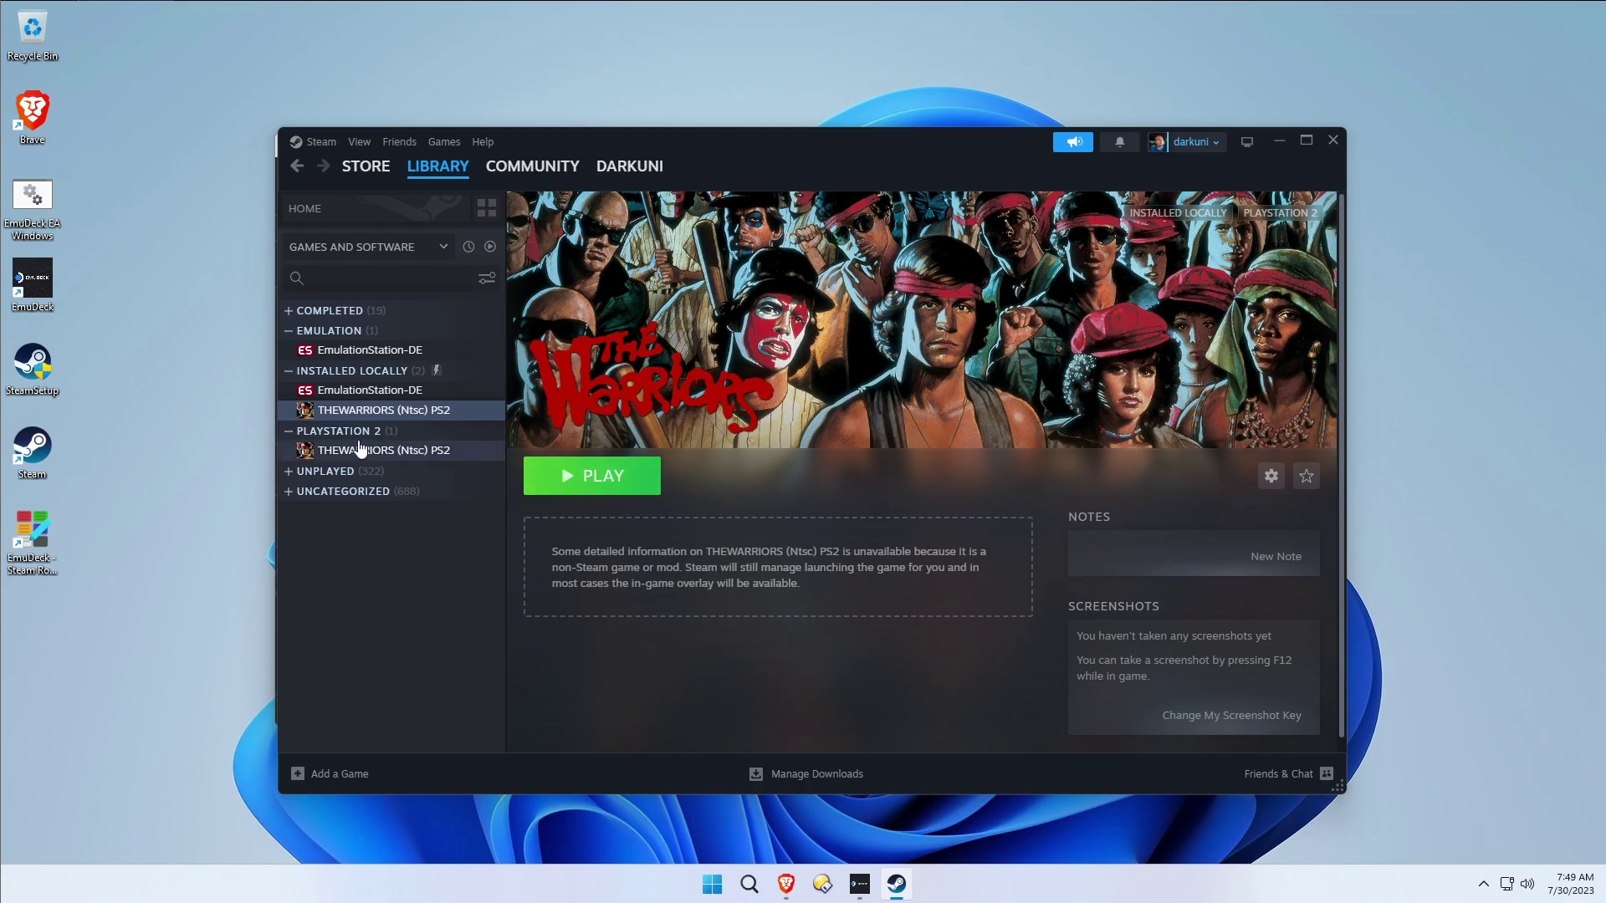
left_click(361, 351)
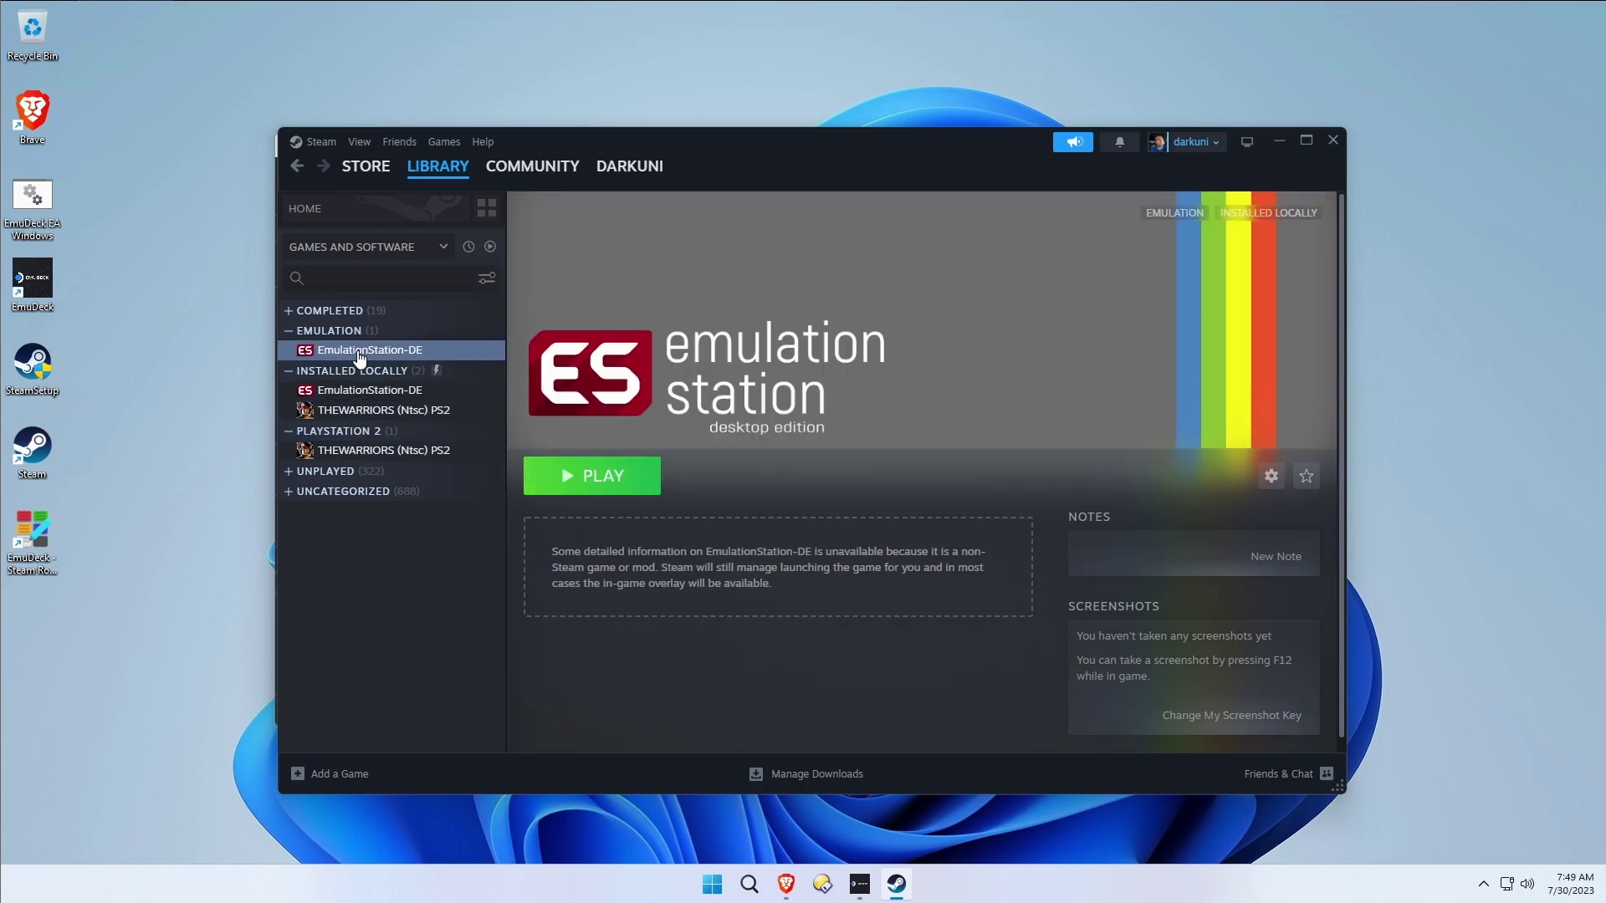